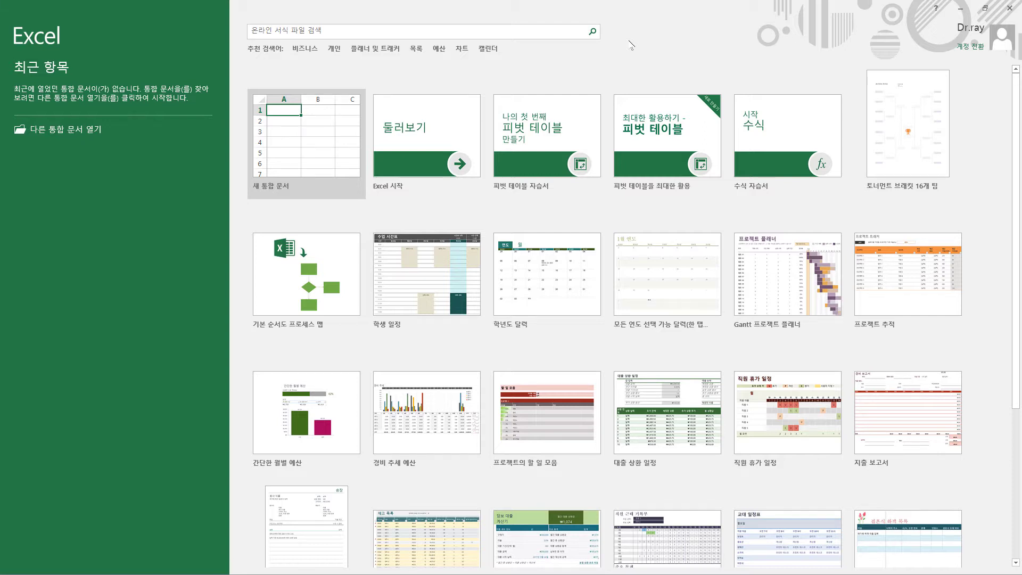
Create the new blank workbook 통합 문서1 from the Excel start screen
{"action": "left_click", "coordinate": [315, 136]}
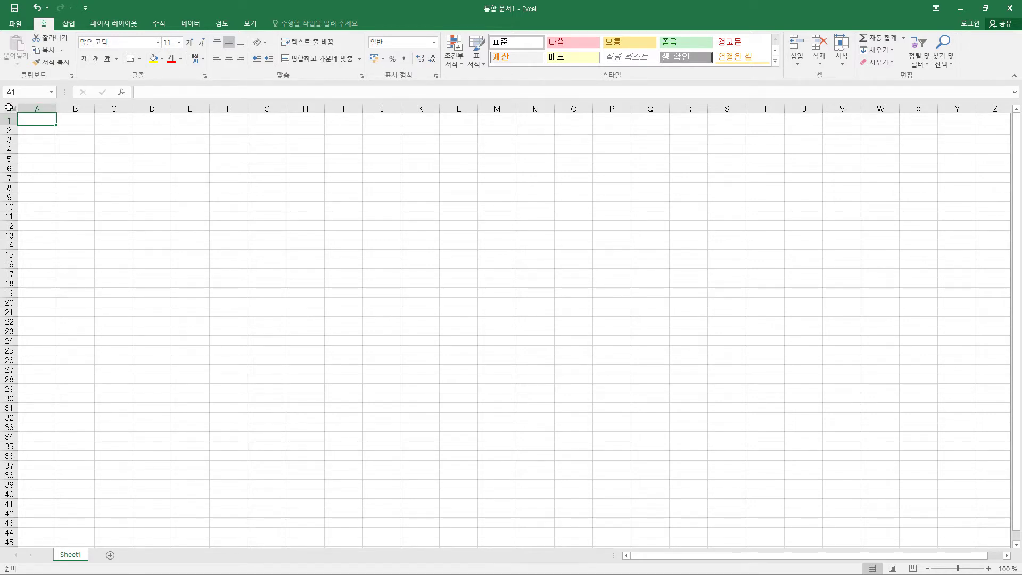
Set the entire sheet's font to 굴림 with black text colour
{"action": "left_click", "coordinate": [9, 108]}
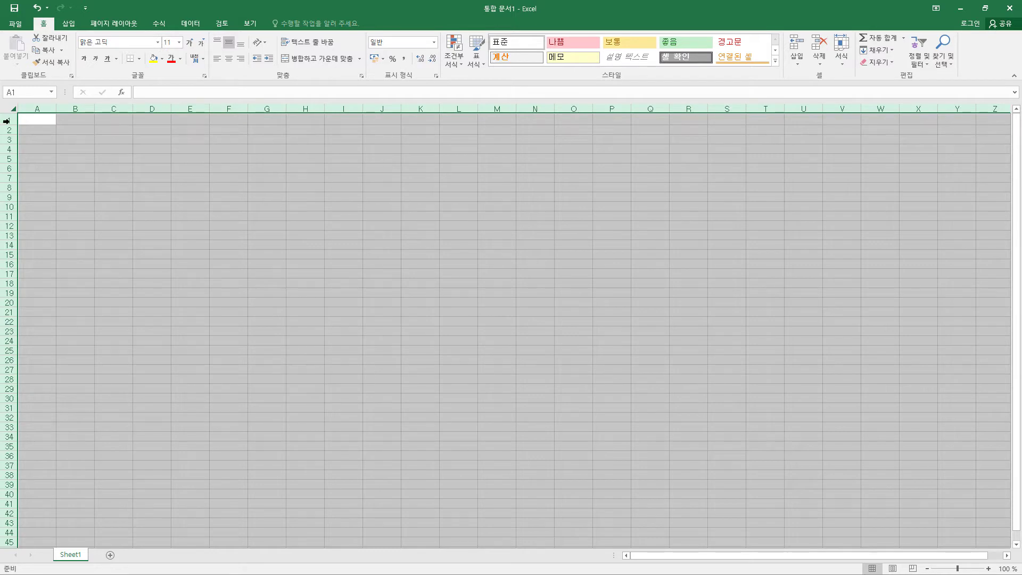
{"action": "left_click", "coordinate": [116, 44]}
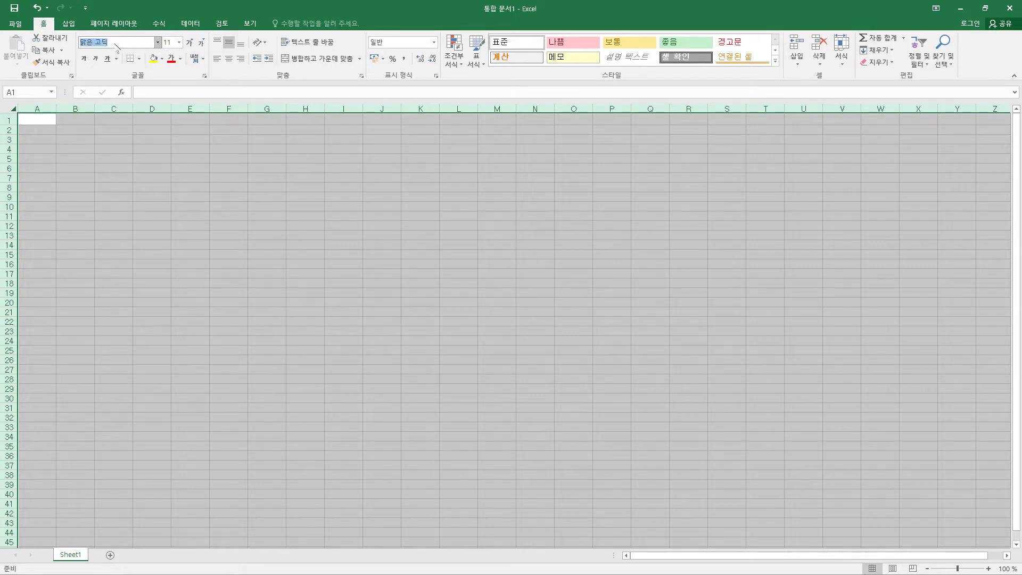
{"action": "type", "text": "굴"}
{"action": "type", "text": "림"}
{"action": "key", "text": "Return"}
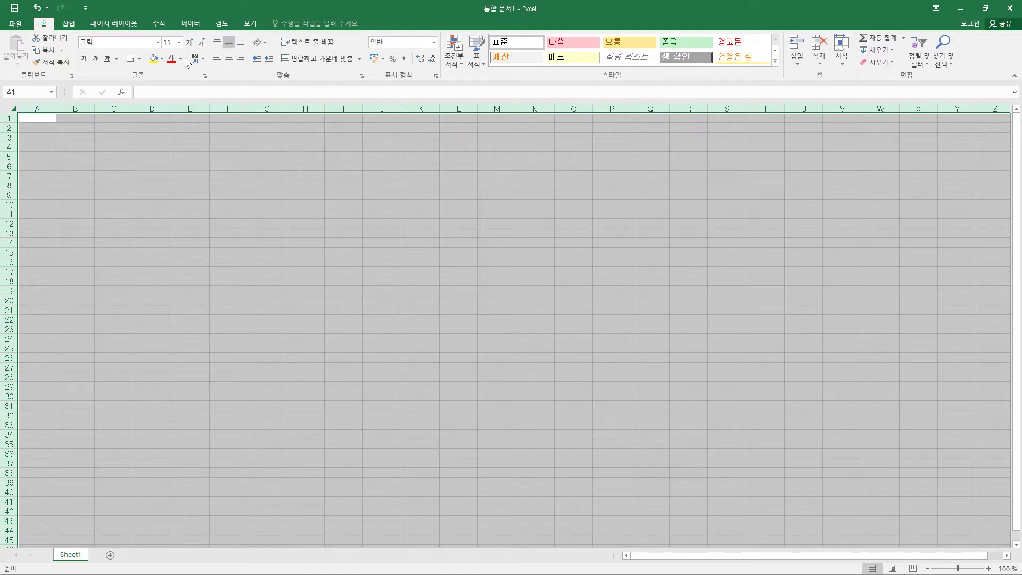
{"action": "left_click", "coordinate": [180, 59]}
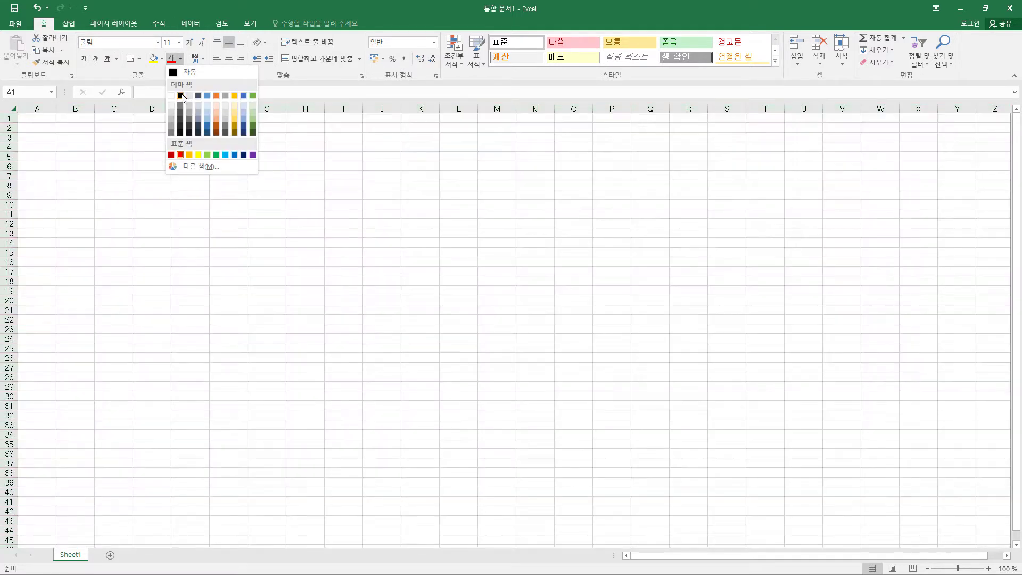
{"action": "left_click", "coordinate": [181, 96]}
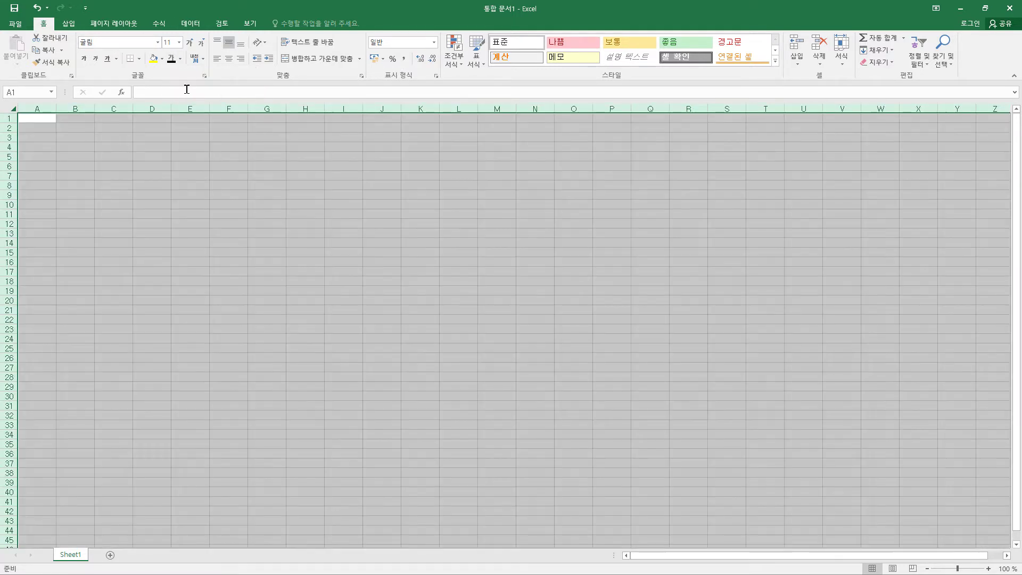
Set column A's width to 1
{"action": "left_click", "coordinate": [41, 109]}
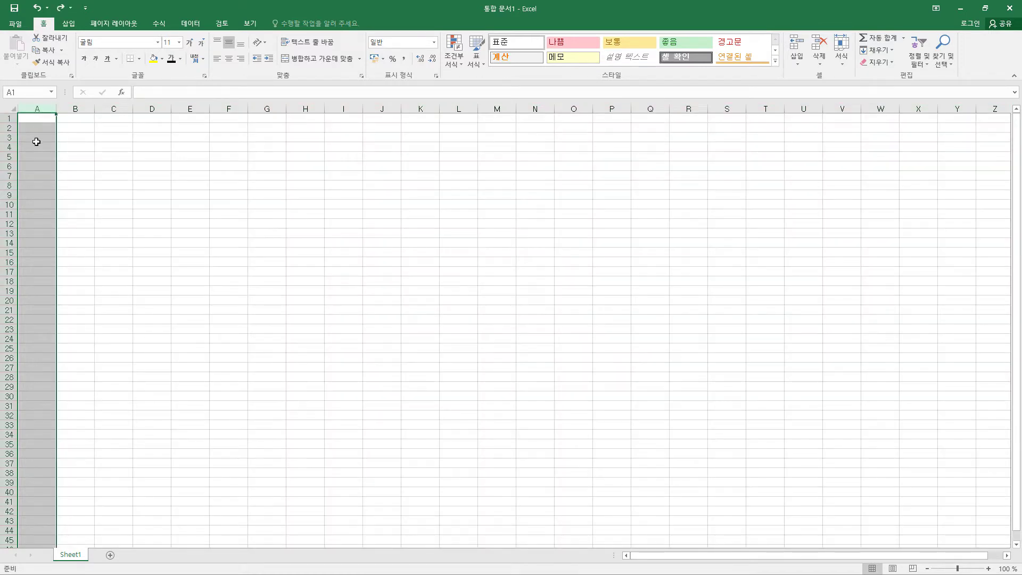
{"action": "right_click", "coordinate": [42, 108]}
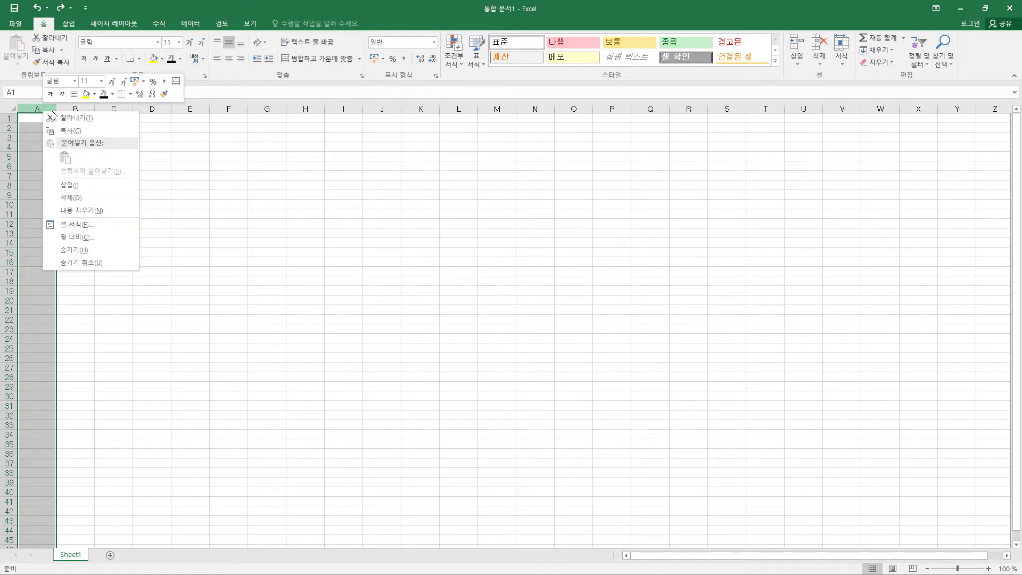
{"action": "left_click", "coordinate": [75, 237]}
{"action": "type", "text": "1"}
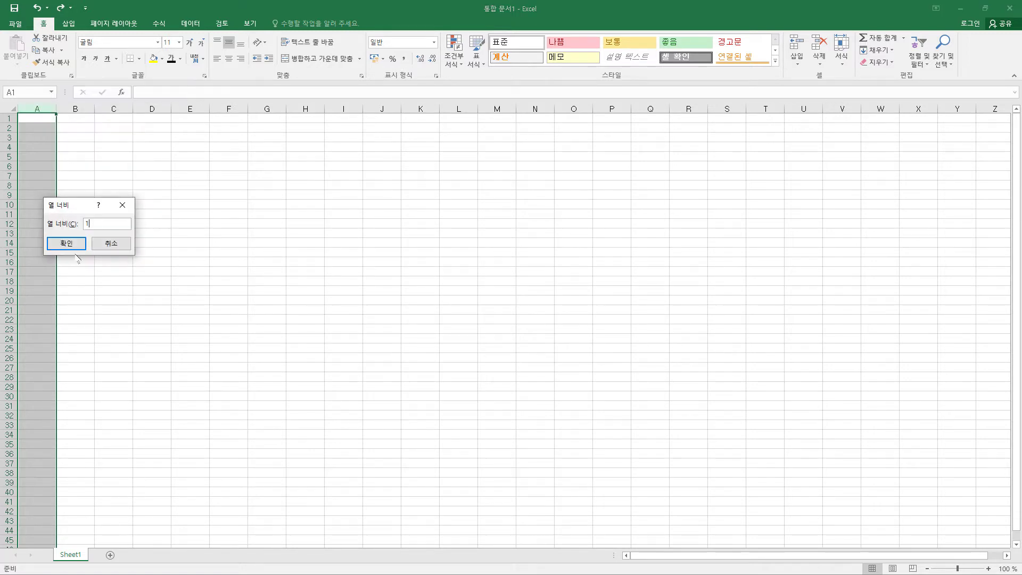
{"action": "left_click", "coordinate": [71, 244]}
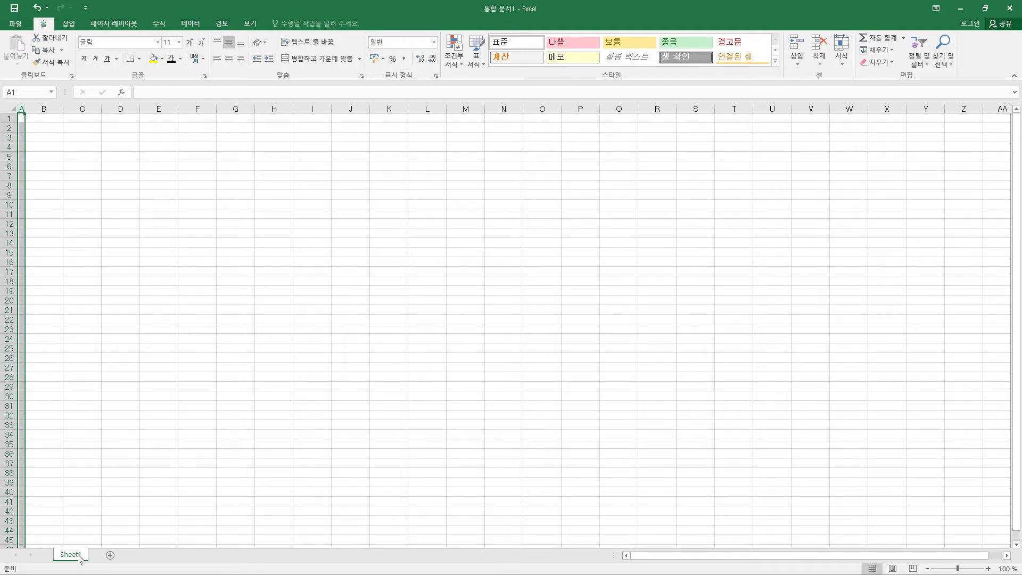
Duplicate the sheet and rename the first two tabs 제1작업 and 제2작업
{"action": "left_click_drag", "start_coordinate": [81, 557], "coordinate": [150, 555], "text": "ctrl"}
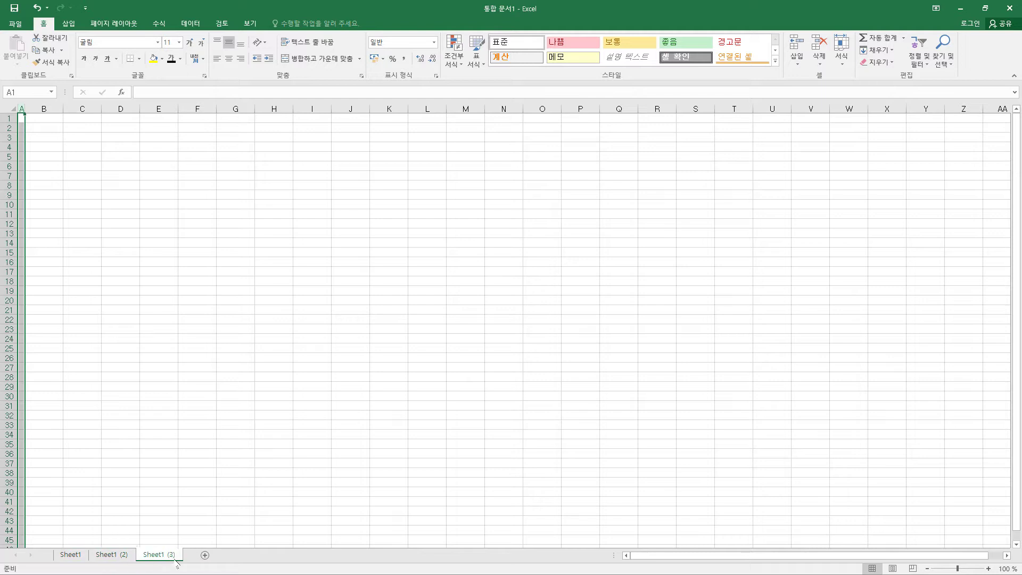
{"action": "left_click", "coordinate": [77, 555]}
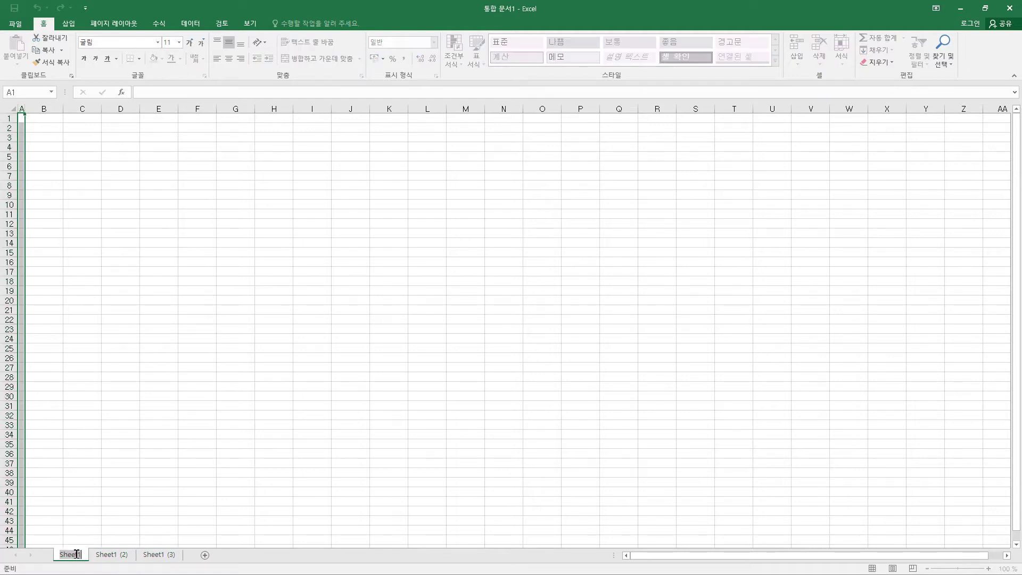
{"action": "double_click", "coordinate": [77, 554]}
{"action": "type", "text": "제1작"}
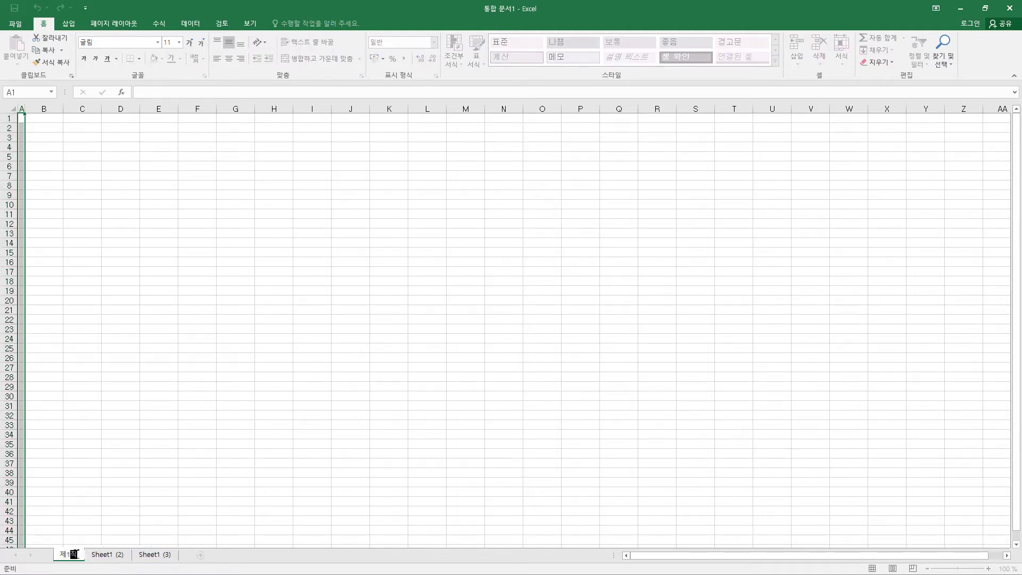
{"action": "type", "text": "ㅇㅓㅂ"}
{"action": "double_click", "coordinate": [125, 554]}
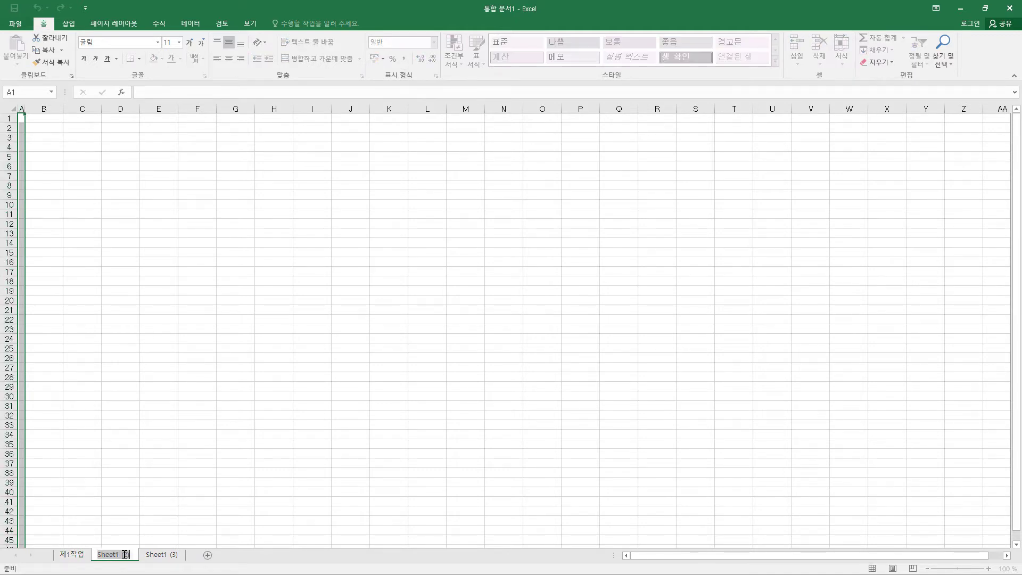
{"action": "type", "text": "제2작업"}
{"action": "key", "text": "Return"}
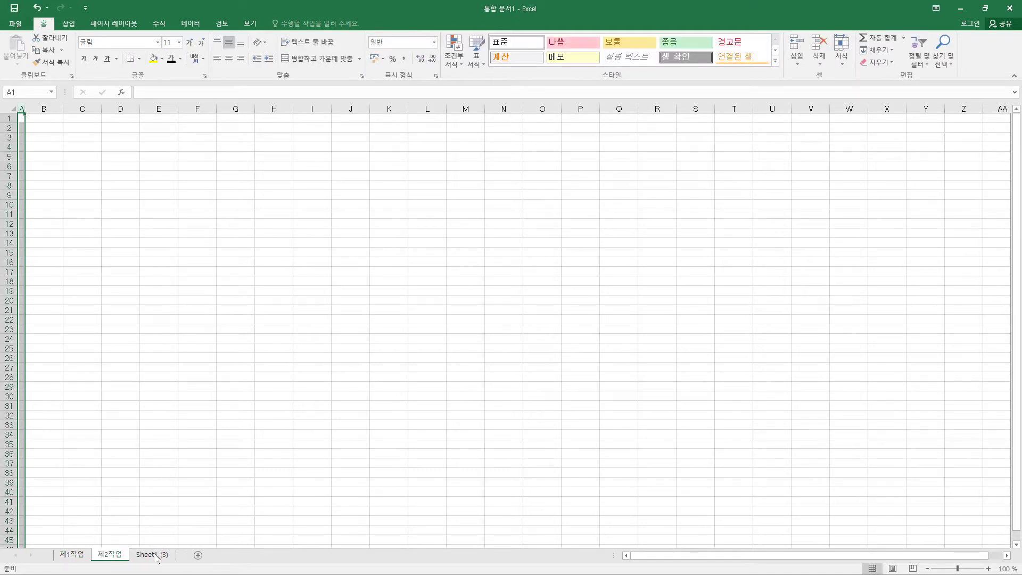
Rename the third tab 제3작업, check each sheet, and return to 제1작업
{"action": "double_click", "coordinate": [155, 555]}
{"action": "type", "text": "제3"}
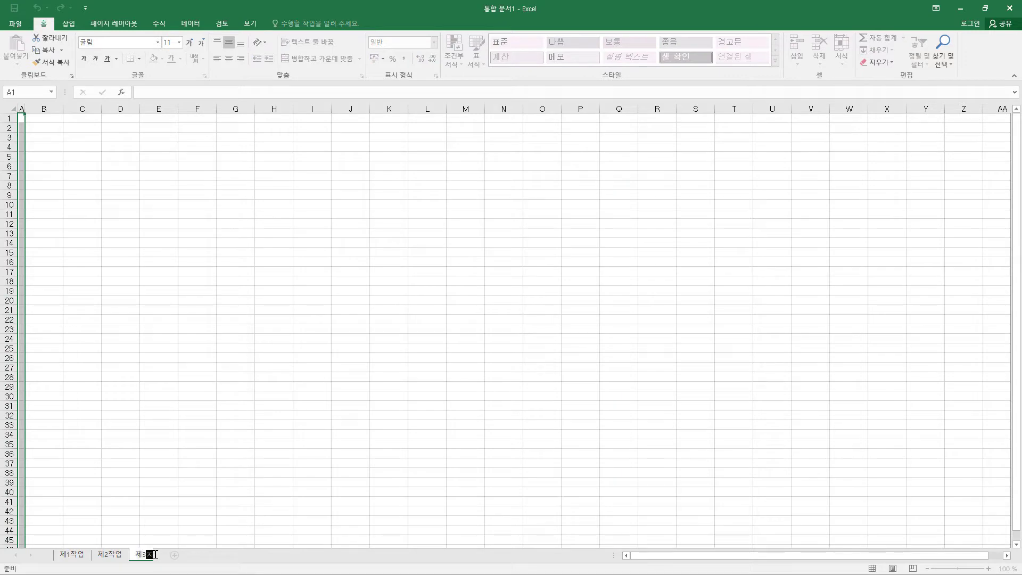
{"action": "type", "text": "작업"}
{"action": "key", "text": "Return"}
{"action": "left_click", "coordinate": [74, 556]}
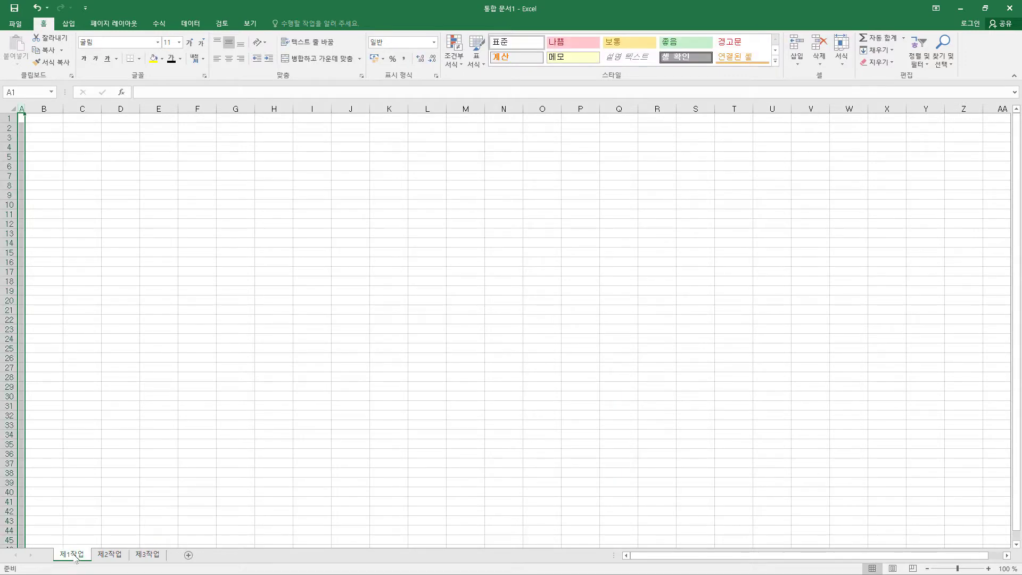
{"action": "left_click", "coordinate": [114, 557]}
{"action": "left_click", "coordinate": [148, 556]}
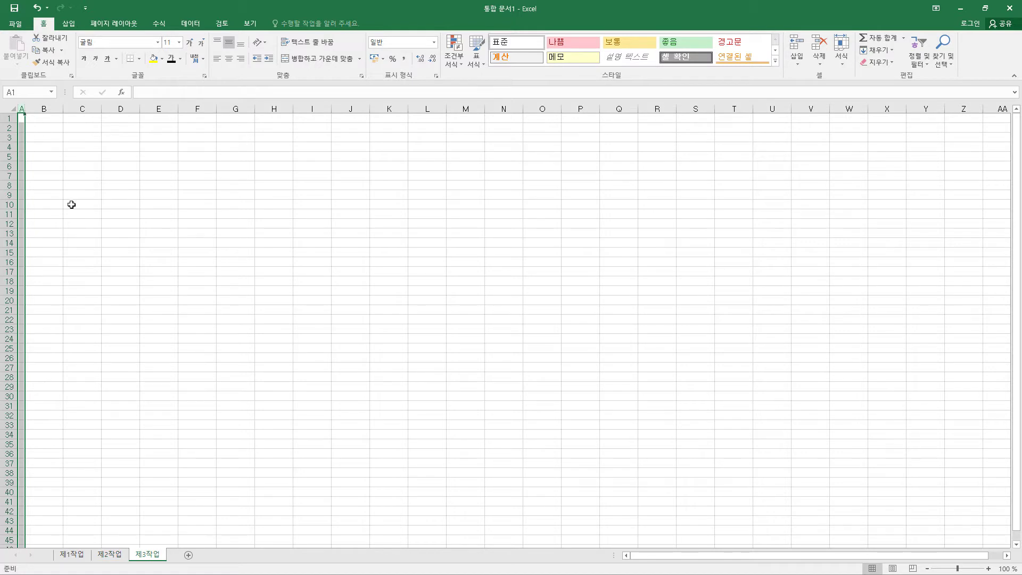
{"action": "left_click", "coordinate": [72, 556]}
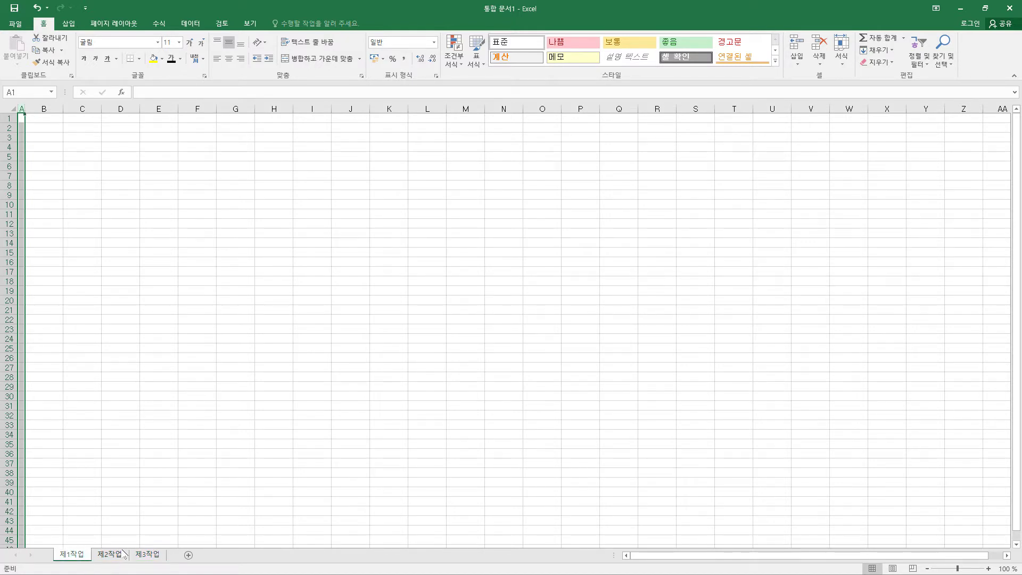
Save the workbook in Documents\ITQ, named with the exam number and candidate's name
{"action": "left_click", "coordinate": [18, 10]}
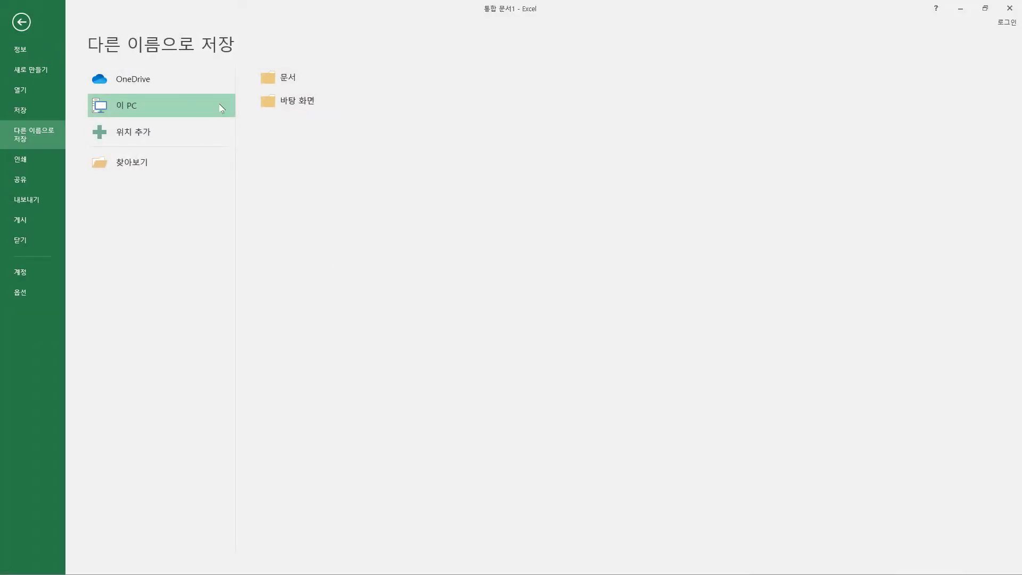
{"action": "double_click", "coordinate": [132, 112]}
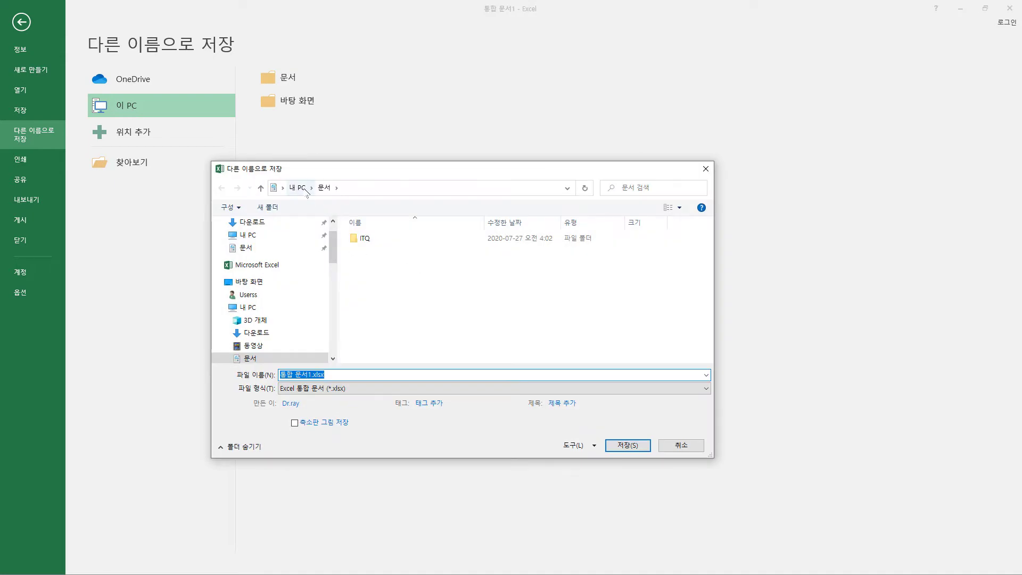
{"action": "double_click", "coordinate": [353, 238]}
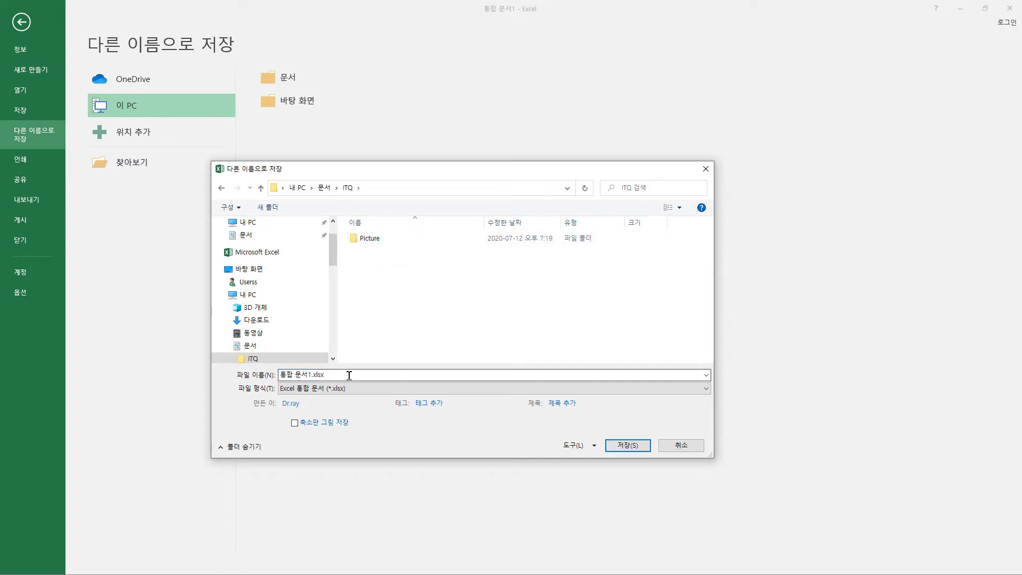
{"action": "left_click", "coordinate": [349, 375]}
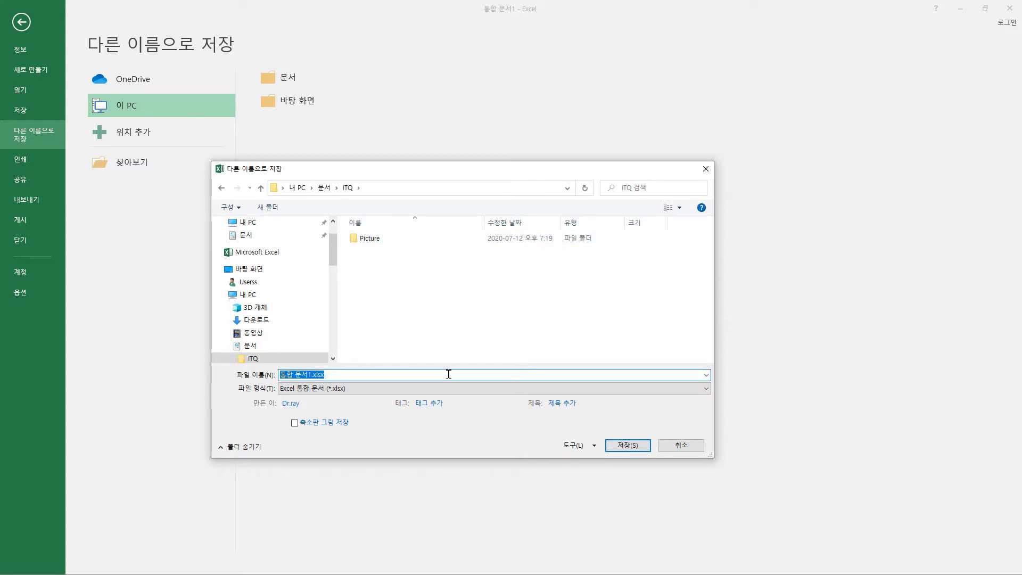
{"action": "type", "text": "12345678-홍길동"}
{"action": "left_click", "coordinate": [639, 449]}
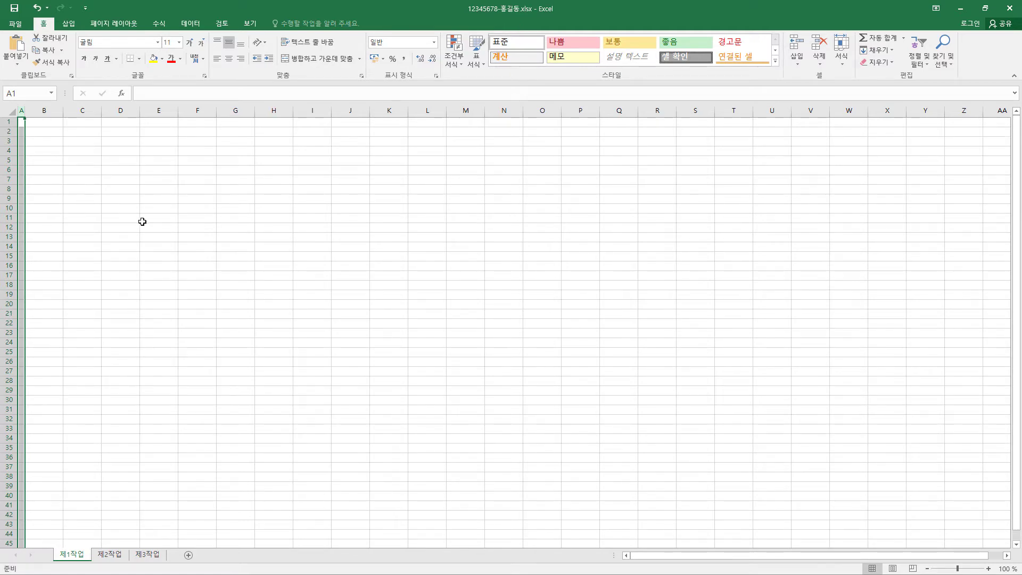
Type the headers, eight product rows and summary labels from B4, and format 증감률 H5:H12 as percentages
{"action": "left_click", "coordinate": [44, 151]}
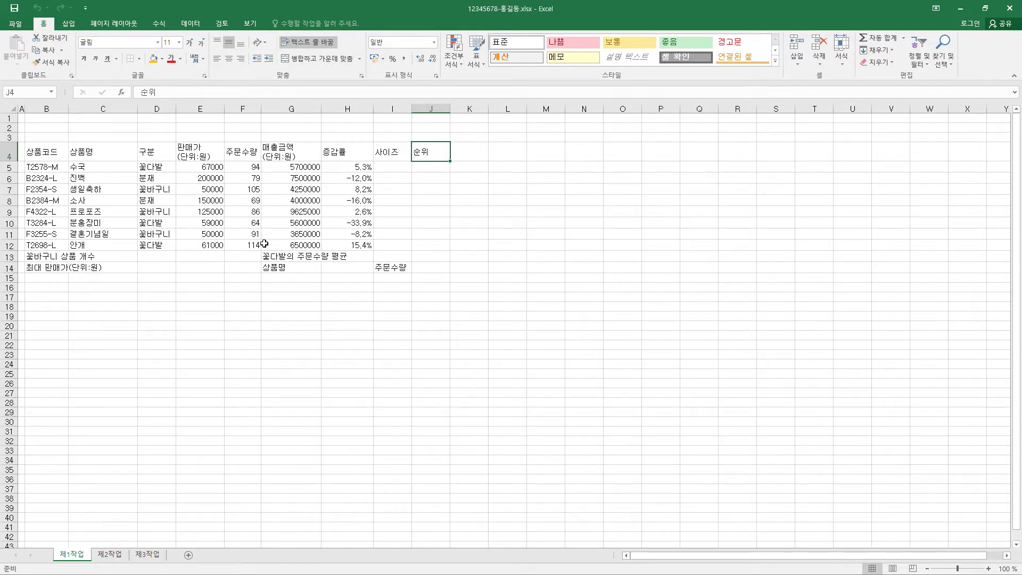
{"action": "left_click_drag", "start_coordinate": [367, 166], "coordinate": [362, 246]}
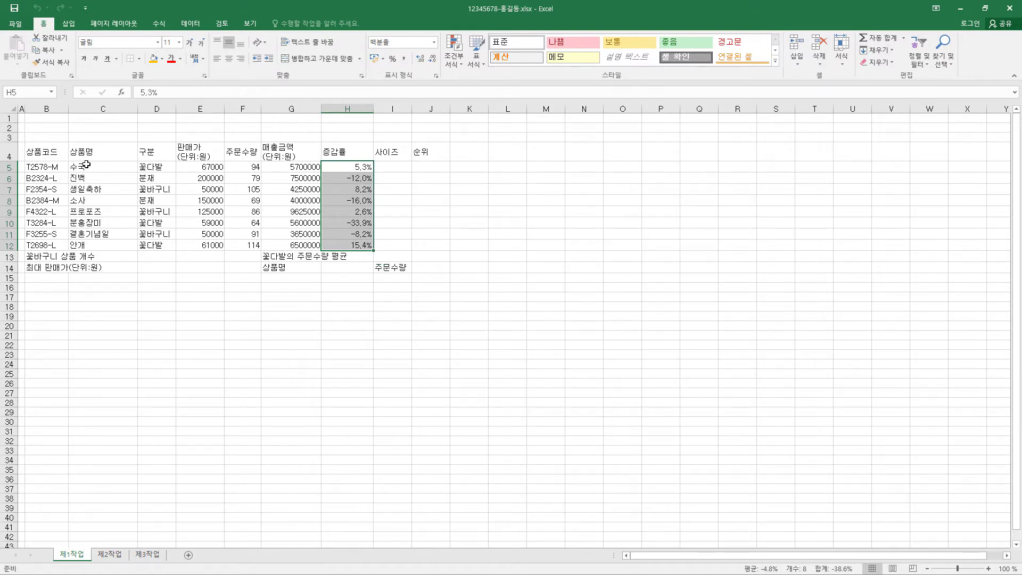
Centre-align header row B4:J4, the text cells B5:D12, and the G14 and I14 labels
{"action": "left_click_drag", "start_coordinate": [50, 153], "coordinate": [430, 154]}
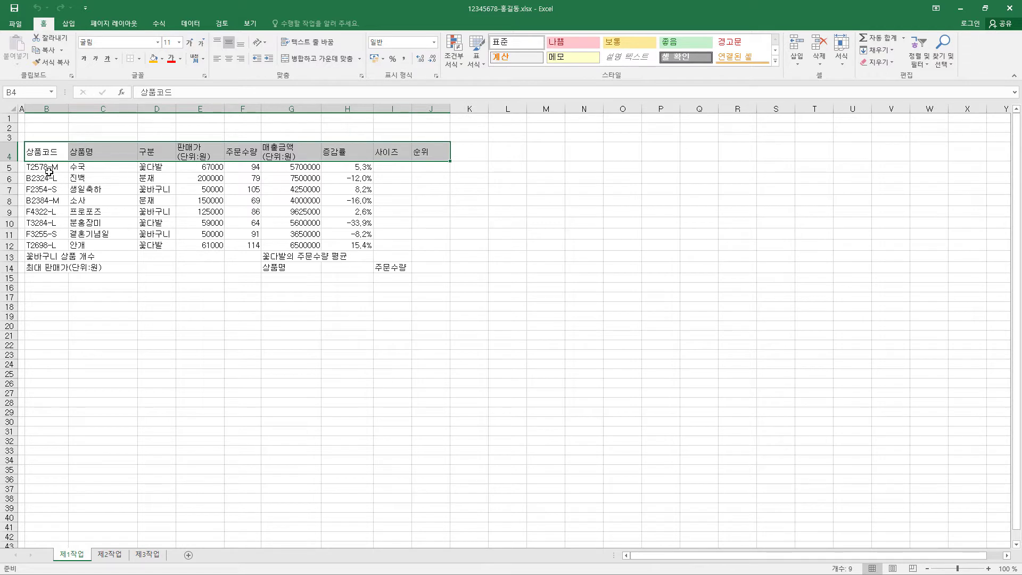
{"action": "mouse_move", "coordinate": [48, 170]}
{"action": "left_mouse_down"}
{"action": "mouse_move", "coordinate": [47, 242]}
{"action": "mouse_move", "coordinate": [164, 244]}
{"action": "left_mouse_up"}
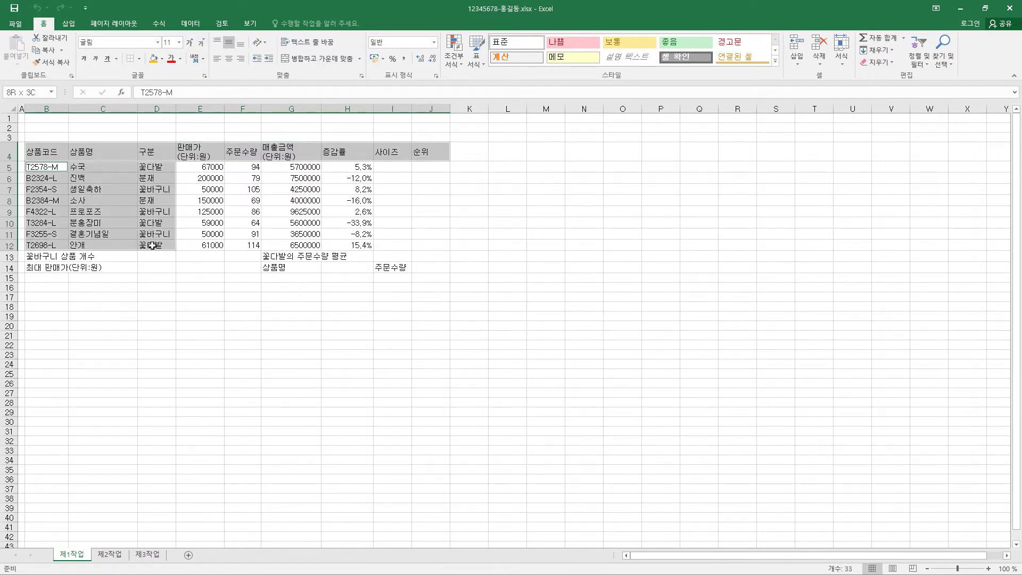
{"action": "left_click", "coordinate": [297, 268], "text": "ctrl"}
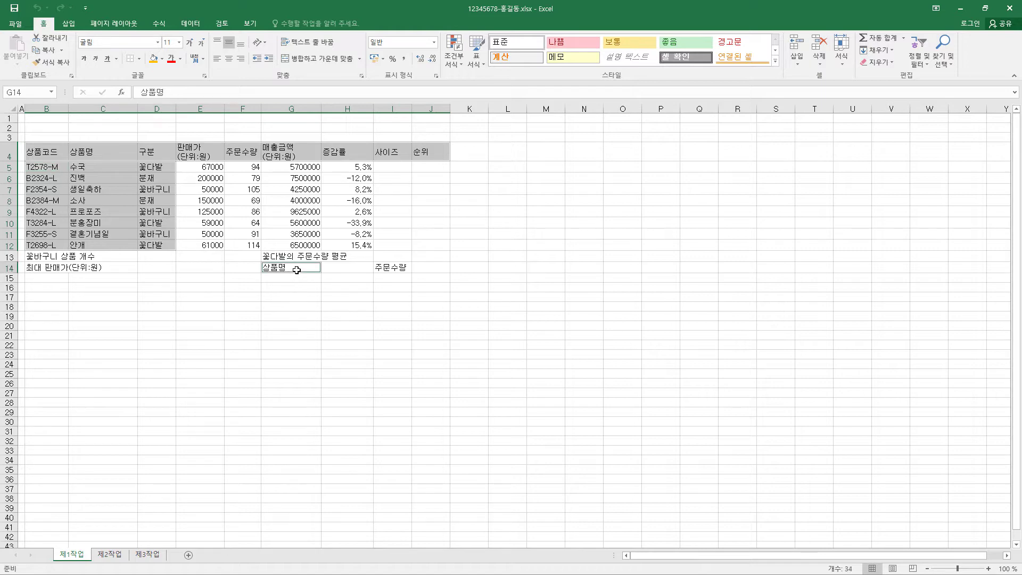
{"action": "left_click", "coordinate": [404, 268], "text": "ctrl"}
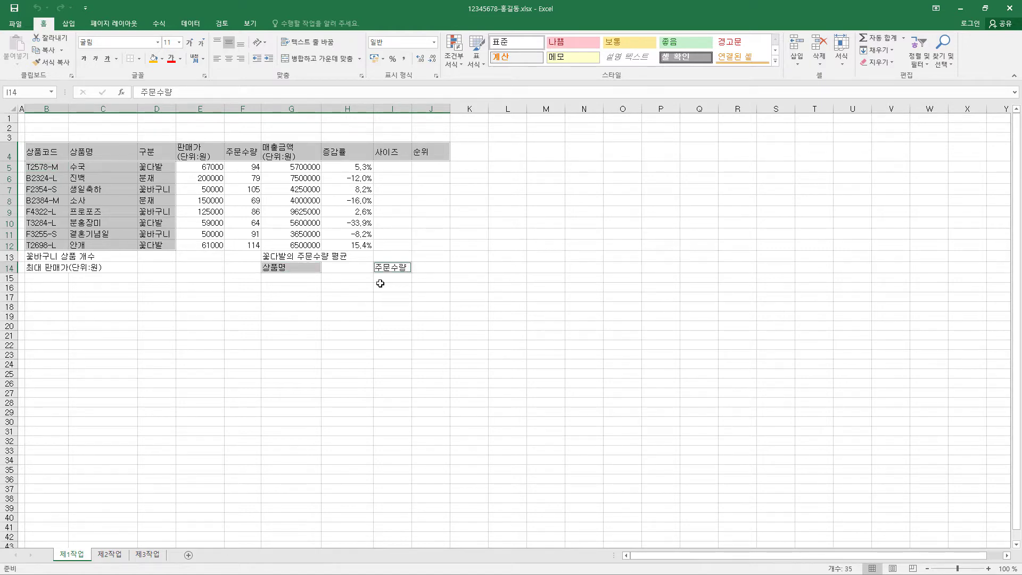
{"action": "left_click", "coordinate": [231, 62]}
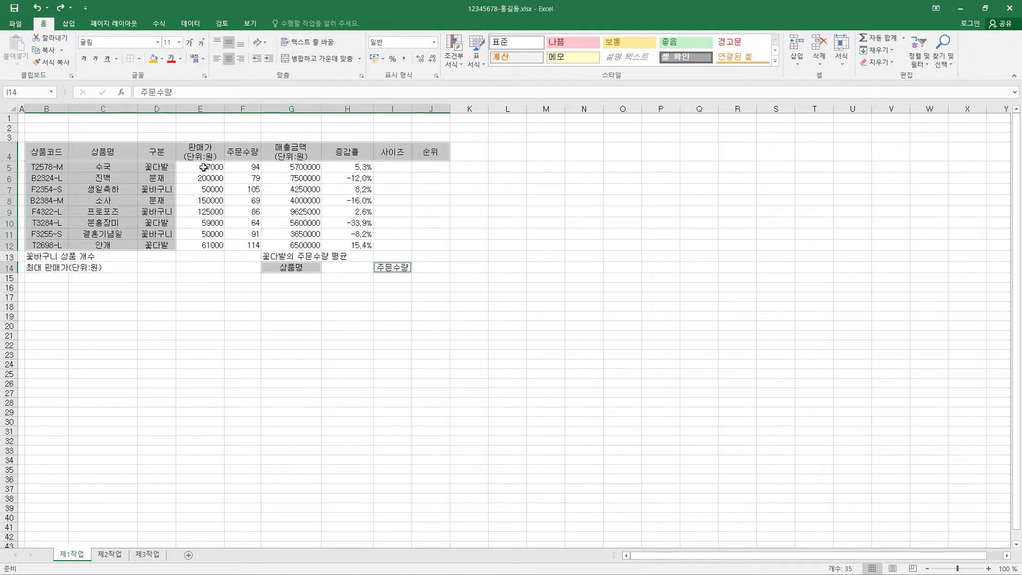
{"action": "left_click_drag", "start_coordinate": [203, 168], "coordinate": [203, 244]}
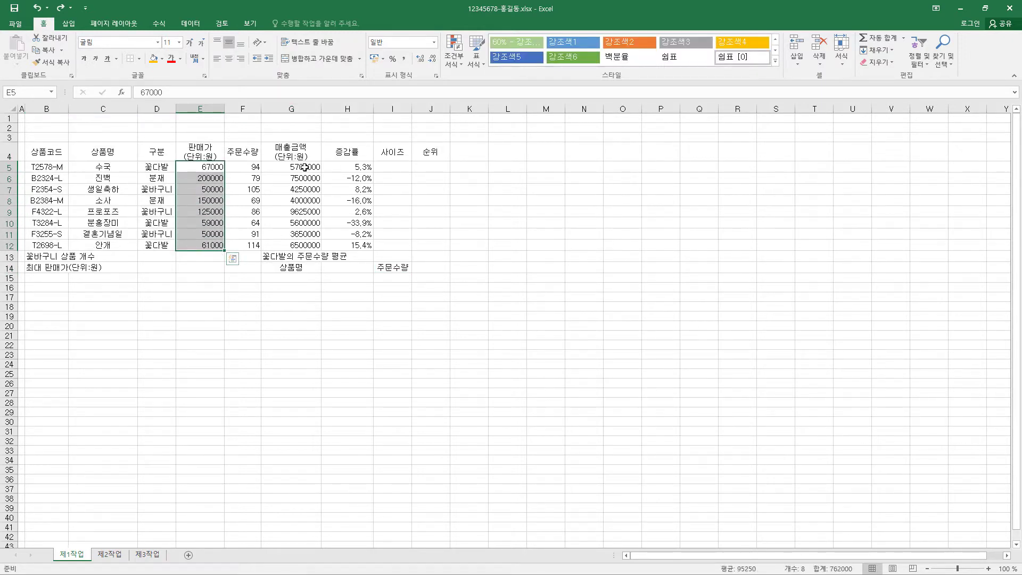
Format 판매가 E5:E12 and 매출금액 G5:G12 as Accounting with no currency symbol
{"action": "left_click_drag", "start_coordinate": [304, 168], "coordinate": [302, 243], "text": "ctrl"}
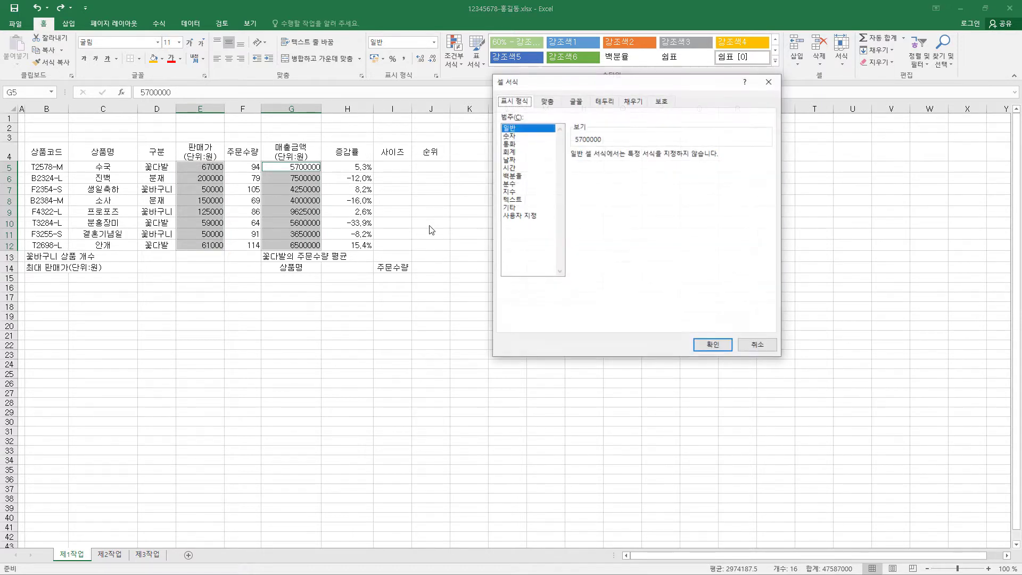
{"action": "key", "text": "ctrl+1"}
{"action": "left_click", "coordinate": [510, 152]}
{"action": "left_click", "coordinate": [768, 170]}
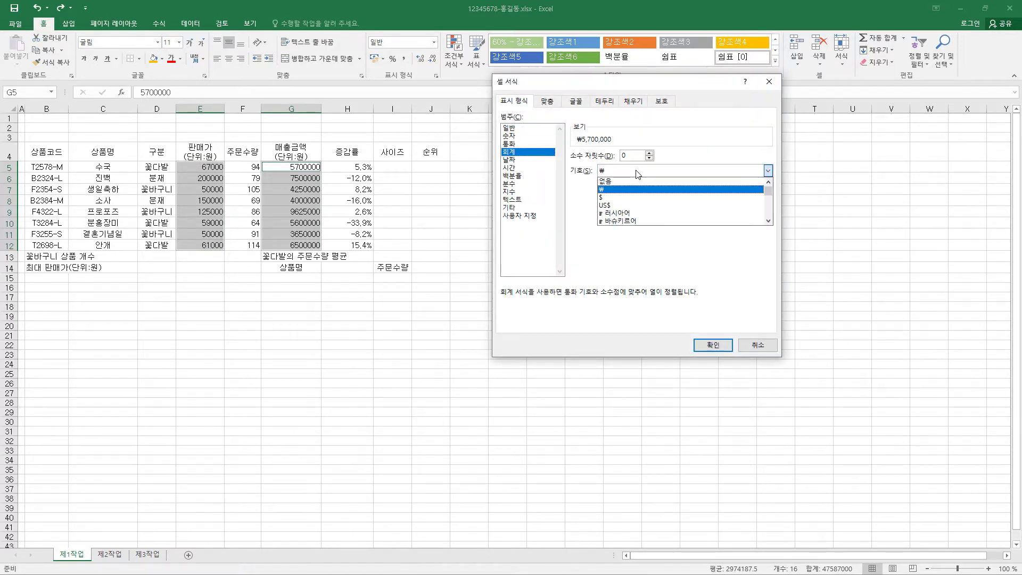
{"action": "left_click", "coordinate": [636, 181]}
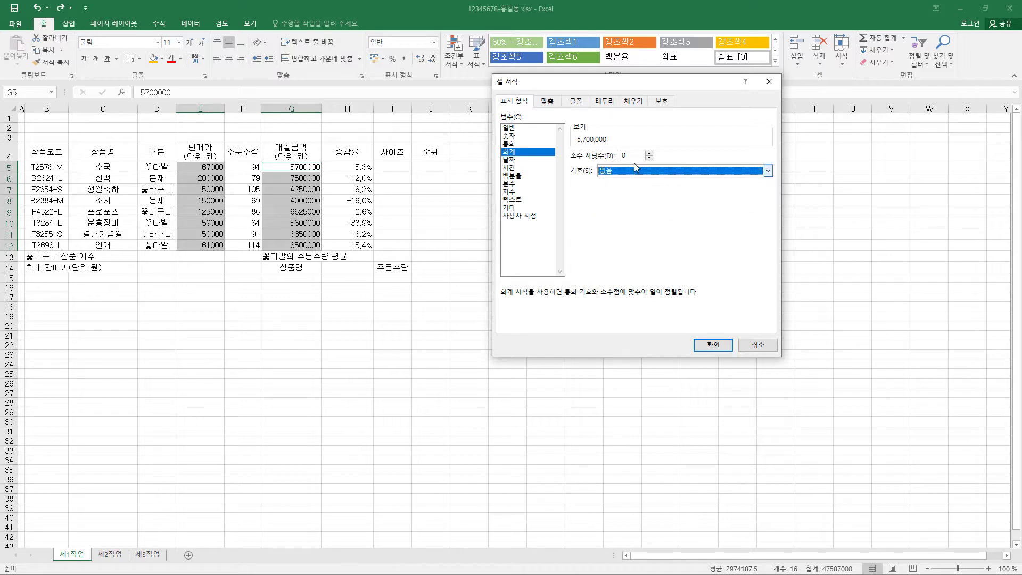
{"action": "left_click", "coordinate": [714, 345]}
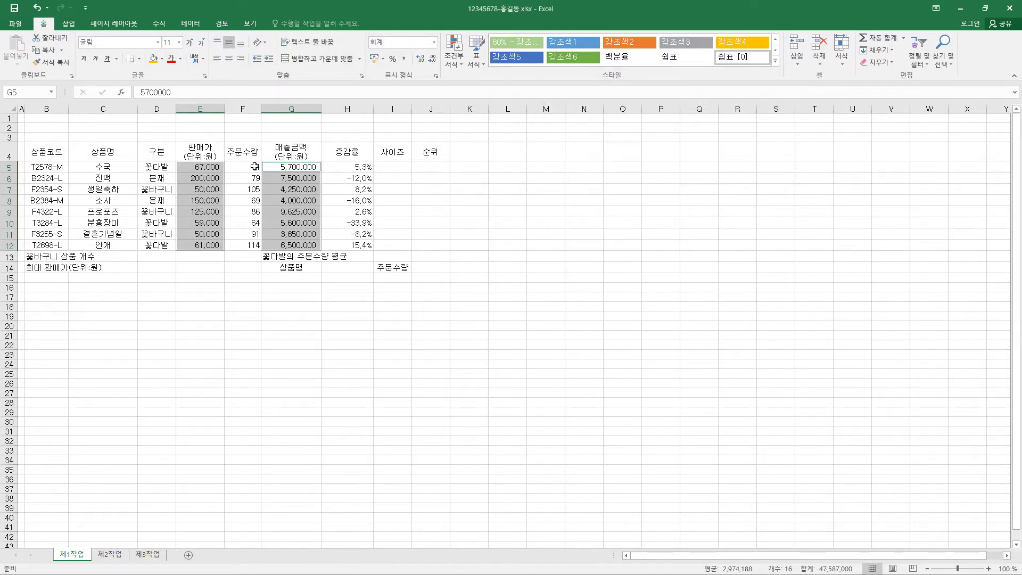
Apply the Number format to the 주문수량 values F5:F12
{"action": "left_click_drag", "start_coordinate": [256, 166], "coordinate": [254, 246]}
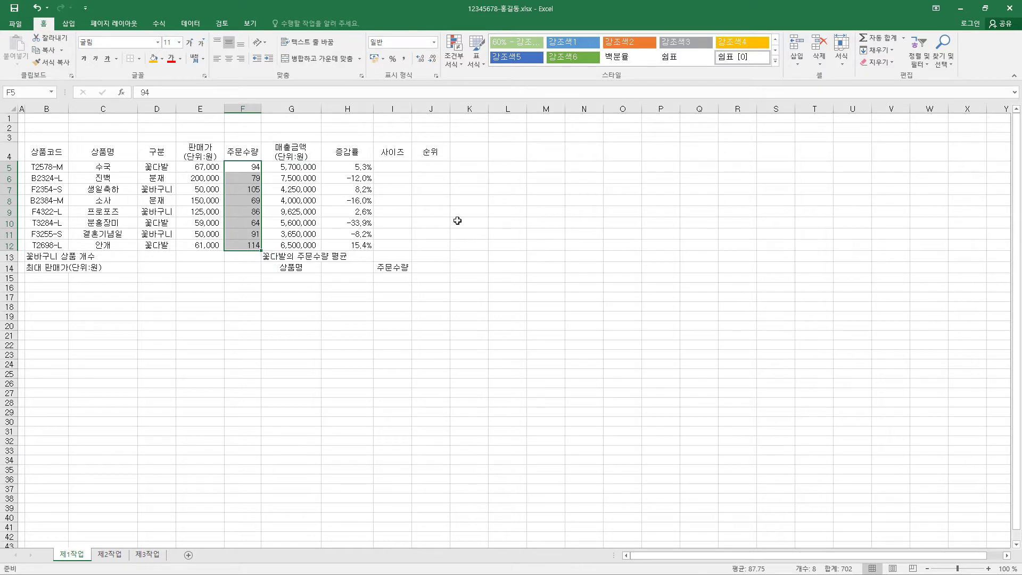
{"action": "key", "text": "ctrl+1"}
{"action": "left_click", "coordinate": [511, 136]}
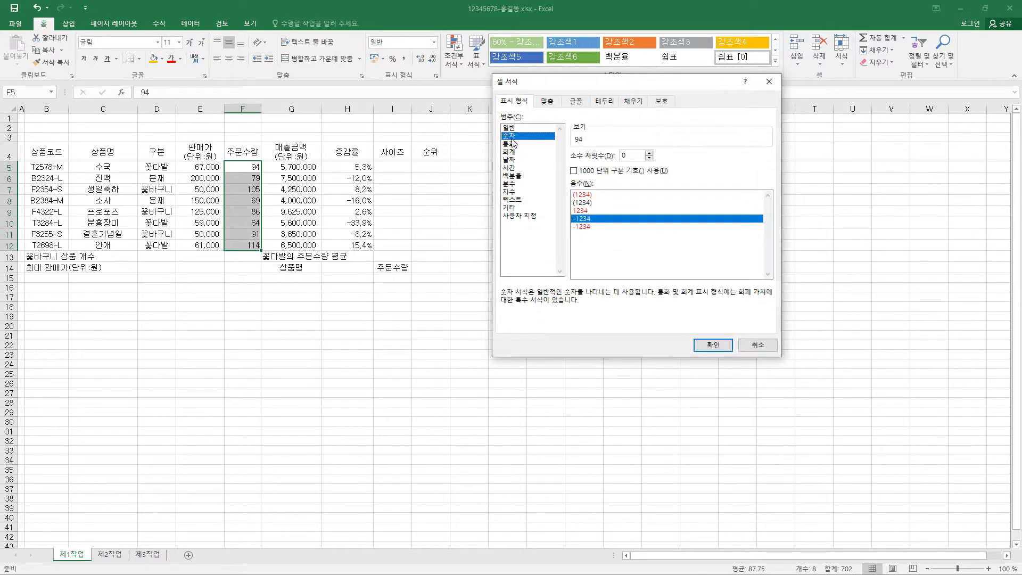
{"action": "left_click", "coordinate": [713, 345]}
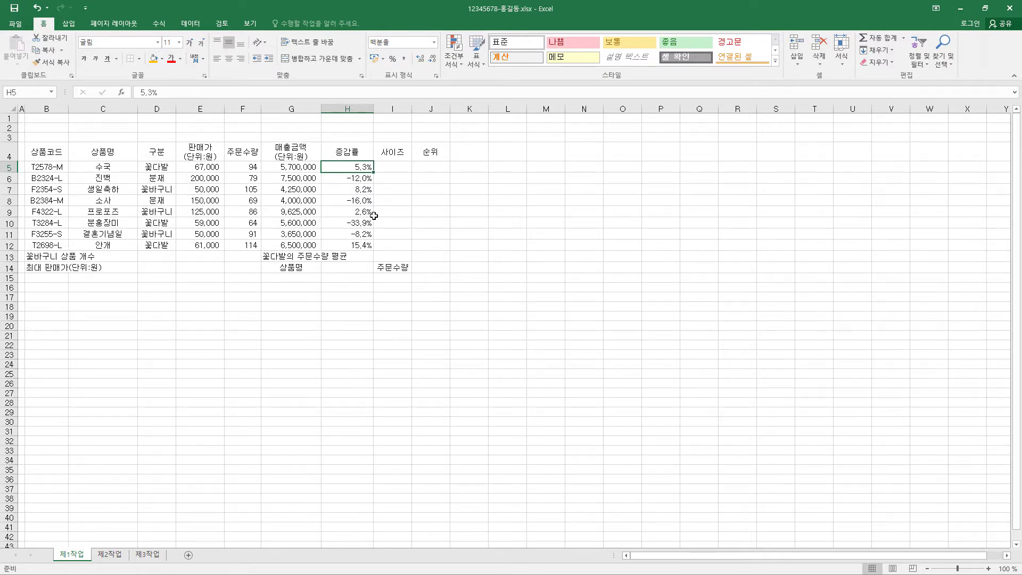
{"action": "left_click_drag", "start_coordinate": [45, 257], "coordinate": [147, 257]}
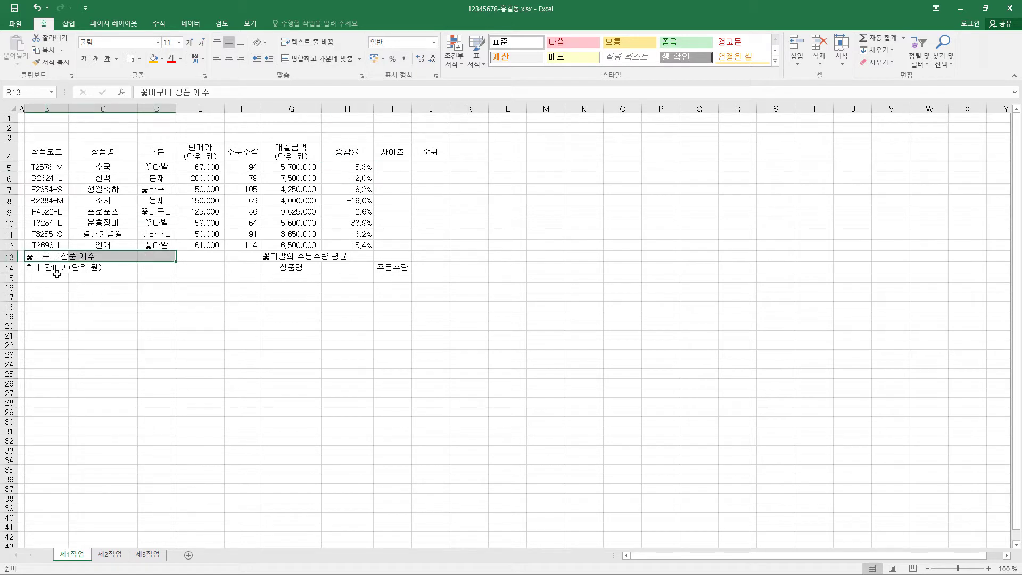
{"action": "left_click_drag", "start_coordinate": [54, 269], "coordinate": [154, 267], "text": "ctrl"}
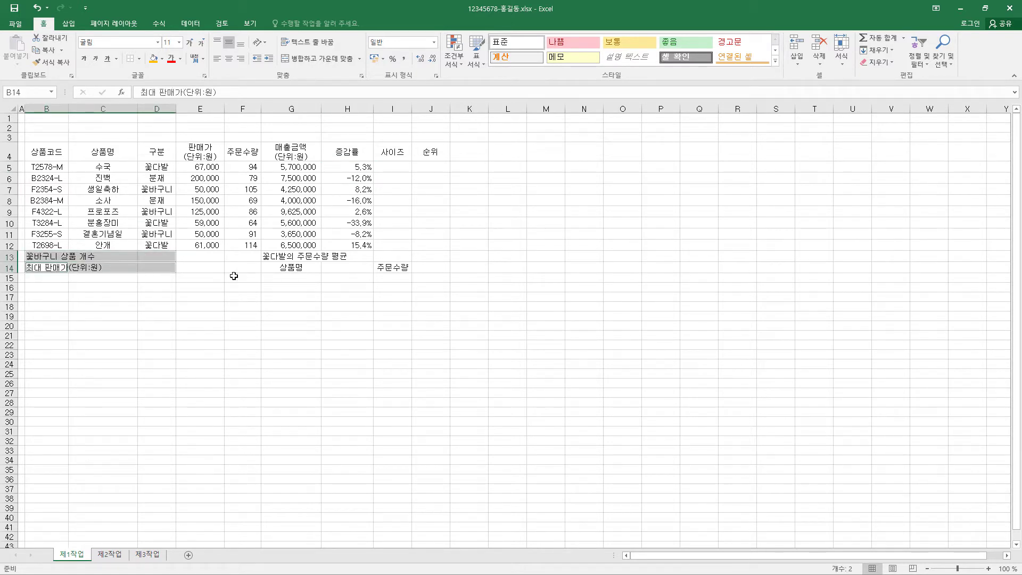
Merge and centre the summary ranges B13:D13, B14:D14, F13:F14, G13:I13, G14:H14 and I14
{"action": "left_click_drag", "start_coordinate": [244, 256], "coordinate": [242, 268], "text": "ctrl"}
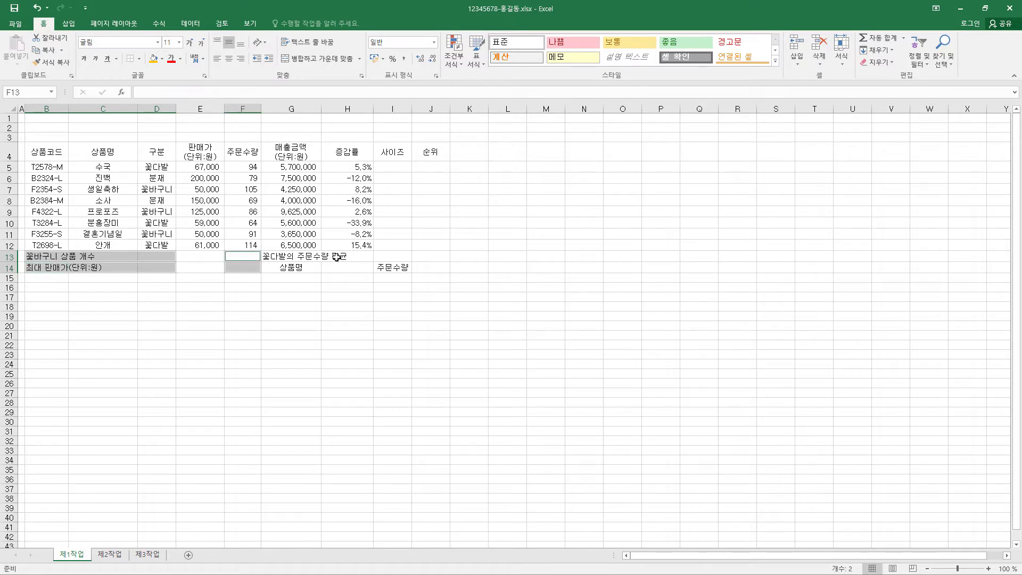
{"action": "left_click", "coordinate": [301, 256], "text": "ctrl"}
{"action": "left_click_drag", "start_coordinate": [301, 256], "coordinate": [393, 256], "text": "ctrl"}
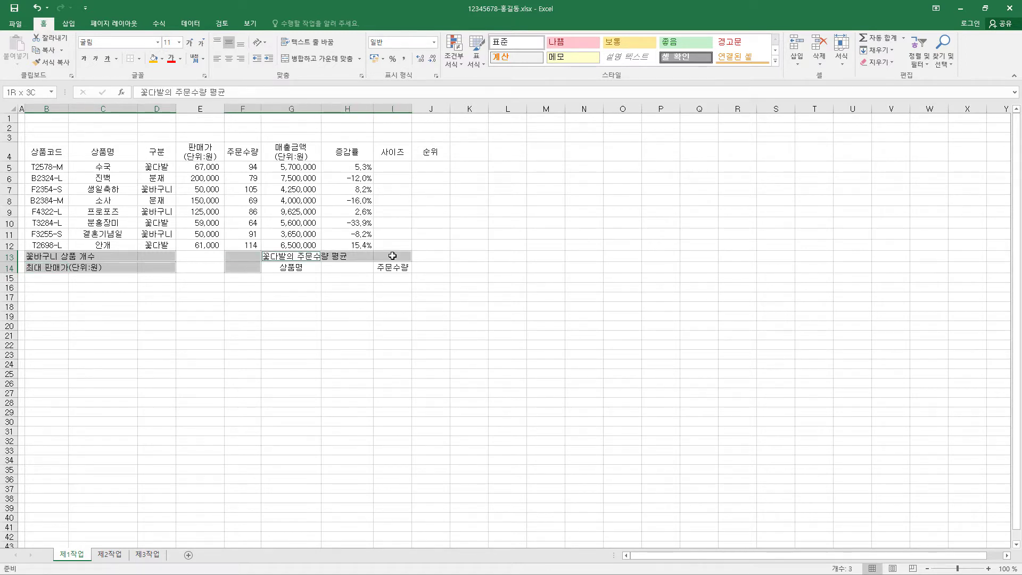
{"action": "left_click", "coordinate": [290, 270], "text": "ctrl"}
{"action": "left_click", "coordinate": [385, 269], "text": "ctrl"}
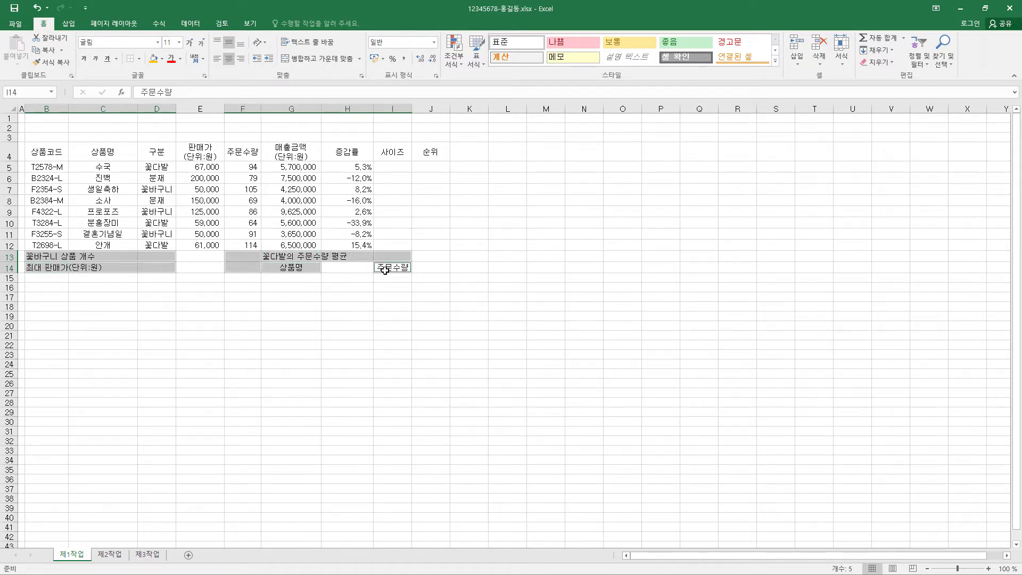
{"action": "left_click", "coordinate": [316, 59]}
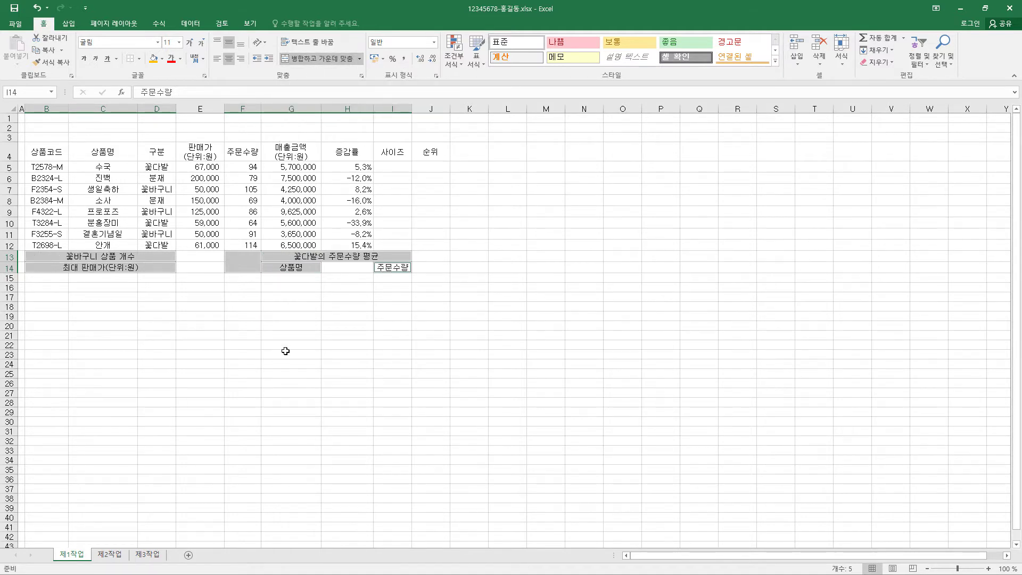
Give table B4:J14 all borders plus a thick outside border
{"action": "left_click_drag", "start_coordinate": [47, 151], "coordinate": [435, 266]}
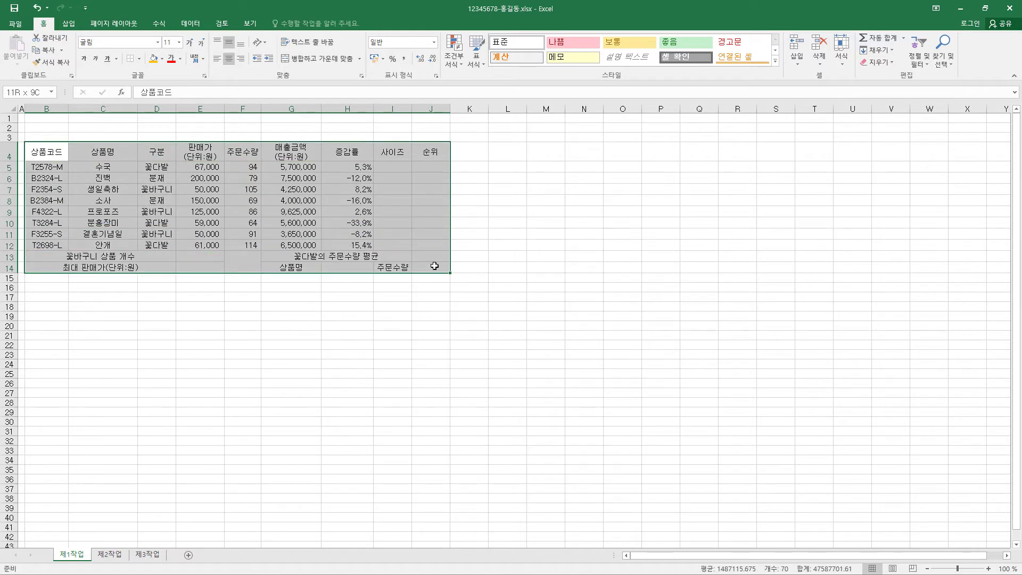
{"action": "left_click", "coordinate": [139, 59]}
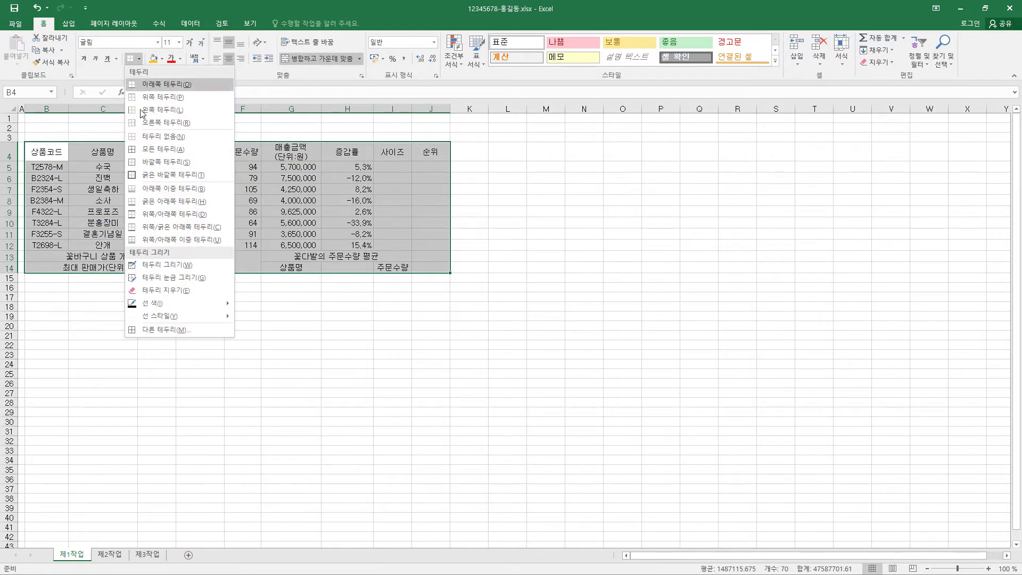
{"action": "left_click", "coordinate": [149, 149]}
{"action": "left_click", "coordinate": [139, 59]}
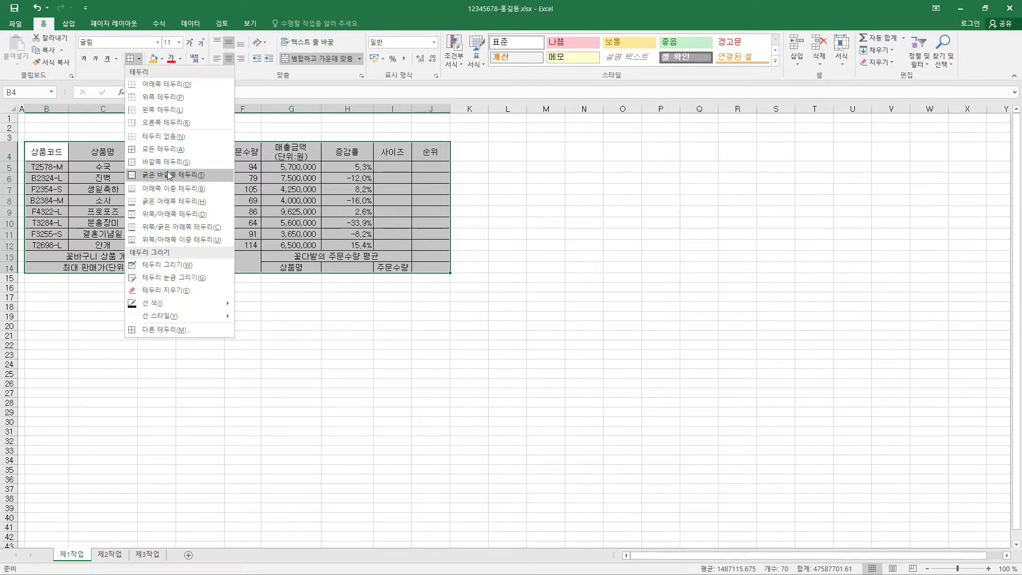
{"action": "left_click", "coordinate": [169, 175]}
Add thick box borders around header row B4:J4 and summary rows 13–14
{"action": "left_click_drag", "start_coordinate": [67, 156], "coordinate": [441, 148]}
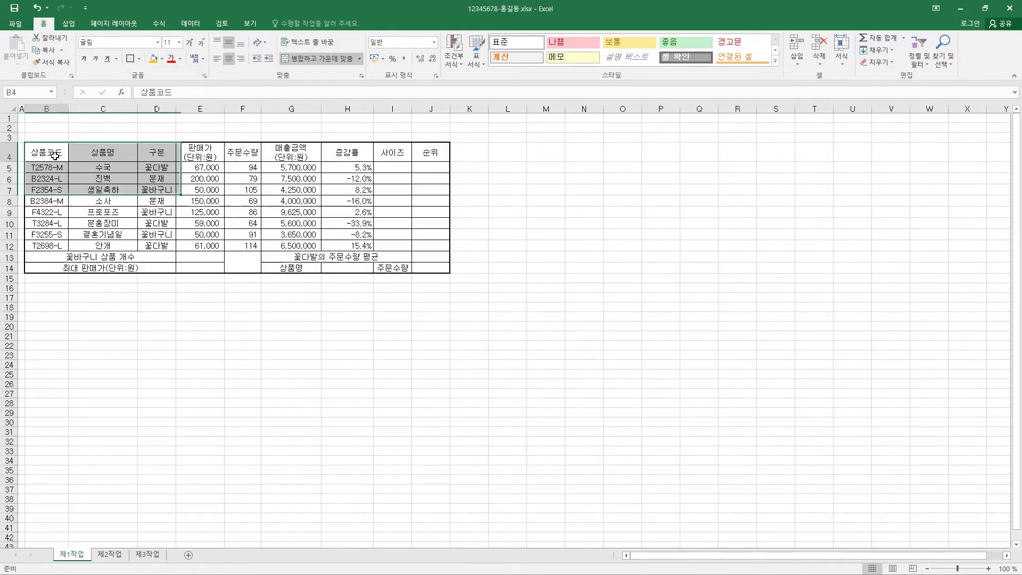
{"action": "left_click", "coordinate": [68, 259]}
{"action": "mouse_move", "coordinate": [204, 250]}
{"action": "left_mouse_down"}
{"action": "mouse_move", "coordinate": [433, 246]}
{"action": "mouse_move", "coordinate": [432, 262]}
{"action": "left_mouse_up"}
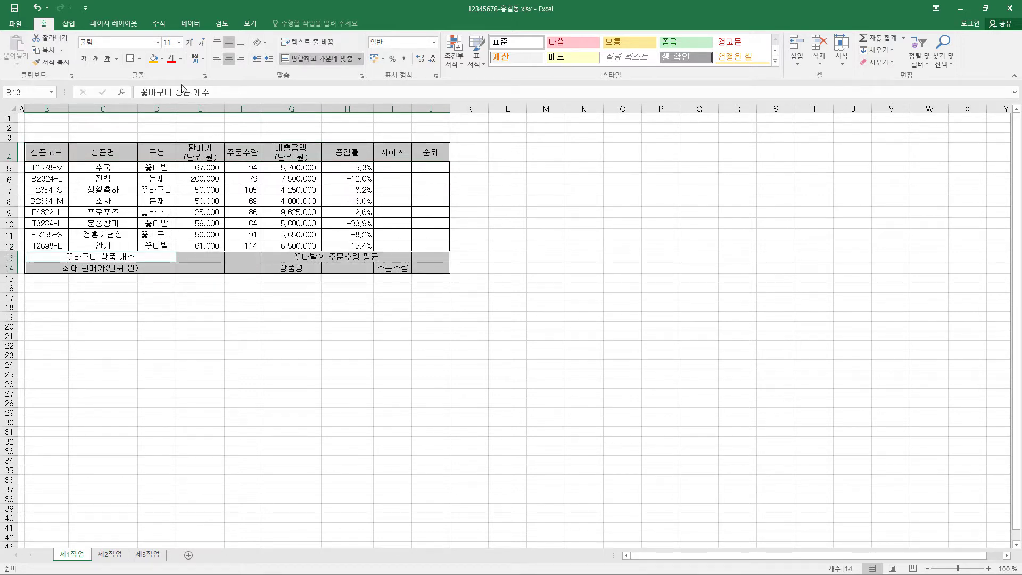
{"action": "left_click", "coordinate": [130, 59]}
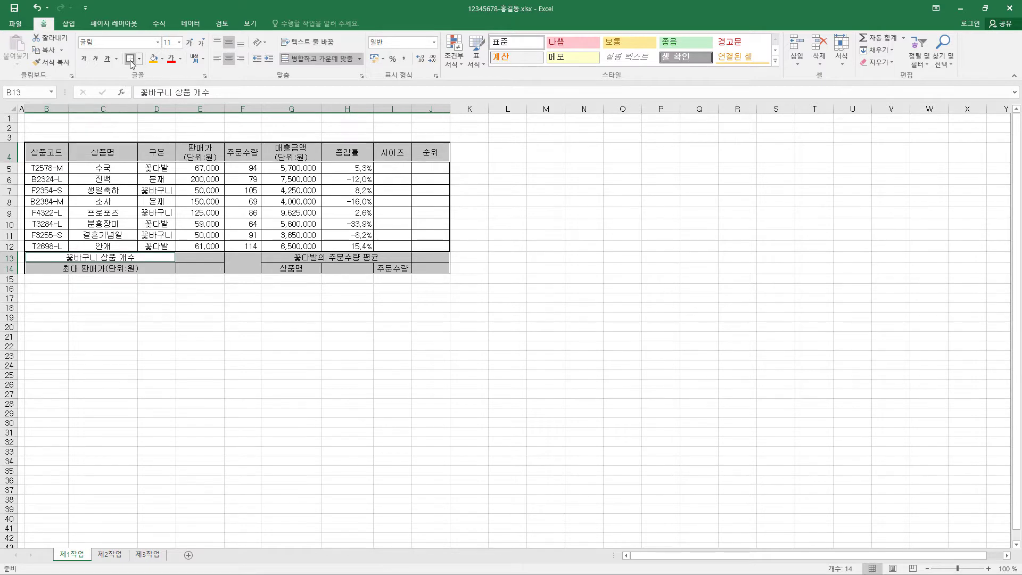
{"action": "left_click", "coordinate": [241, 262]}
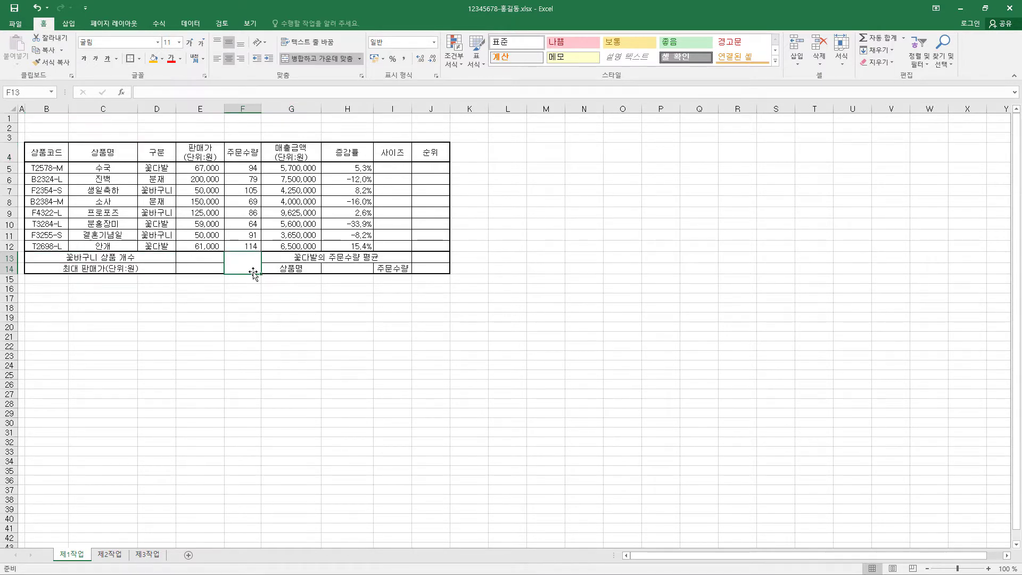
Cross the merged F13 cell with both diagonal borders
{"action": "key", "text": "ctrl+1"}
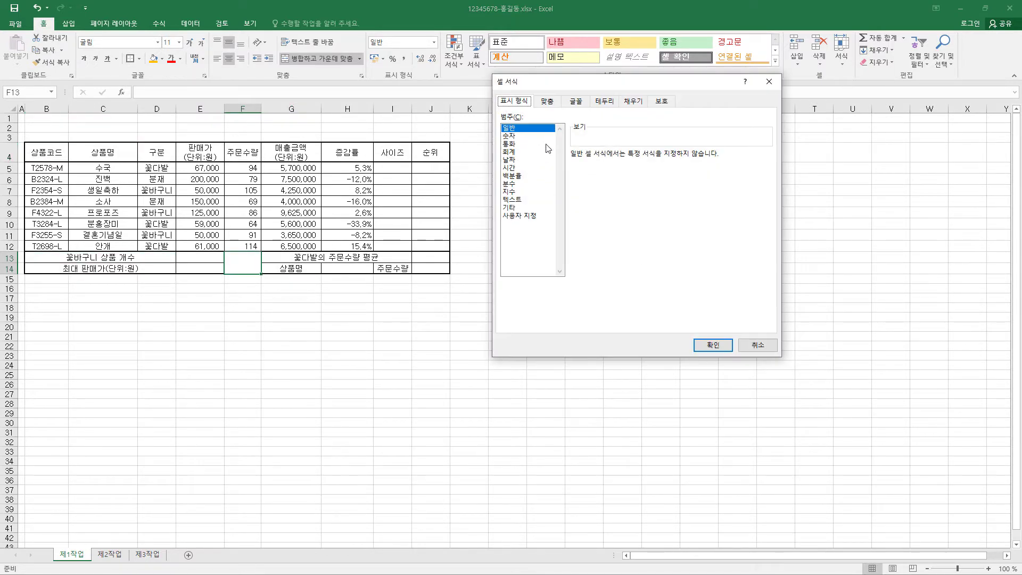
{"action": "left_click", "coordinate": [605, 102]}
{"action": "left_click", "coordinate": [584, 246]}
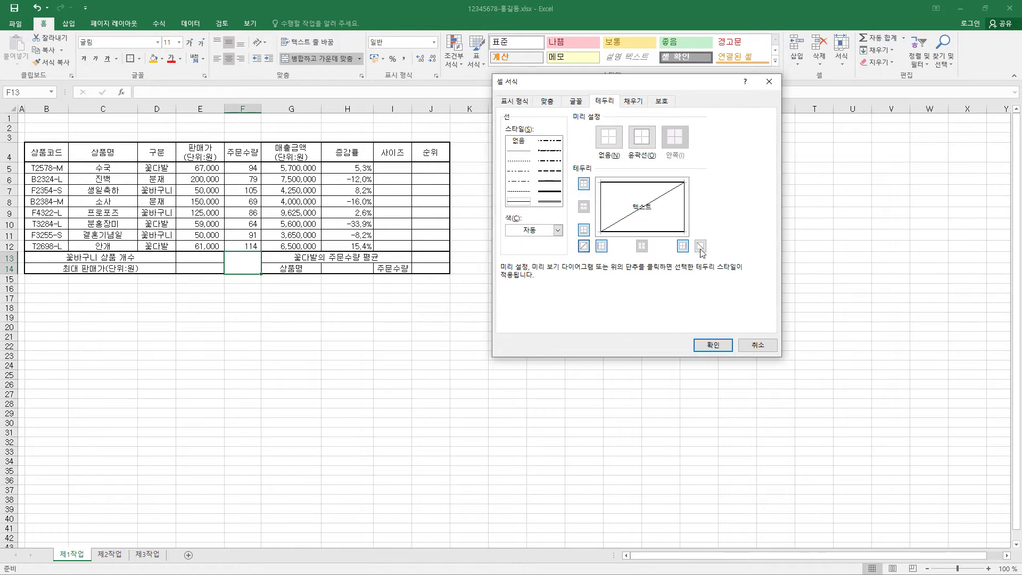
{"action": "left_click", "coordinate": [700, 246]}
{"action": "left_click", "coordinate": [714, 345]}
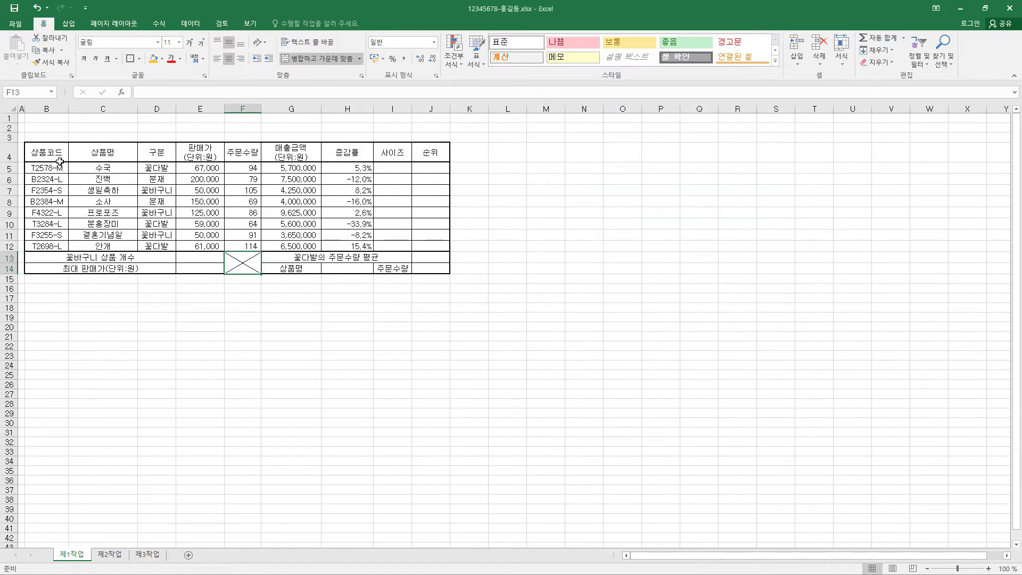
Fill header row B4:J4 and the 상품명 and 주문수량 labels orange
{"action": "left_click_drag", "start_coordinate": [53, 153], "coordinate": [431, 153]}
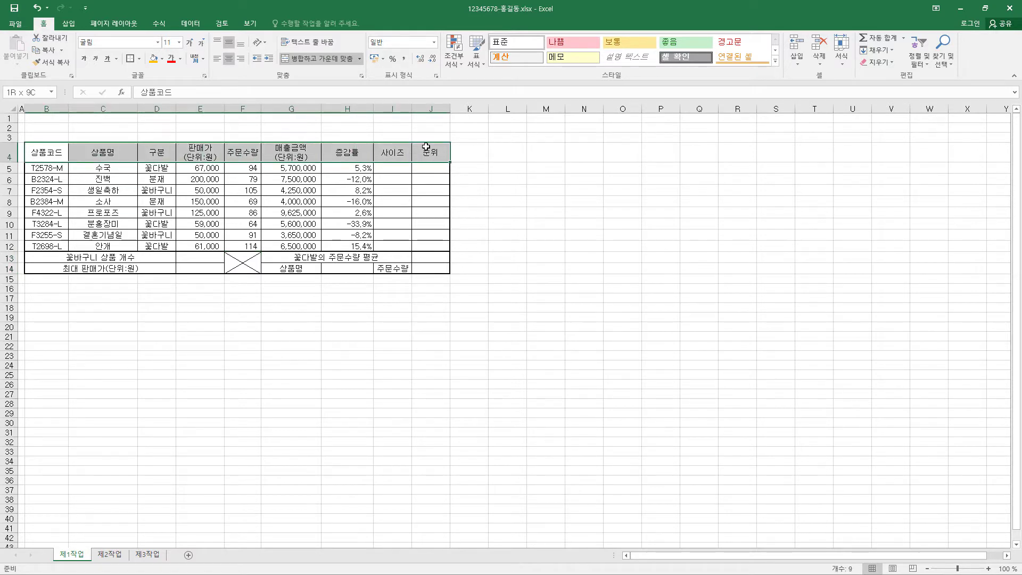
{"action": "left_click", "coordinate": [301, 270], "text": "ctrl"}
{"action": "left_click", "coordinate": [398, 269], "text": "ctrl"}
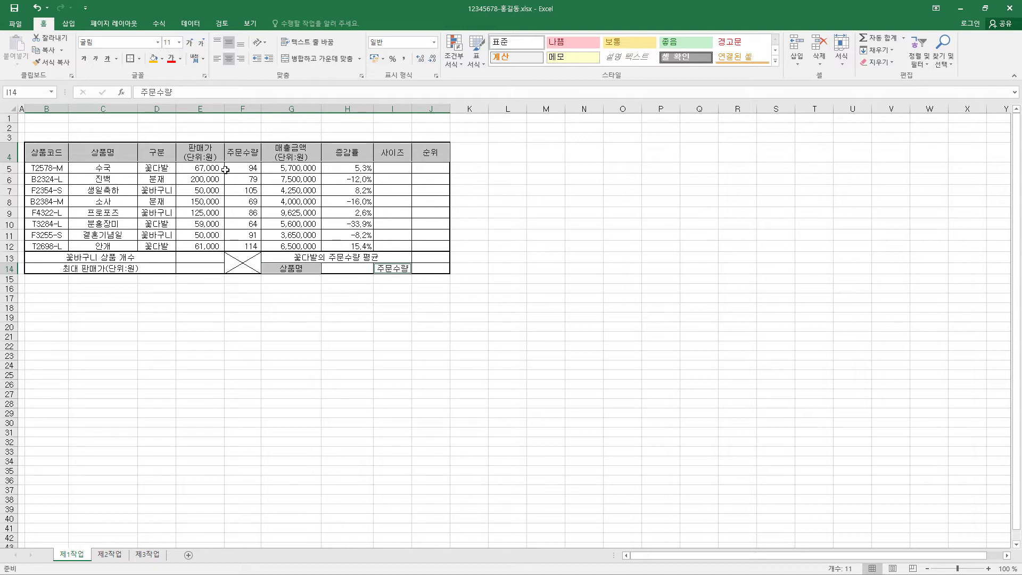
{"action": "left_click", "coordinate": [162, 58]}
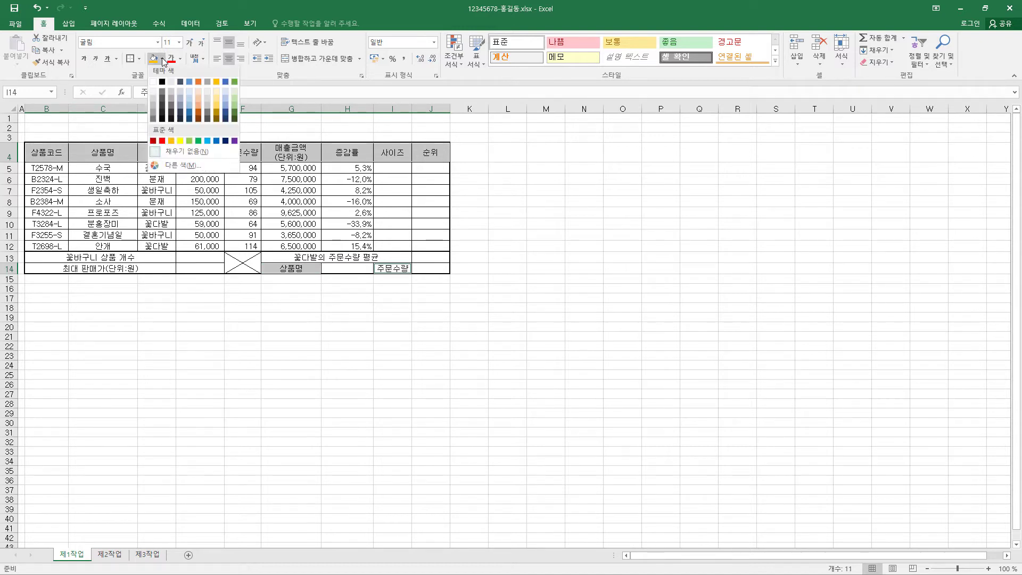
{"action": "left_click", "coordinate": [172, 142]}
{"action": "left_click", "coordinate": [392, 298]}
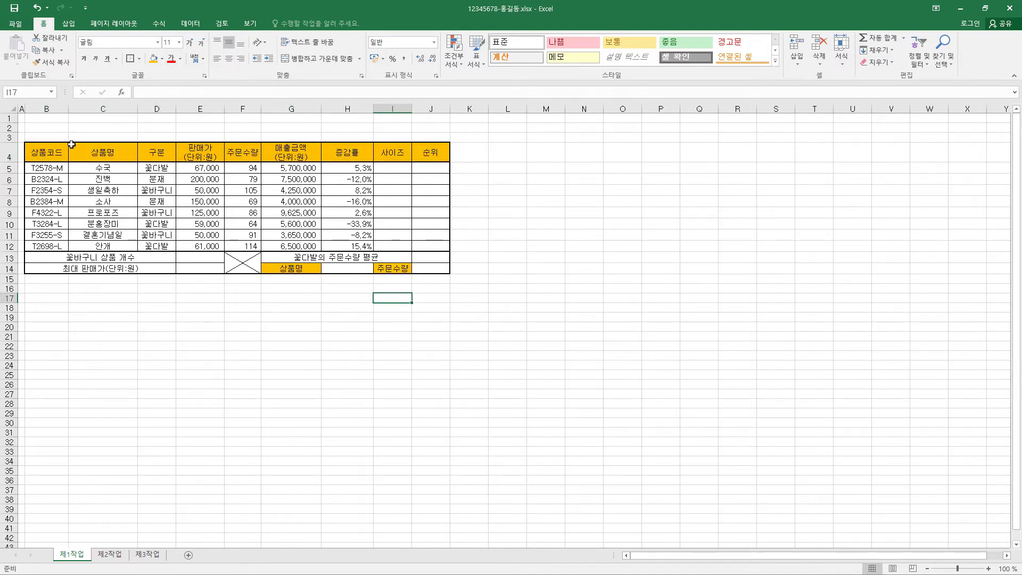
{"action": "left_click_drag", "start_coordinate": [7, 118], "coordinate": [13, 137]}
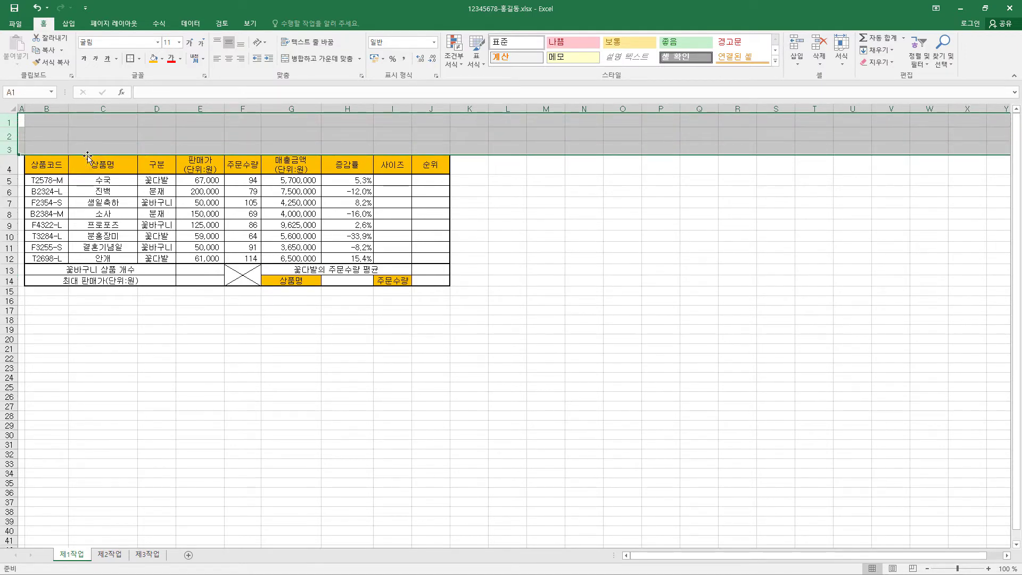
Draw a chevron shape spanning cells A1 to G3
{"action": "left_click", "coordinate": [68, 24]}
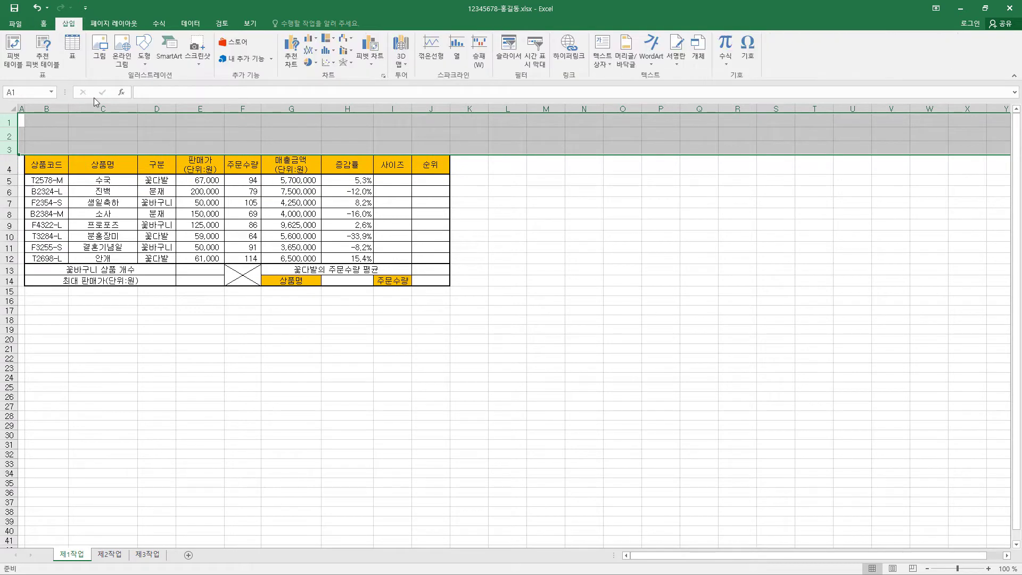
{"action": "left_click", "coordinate": [144, 50]}
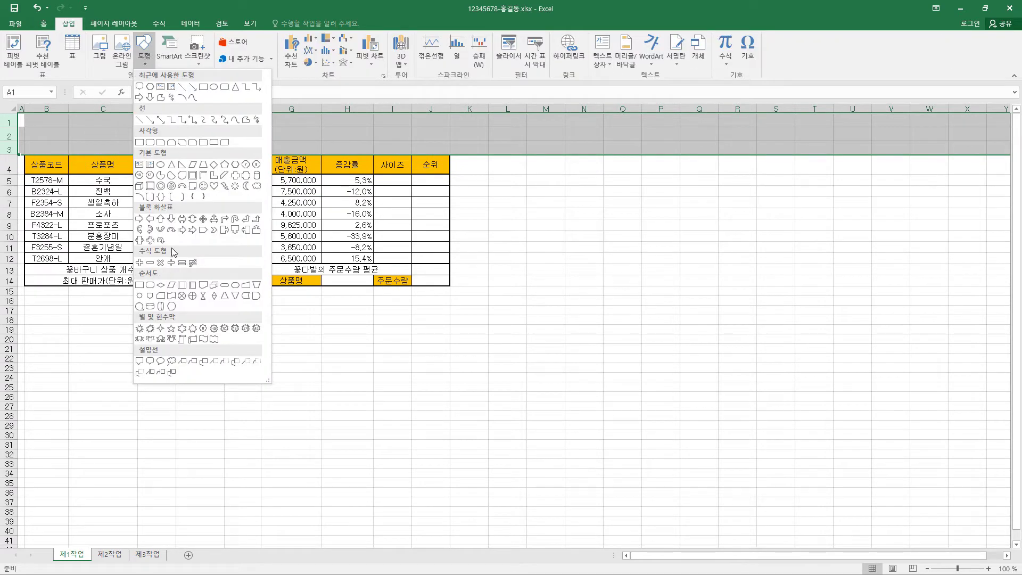
{"action": "left_click", "coordinate": [214, 230]}
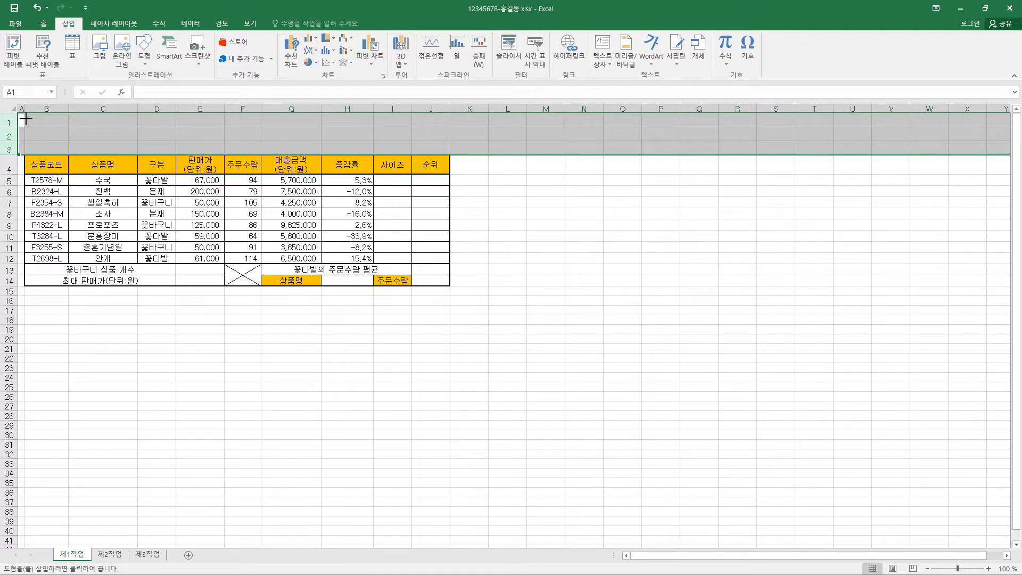
{"action": "left_click_drag", "start_coordinate": [26, 119], "coordinate": [297, 150]}
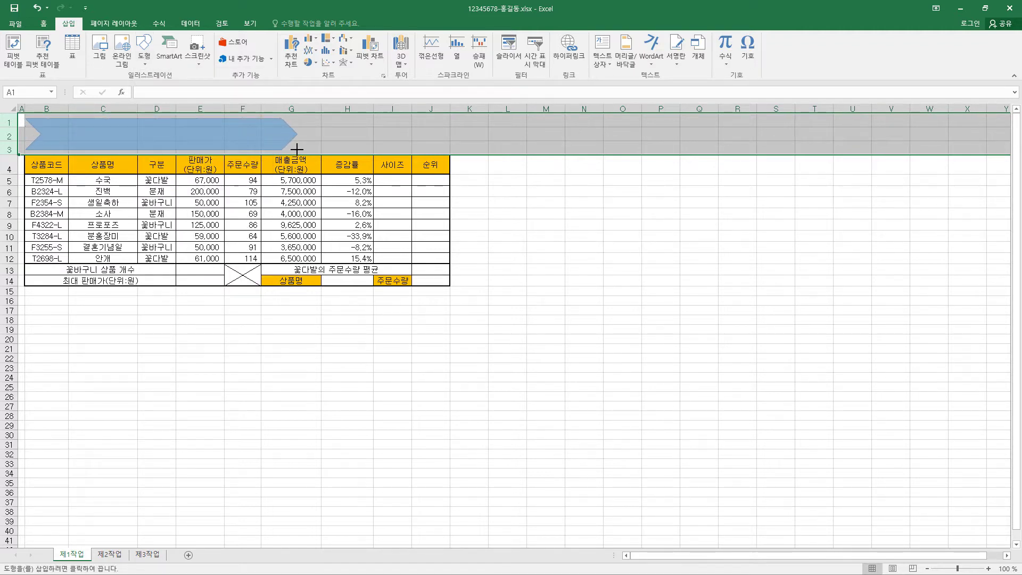
Style the chevron with yellow fill, a thicker black outline and an outer shadow
{"action": "left_click", "coordinate": [404, 37]}
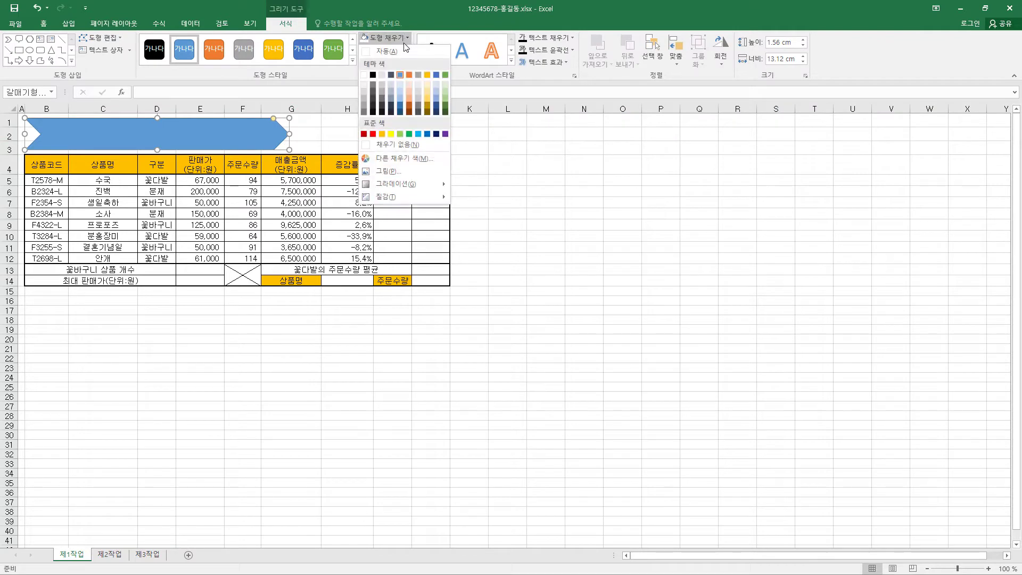
{"action": "left_click", "coordinate": [391, 134]}
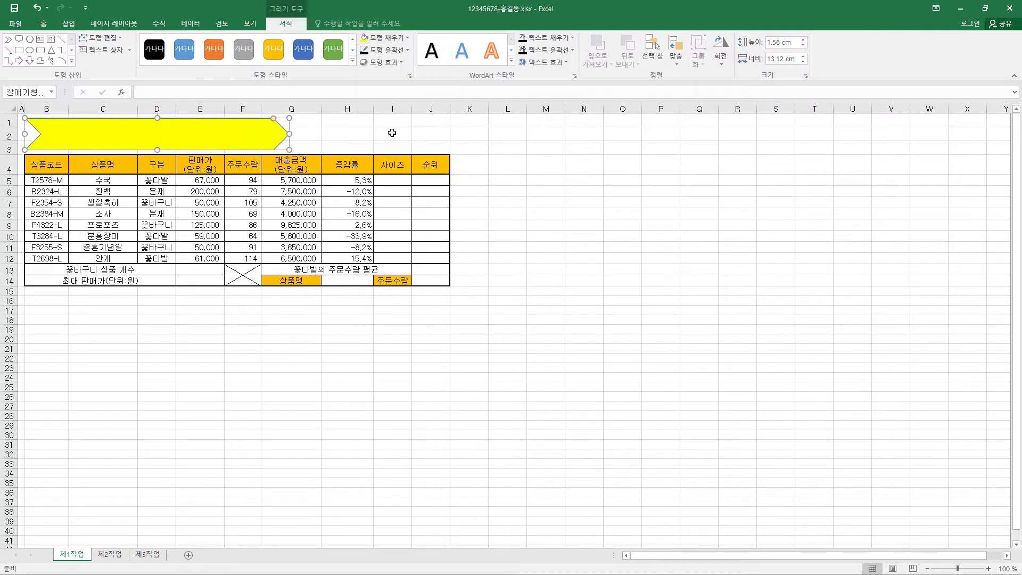
{"action": "left_click", "coordinate": [406, 50]}
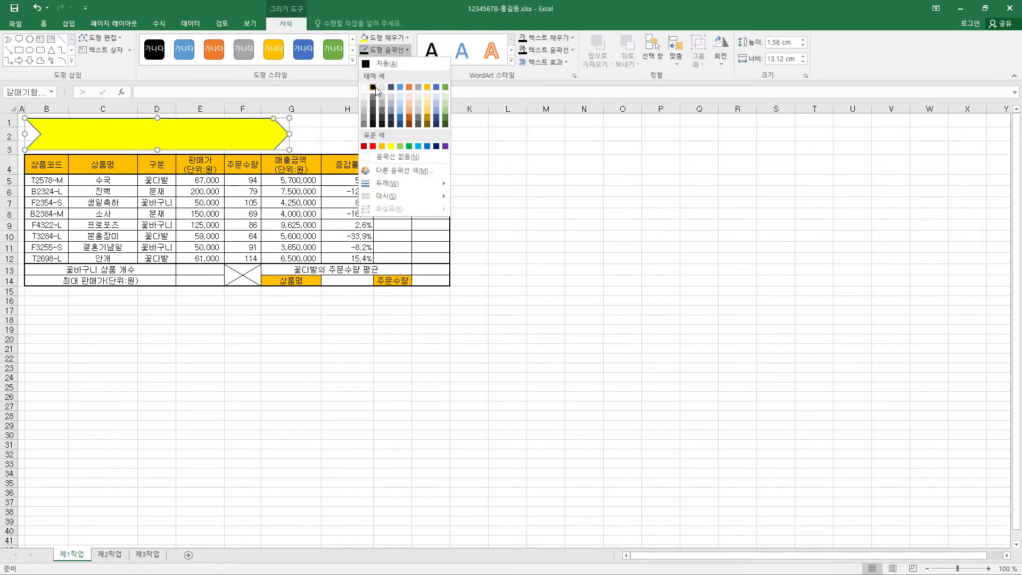
{"action": "left_click", "coordinate": [375, 88]}
{"action": "left_click", "coordinate": [409, 50]}
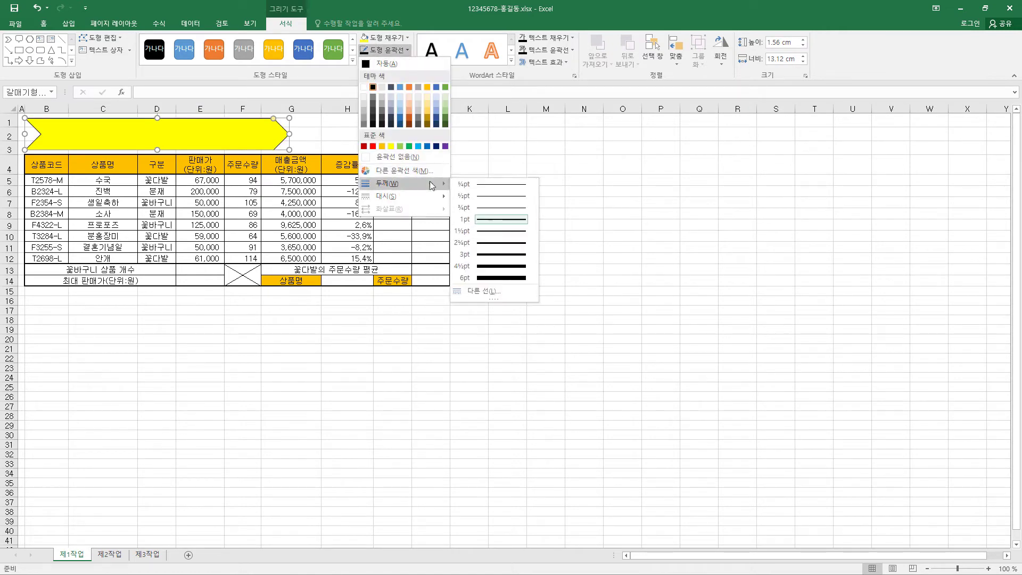
{"action": "left_click", "coordinate": [477, 184]}
{"action": "left_click", "coordinate": [402, 63]}
{"action": "mouse_move", "coordinate": [397, 106]}
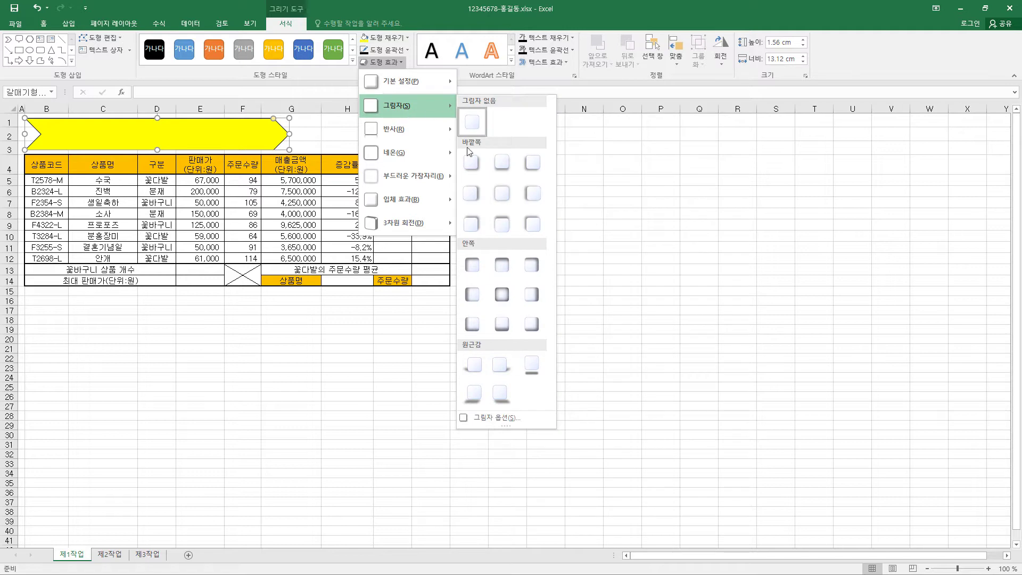
{"action": "left_click", "coordinate": [475, 195]}
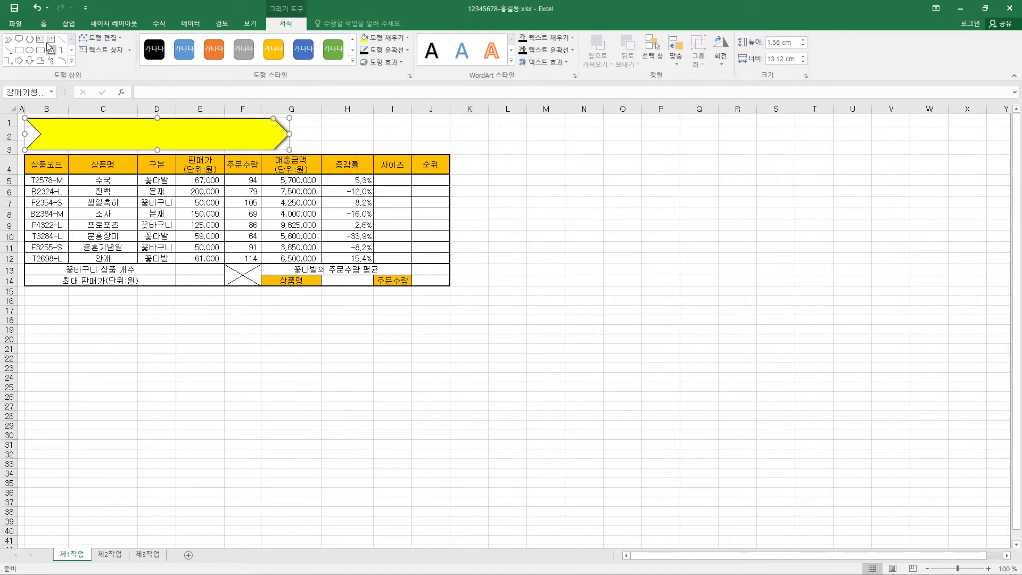
Format the chevron text as bold 24-point 굴림 in black
{"action": "left_click", "coordinate": [43, 24]}
{"action": "left_click", "coordinate": [157, 42]}
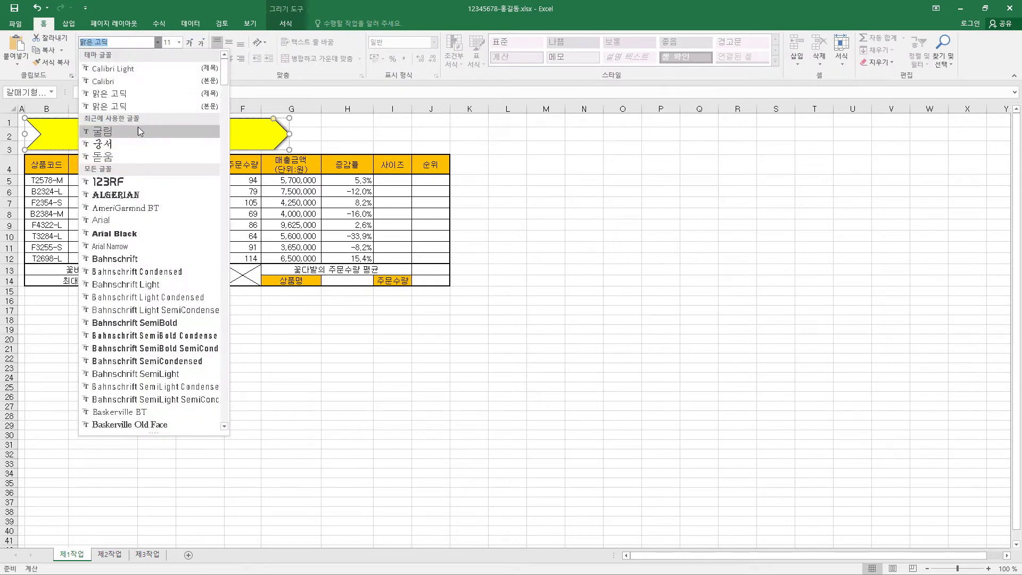
{"action": "left_click", "coordinate": [140, 131]}
{"action": "left_click", "coordinate": [179, 42]}
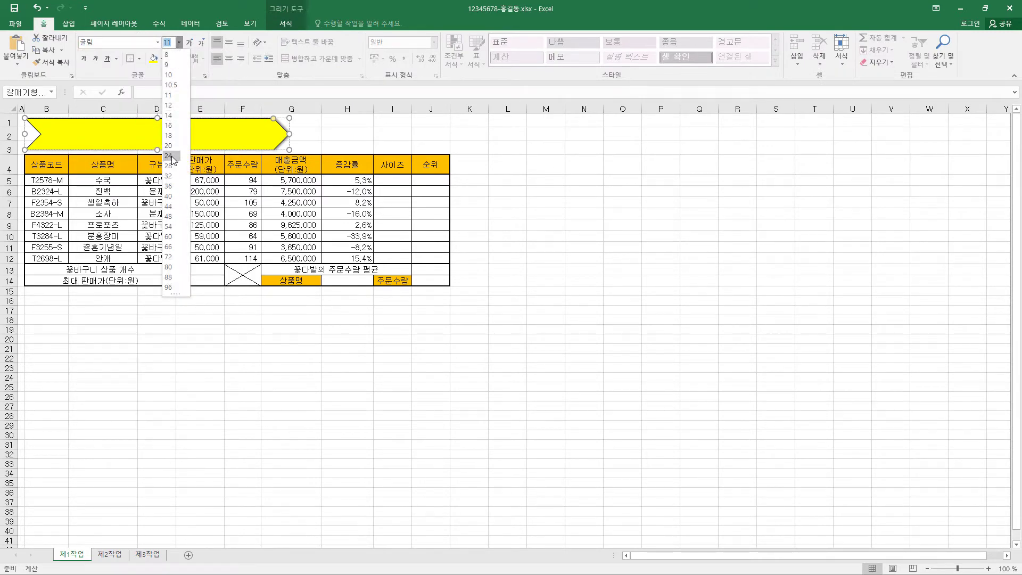
{"action": "left_click", "coordinate": [171, 155]}
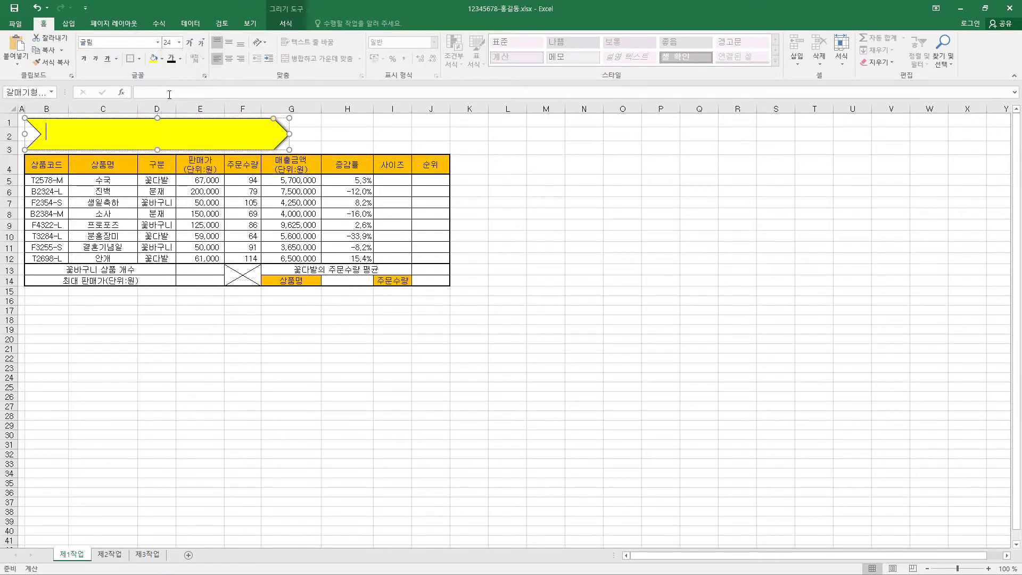
{"action": "left_click", "coordinate": [85, 62]}
{"action": "left_click", "coordinate": [180, 58]}
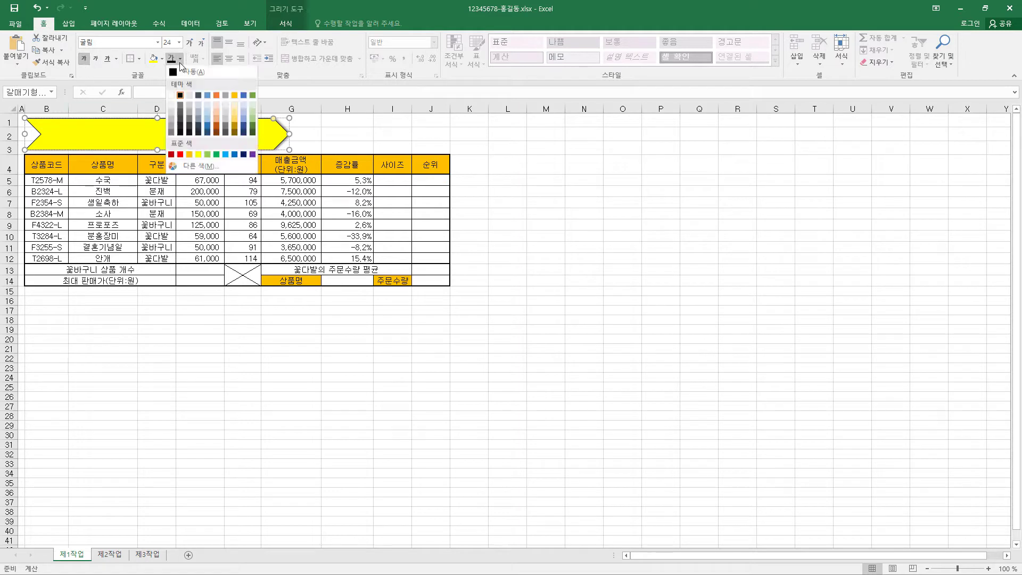
{"action": "left_click", "coordinate": [180, 96]}
Enter the title 꽃집청년들 매출 현황 and centre it horizontally and vertically
{"action": "key", "text": "ctrl+z"}
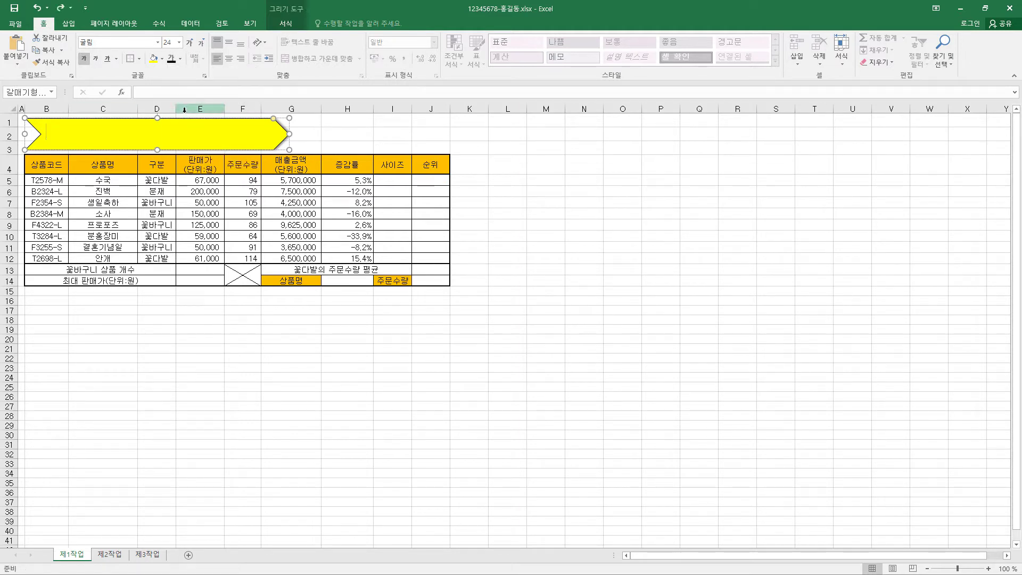
{"action": "key", "text": "ctrl+y"}
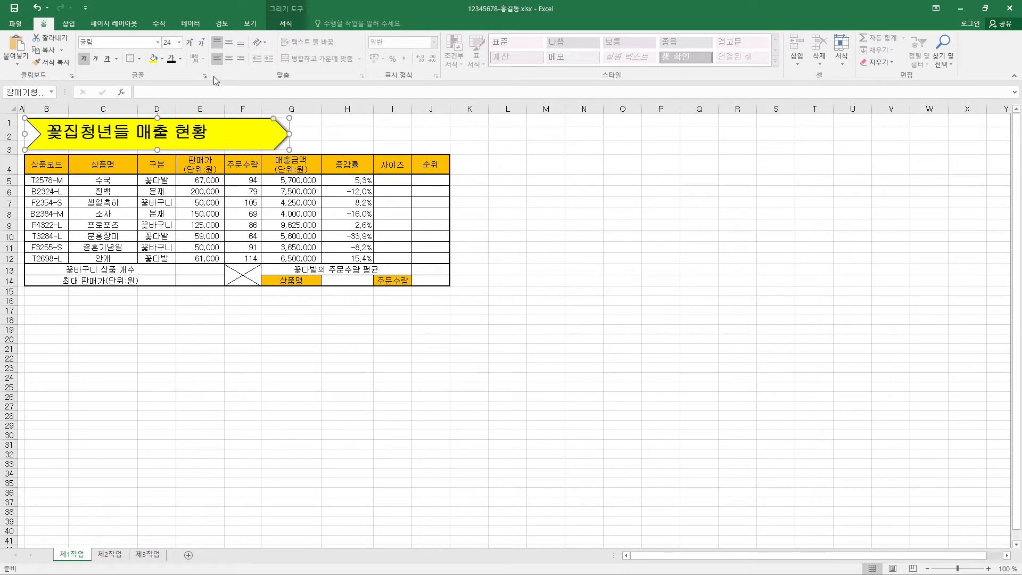
{"action": "left_click", "coordinate": [229, 59]}
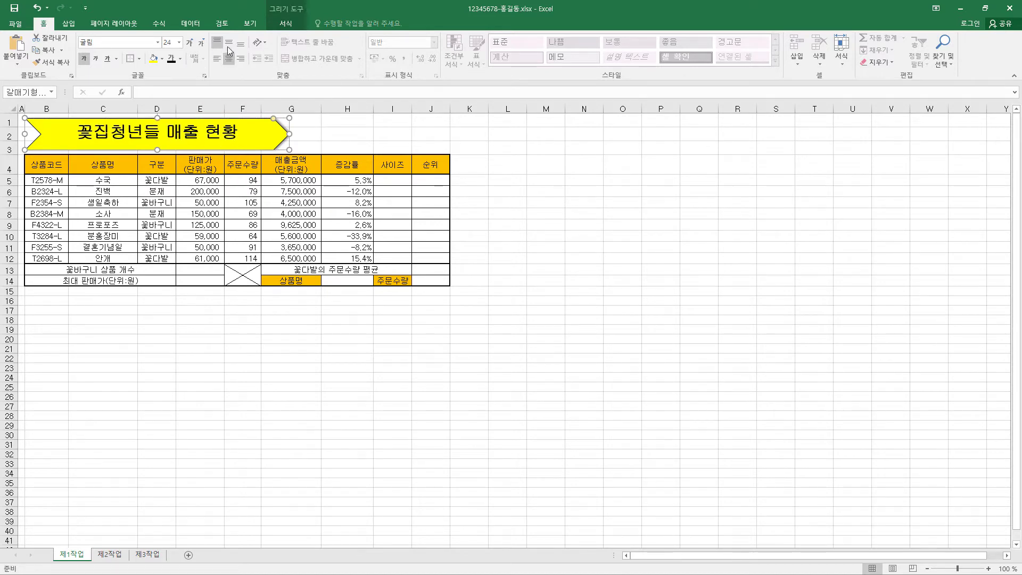
{"action": "left_click", "coordinate": [229, 44]}
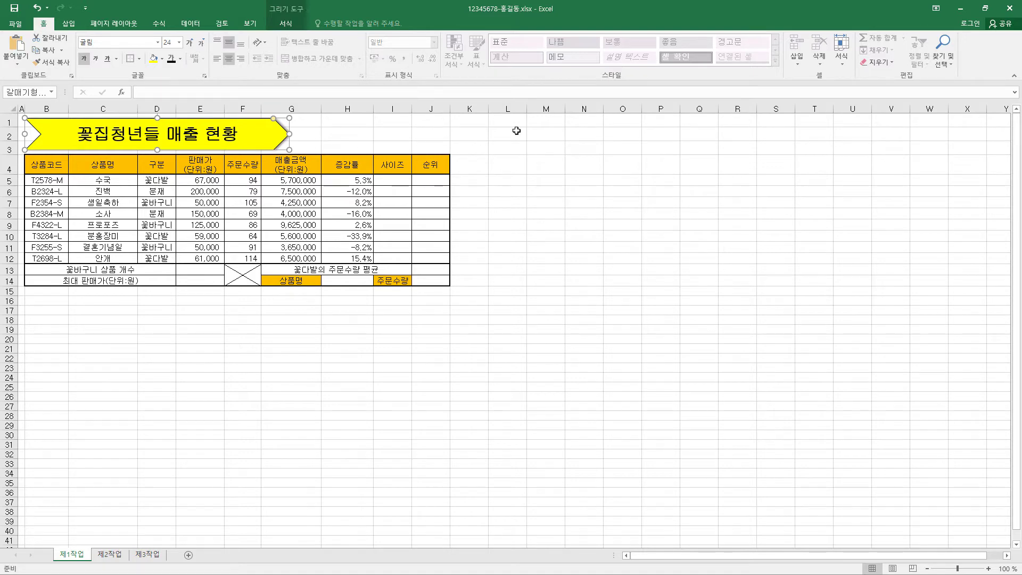
Enter 확인 in cell L18 and drag row 19 much taller
{"action": "left_click", "coordinate": [509, 324]}
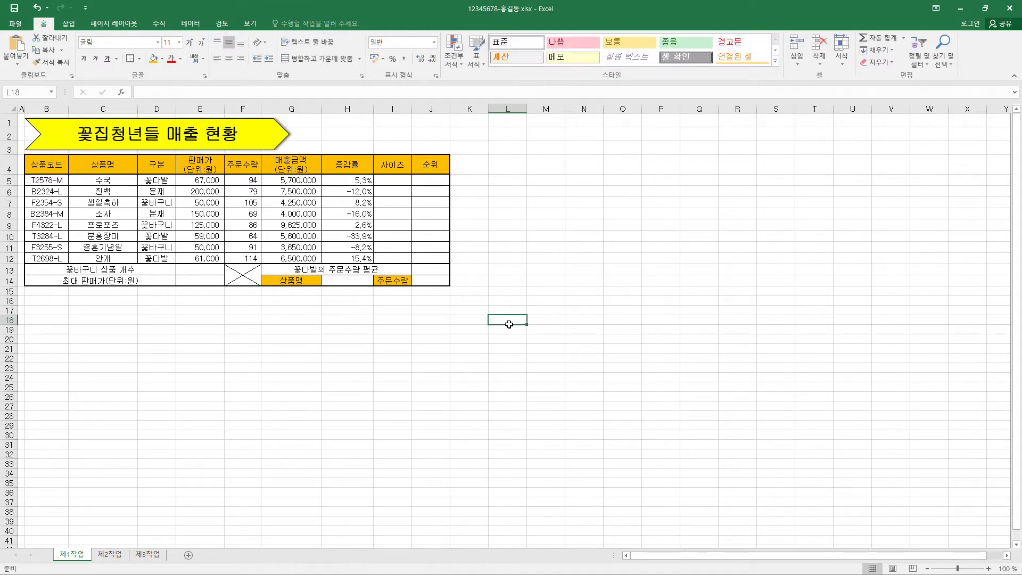
{"action": "type", "text": "확"}
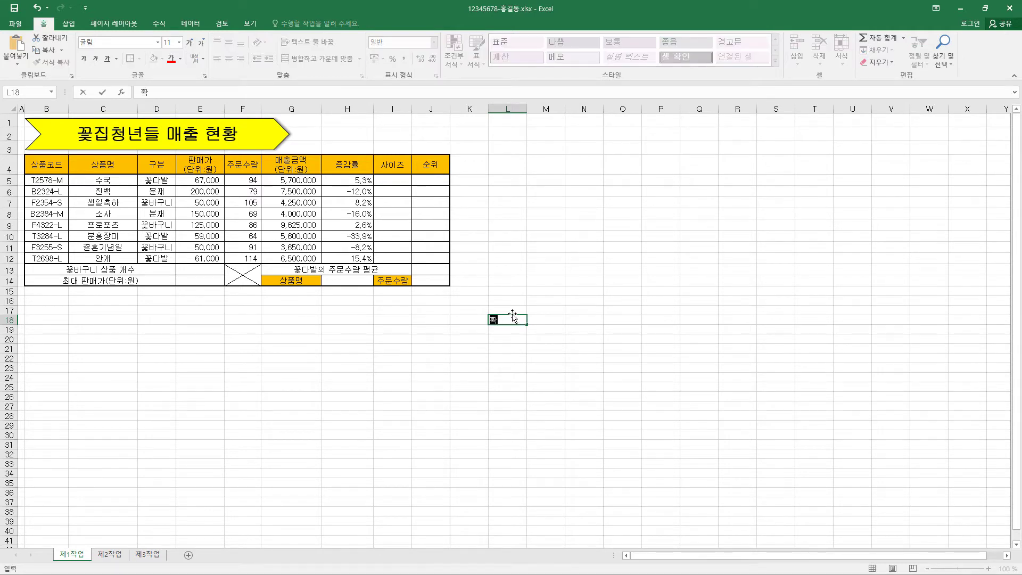
{"action": "type", "text": "인"}
{"action": "key", "text": "Return"}
{"action": "left_click_drag", "start_coordinate": [514, 321], "coordinate": [514, 328]}
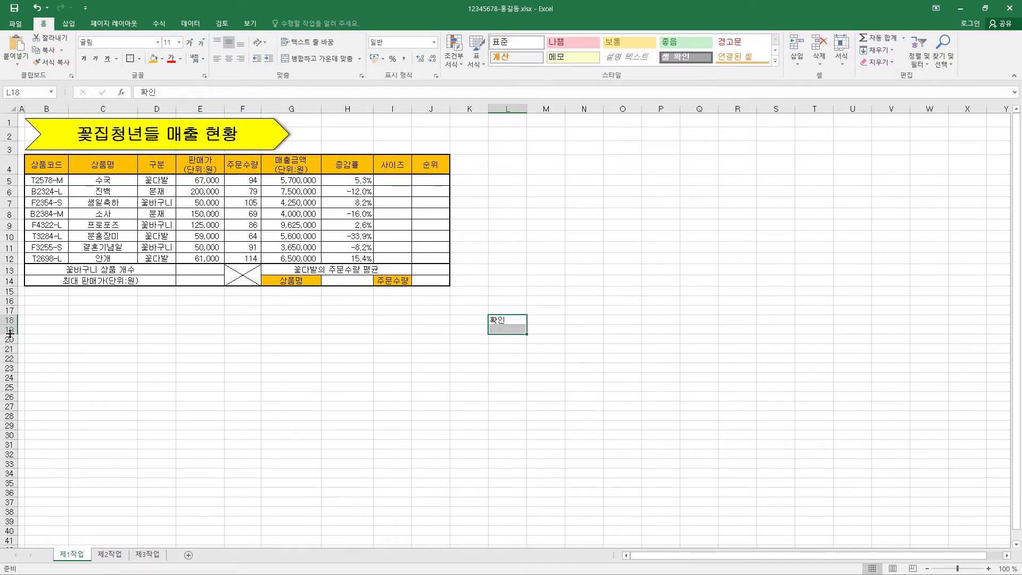
{"action": "left_click_drag", "start_coordinate": [9, 334], "coordinate": [9, 348]}
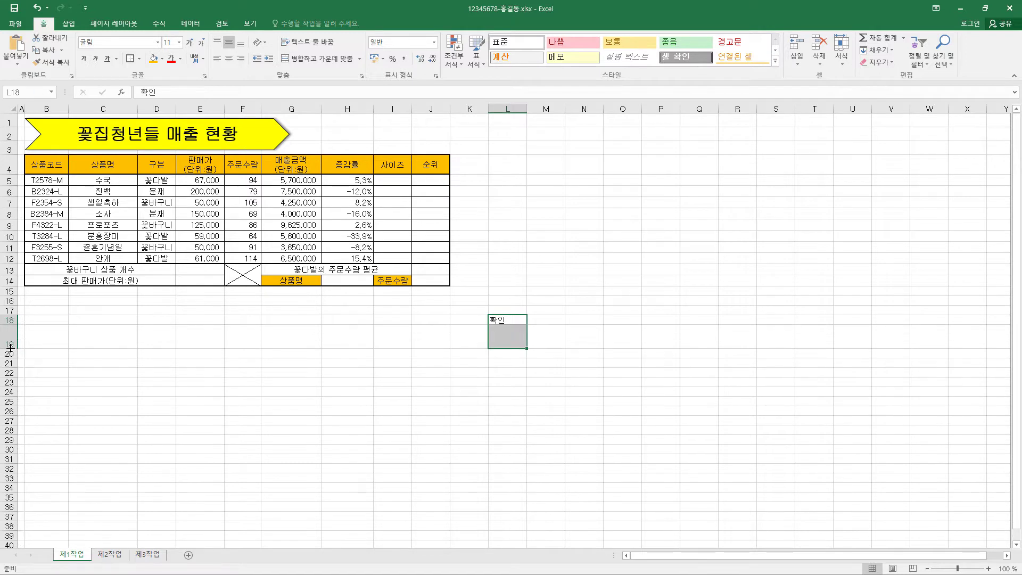
Narrow column L to 4.25, merge L18:L19, and set 확인 to vertical orientation
{"action": "left_click_drag", "start_coordinate": [527, 110], "coordinate": [507, 113]}
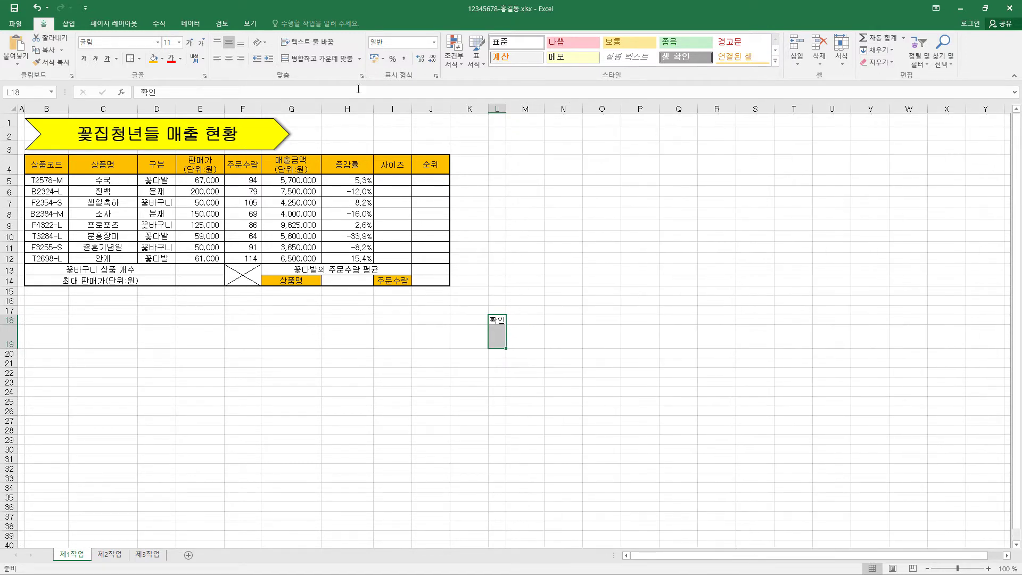
{"action": "left_click", "coordinate": [319, 59]}
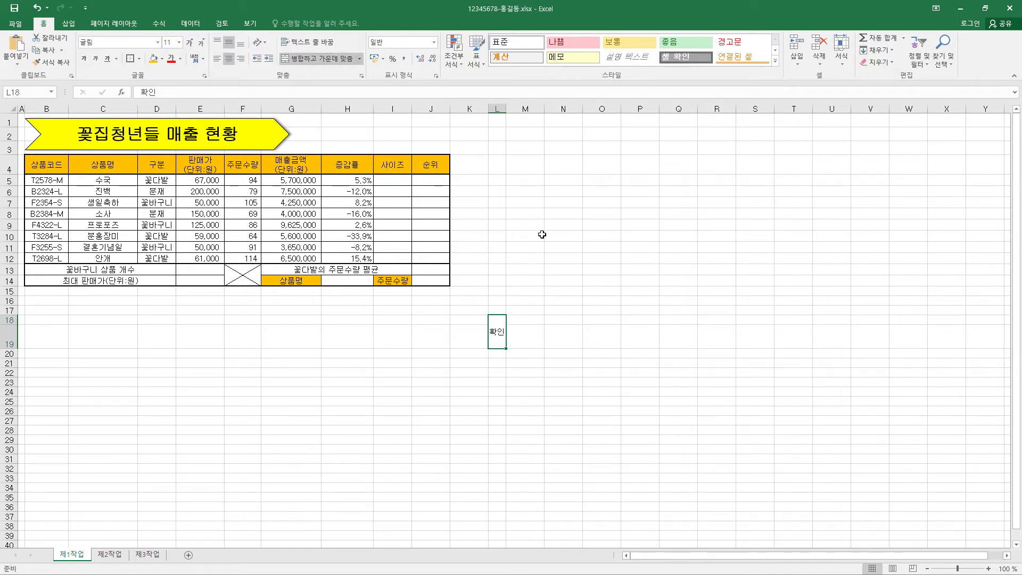
{"action": "key", "text": "ctrl+1"}
{"action": "left_click", "coordinate": [556, 104]}
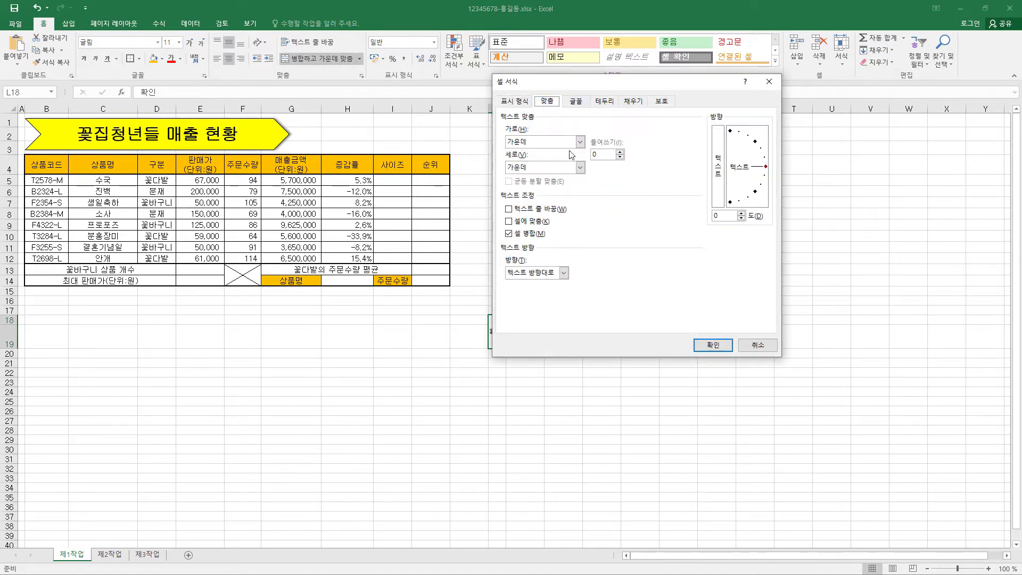
{"action": "left_click", "coordinate": [719, 168]}
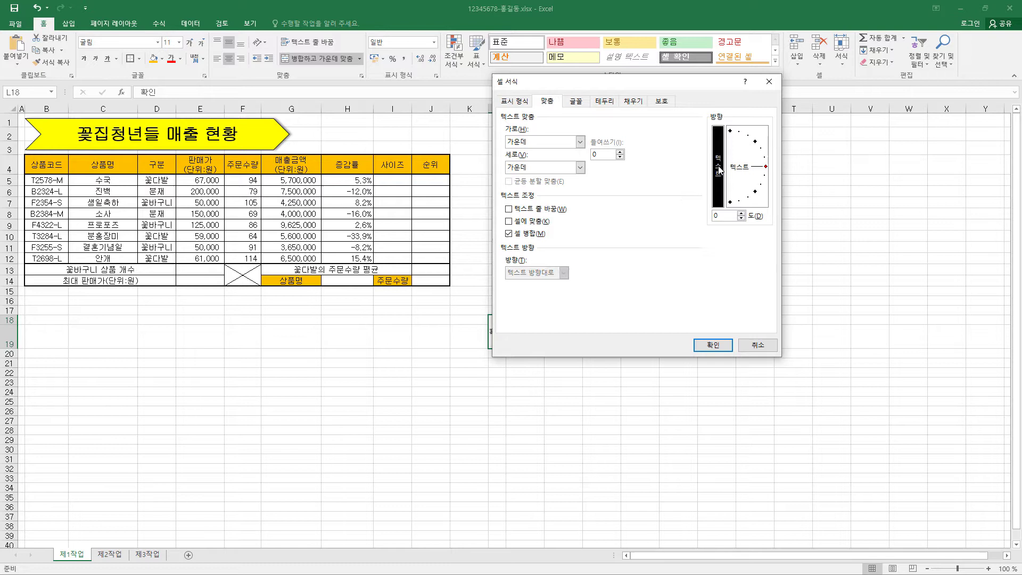
{"action": "left_click", "coordinate": [713, 345]}
Enter centred headings 담당, 대리, 과장 in M18:O18, then select L18:O19
{"action": "left_click", "coordinate": [535, 320]}
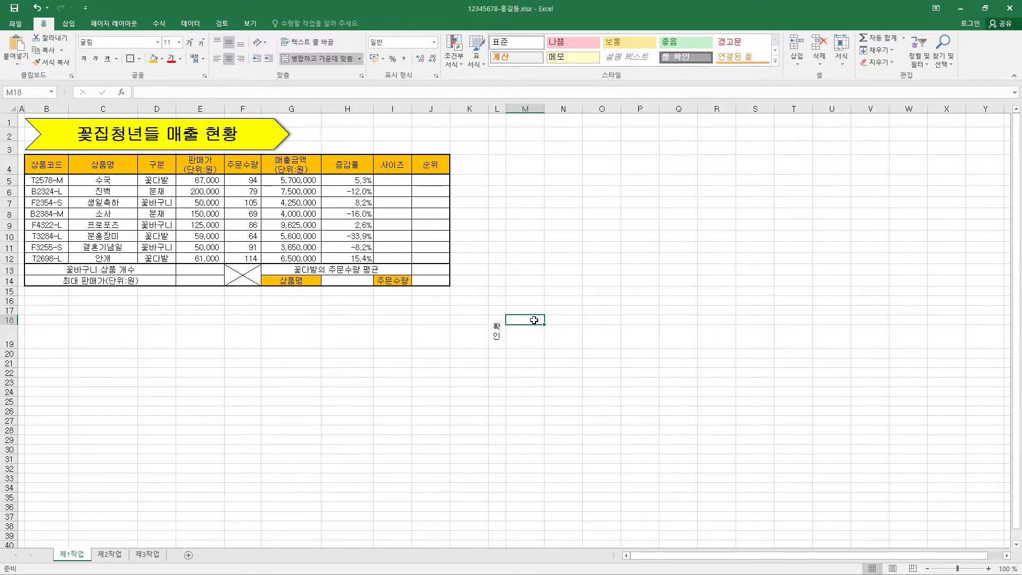
{"action": "left_click_drag", "start_coordinate": [534, 320], "coordinate": [596, 320]}
{"action": "type", "text": "담당"}
{"action": "key", "text": "Tab"}
{"action": "type", "text": "대리"}
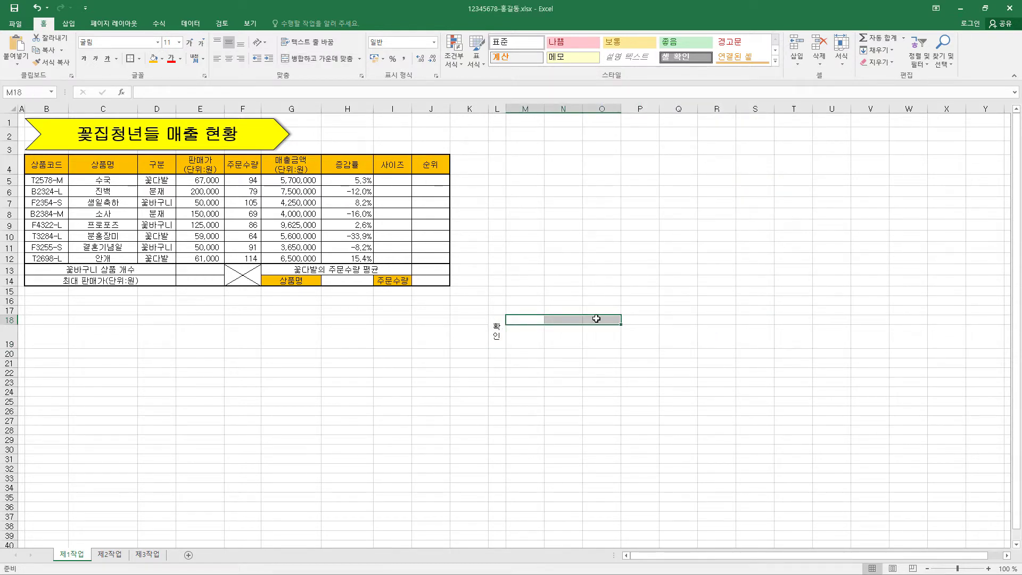
{"action": "key", "text": "Tab"}
{"action": "type", "text": "과장"}
{"action": "key", "text": "Return"}
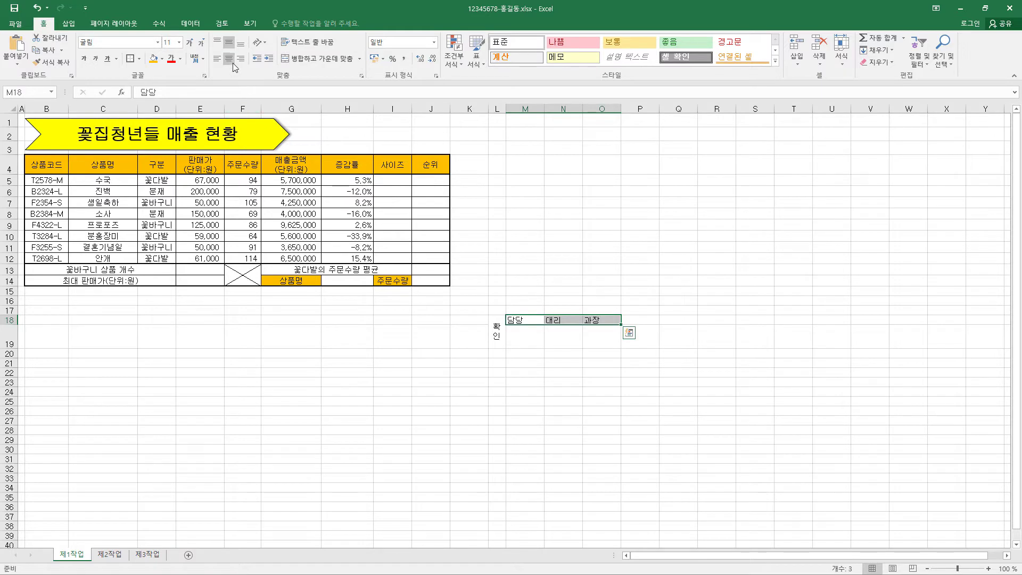
{"action": "left_click", "coordinate": [228, 58]}
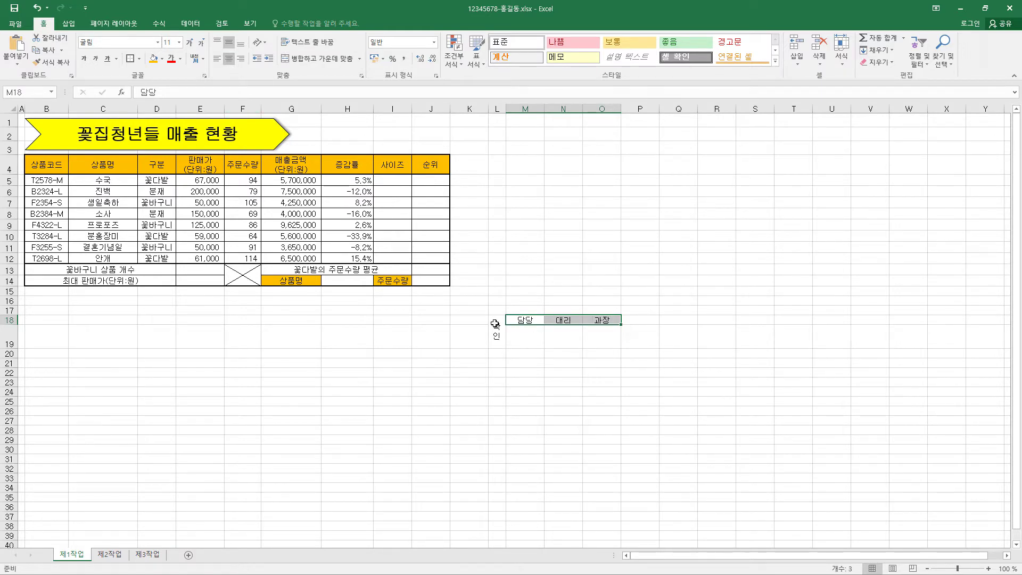
{"action": "left_click_drag", "start_coordinate": [495, 326], "coordinate": [596, 336]}
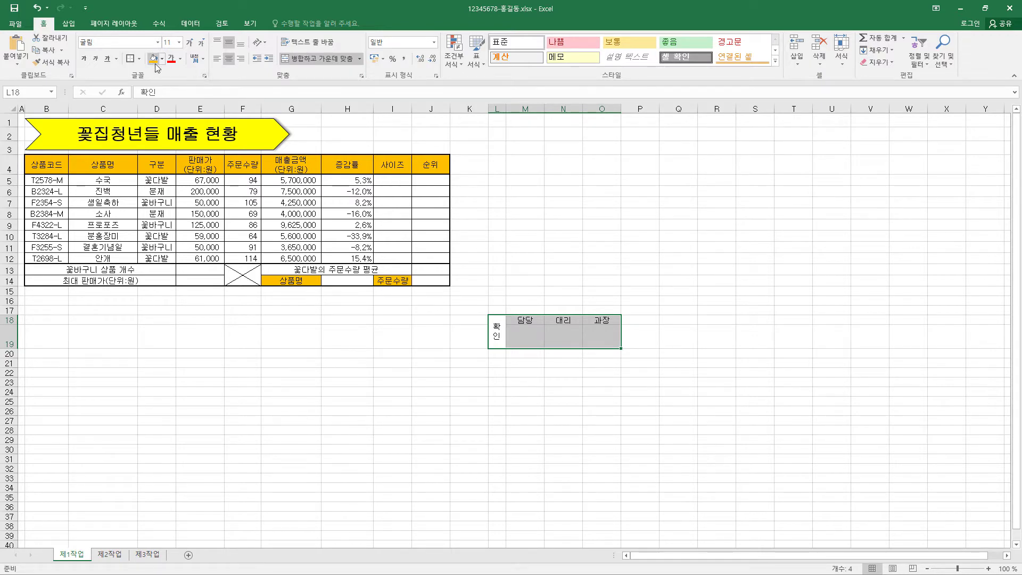
Give L18:O19 All Borders and copy the approval box as a picture
{"action": "left_click", "coordinate": [139, 58]}
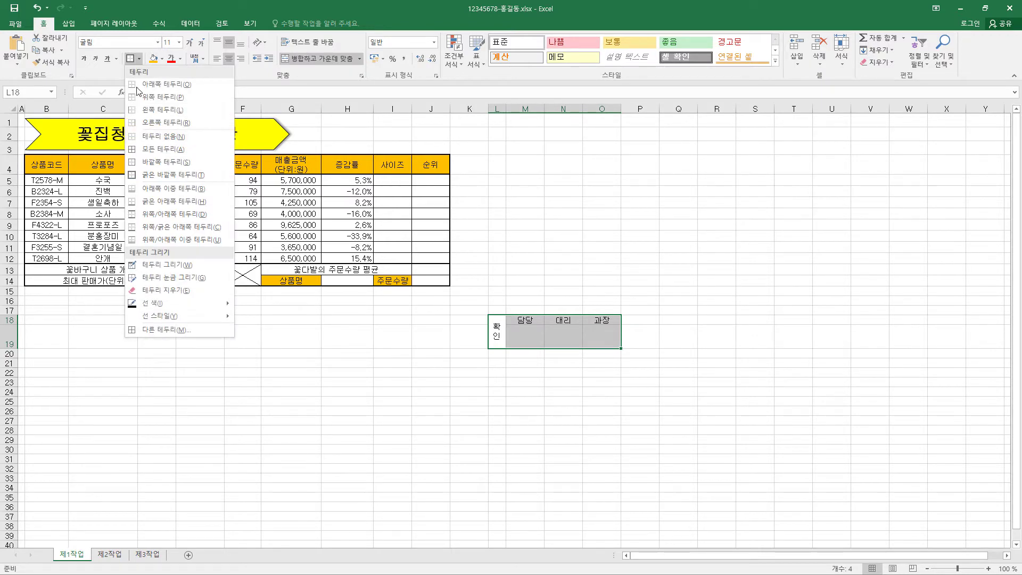
{"action": "left_click", "coordinate": [153, 150]}
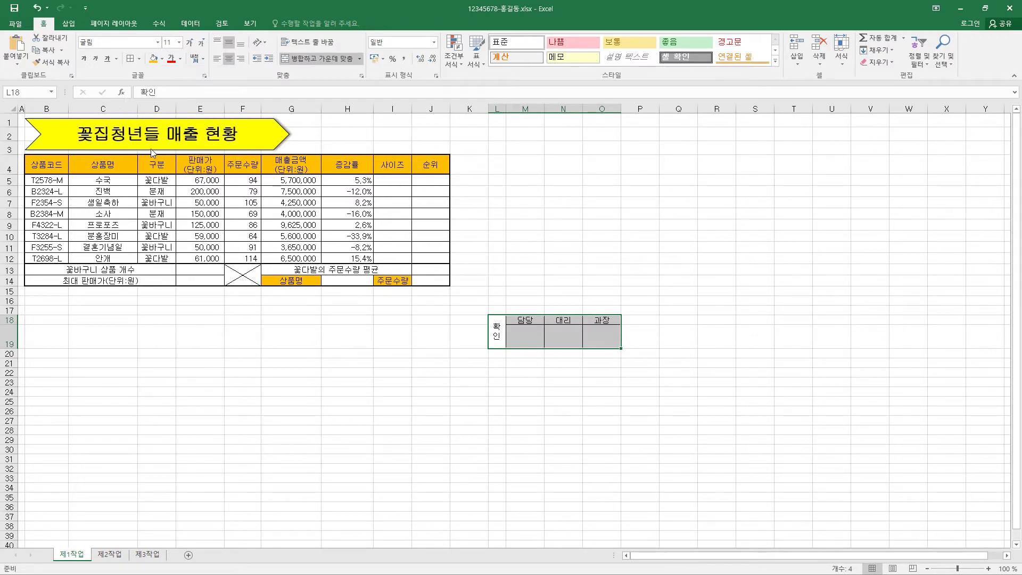
{"action": "left_click", "coordinate": [62, 50]}
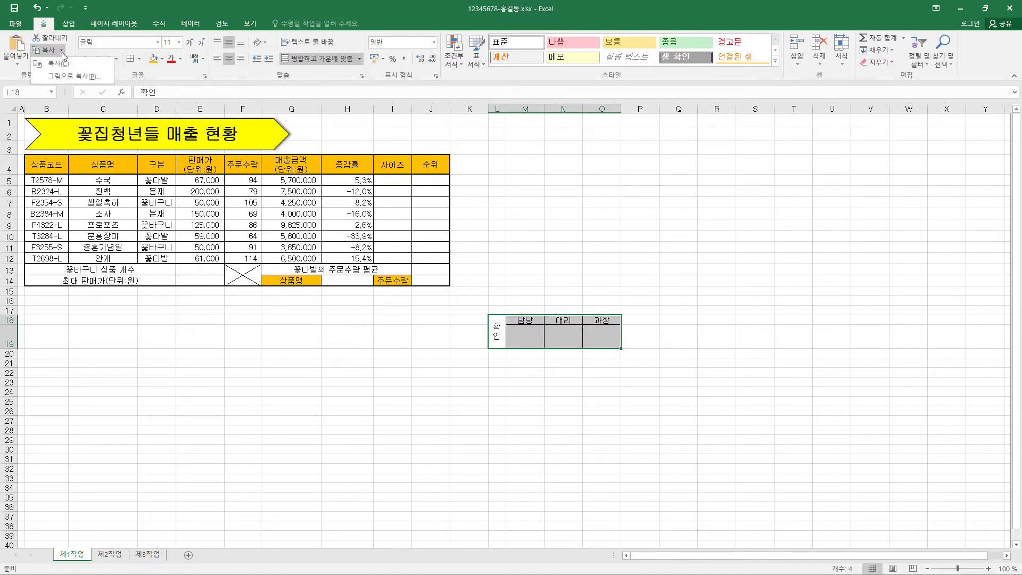
{"action": "left_click", "coordinate": [70, 79]}
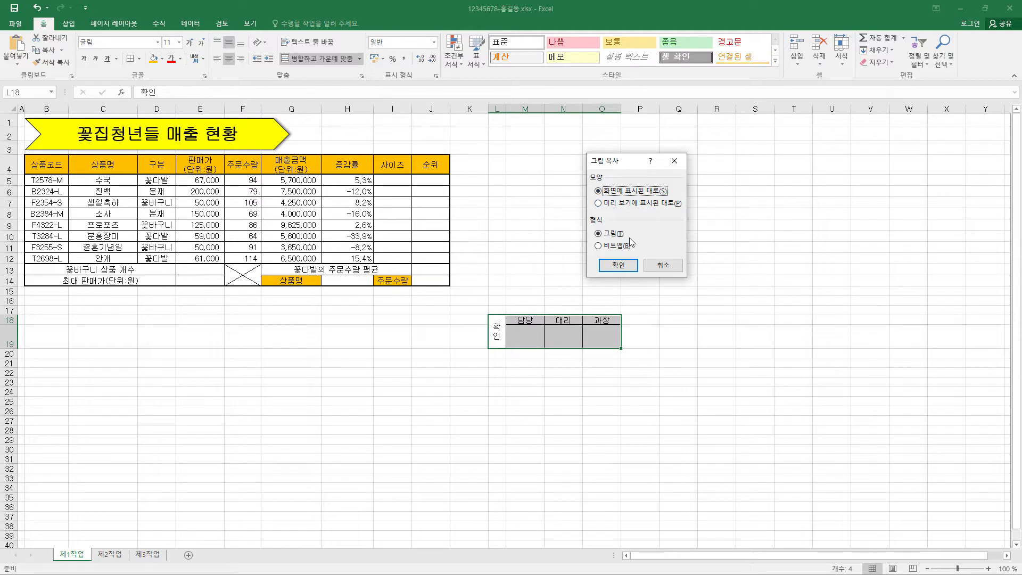
{"action": "left_click", "coordinate": [631, 267]}
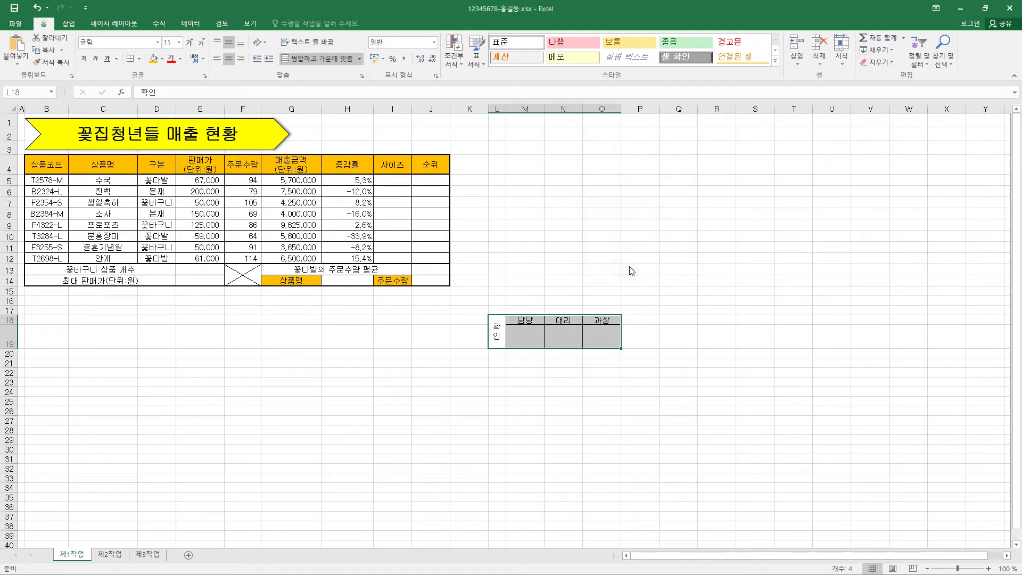
Paste the approval box picture beside the title and delete columns L–O holding the original
{"action": "key", "text": "ctrl+v"}
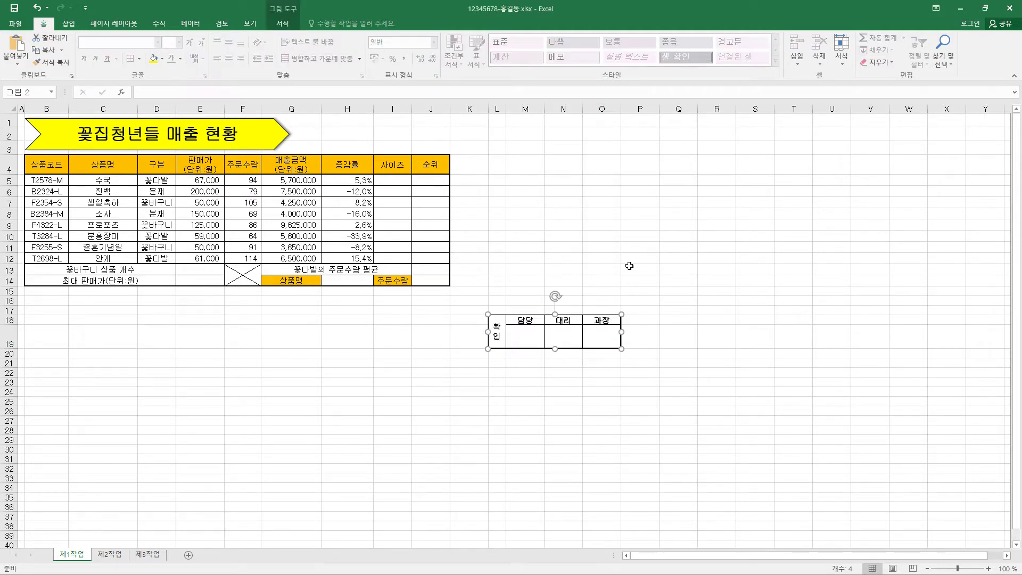
{"action": "mouse_move", "coordinate": [579, 332]}
{"action": "left_mouse_down"}
{"action": "mouse_move", "coordinate": [392, 131]}
{"action": "mouse_move", "coordinate": [450, 134]}
{"action": "left_mouse_up"}
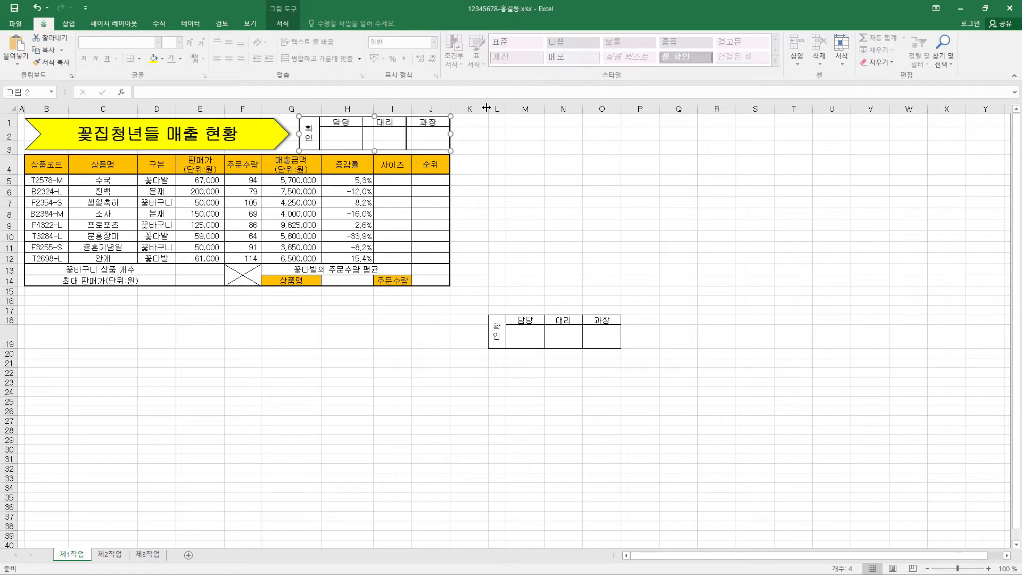
{"action": "left_click_drag", "start_coordinate": [497, 109], "coordinate": [602, 107]}
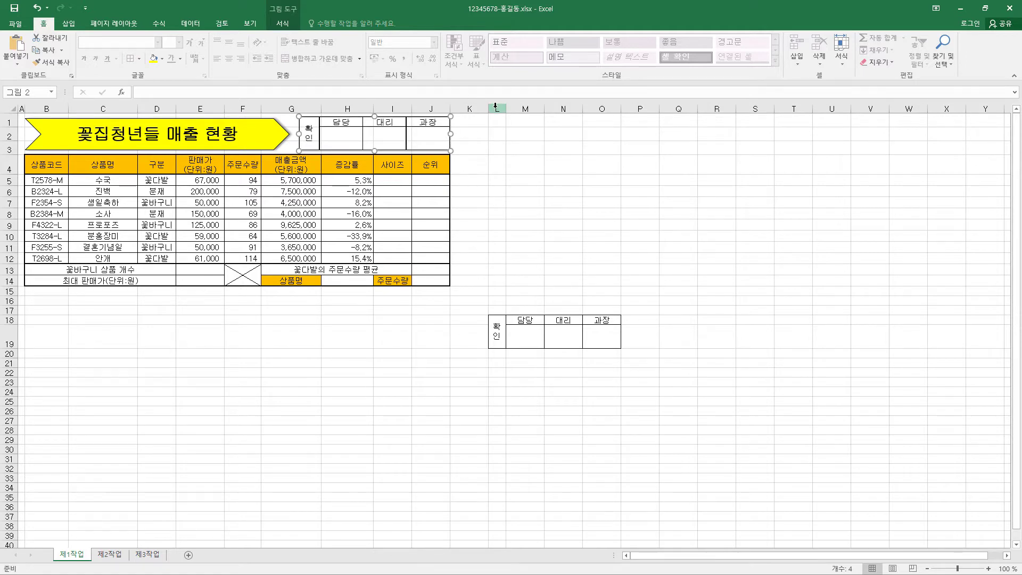
{"action": "right_click", "coordinate": [580, 109]}
{"action": "left_click", "coordinate": [606, 196]}
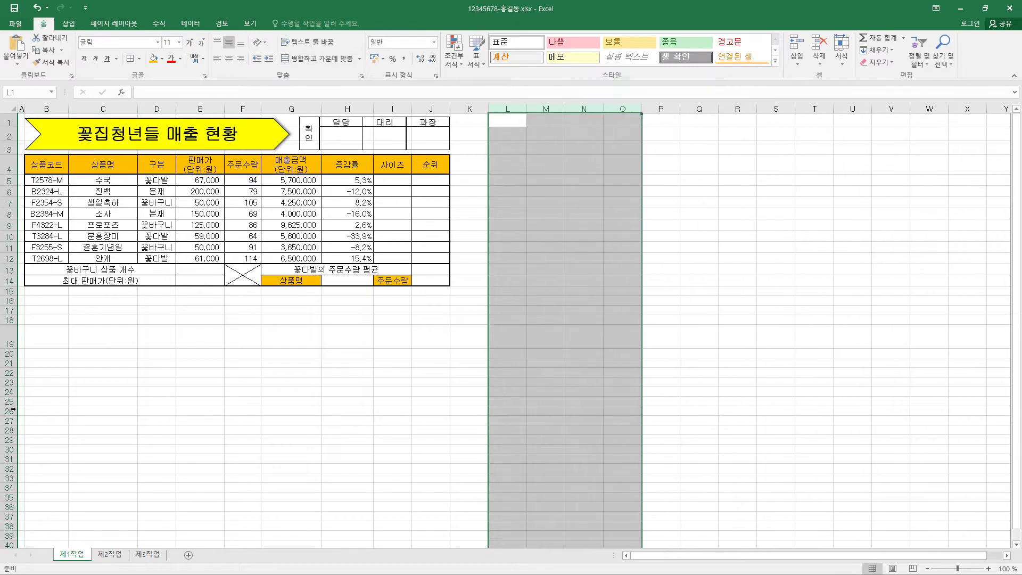
{"action": "left_click_drag", "start_coordinate": [11, 320], "coordinate": [11, 329]}
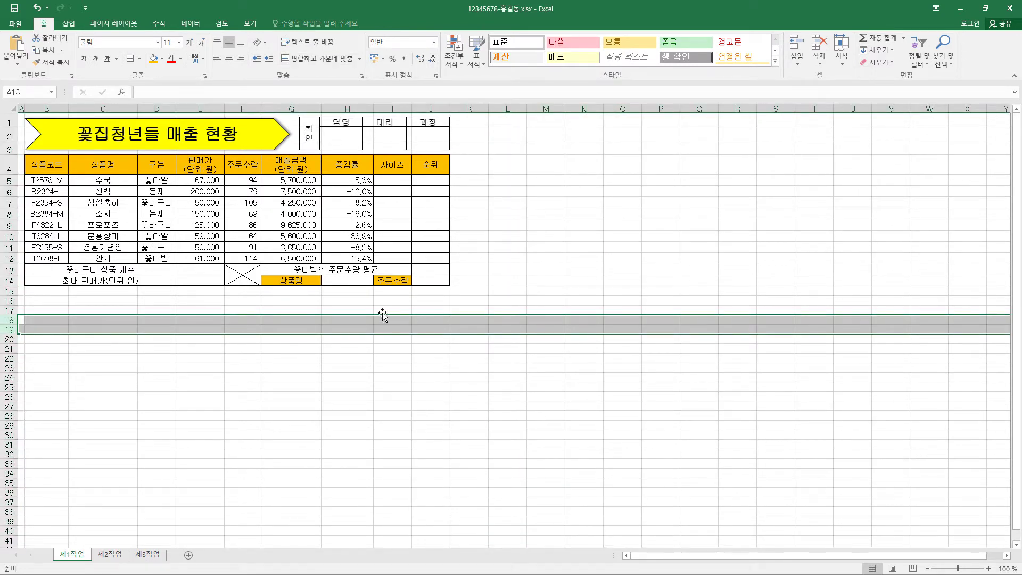
Add list validation to H14 with source $C$5:$C$12, then choose 수국
{"action": "left_click", "coordinate": [360, 282]}
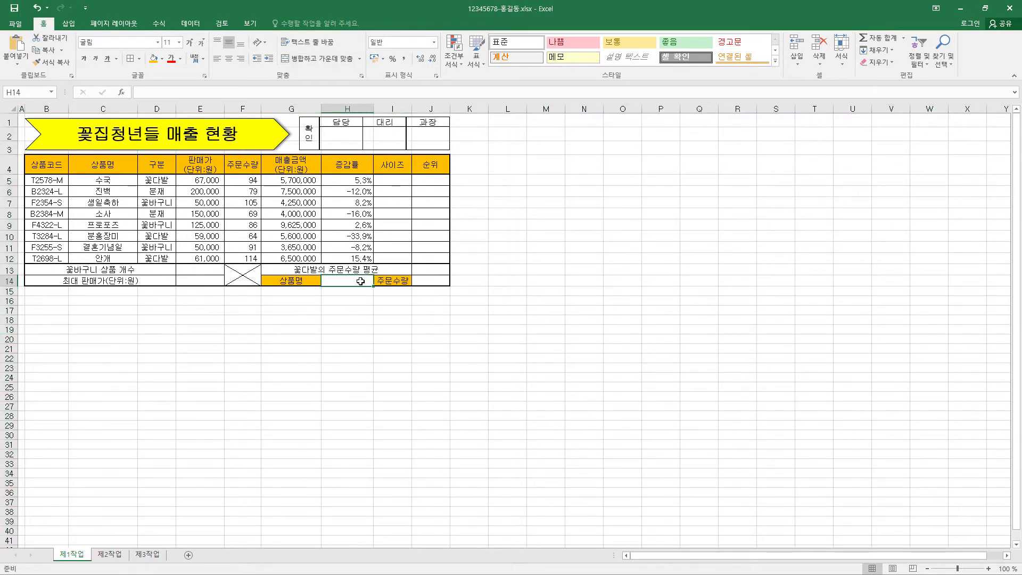
{"action": "left_click", "coordinate": [190, 24]}
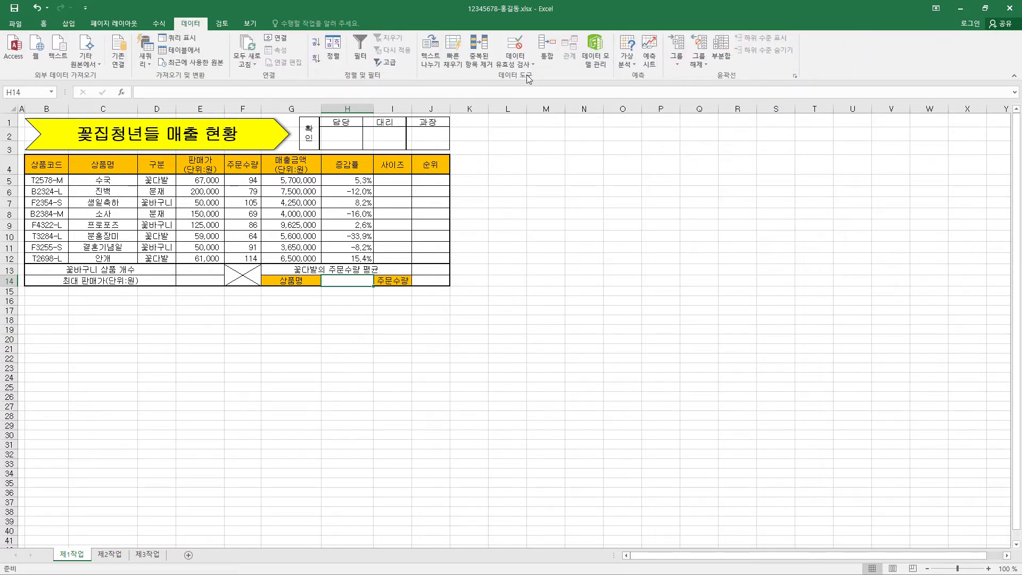
{"action": "left_click", "coordinate": [524, 49]}
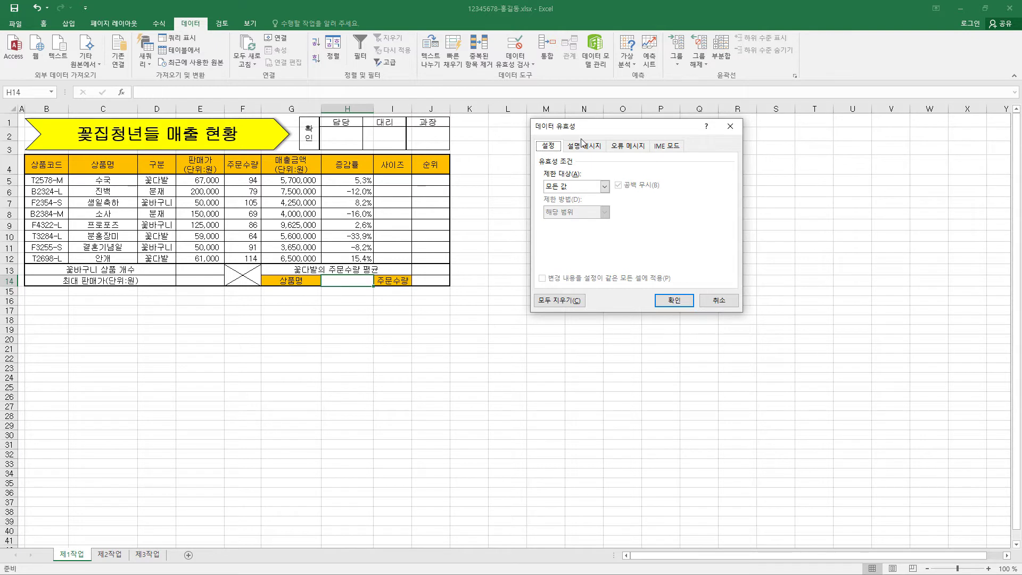
{"action": "left_click", "coordinate": [577, 188]}
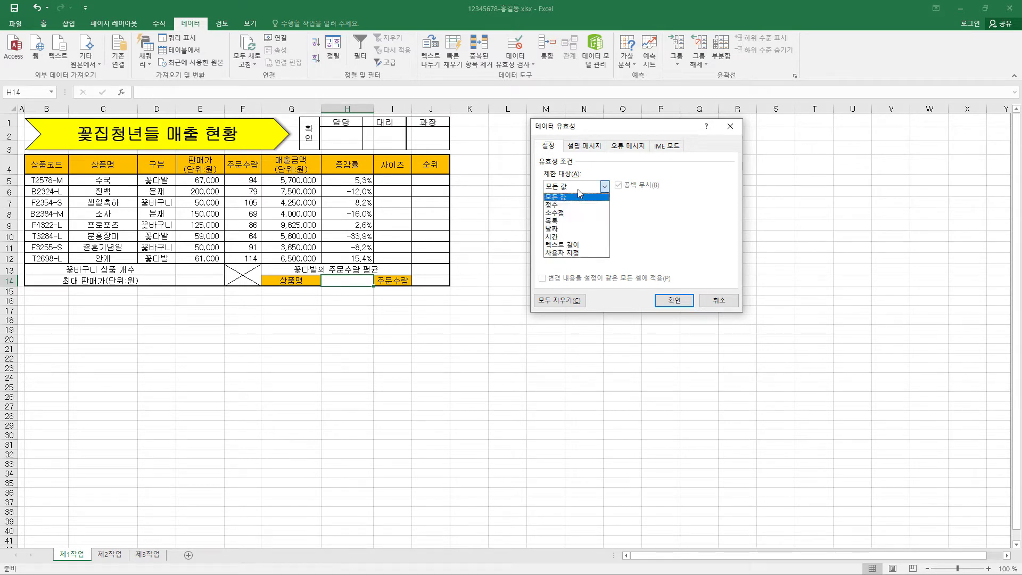
{"action": "left_click", "coordinate": [577, 221]}
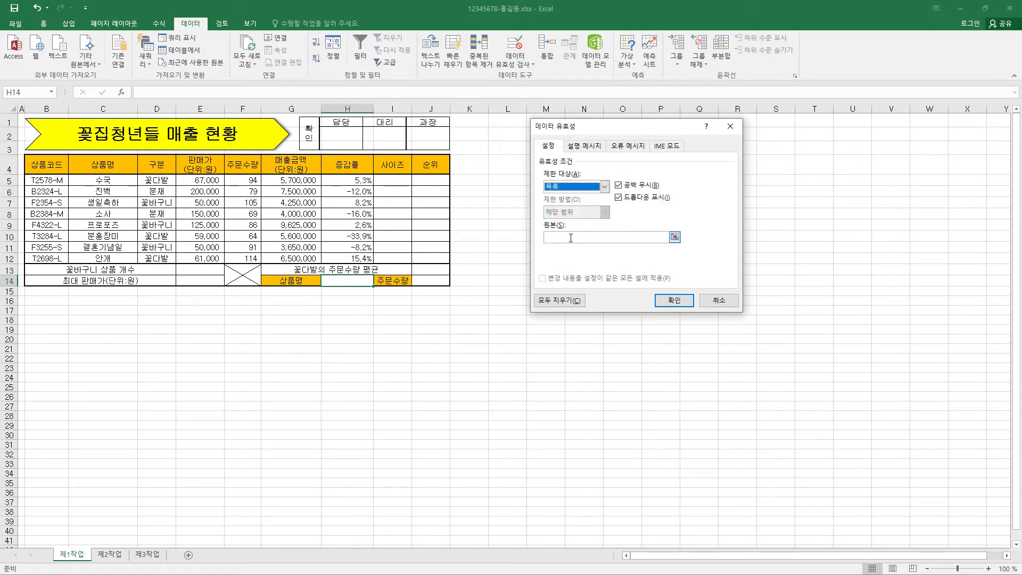
{"action": "left_click", "coordinate": [571, 238]}
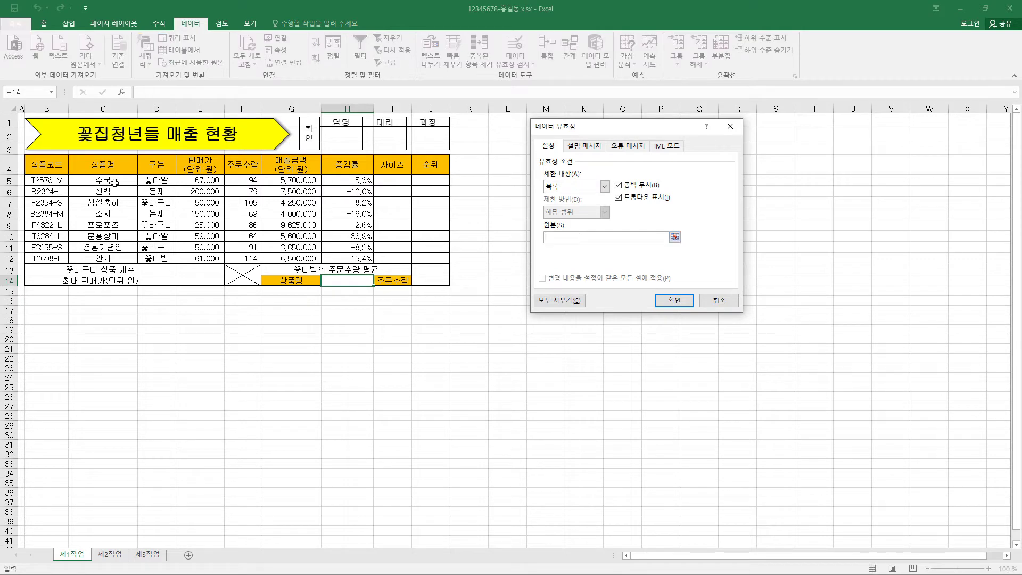
{"action": "left_click_drag", "start_coordinate": [116, 182], "coordinate": [106, 259]}
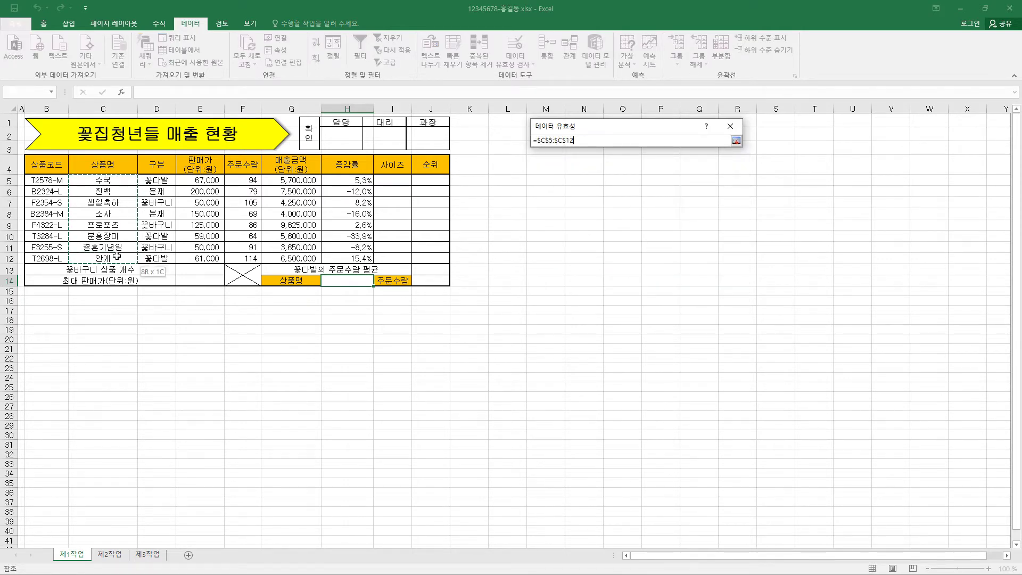
{"action": "left_click", "coordinate": [674, 301]}
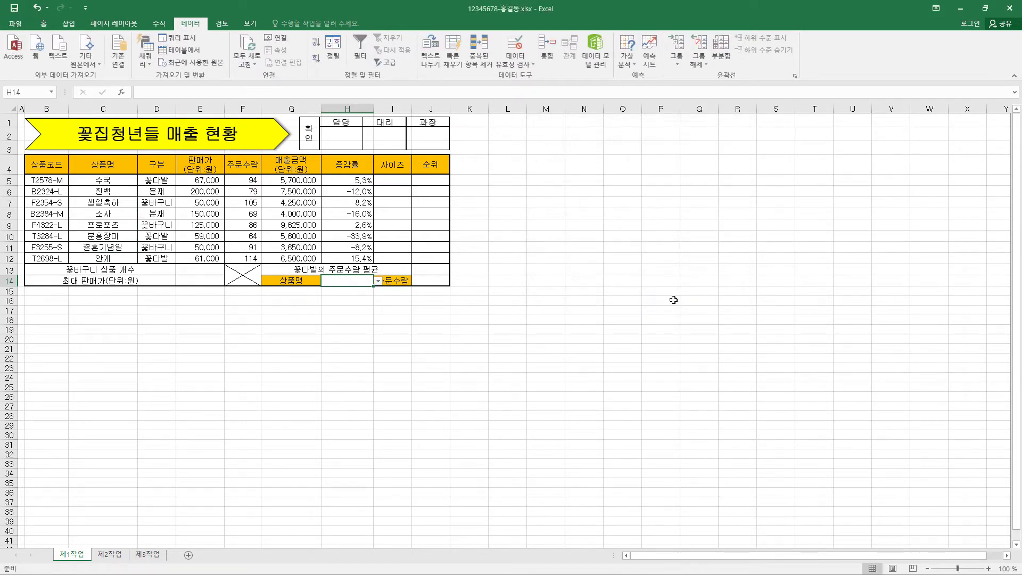
{"action": "left_click", "coordinate": [378, 281]}
Apply the custom format #,##0"개" to F5:F12 so quantities read like 94개
{"action": "left_click_drag", "start_coordinate": [252, 181], "coordinate": [251, 258]}
{"action": "key", "text": "ctrl+1"}
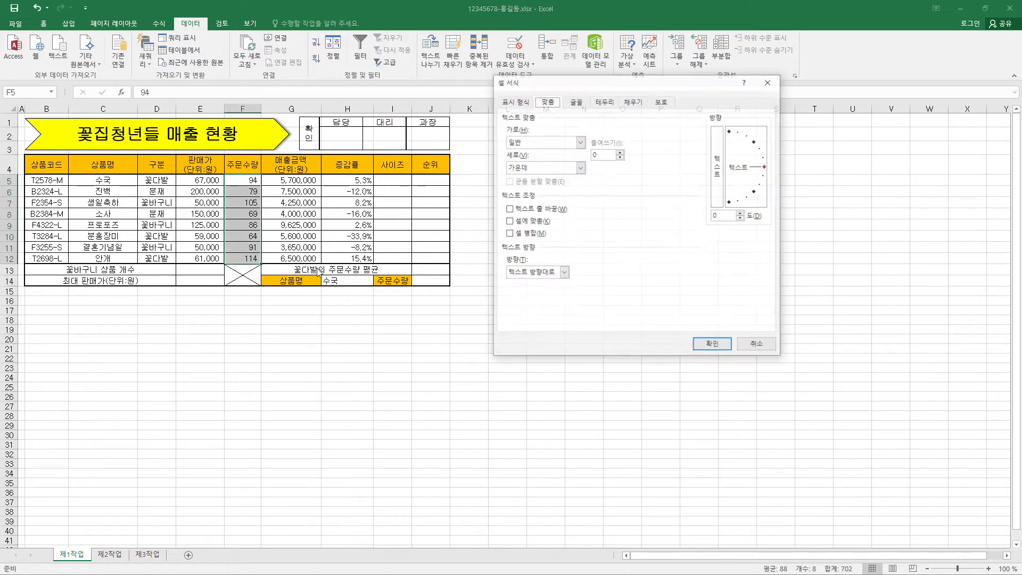
{"action": "left_click", "coordinate": [523, 102]}
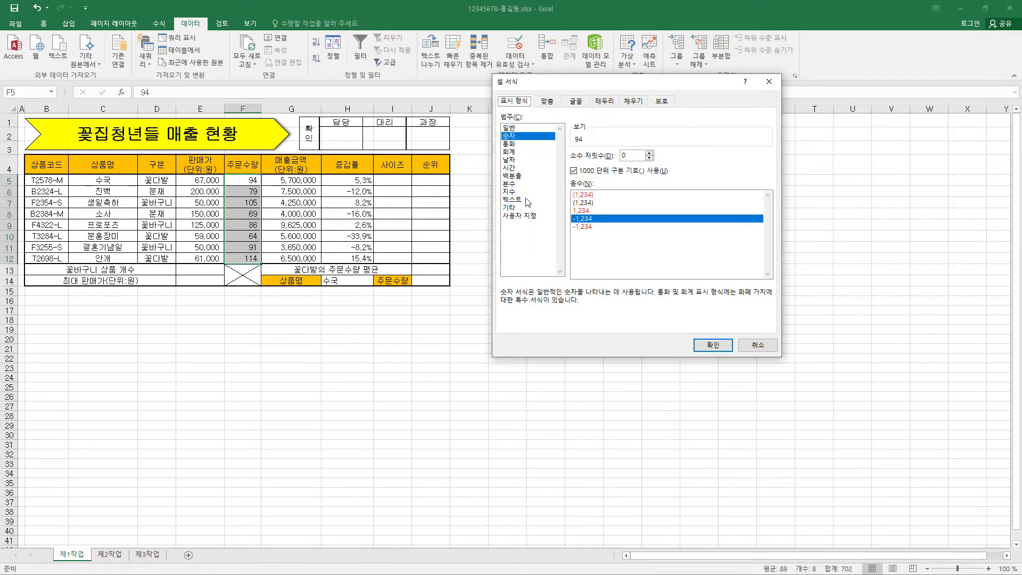
{"action": "left_click", "coordinate": [528, 216]}
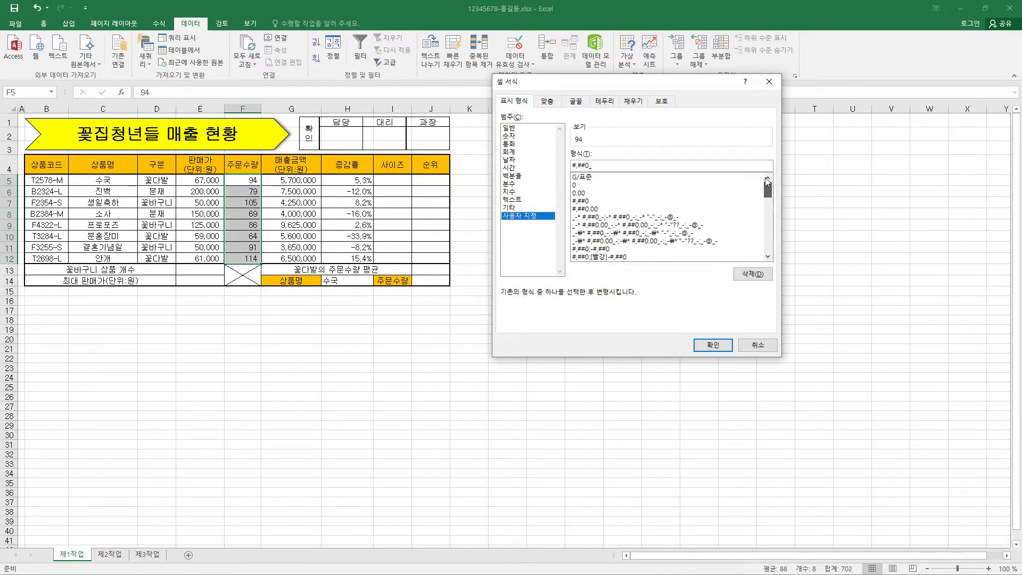
{"action": "mouse_move", "coordinate": [768, 247]}
{"action": "left_mouse_down"}
{"action": "mouse_move", "coordinate": [767, 184]}
{"action": "mouse_move", "coordinate": [777, 261]}
{"action": "mouse_move", "coordinate": [767, 181]}
{"action": "left_mouse_up"}
{"action": "left_click", "coordinate": [580, 201]}
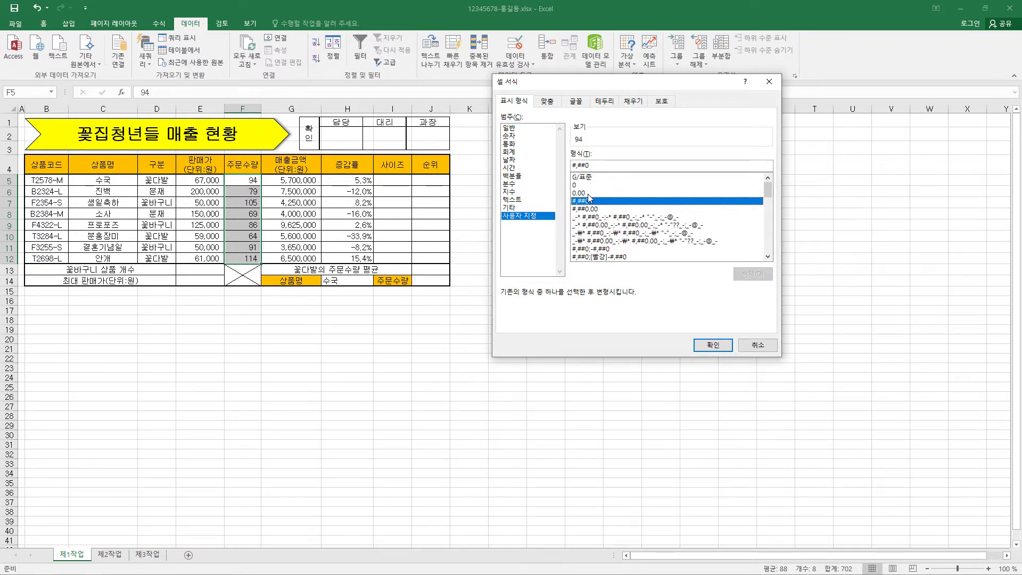
{"action": "left_click", "coordinate": [601, 166]}
{"action": "type", "text": "\"개\""}
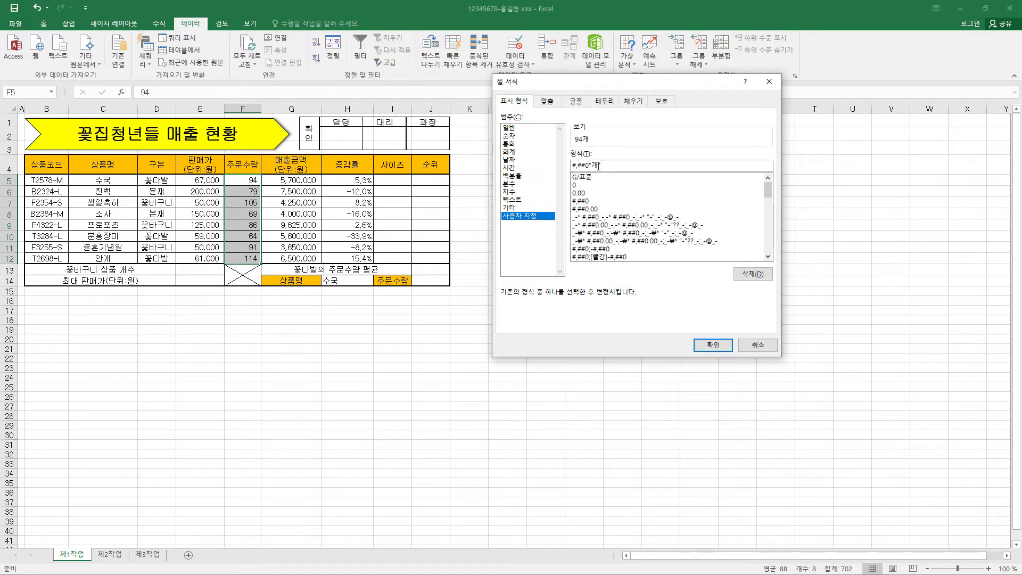
{"action": "left_click", "coordinate": [716, 345]}
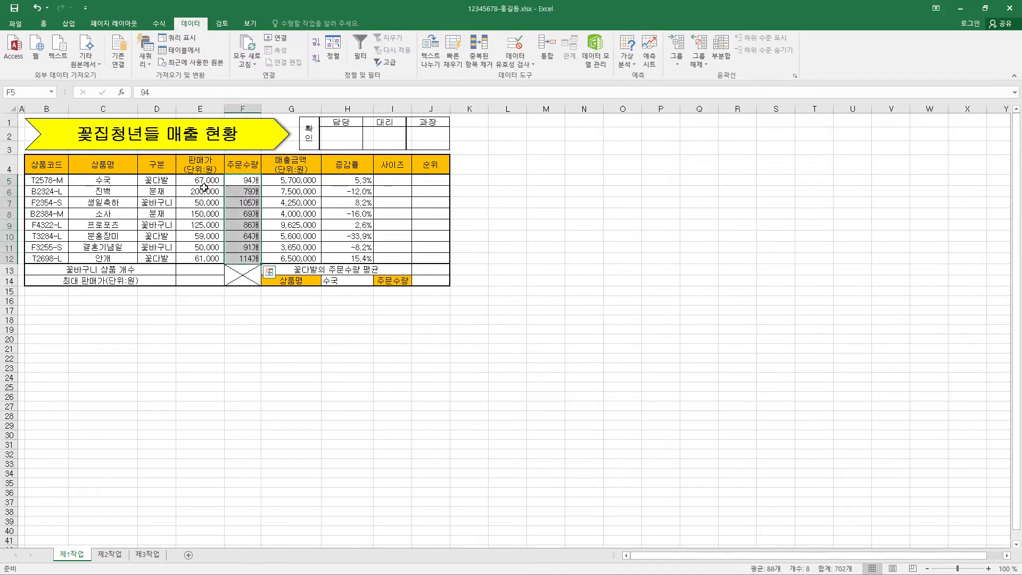
Define the name 판매가 for the sale price range E5:E12
{"action": "left_click_drag", "start_coordinate": [204, 183], "coordinate": [205, 258]}
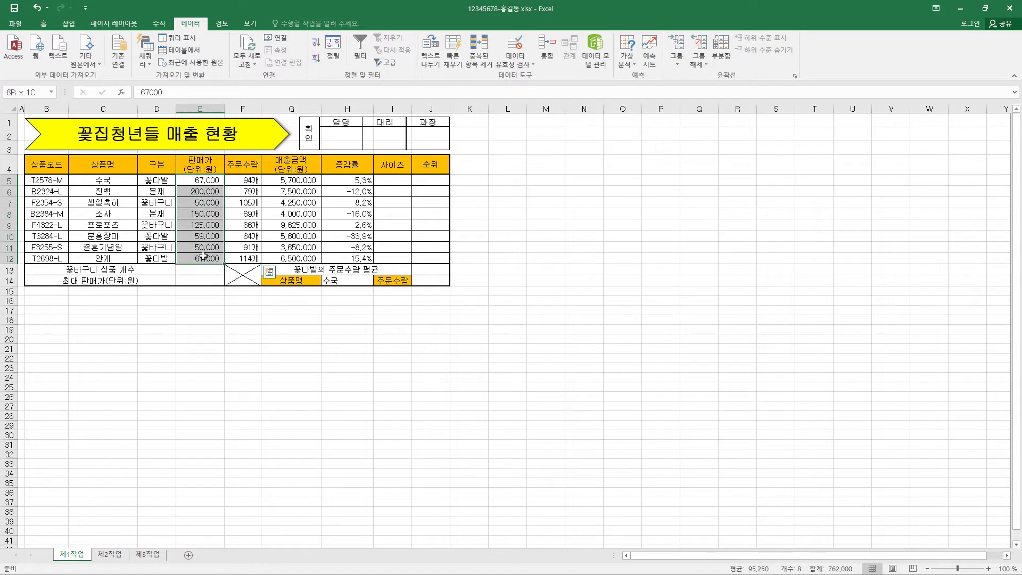
{"action": "right_click", "coordinate": [209, 192]}
{"action": "left_click", "coordinate": [262, 412]}
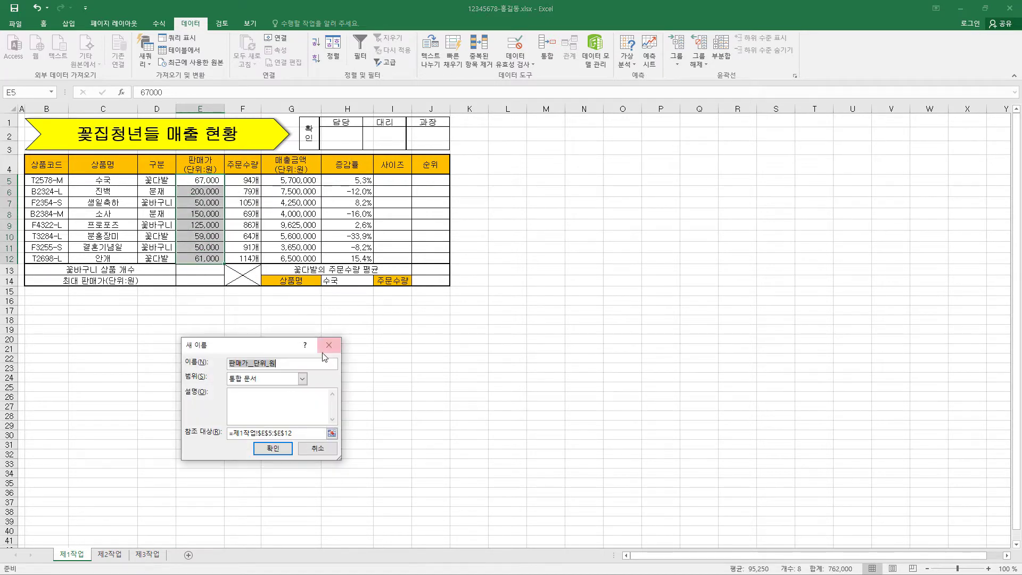
{"action": "type", "text": "판매가"}
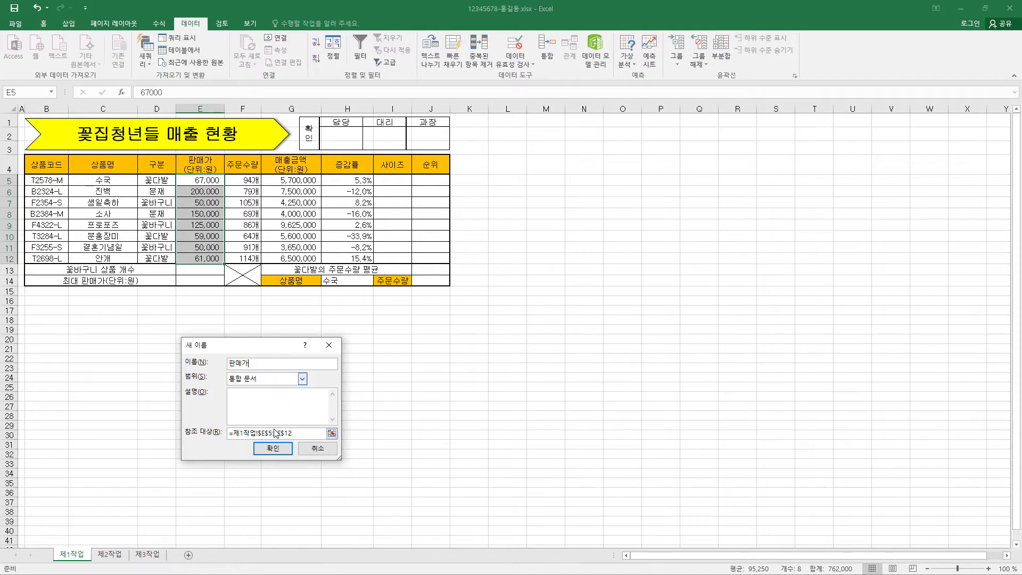
{"action": "left_click", "coordinate": [273, 448]}
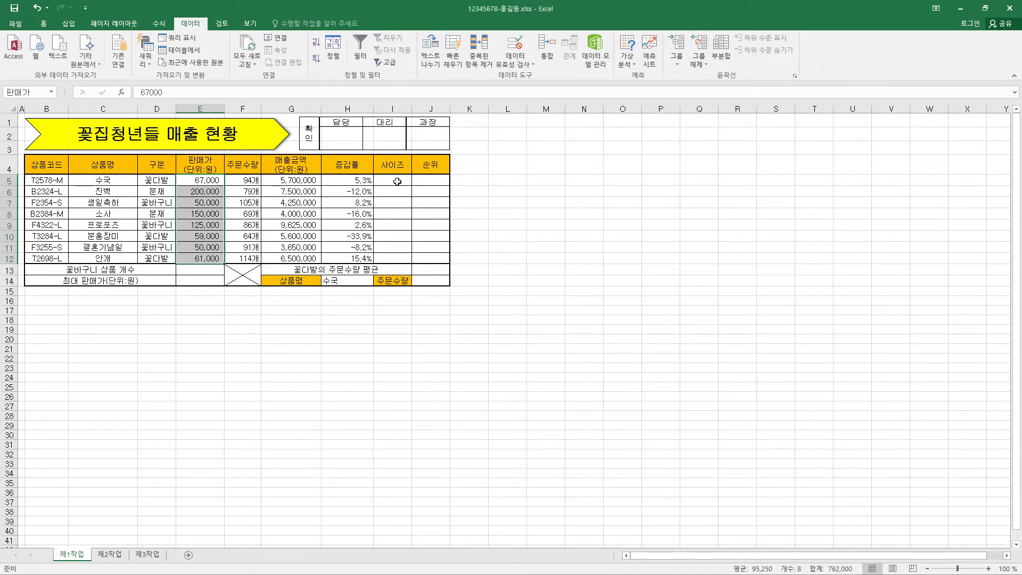
{"action": "left_click_drag", "start_coordinate": [397, 182], "coordinate": [397, 257]}
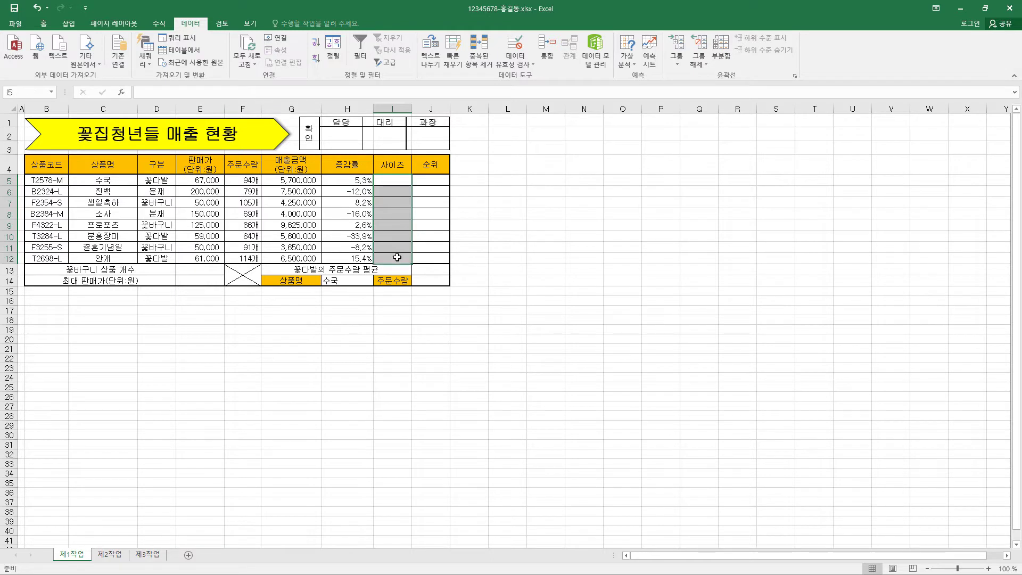
Fill I5:I12 with =IF(RIGHT(B5,1)="L","대",IF(RIGHT(B5,1)="M","중","소")), centred
{"action": "type", "text": "="}
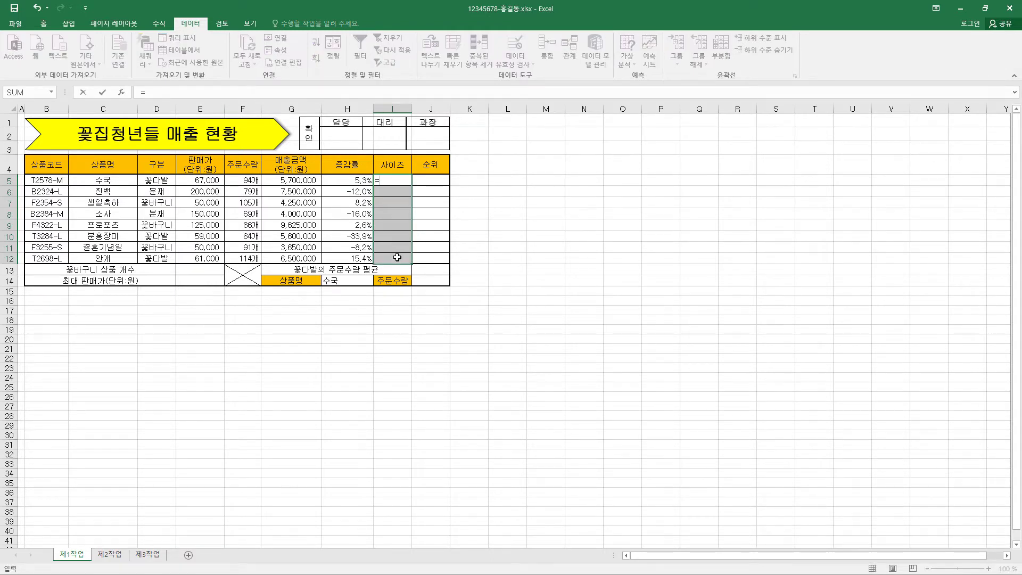
{"action": "type", "text": "IF(RIGHT(B5,1)=\"L\",\"대\",IF(RIGHT(B5,1)=\"M\",\"중\",\"소\"))"}
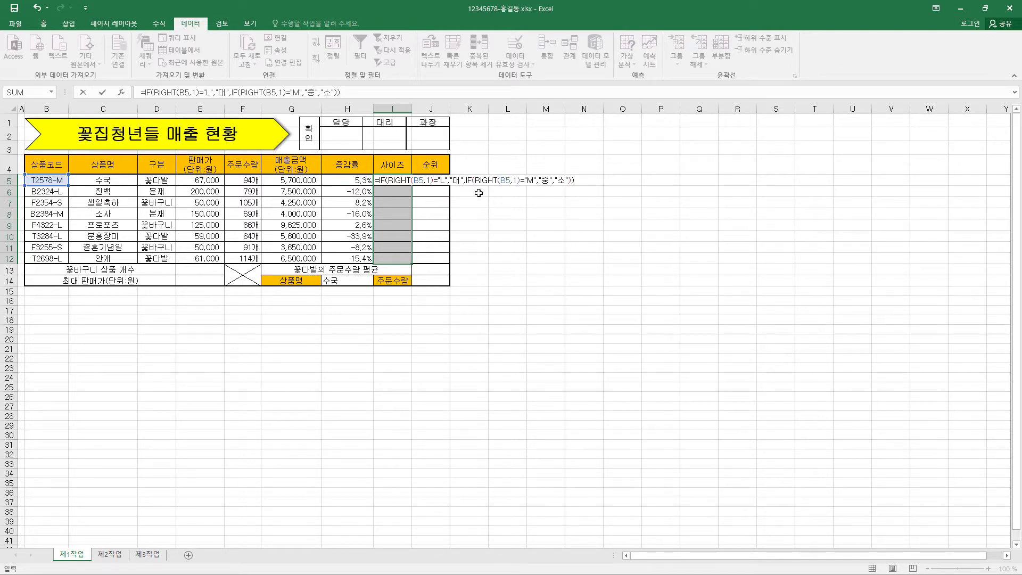
{"action": "key", "text": "ctrl+Return"}
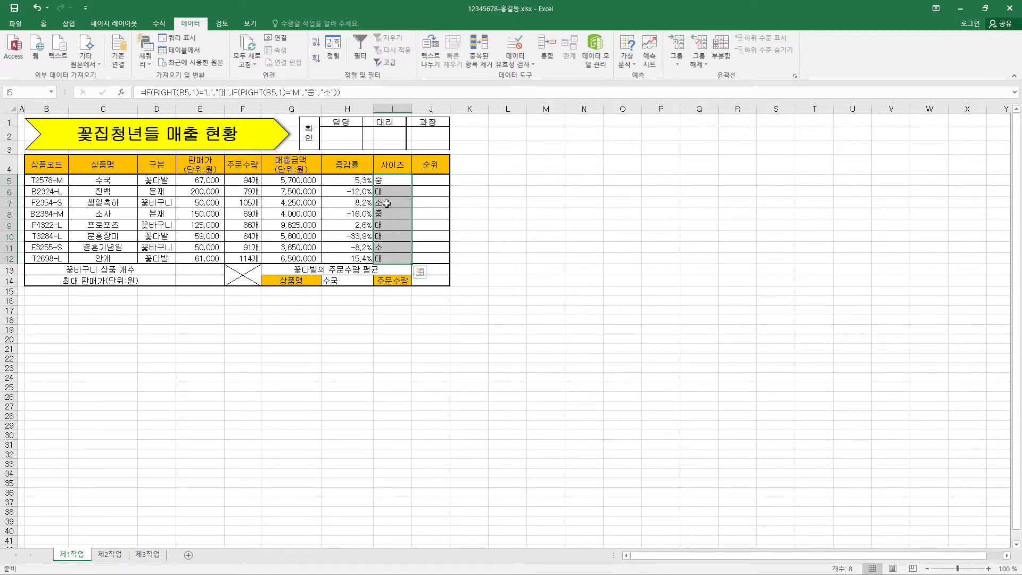
{"action": "left_click", "coordinate": [43, 23]}
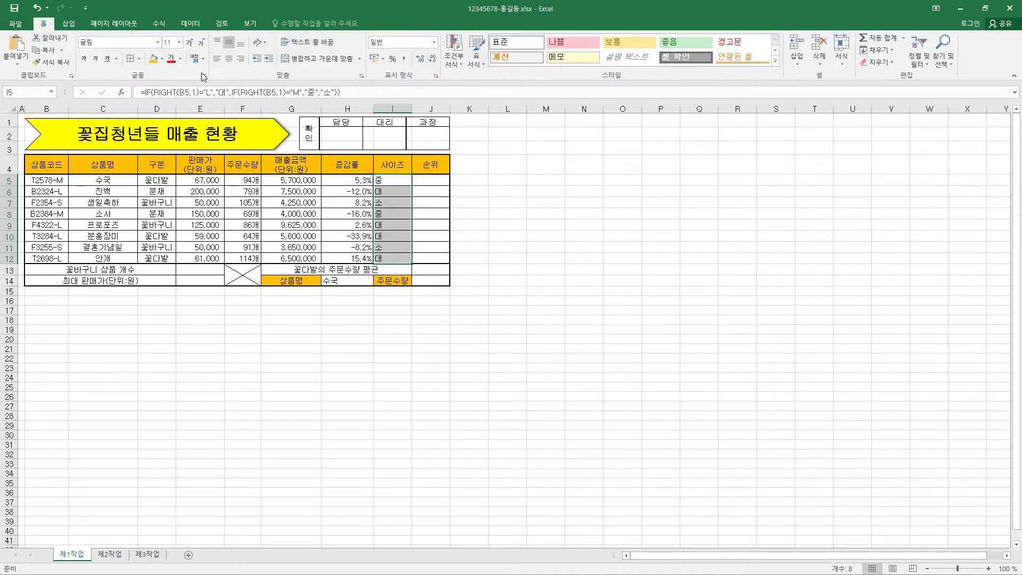
{"action": "left_click", "coordinate": [227, 59]}
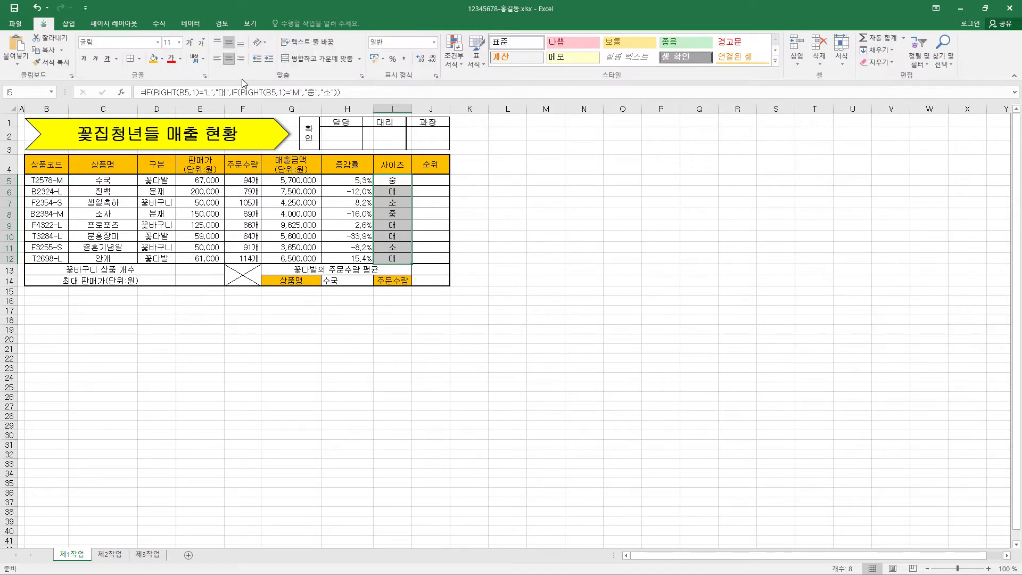
{"action": "left_click", "coordinate": [397, 182]}
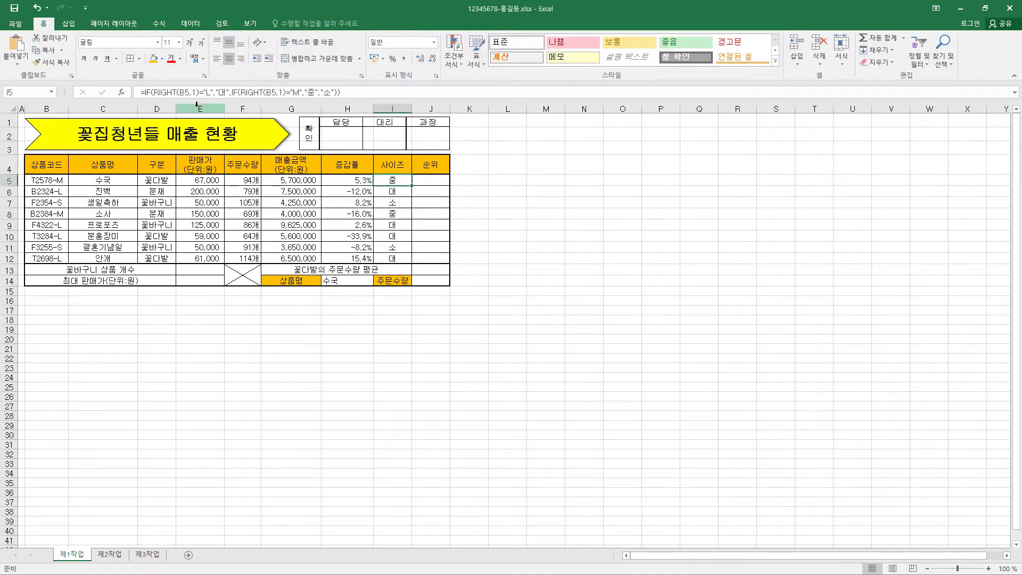
{"action": "left_click", "coordinate": [176, 94]}
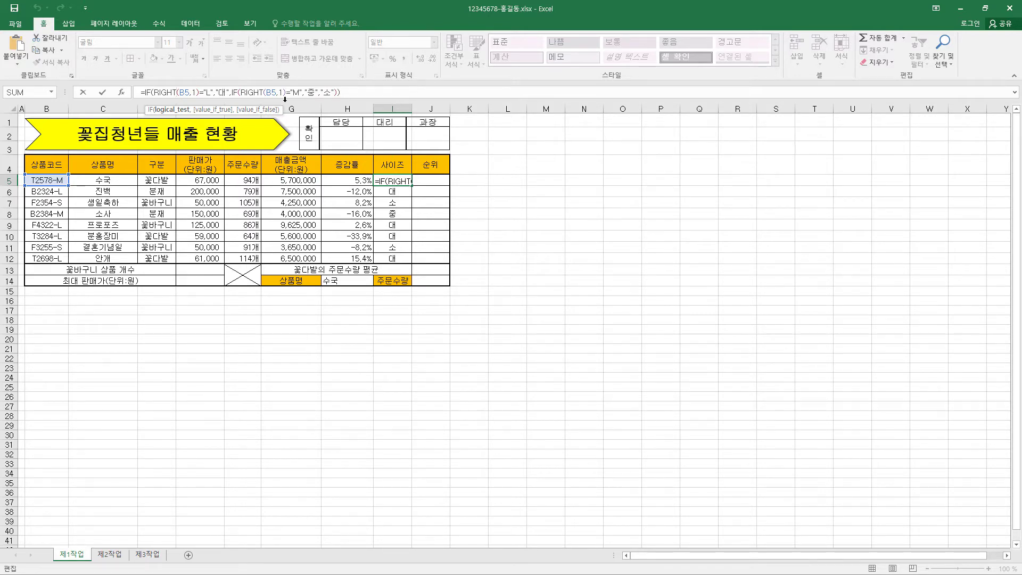
{"action": "left_click", "coordinate": [222, 92]}
{"action": "left_click_drag", "start_coordinate": [142, 92], "coordinate": [212, 94]}
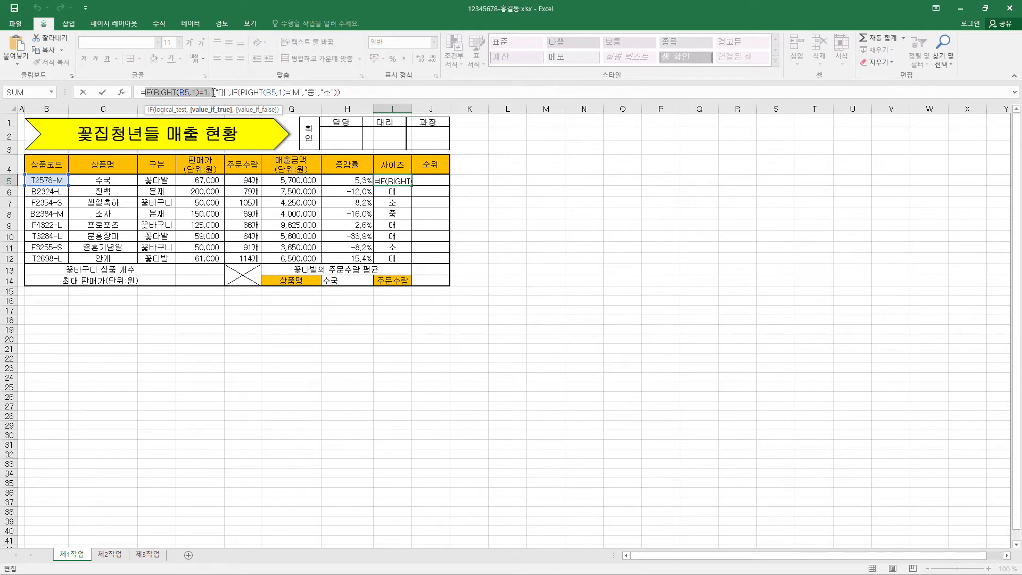
{"action": "left_click", "coordinate": [217, 93]}
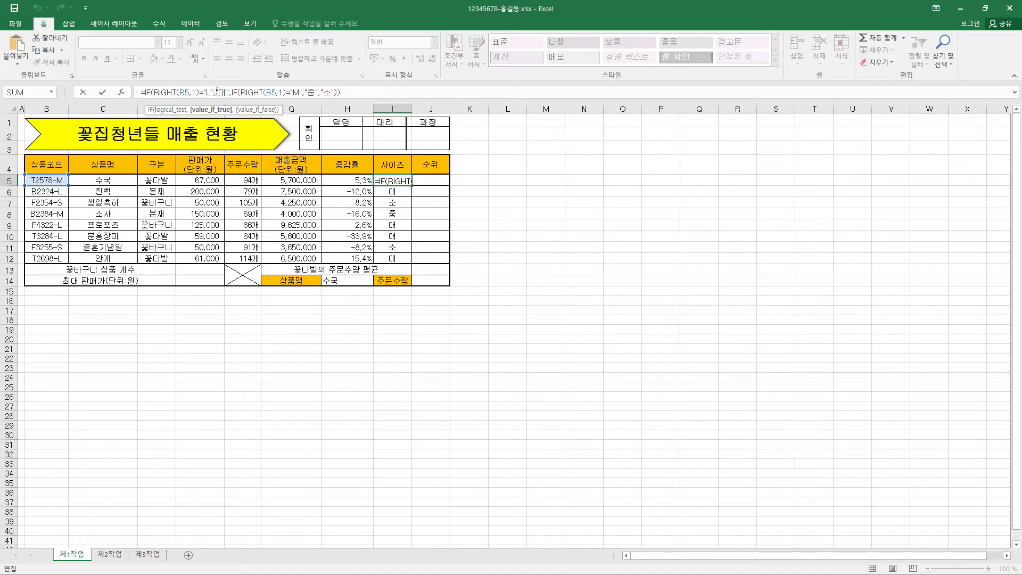
{"action": "left_click_drag", "start_coordinate": [215, 92], "coordinate": [224, 93]}
{"action": "left_click_drag", "start_coordinate": [145, 92], "coordinate": [213, 93]}
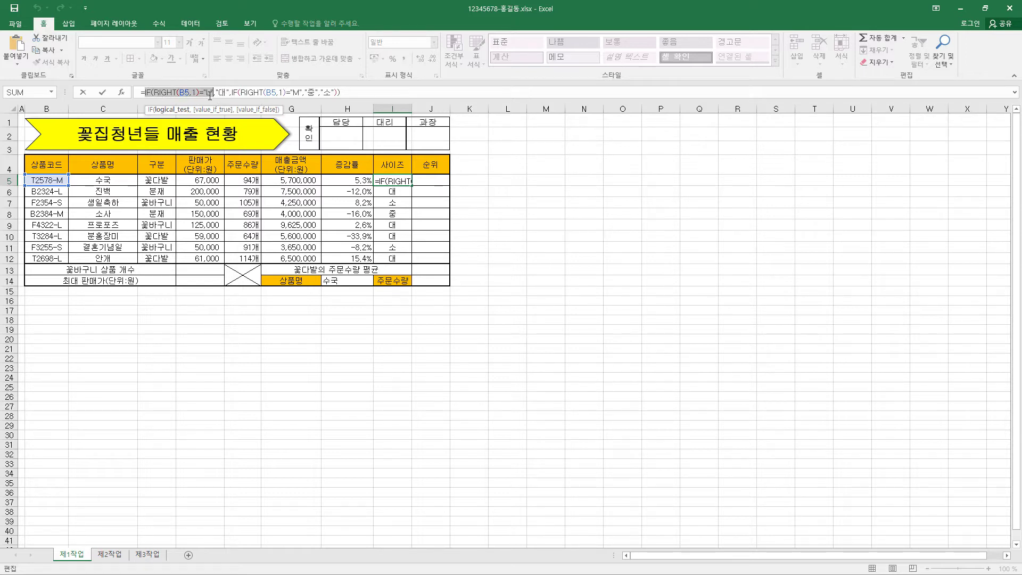
{"action": "left_click", "coordinate": [211, 92]}
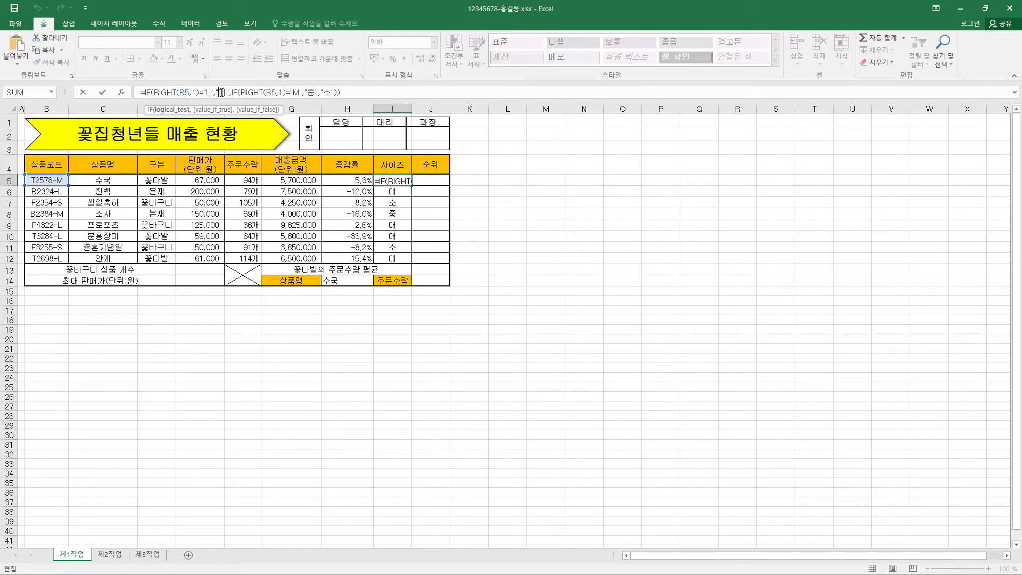
{"action": "type", "text": "대"}
{"action": "left_click", "coordinate": [220, 93]}
{"action": "left_click_drag", "start_coordinate": [231, 92], "coordinate": [302, 92]}
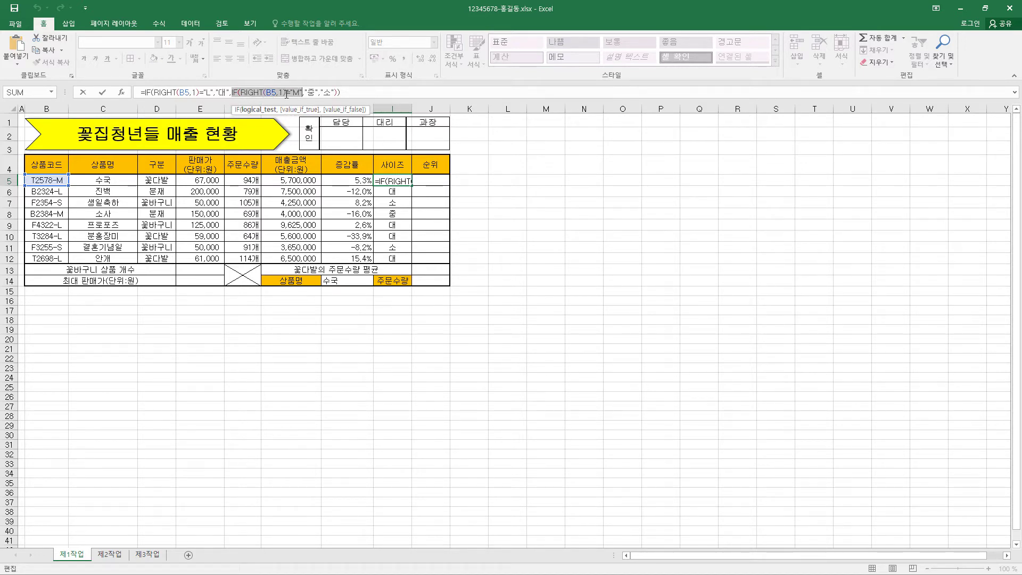
{"action": "left_click", "coordinate": [226, 94]}
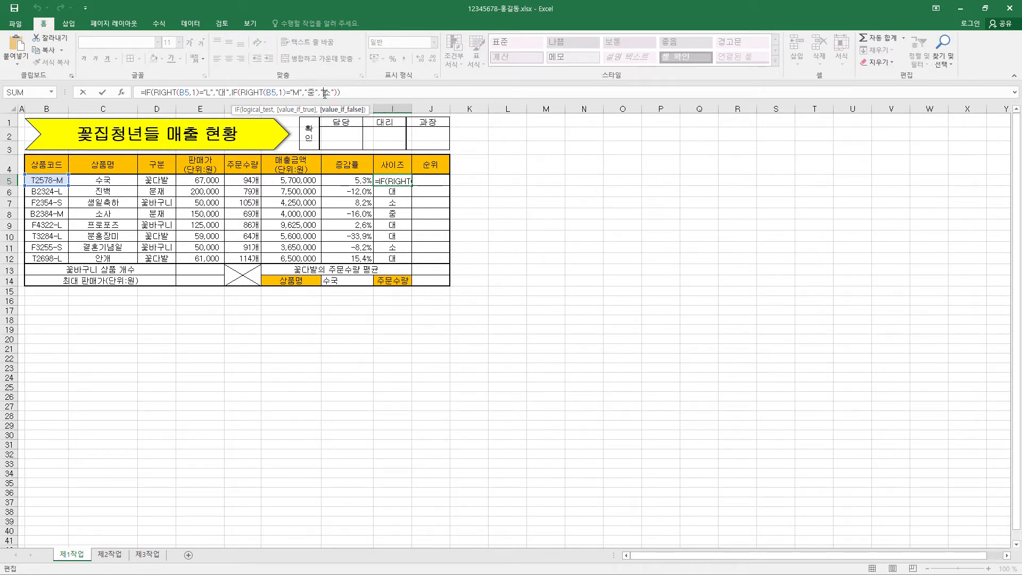
{"action": "left_click", "coordinate": [255, 91]}
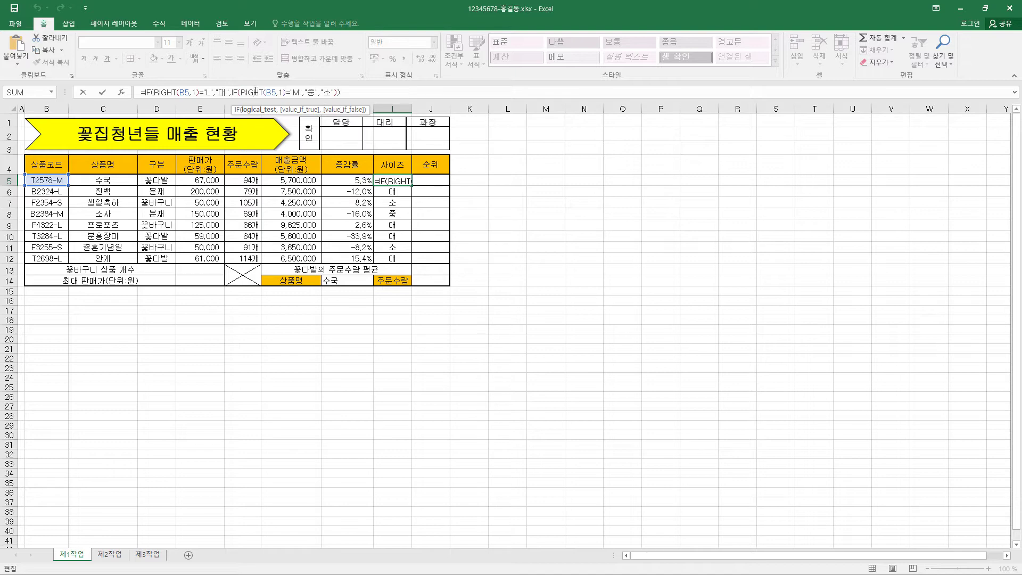
{"action": "left_click", "coordinate": [158, 93]}
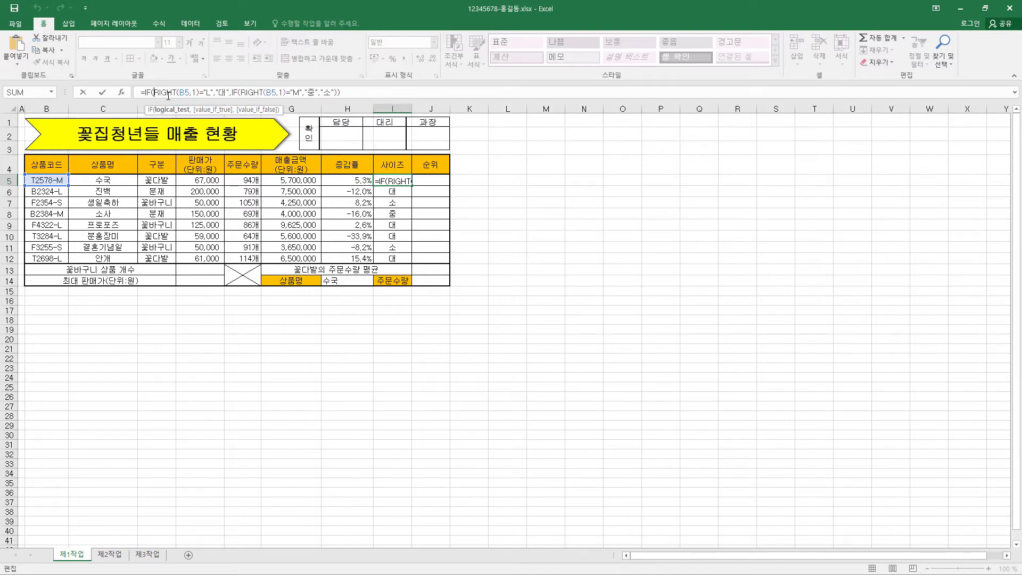
{"action": "left_click", "coordinate": [263, 92]}
{"action": "left_click_drag", "start_coordinate": [153, 92], "coordinate": [199, 92]}
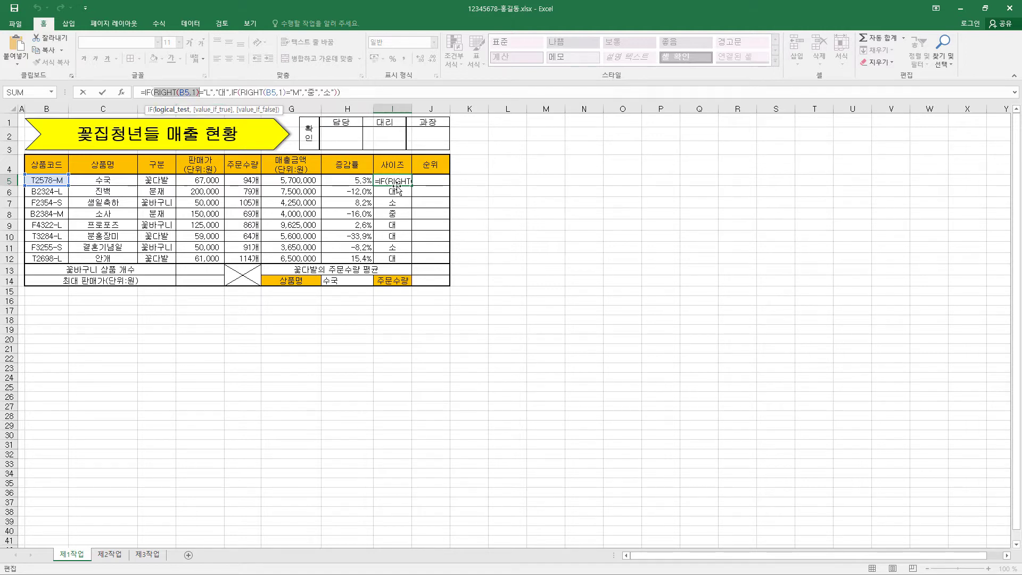
{"action": "left_click", "coordinate": [182, 92]}
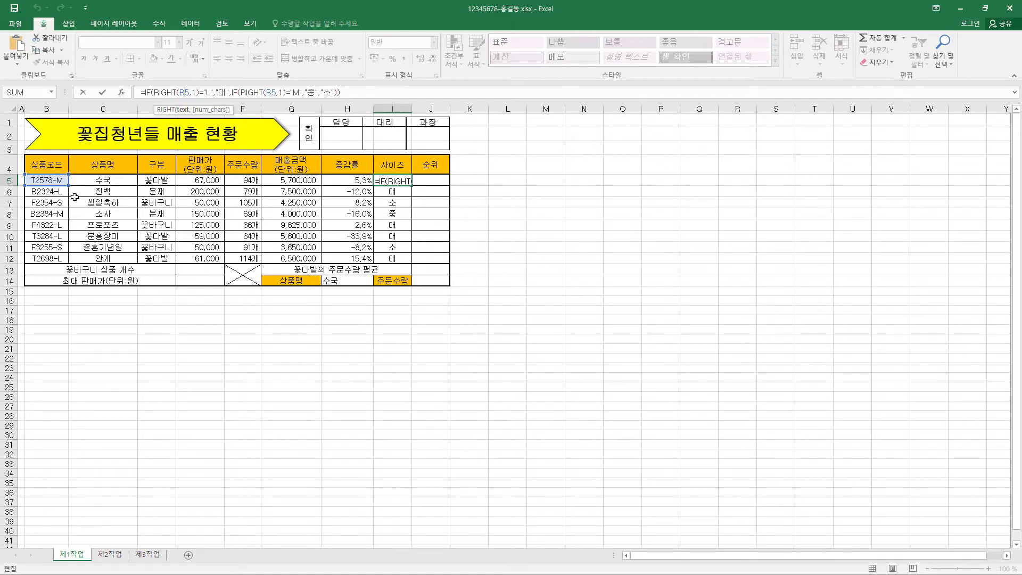
{"action": "left_click", "coordinate": [47, 181]}
{"action": "double_click", "coordinate": [194, 93]}
{"action": "left_click", "coordinate": [196, 93]}
{"action": "left_click", "coordinate": [260, 90]}
{"action": "left_click", "coordinate": [242, 92]}
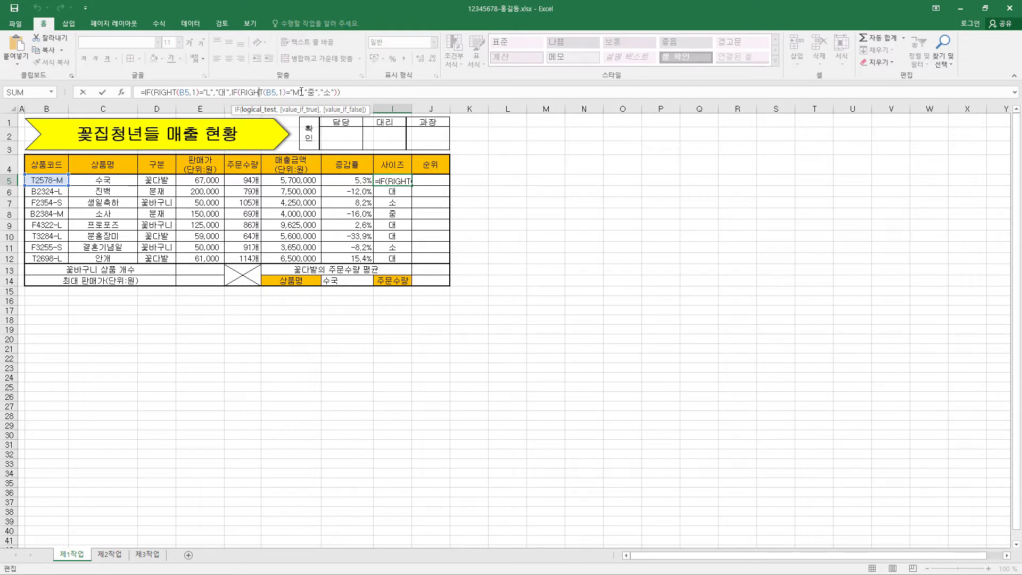
{"action": "key", "text": "Right"}
{"action": "key", "text": "Right"}
{"action": "key", "text": "Right"}
{"action": "left_click", "coordinate": [102, 93]}
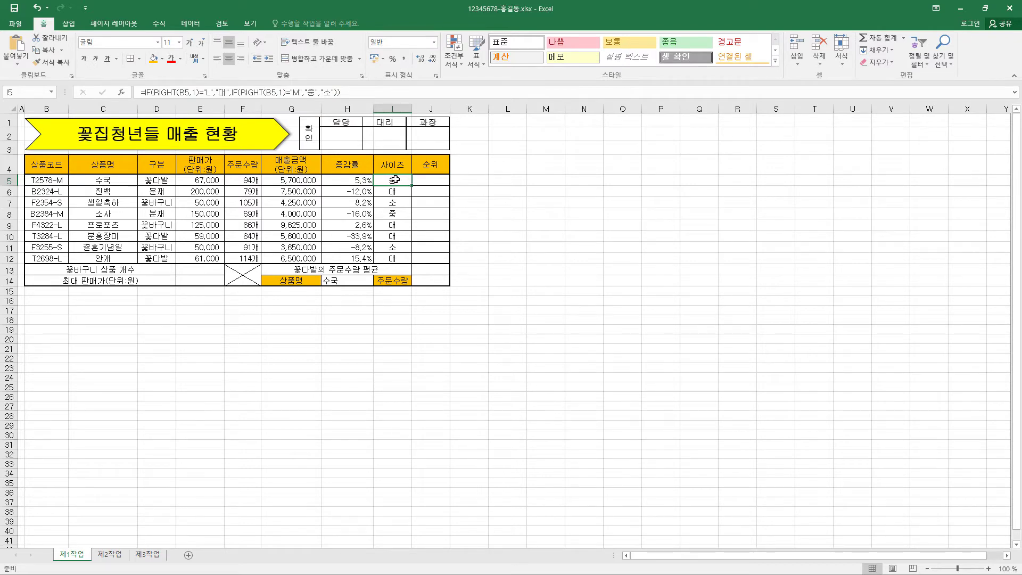
{"action": "left_click", "coordinate": [400, 193]}
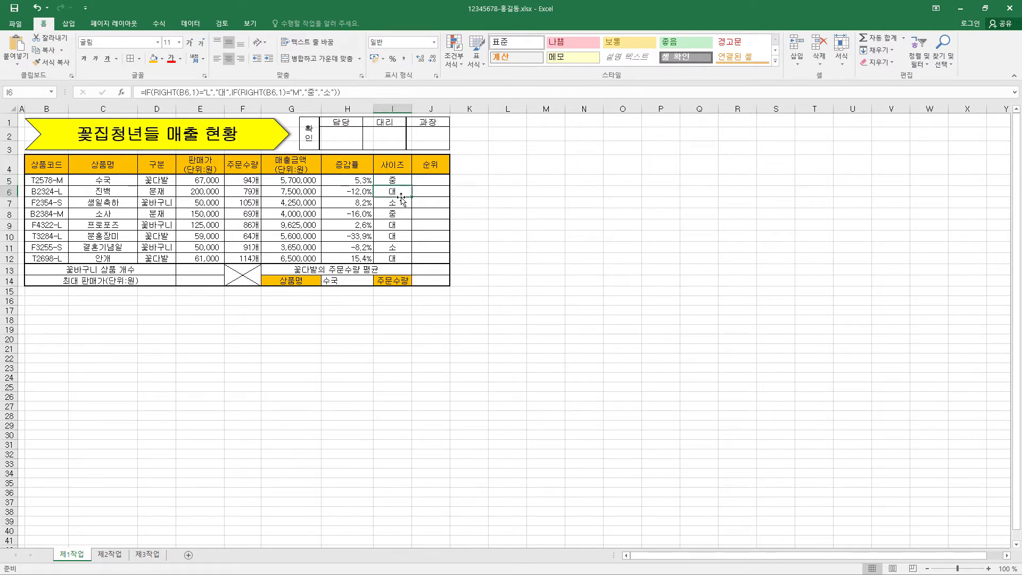
{"action": "left_click", "coordinate": [400, 202]}
{"action": "left_click", "coordinate": [401, 214]}
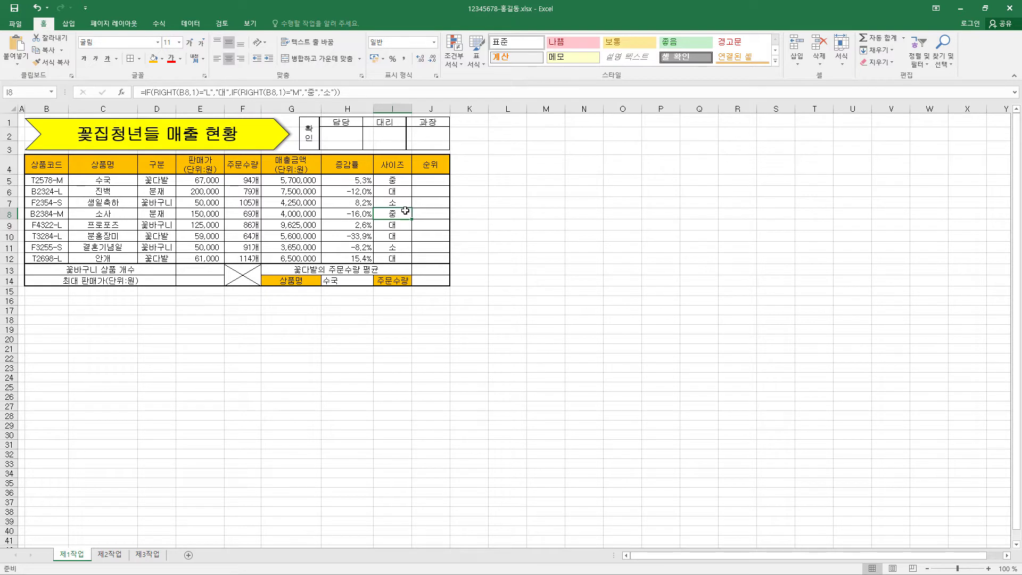
{"action": "left_click", "coordinate": [439, 180]}
{"action": "left_click_drag", "start_coordinate": [440, 180], "coordinate": [439, 258]}
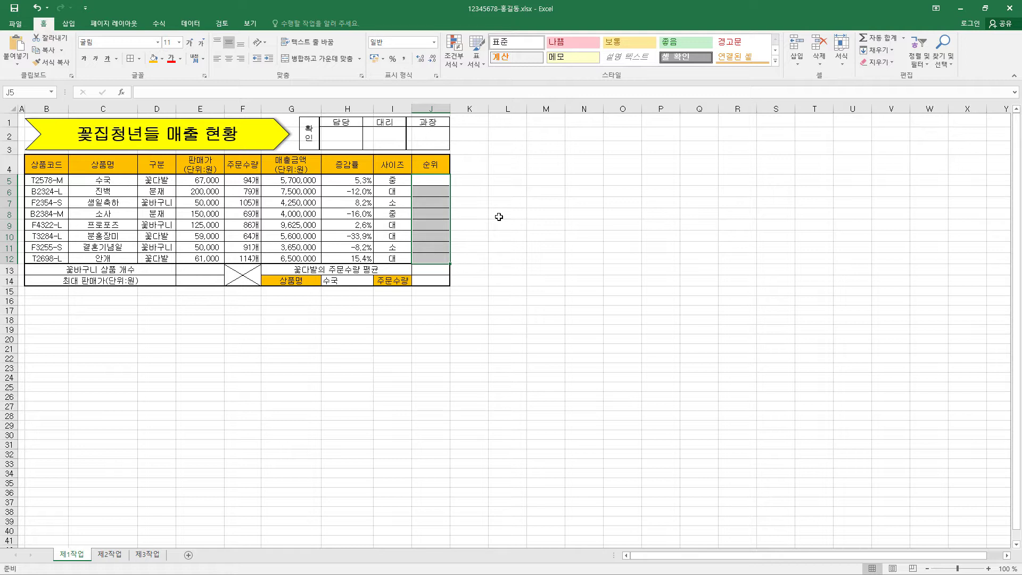
Fill J5:J12 with =RANK.EQ(F5,$F$5:$F$12)&"위", centre the ranks, and bring up J5's formula
{"action": "type", "text": "="}
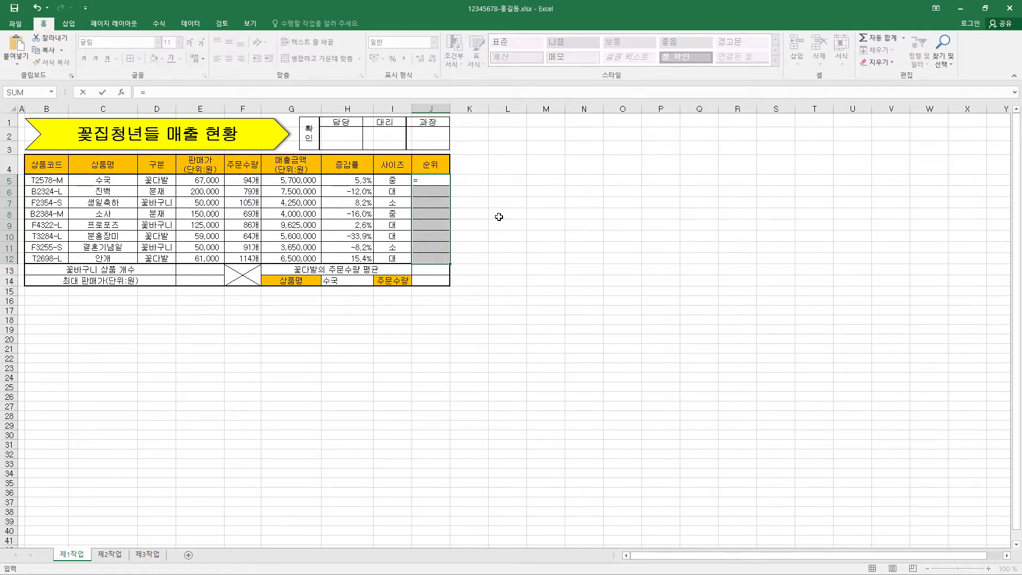
{"action": "type", "text": "RANK.EQ(F5,$F$5:$F$12)&\"위\""}
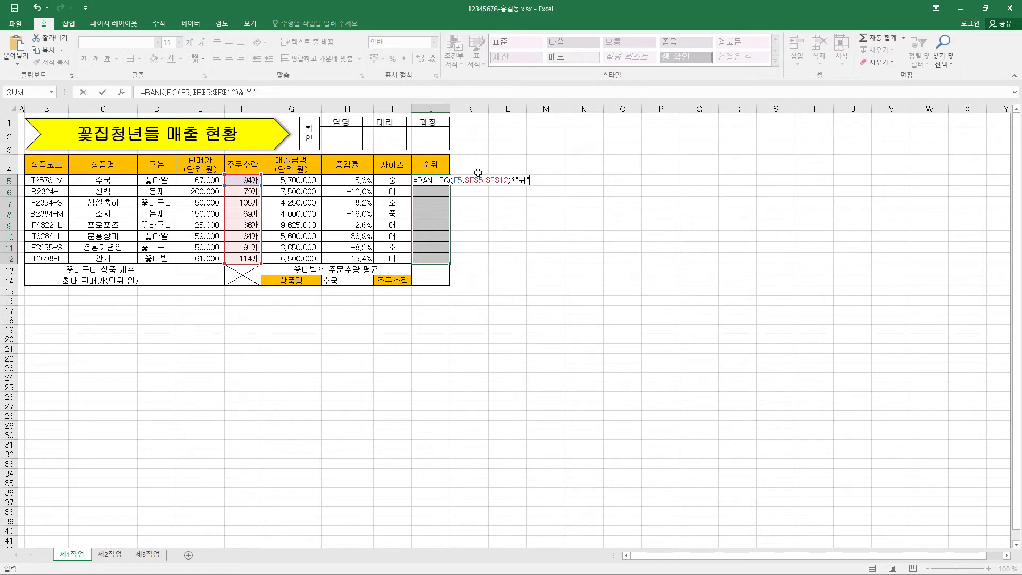
{"action": "key", "text": "ctrl+Return"}
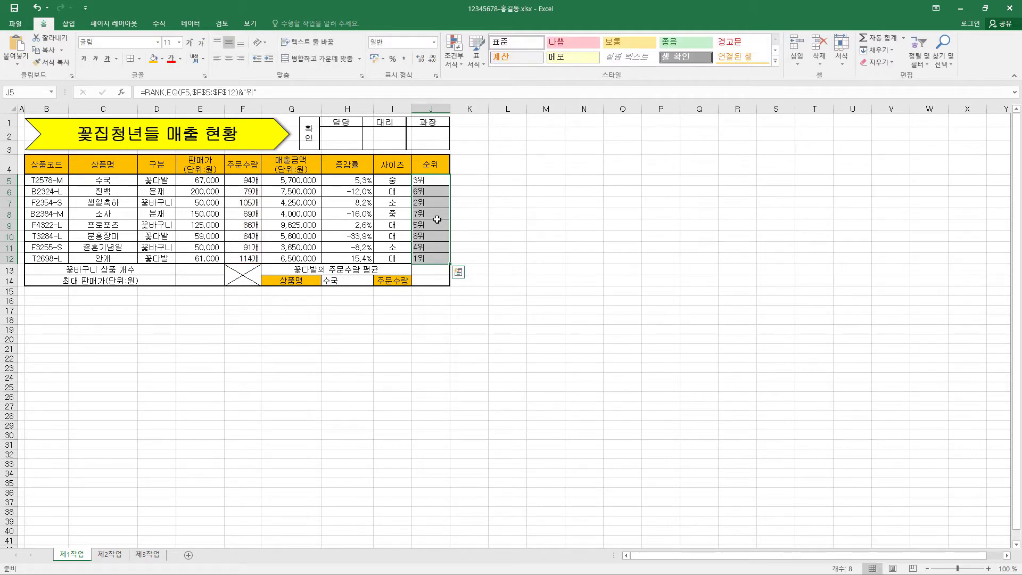
{"action": "left_click", "coordinate": [229, 59]}
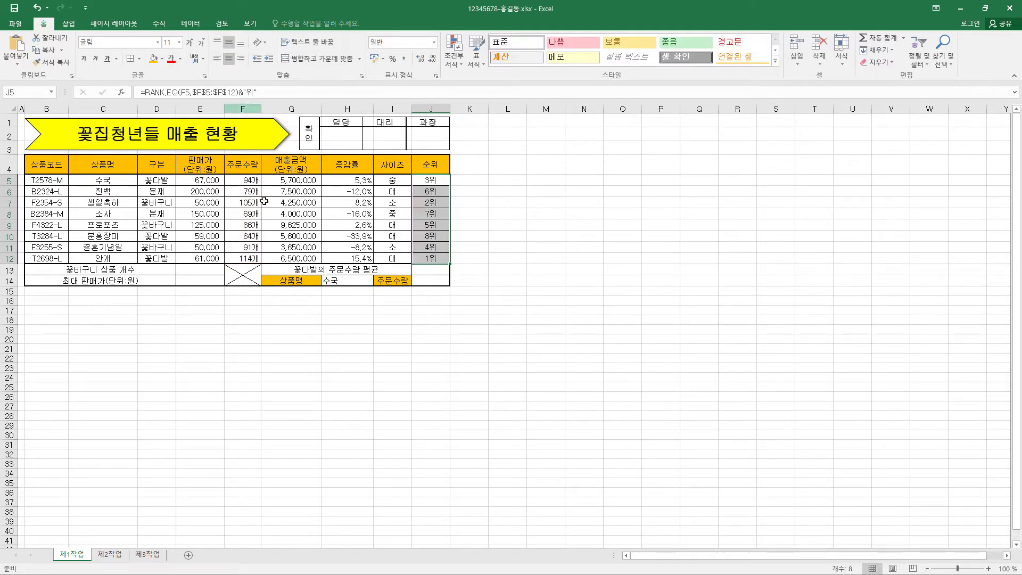
{"action": "left_click", "coordinate": [438, 181]}
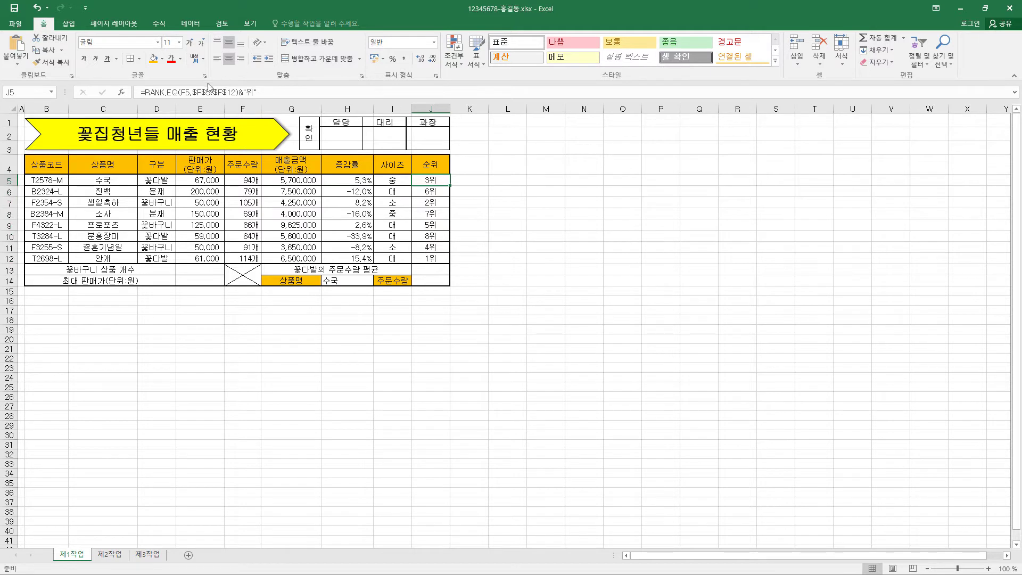
{"action": "left_click", "coordinate": [168, 92]}
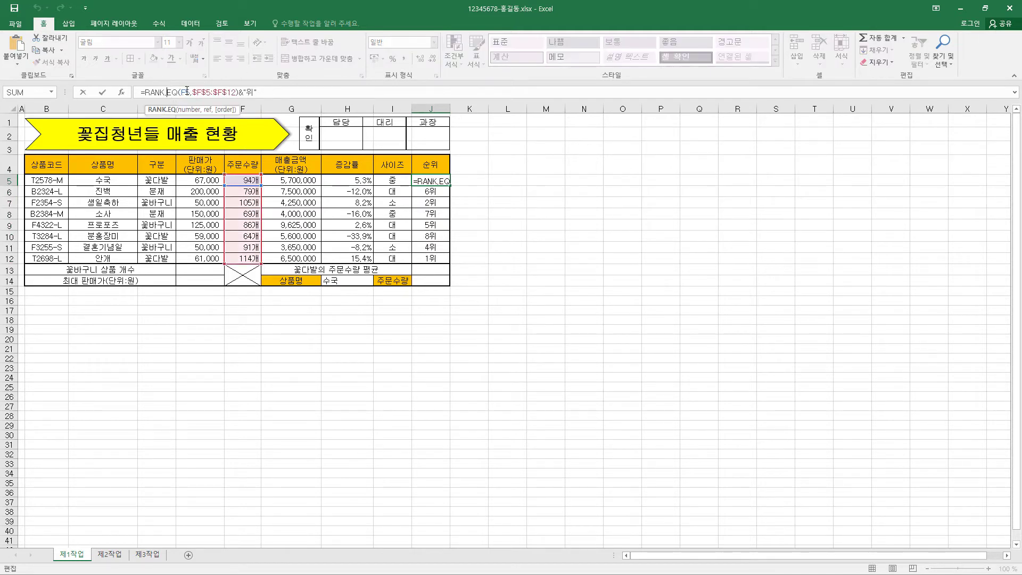
Review J5's RANK.EQ arguments (F5, $F$5:$F$12, order) and close the Function Arguments box
{"action": "left_click", "coordinate": [180, 94]}
{"action": "left_click", "coordinate": [122, 92]}
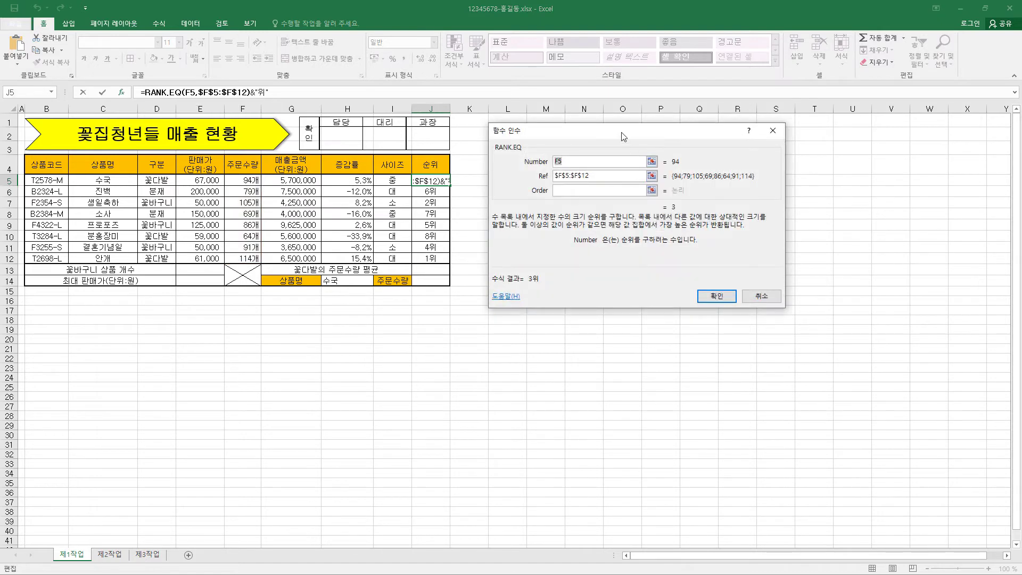
{"action": "key", "text": "Tab"}
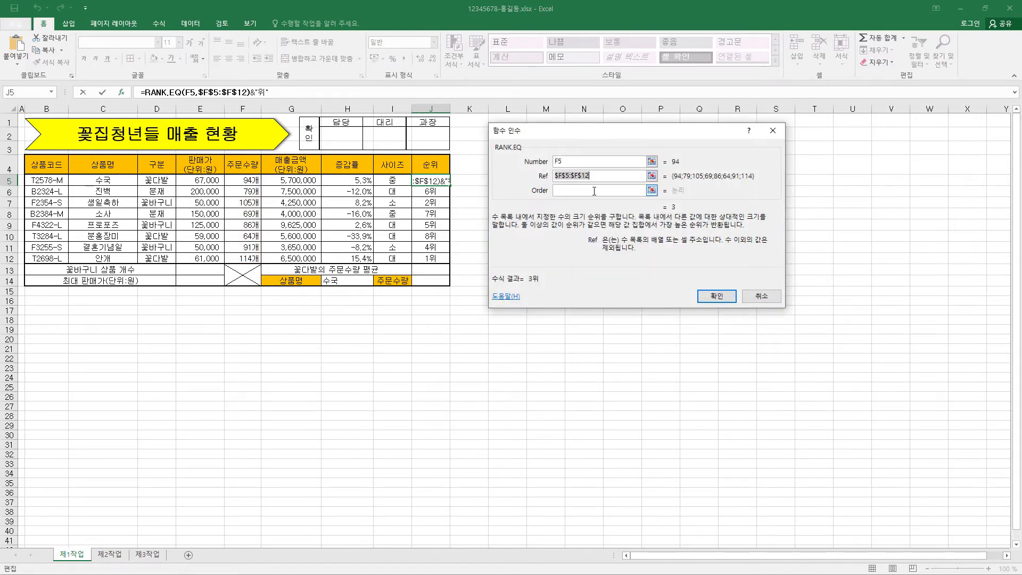
{"action": "key", "text": "Tab"}
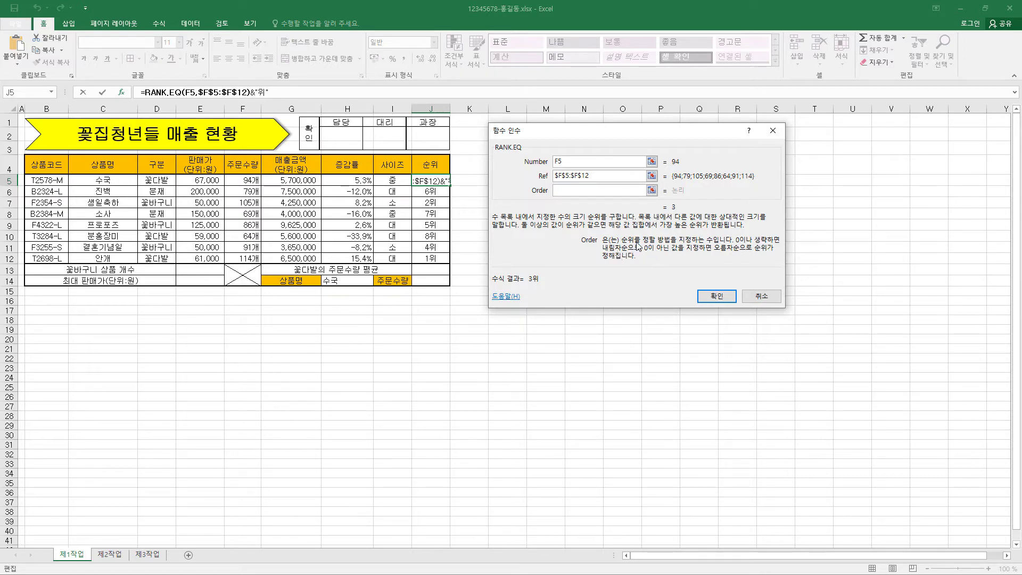
{"action": "left_click", "coordinate": [564, 160]}
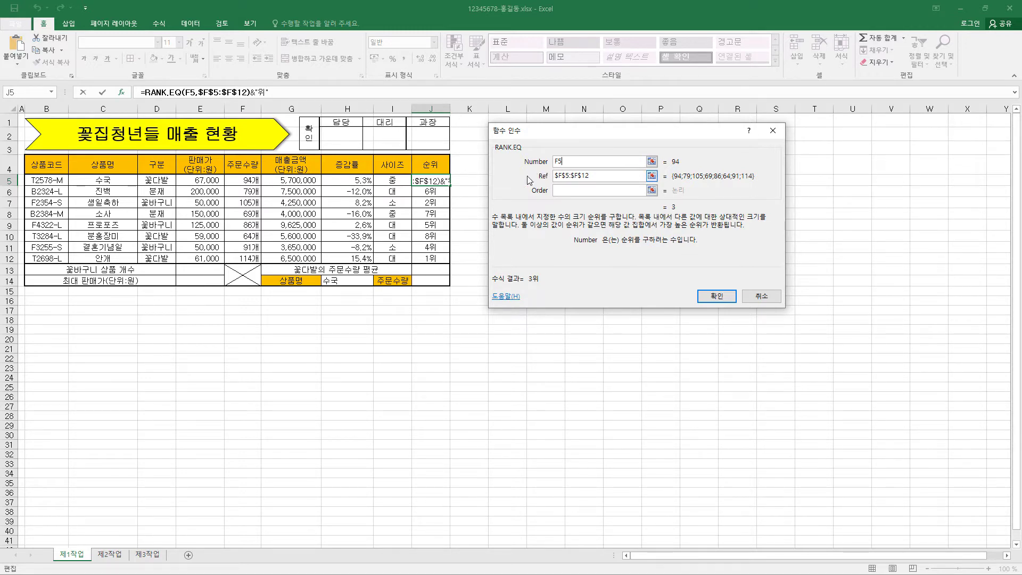
{"action": "left_click", "coordinate": [745, 296]}
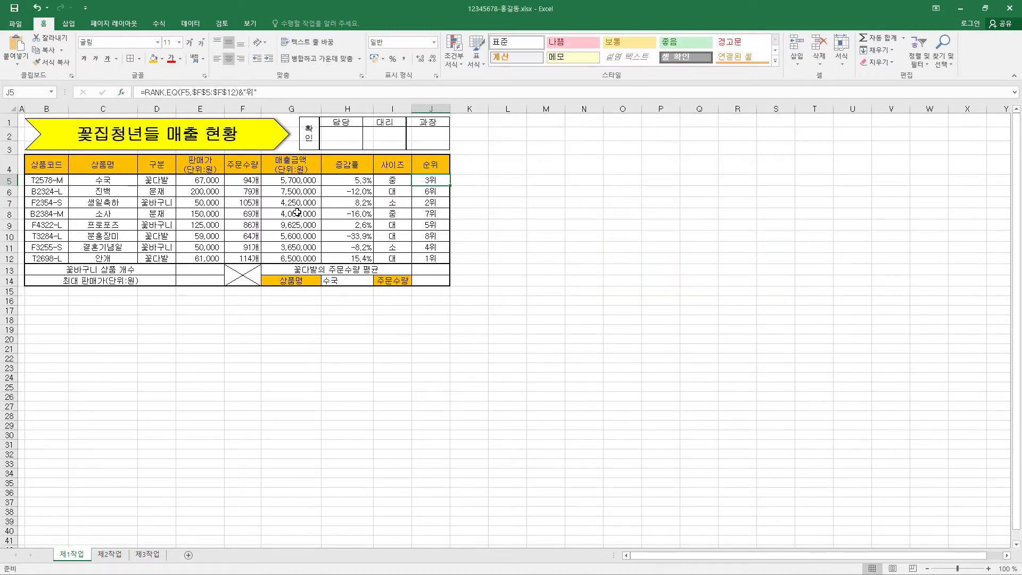
{"action": "left_click", "coordinate": [152, 93]}
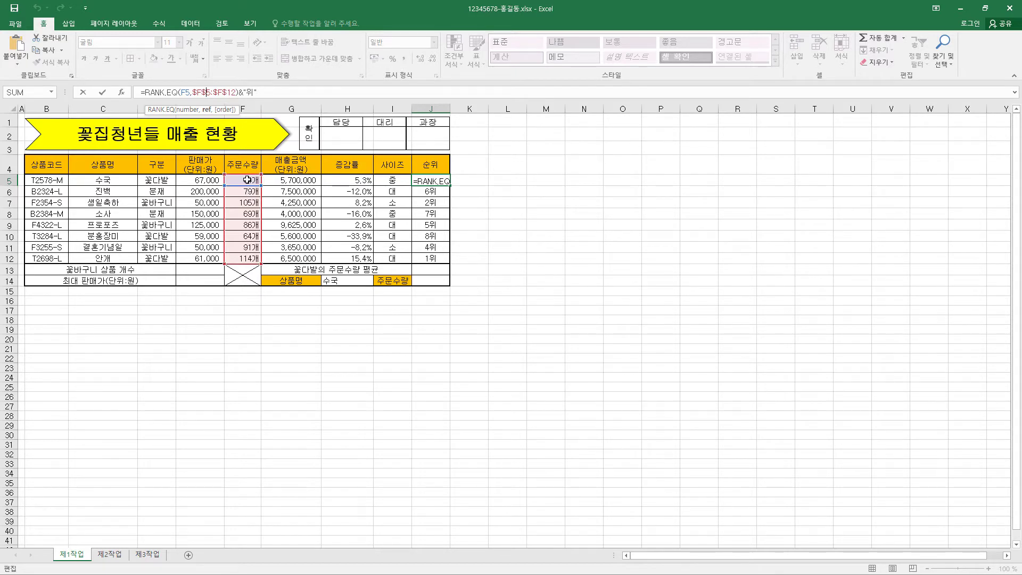
{"action": "left_click", "coordinate": [103, 92]}
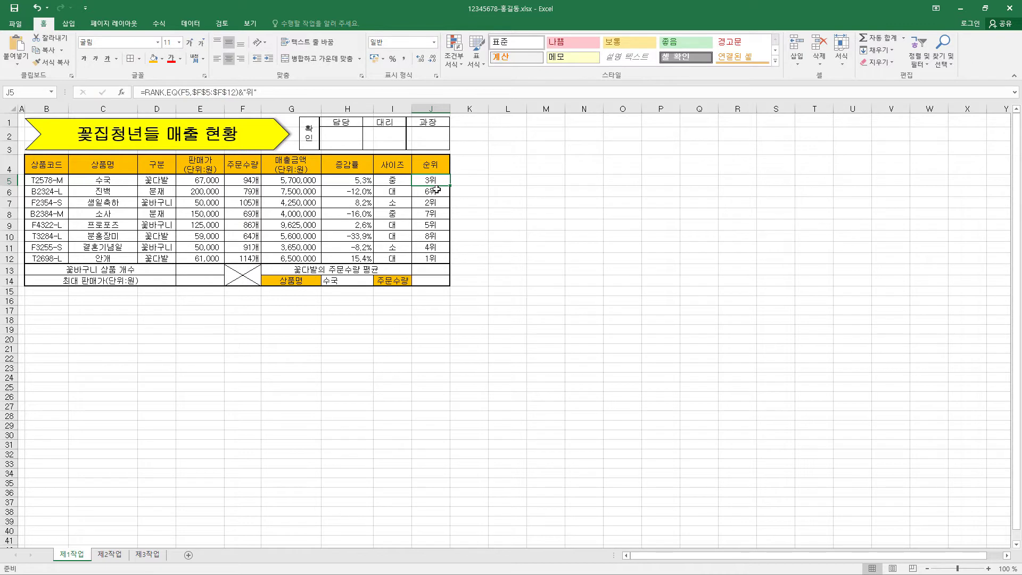
{"action": "left_click", "coordinate": [437, 191]}
{"action": "left_click", "coordinate": [437, 202]}
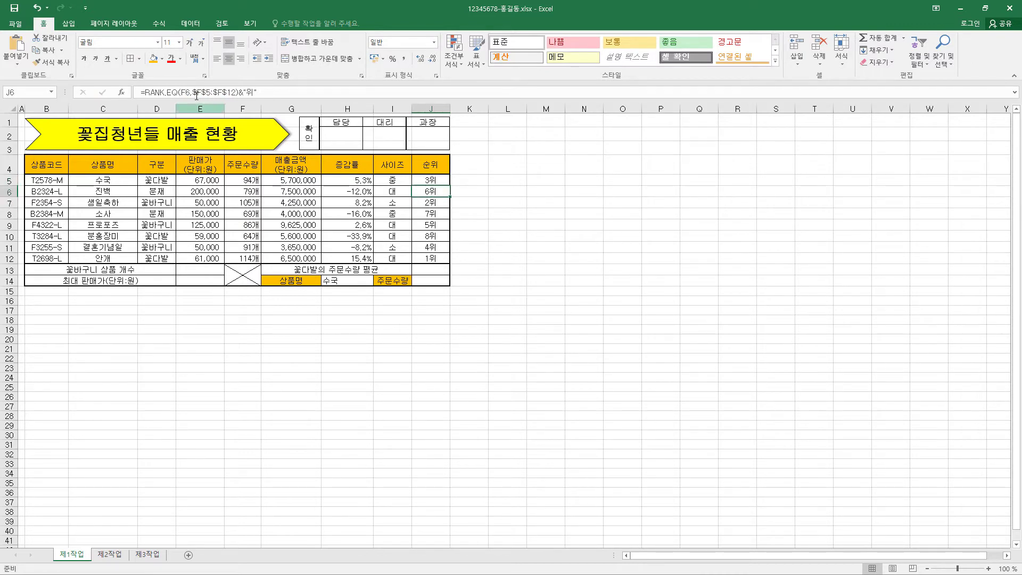
{"action": "left_click", "coordinate": [429, 212]}
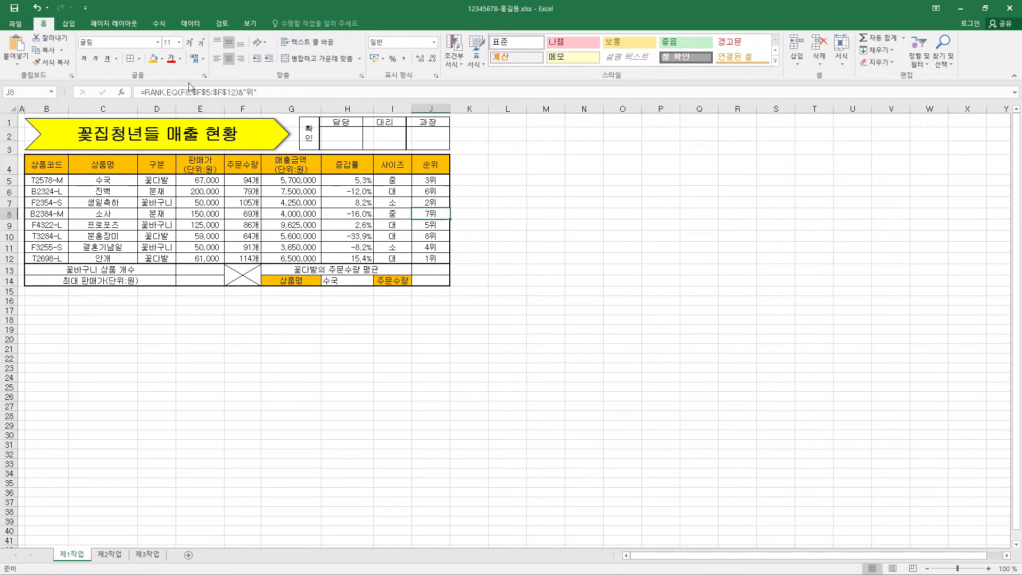
{"action": "left_click", "coordinate": [439, 225]}
{"action": "left_click", "coordinate": [437, 235]}
{"action": "left_click", "coordinate": [437, 248]}
{"action": "left_click", "coordinate": [436, 259]}
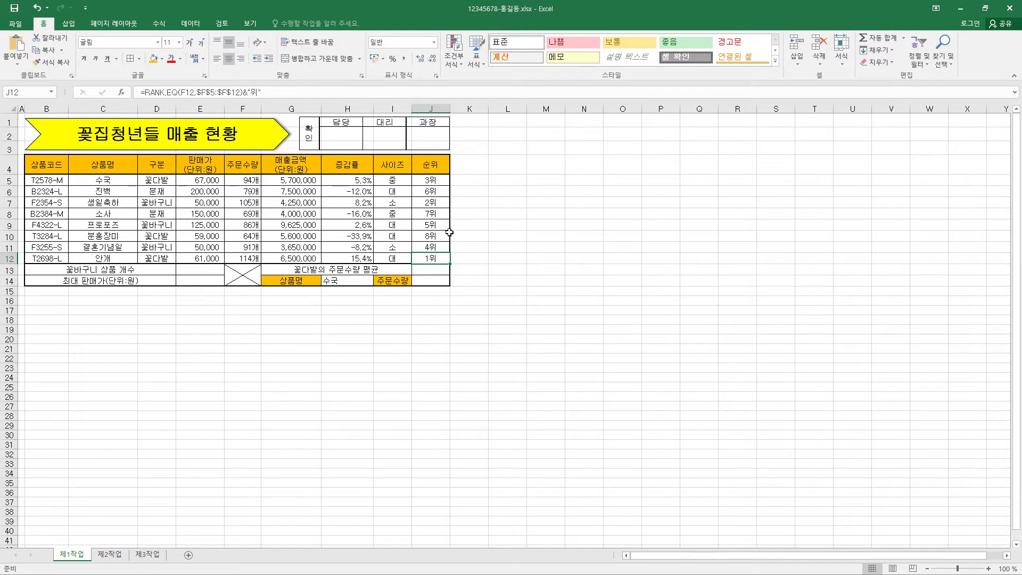
{"action": "left_click", "coordinate": [208, 268]}
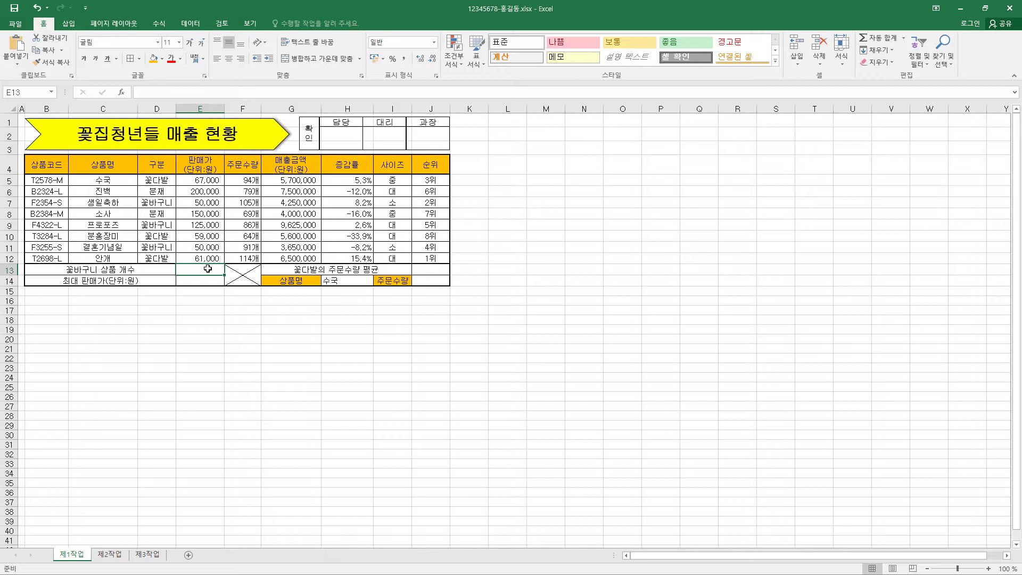
Enter =COUNTIF(D5:D12,"꽃바구니") in E13 to count the 꽃바구니 items
{"action": "type", "text": "="}
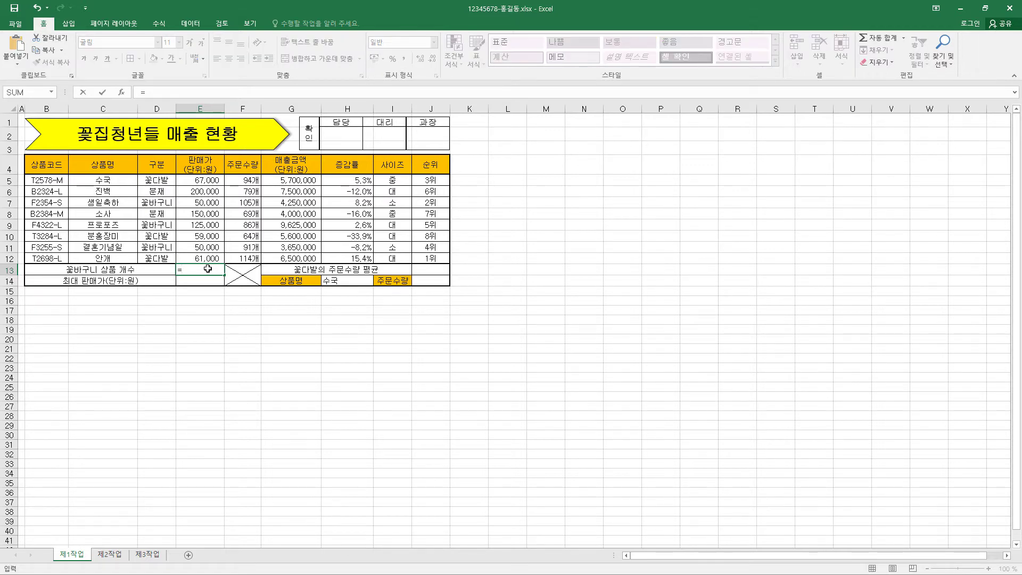
{"action": "type", "text": "COUNTIF(D5:D12,\"꽃바구니\")"}
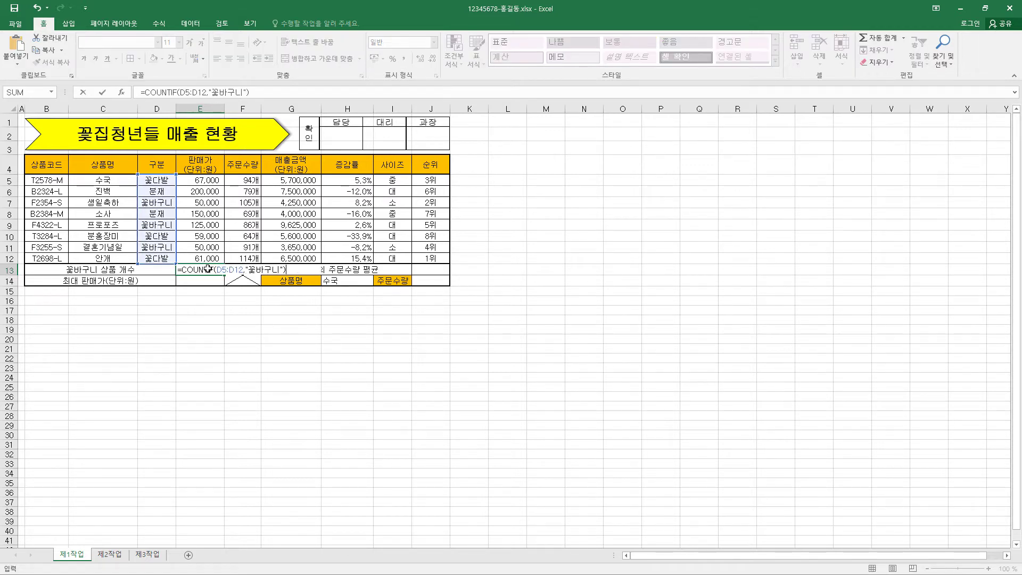
{"action": "key", "text": "ctrl+Return"}
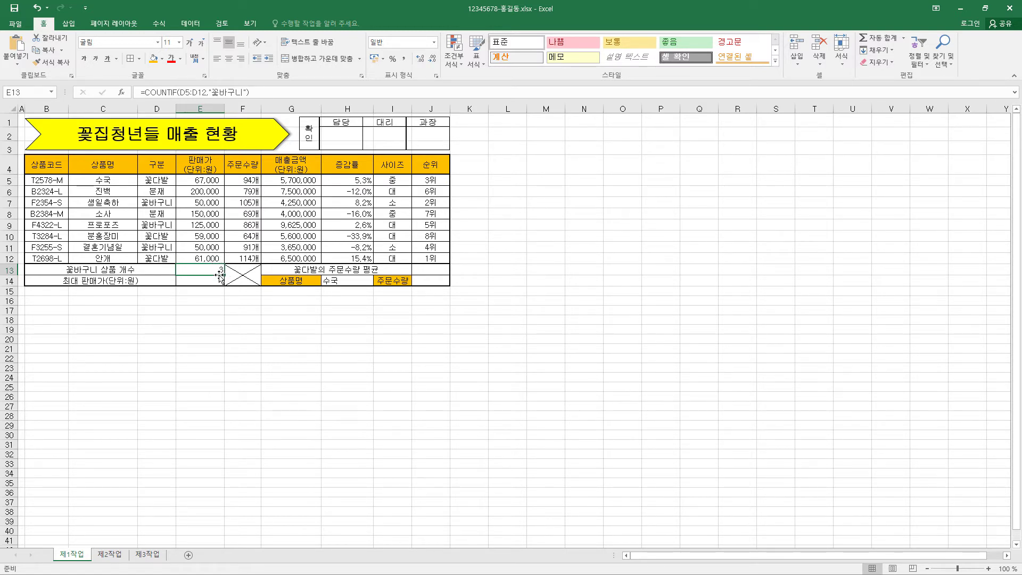
{"action": "key", "text": "ctrl+z"}
Give E13 the Number format so it shows 3
{"action": "key", "text": "ctrl+1"}
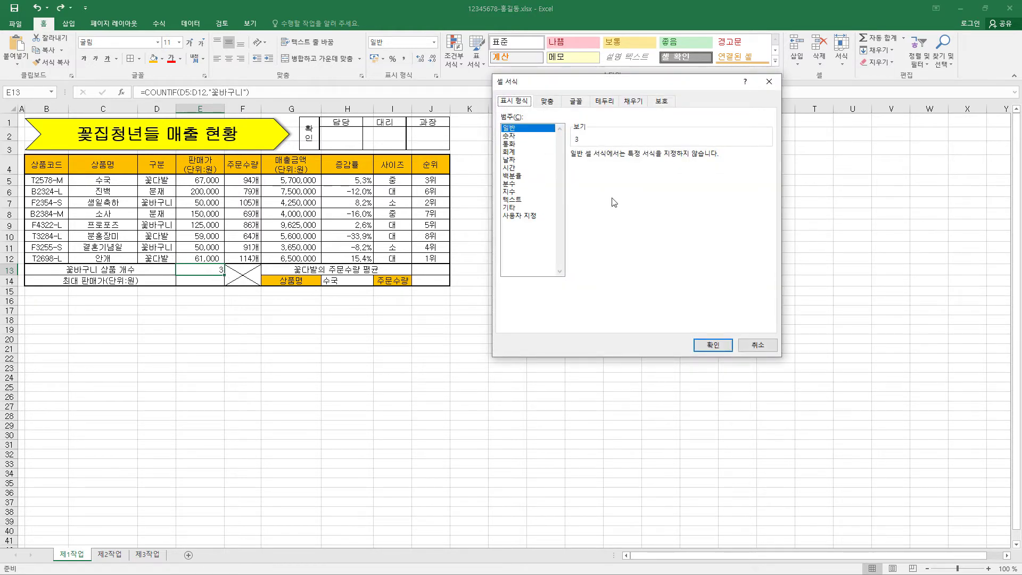
{"action": "left_click", "coordinate": [519, 136]}
{"action": "left_click", "coordinate": [704, 341]}
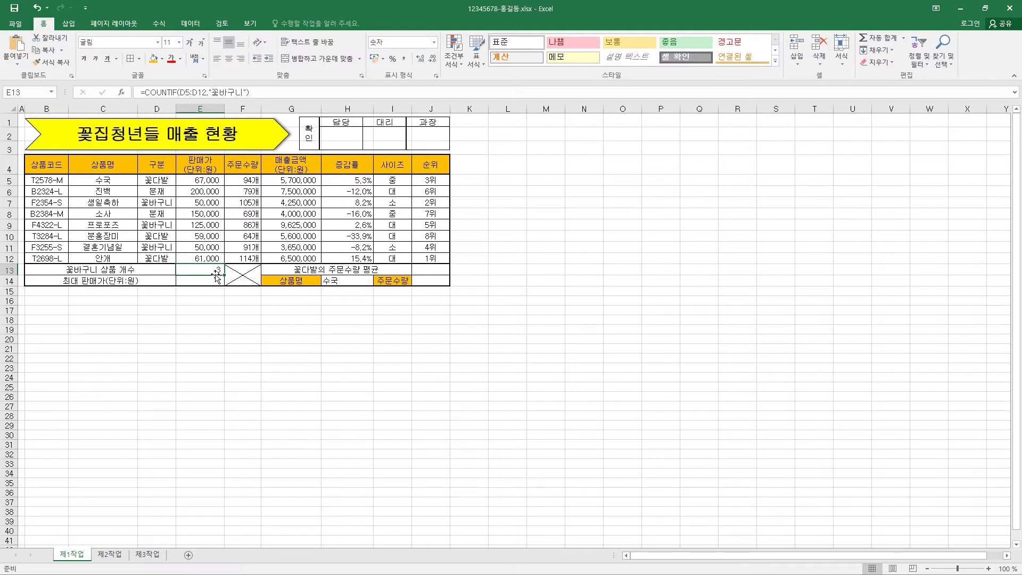
{"action": "left_click", "coordinate": [182, 94]}
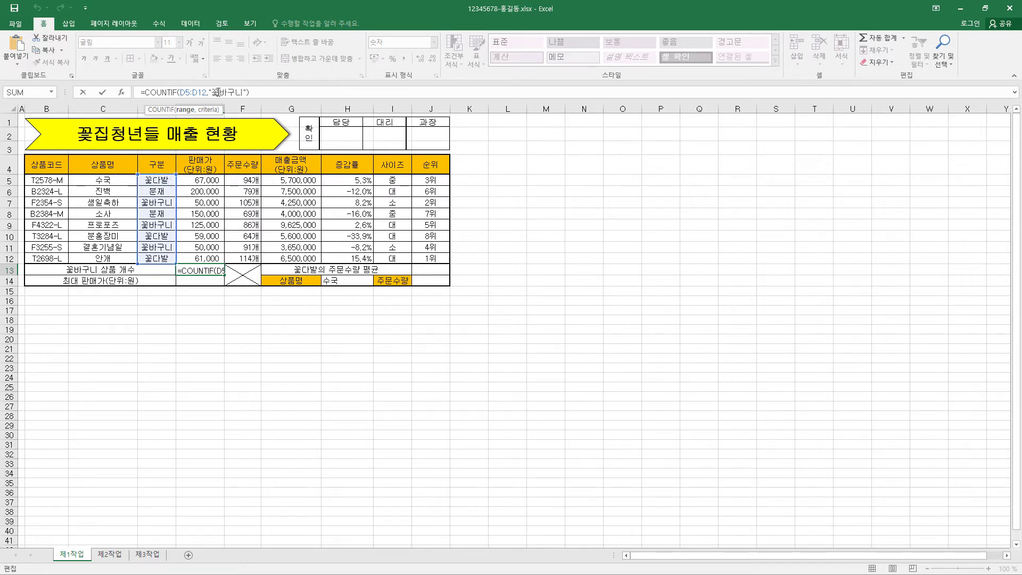
{"action": "left_click_drag", "start_coordinate": [218, 92], "coordinate": [238, 93]}
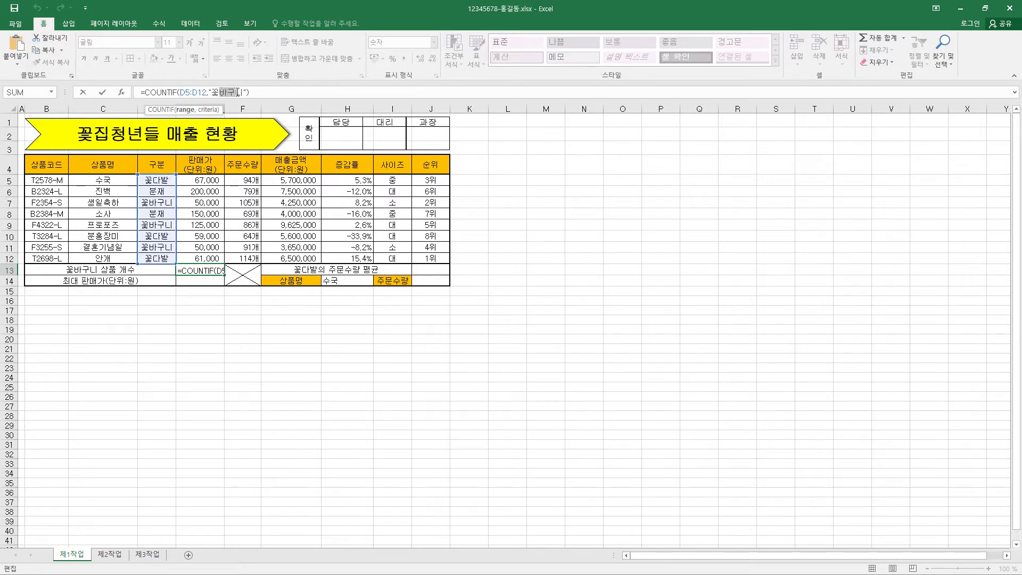
{"action": "left_click", "coordinate": [231, 92]}
{"action": "type", "text": ")"}
{"action": "left_click", "coordinate": [103, 92]}
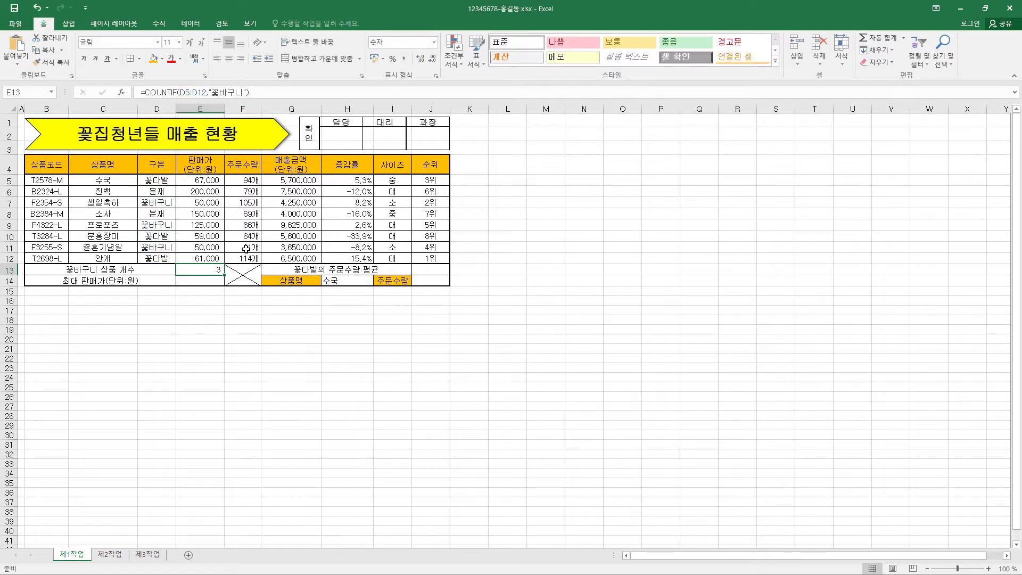
{"action": "left_click", "coordinate": [212, 286]}
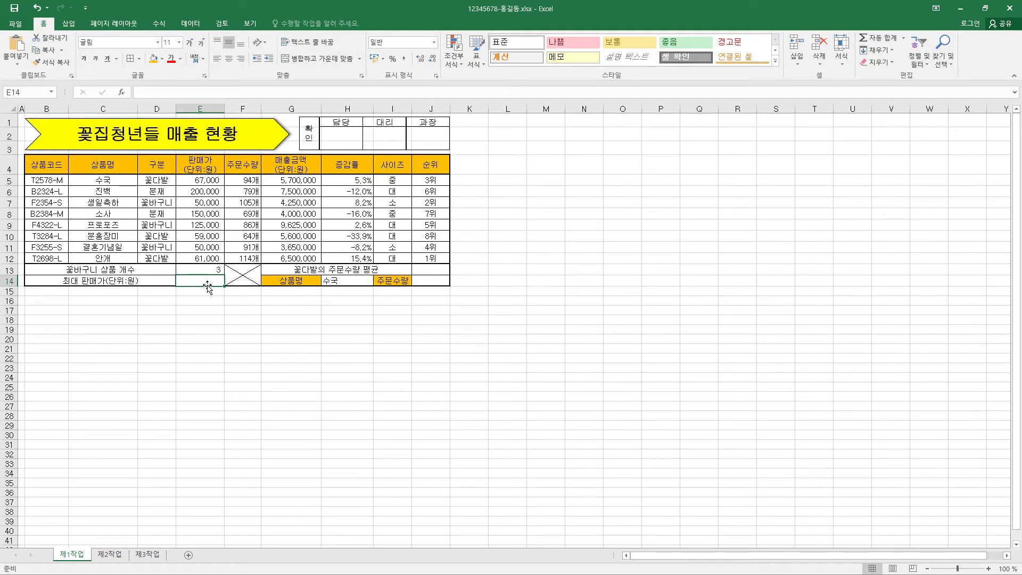
Enter =MAX(판매가) in E14 to return the highest sale price
{"action": "type", "text": "="}
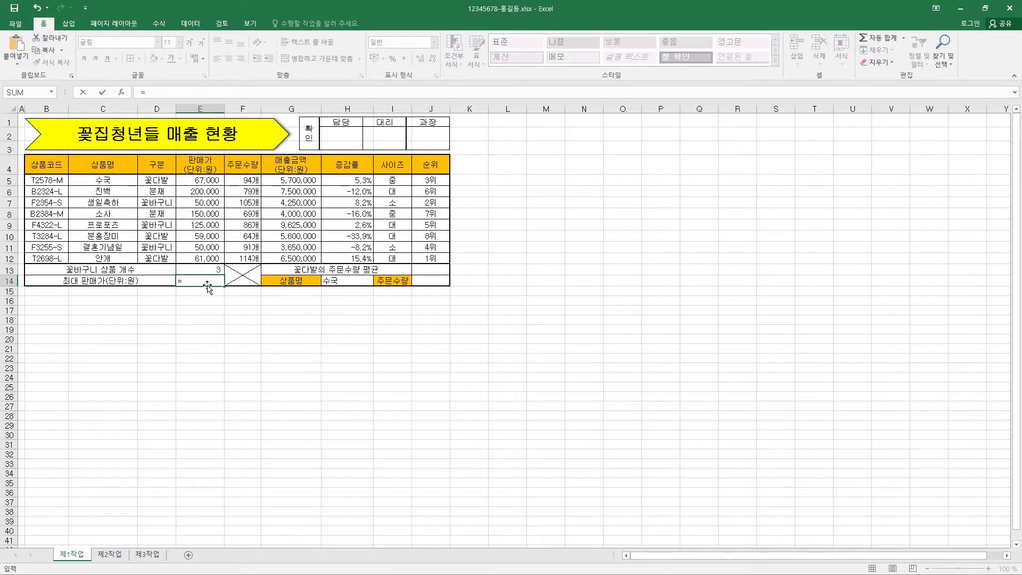
{"action": "type", "text": "MAX(판매가)"}
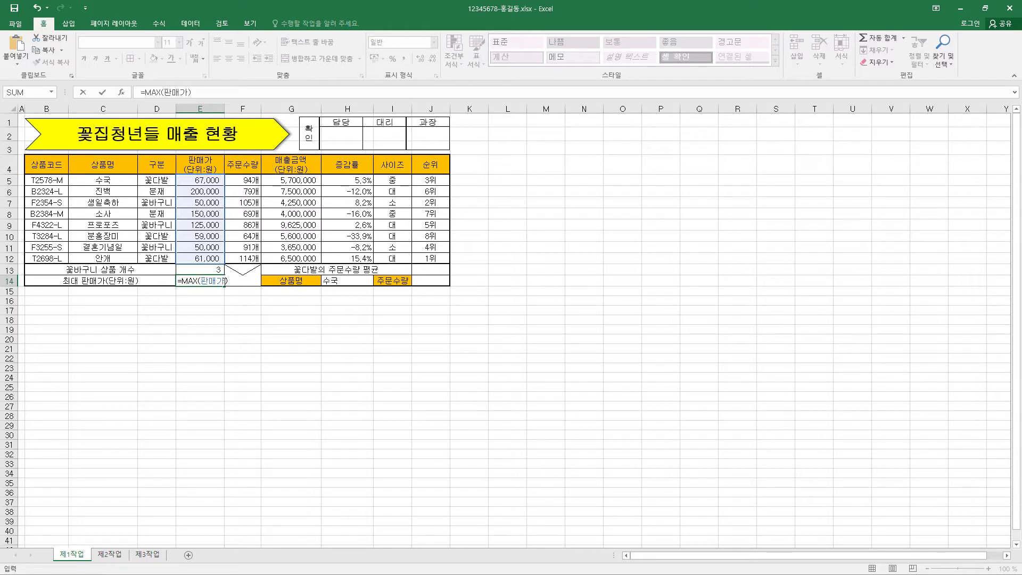
{"action": "left_click", "coordinate": [224, 282]}
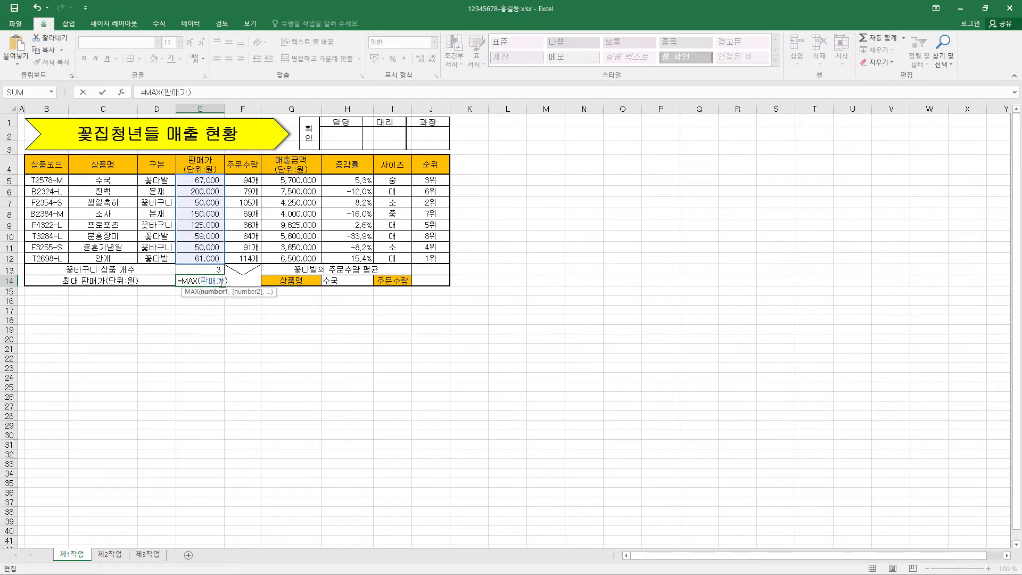
{"action": "key", "text": "ctrl+Return"}
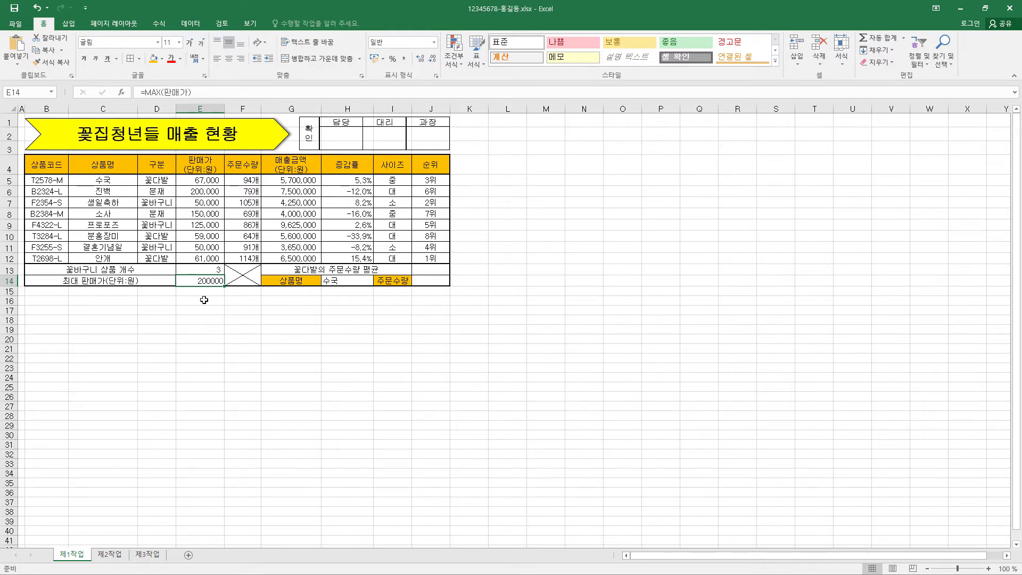
Format E14 as Accounting with no currency symbol, showing 200,000
{"action": "key", "text": "ctrl+1"}
{"action": "left_click", "coordinate": [510, 151]}
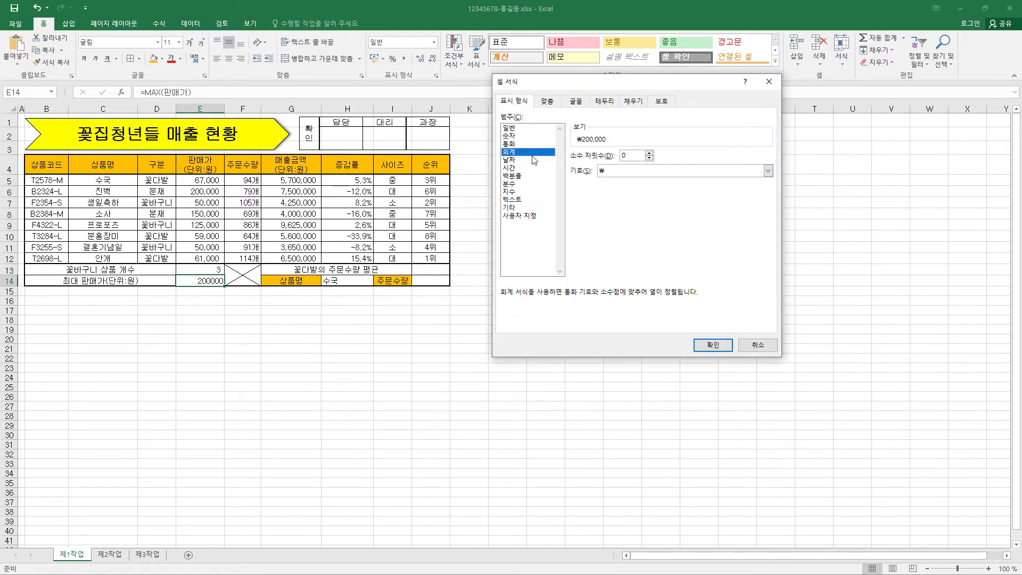
{"action": "left_click", "coordinate": [630, 171]}
{"action": "left_click", "coordinate": [627, 183]}
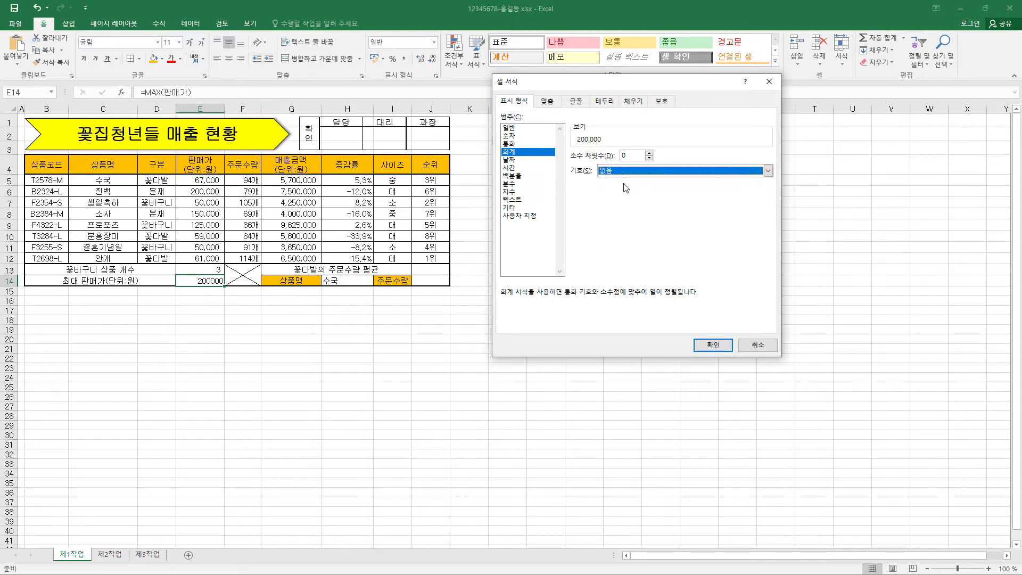
{"action": "left_click", "coordinate": [716, 346]}
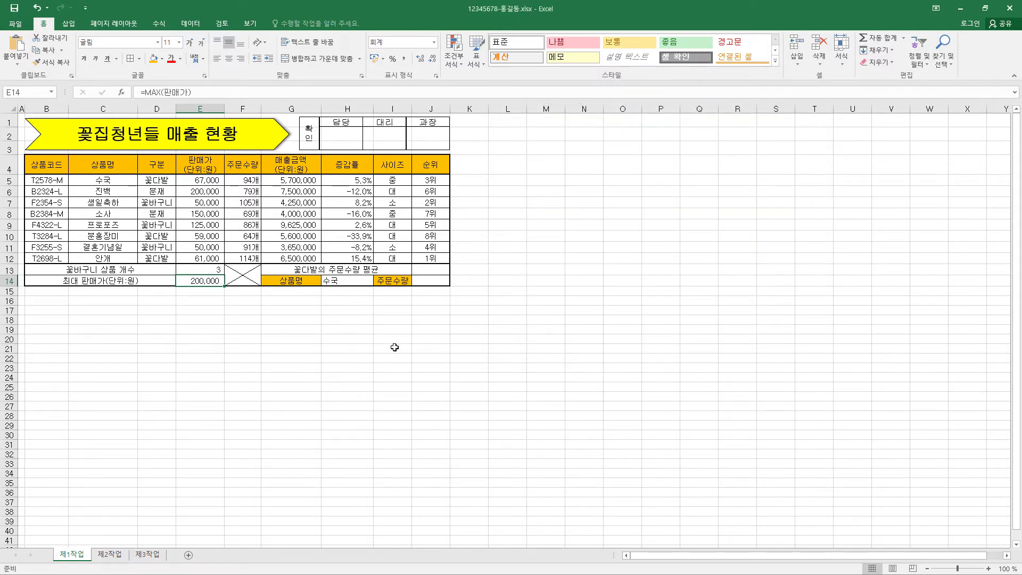
{"action": "left_click", "coordinate": [438, 269]}
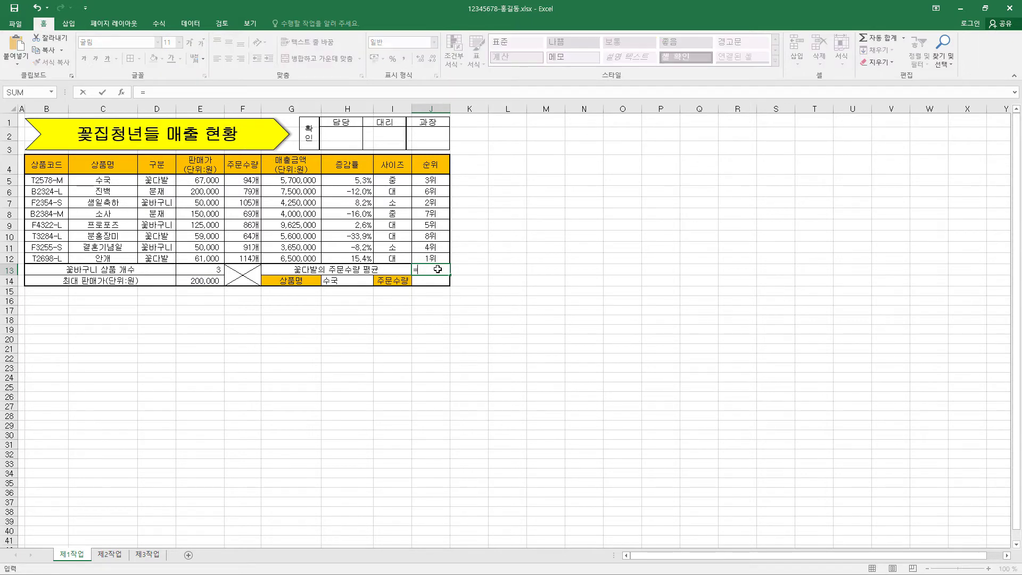
Enter =ROUND(DAVERAGE(B4:H12,5,D4:D5),0) in J13 to average 꽃다발 order quantities
{"action": "type", "text": "=ROUND(DAVERAGE(B4:H12,5,D4:D5),0)"}
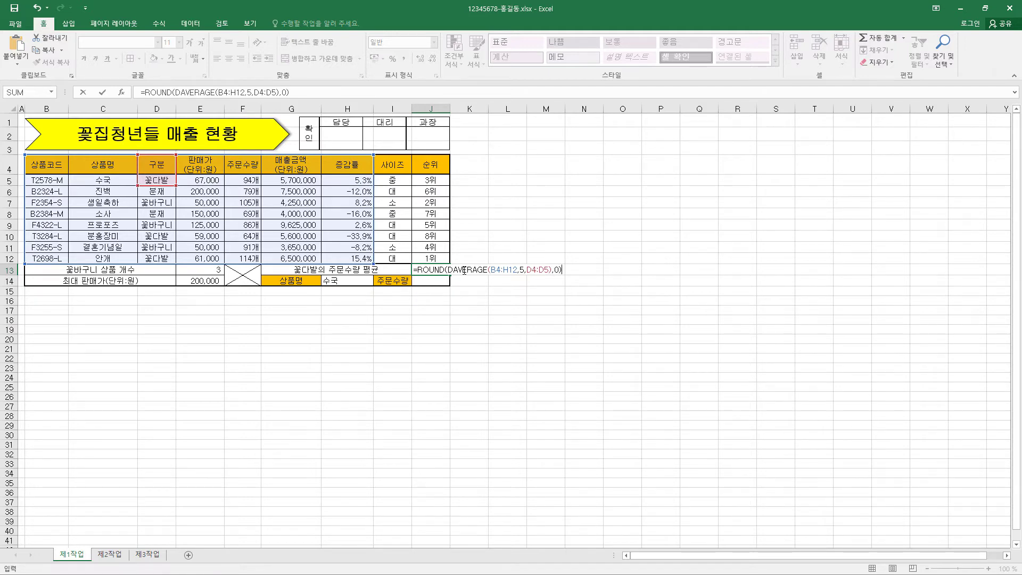
{"action": "key", "text": "Return"}
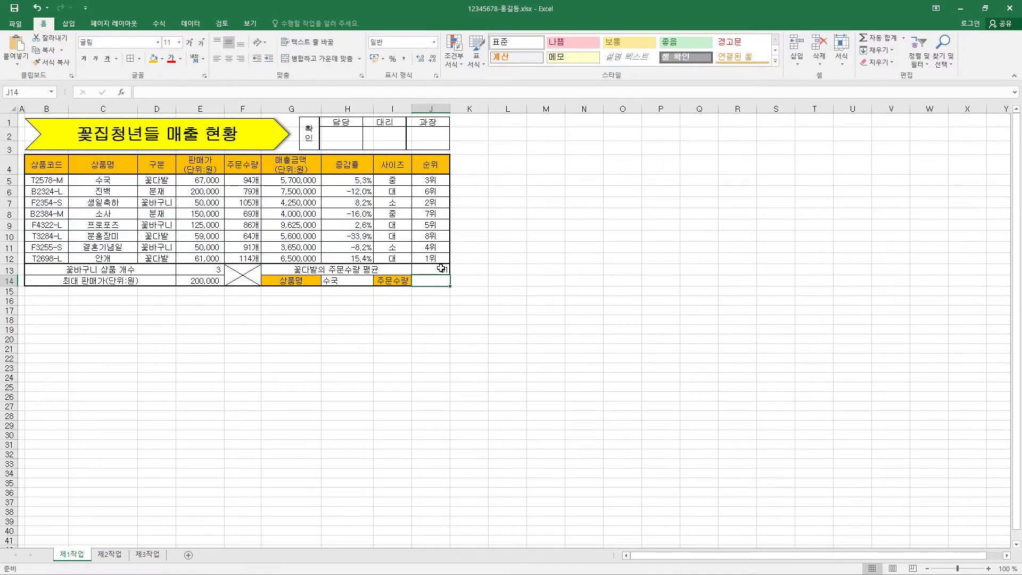
{"action": "left_click", "coordinate": [441, 268]}
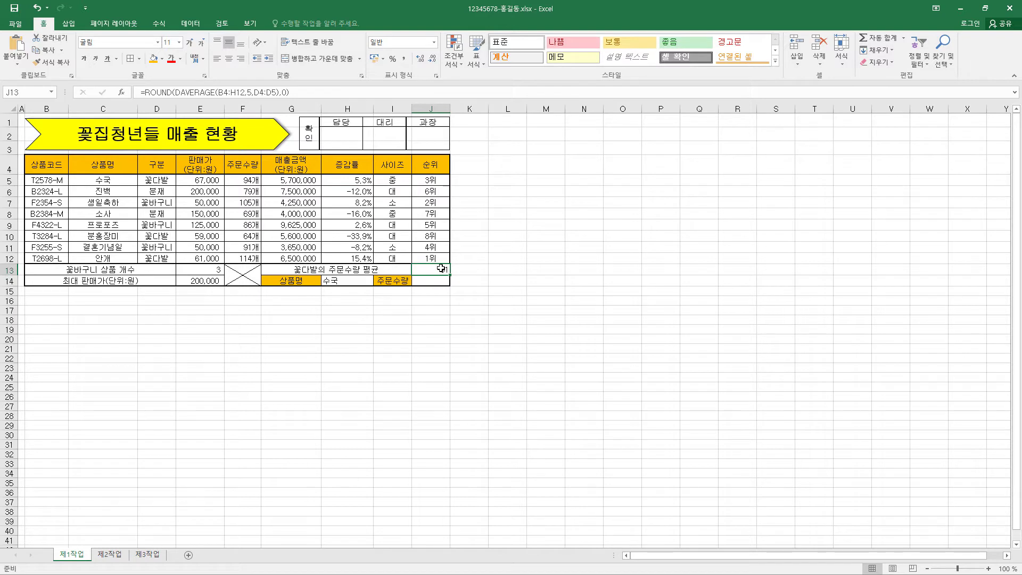
Give J13 the Number format so it shows 91, then bring up its formula
{"action": "key", "text": "ctrl+1"}
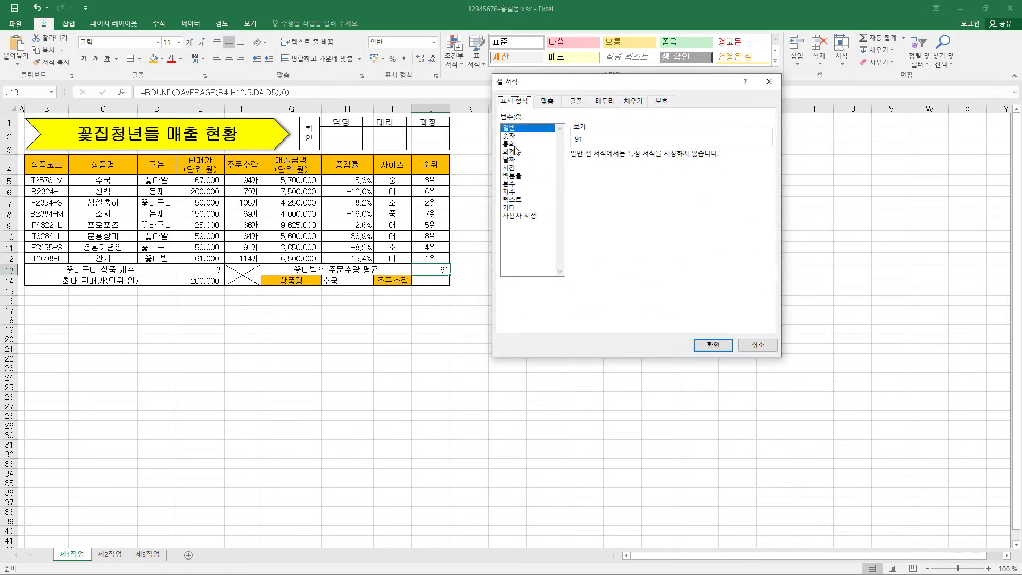
{"action": "double_click", "coordinate": [510, 136]}
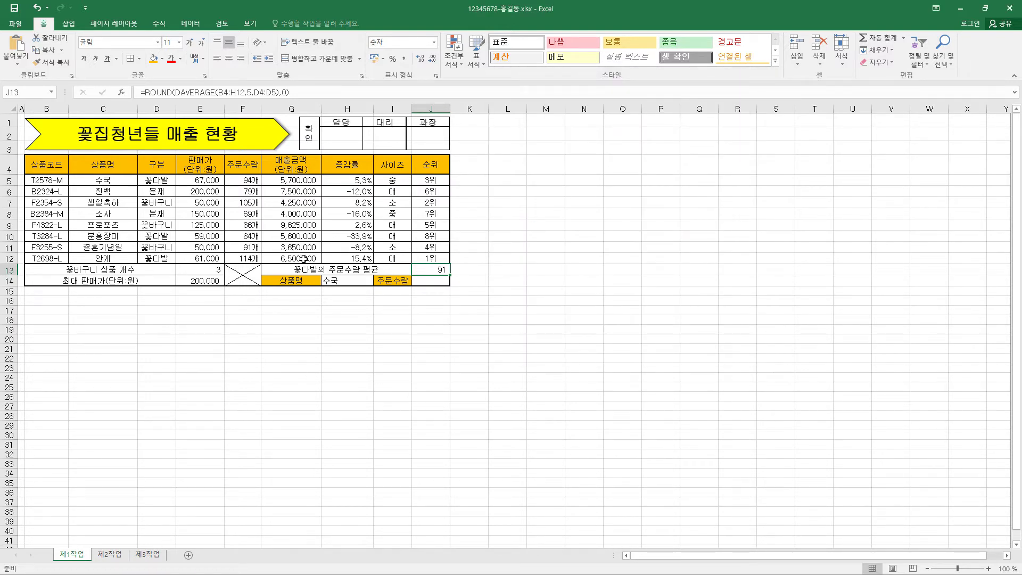
{"action": "left_click", "coordinate": [168, 92]}
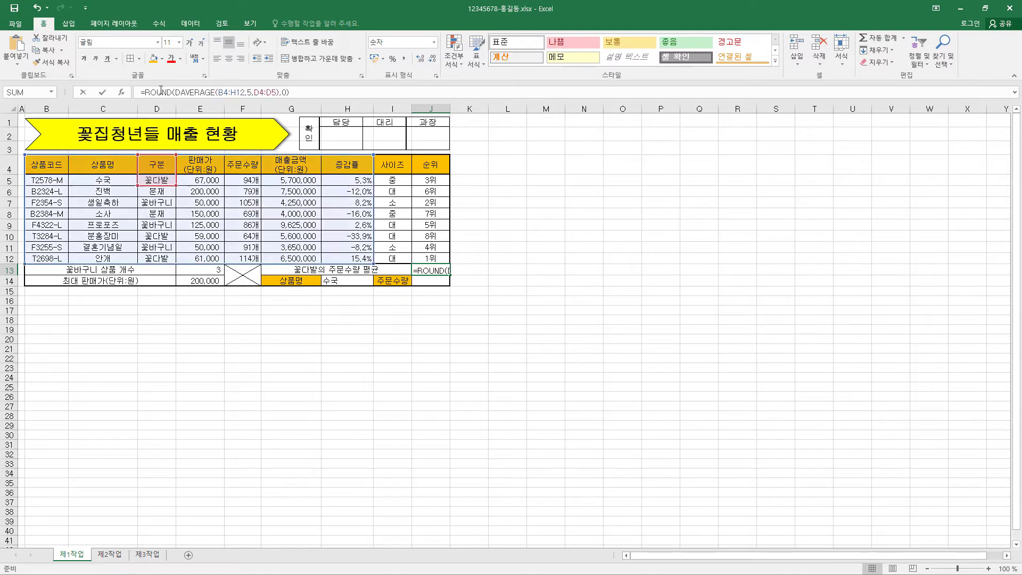
Review the DAVERAGE arguments B4:H12, field 5 and criteria D4:D5 inside ROUND
{"action": "left_click", "coordinate": [212, 92]}
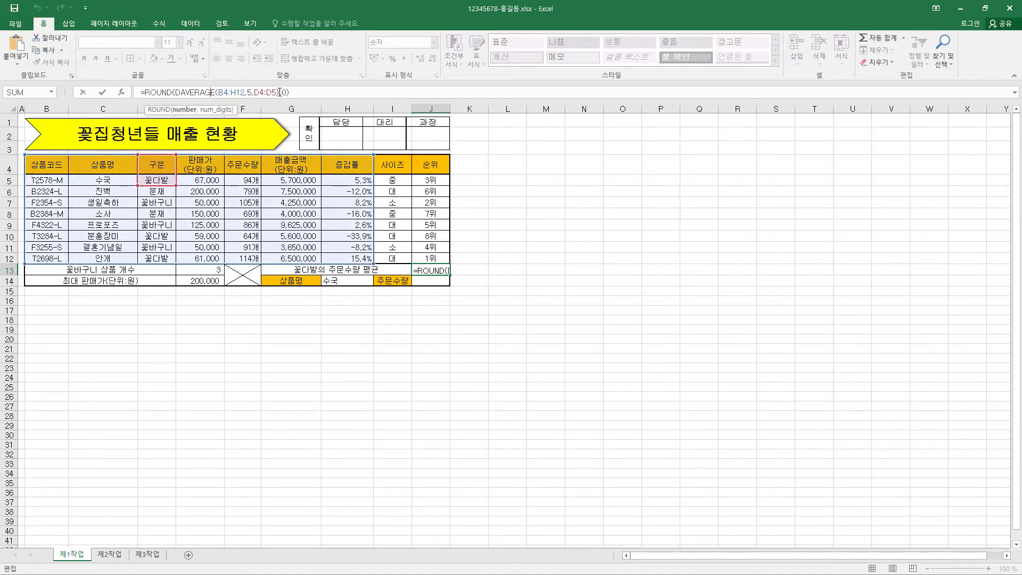
{"action": "left_click_drag", "start_coordinate": [279, 92], "coordinate": [176, 92]}
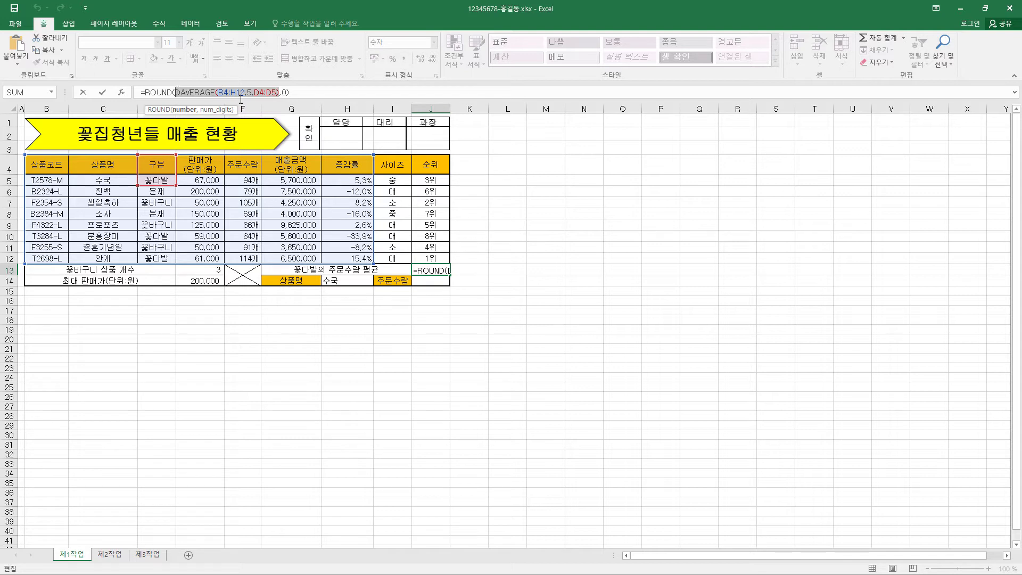
{"action": "left_click", "coordinate": [222, 91]}
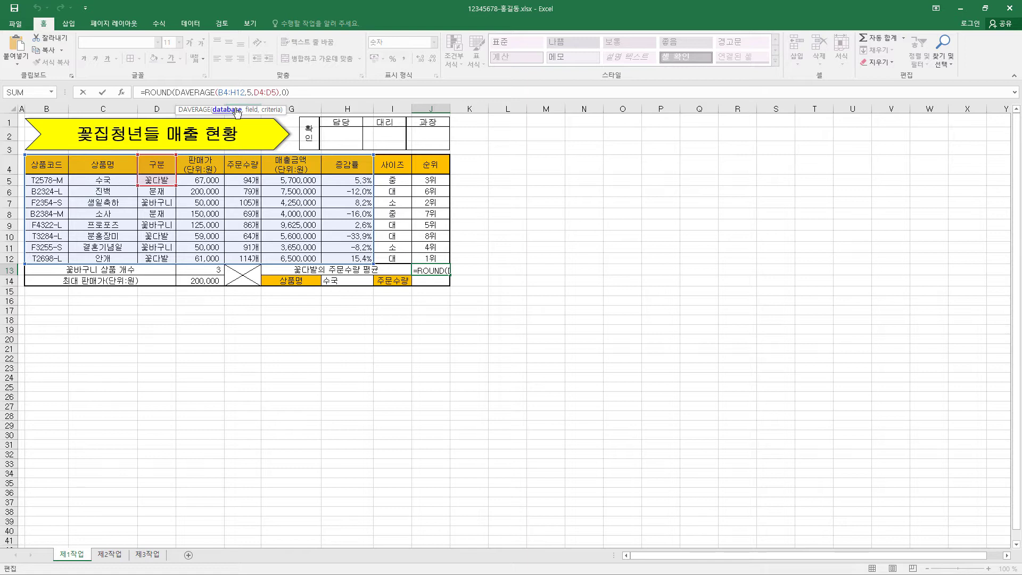
{"action": "left_click", "coordinate": [249, 92]}
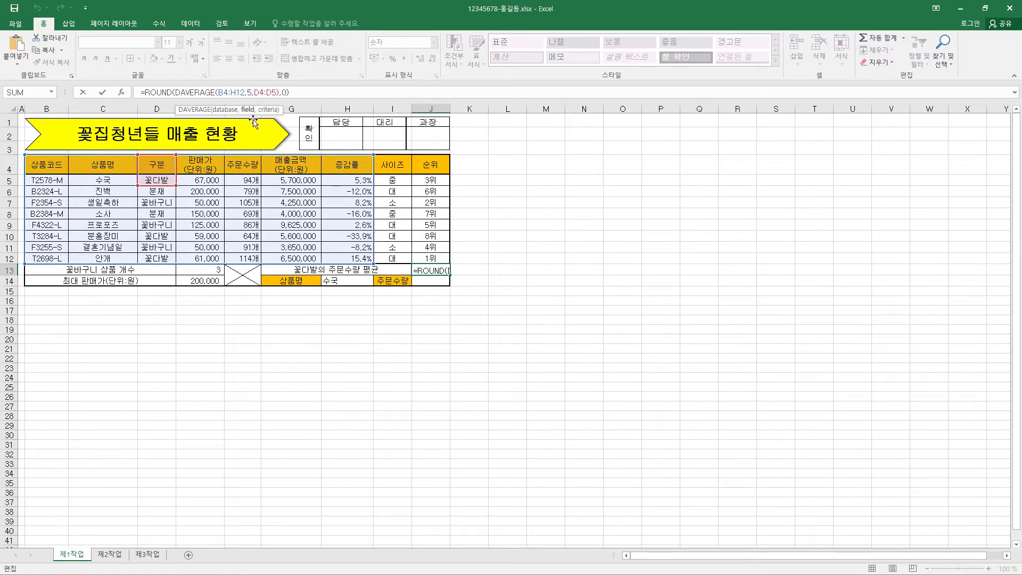
{"action": "left_click", "coordinate": [265, 92]}
{"action": "left_click", "coordinate": [205, 92]}
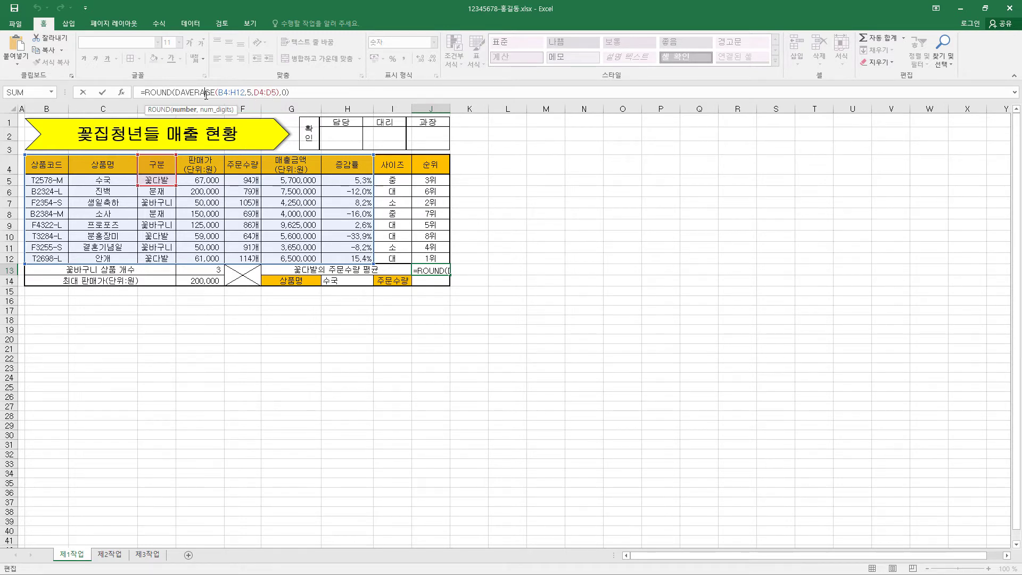
{"action": "left_click", "coordinate": [235, 92]}
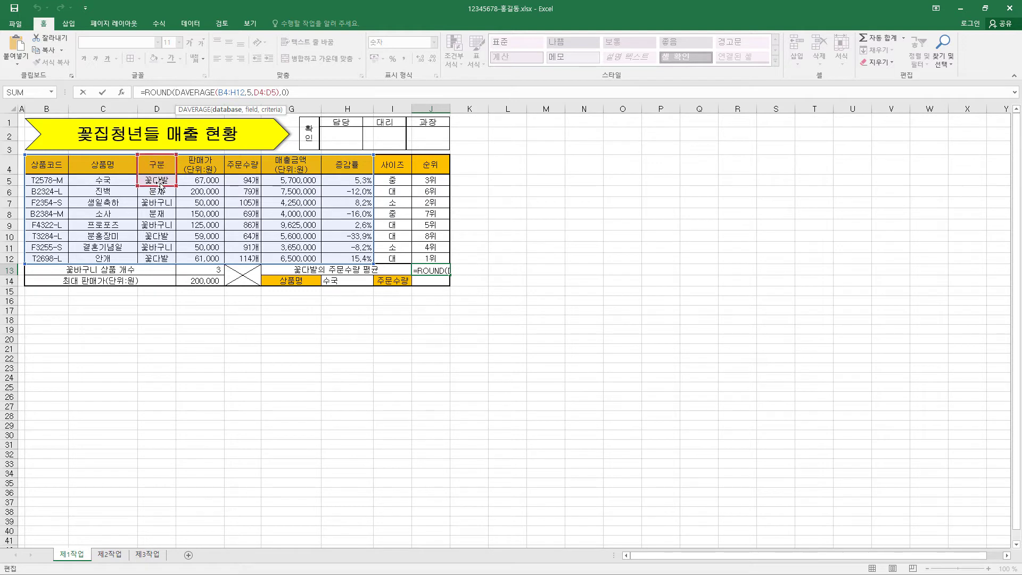
{"action": "key", "text": "Right"}
{"action": "key", "text": "Right"}
{"action": "key", "text": "Right"}
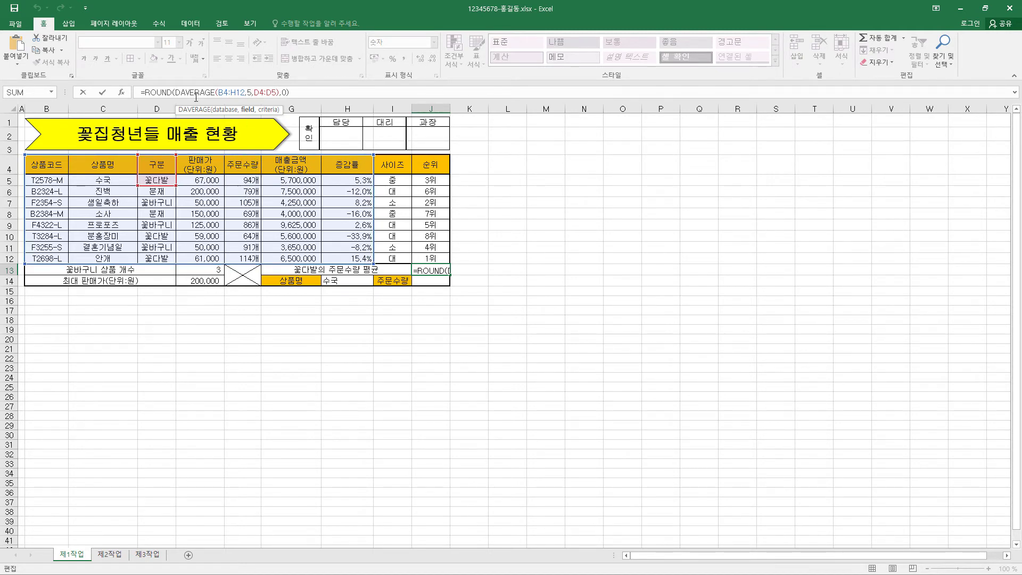
{"action": "left_click_drag", "start_coordinate": [189, 93], "coordinate": [212, 93]}
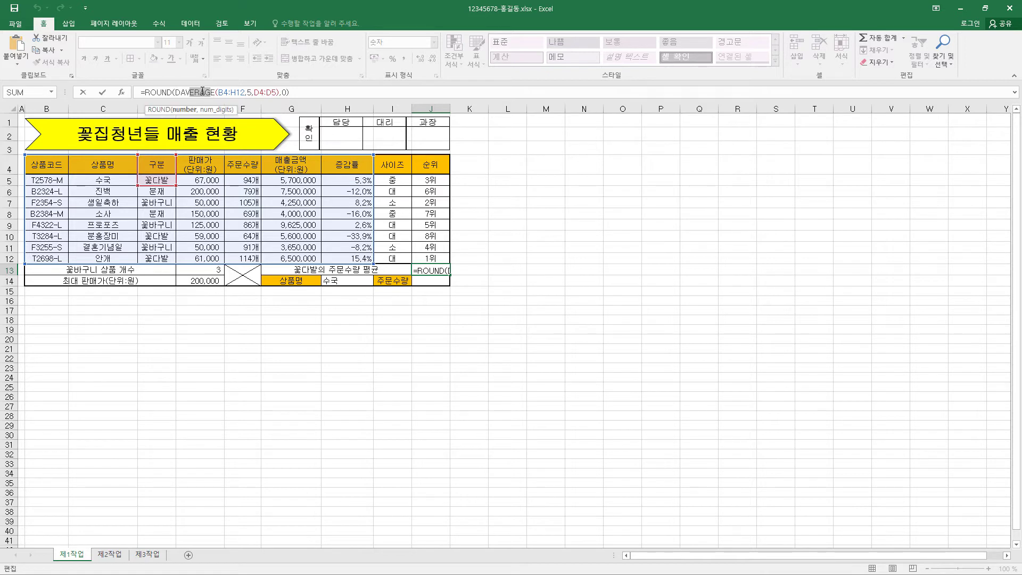
{"action": "left_click", "coordinate": [203, 92]}
{"action": "left_click", "coordinate": [241, 93]}
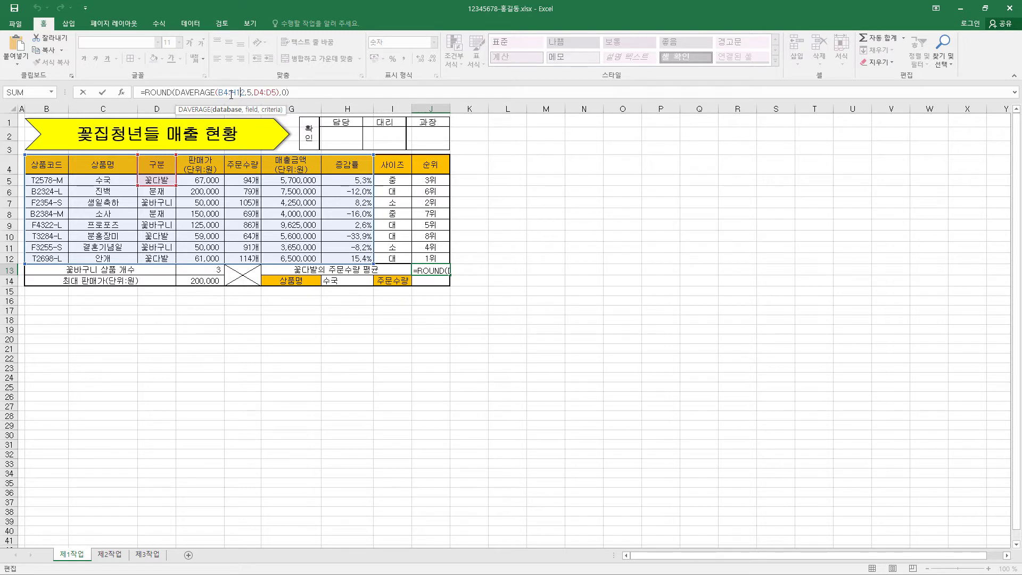
Set ROUND's num_digits to 0 and confirm J13's formula, showing 91
{"action": "key", "text": "Home"}
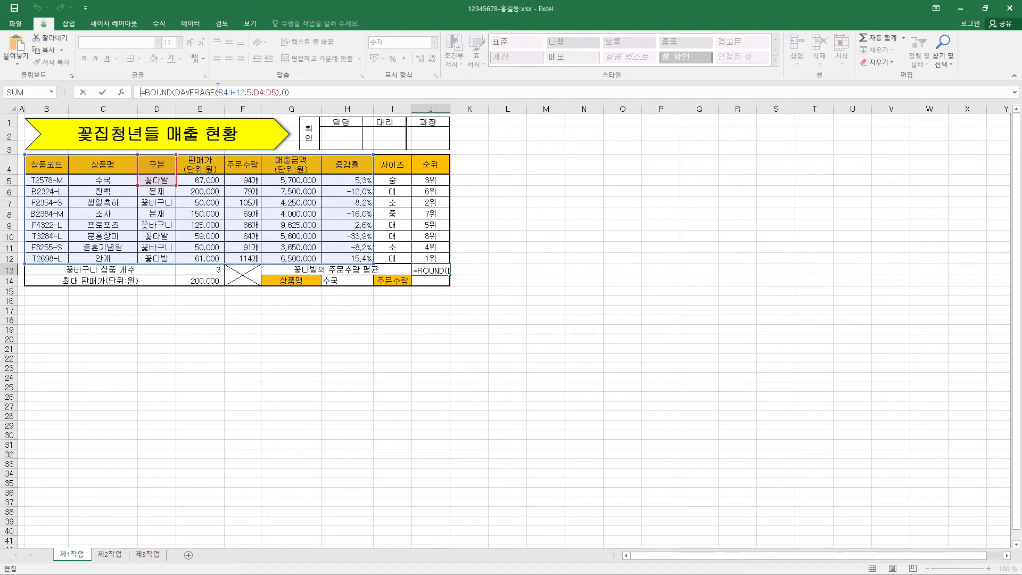
{"action": "left_click", "coordinate": [152, 92]}
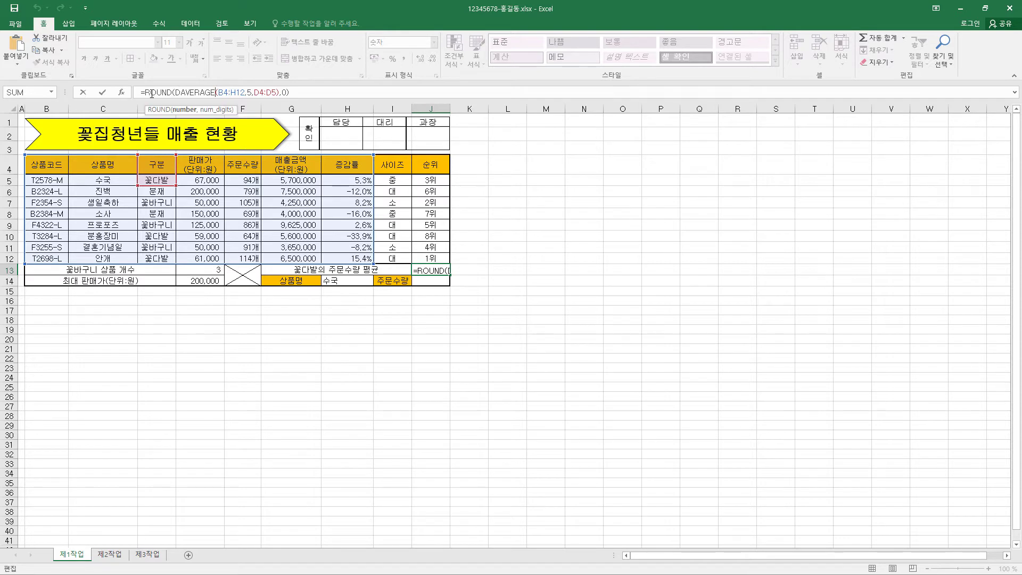
{"action": "left_click", "coordinate": [283, 93]}
{"action": "type", "text": "0"}
{"action": "left_click", "coordinate": [286, 93]}
{"action": "left_click", "coordinate": [102, 93]}
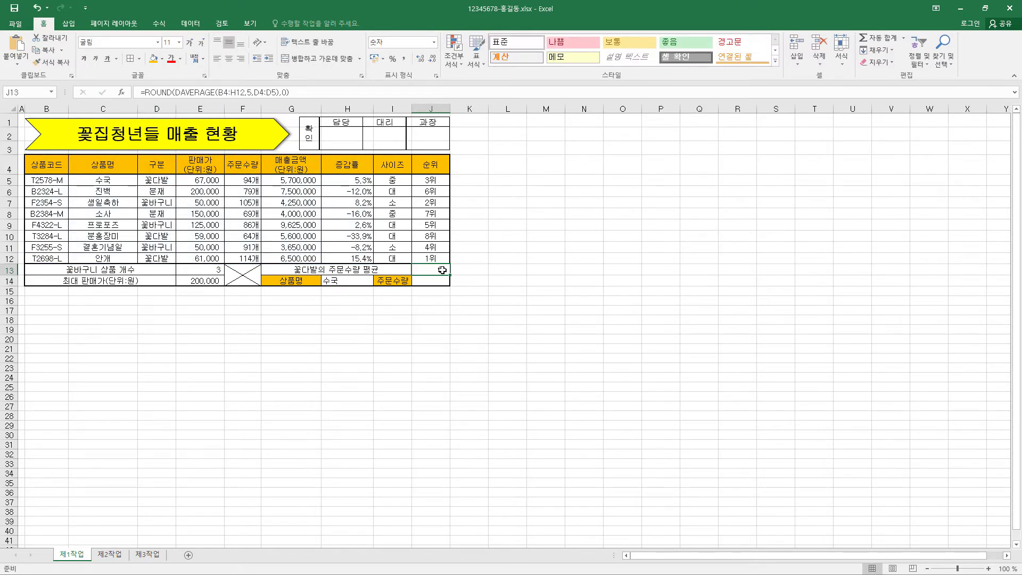
Enter =VLOOKUP(H14,C5:H12,4,0) in J14 to look up 수국's order quantity
{"action": "left_click", "coordinate": [438, 282]}
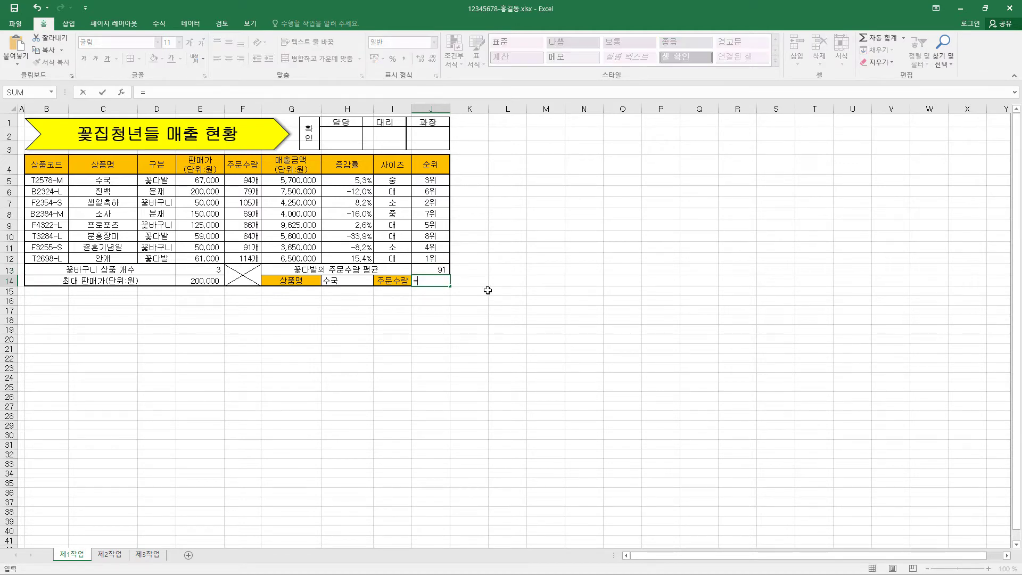
{"action": "type", "text": "=VLOOKUP(H14,C5:H12,4,0)"}
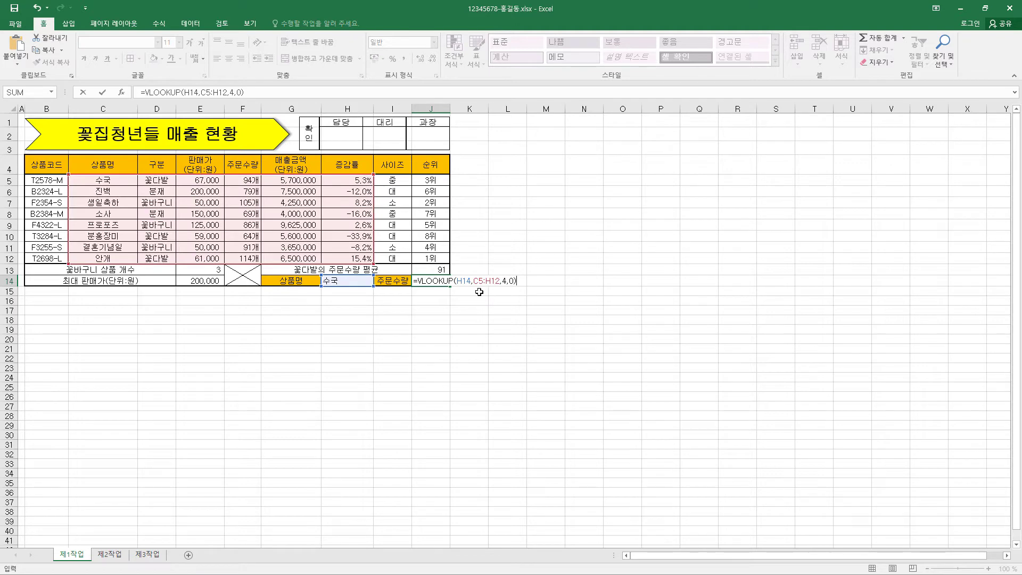
{"action": "key", "text": "Return"}
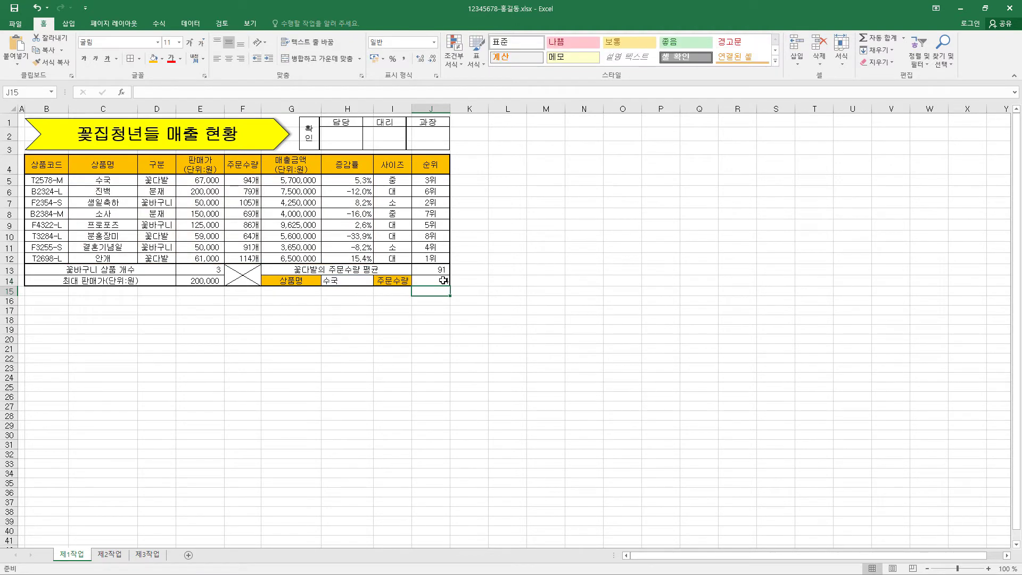
Give J14 the Number format showing 94 and view its VLOOKUP arguments
{"action": "left_click", "coordinate": [445, 281]}
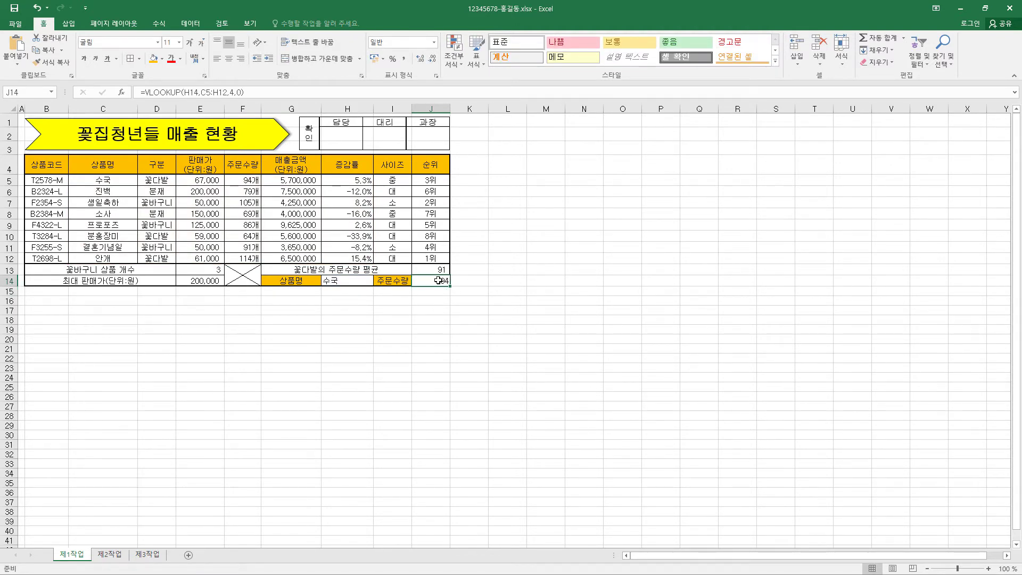
{"action": "key", "text": "ctrl+1"}
{"action": "left_click", "coordinate": [514, 137]}
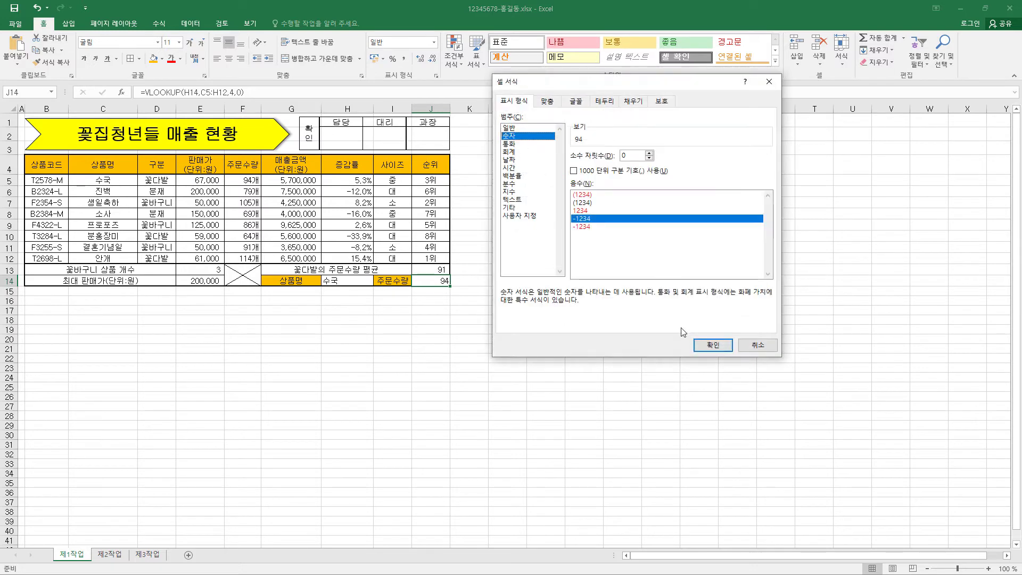
{"action": "left_click", "coordinate": [713, 345]}
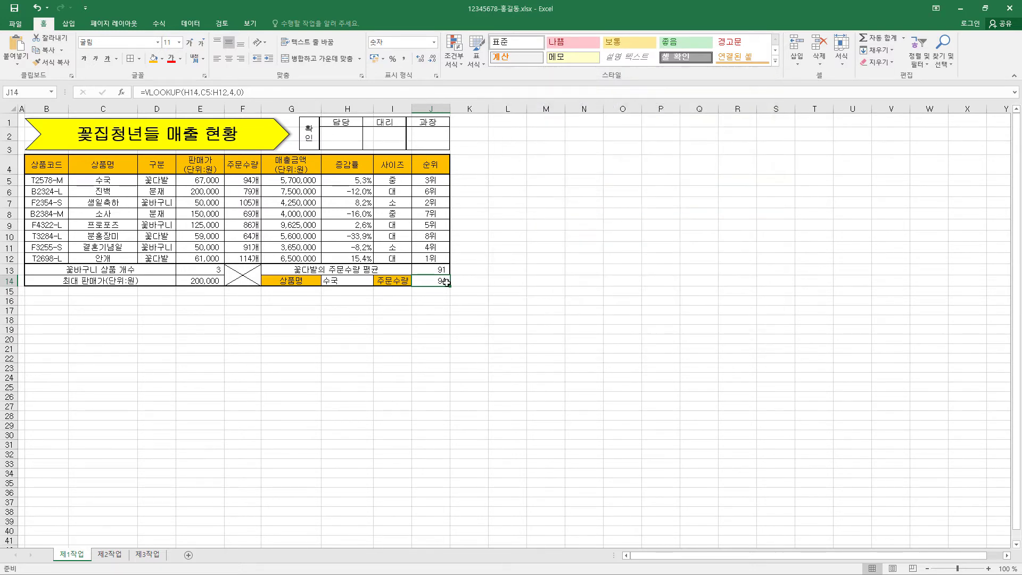
{"action": "left_click", "coordinate": [176, 92]}
{"action": "left_click", "coordinate": [122, 93]}
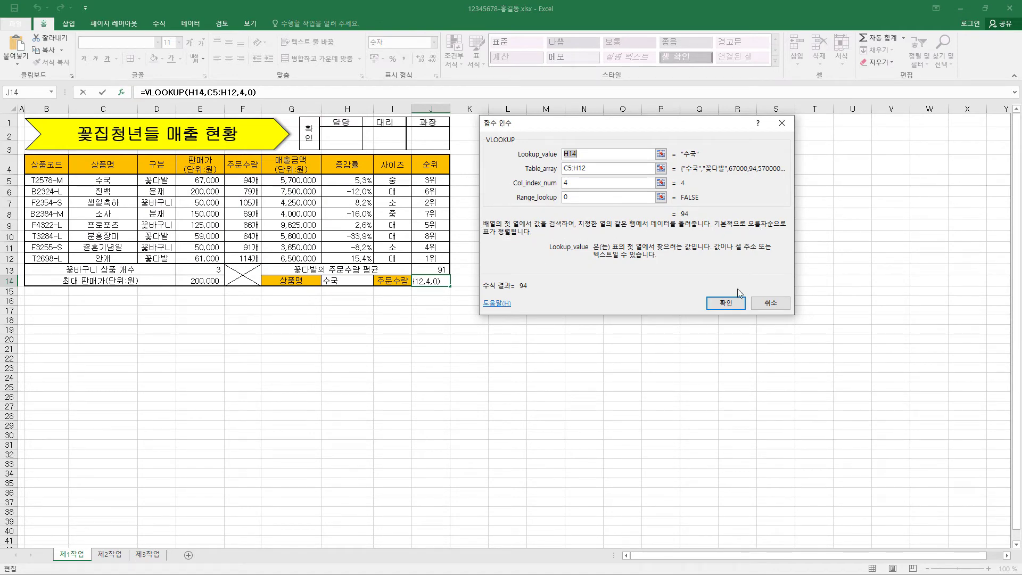
{"action": "key", "text": "Escape"}
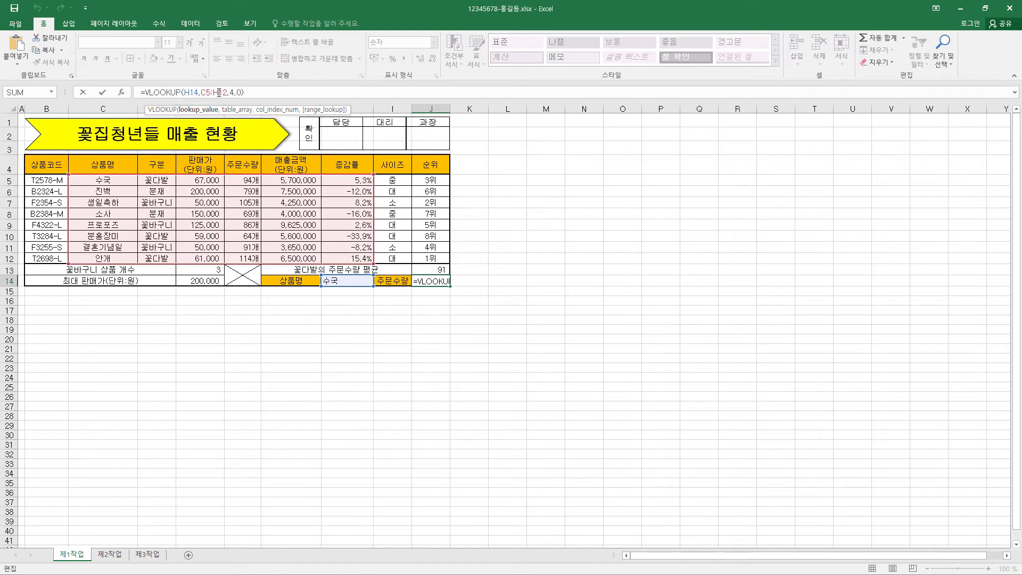
{"action": "left_click", "coordinate": [219, 92]}
{"action": "left_click", "coordinate": [236, 93]}
{"action": "left_click", "coordinate": [240, 93]}
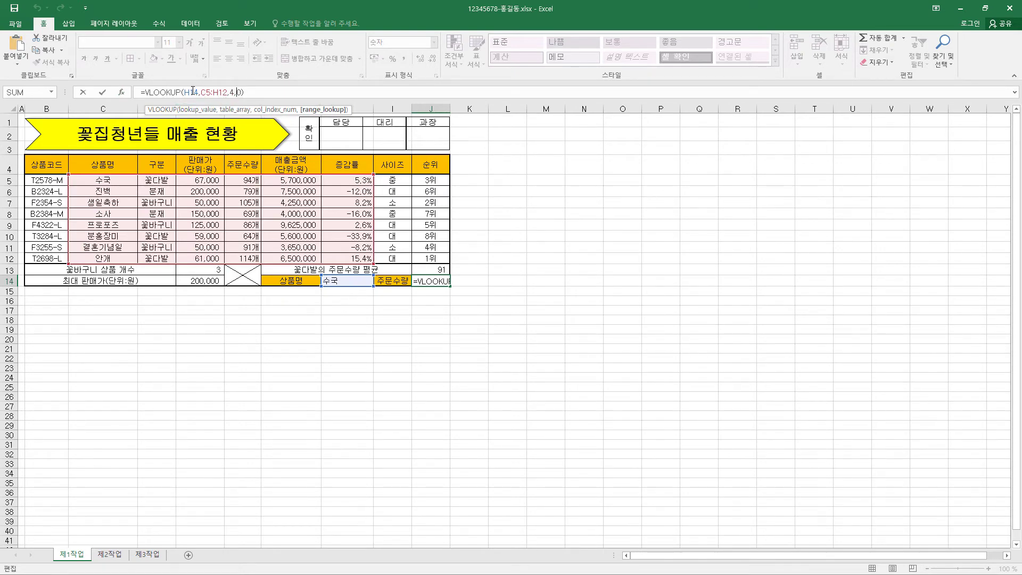
{"action": "left_click", "coordinate": [193, 92]}
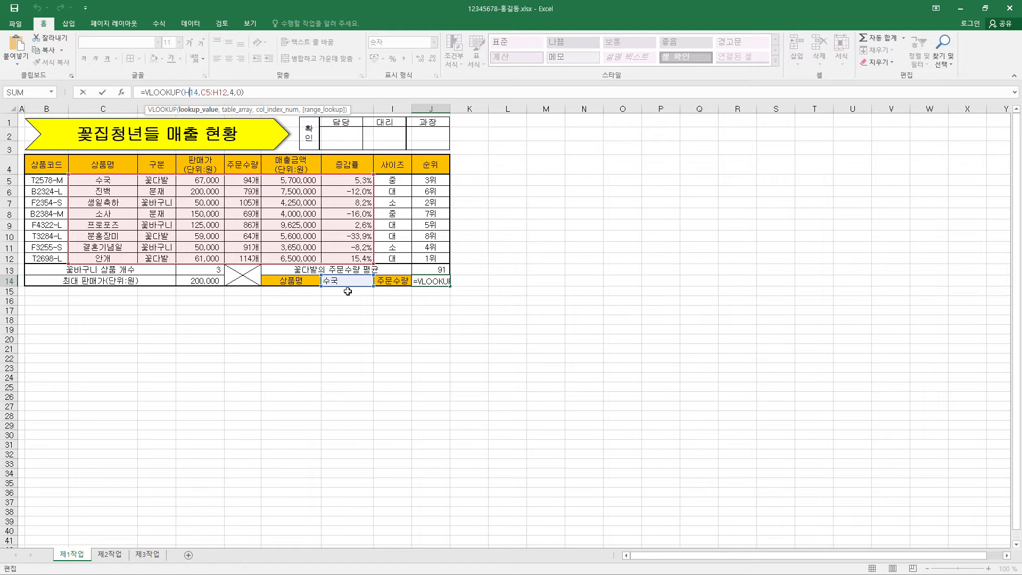
{"action": "left_click", "coordinate": [187, 93]}
{"action": "left_click", "coordinate": [209, 92]}
{"action": "left_click", "coordinate": [194, 92]}
{"action": "left_click", "coordinate": [216, 92]}
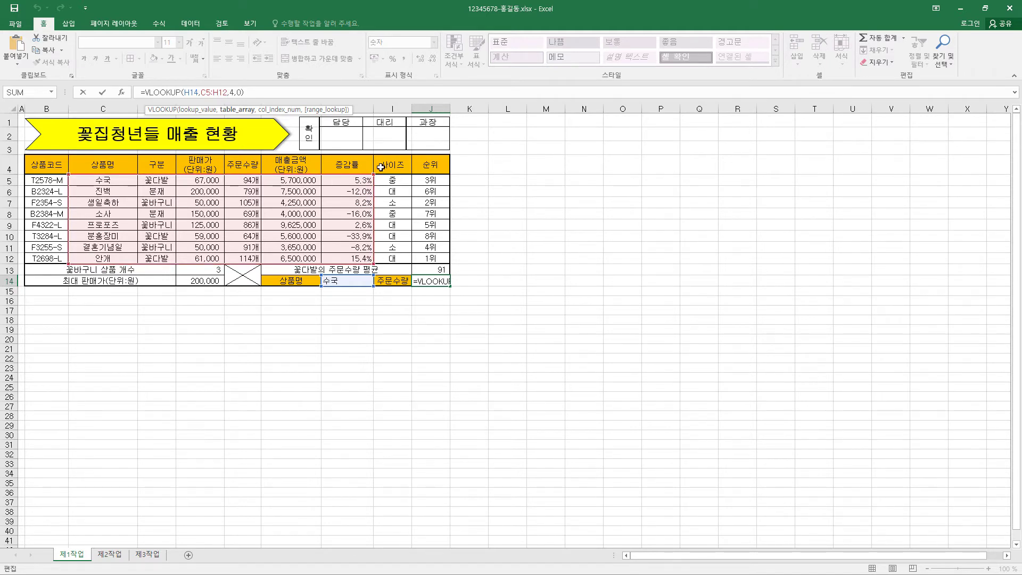
{"action": "left_click", "coordinate": [220, 92]}
{"action": "left_click", "coordinate": [232, 92]}
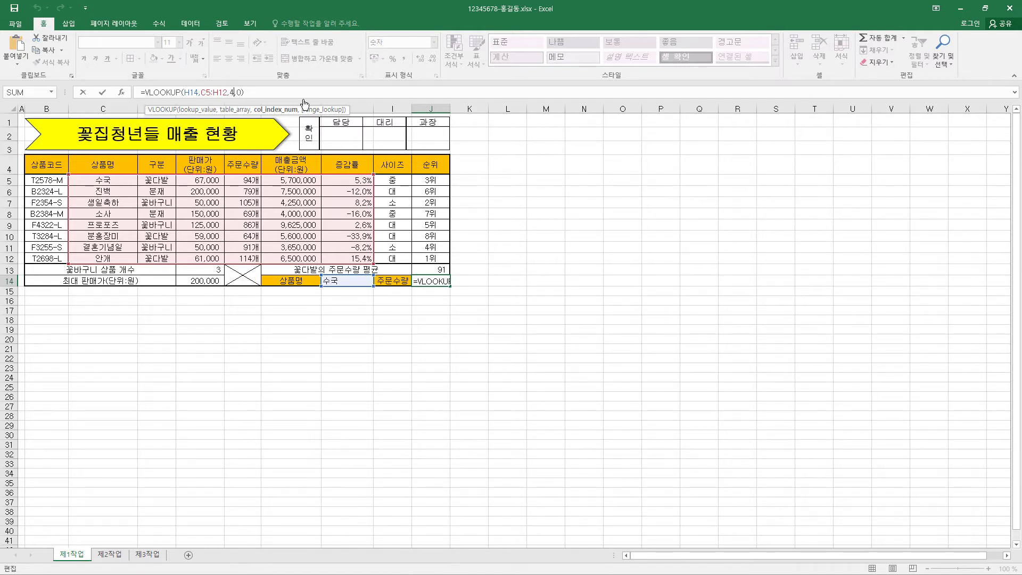
Confirm the J14 VLOOKUP through its Function Arguments dialog
{"action": "left_click", "coordinate": [241, 93]}
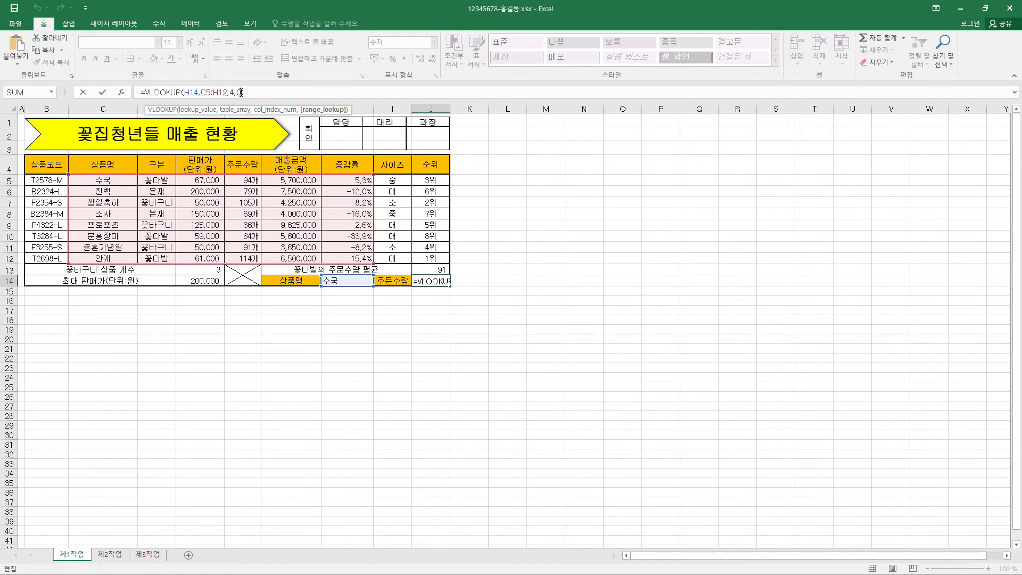
{"action": "left_click", "coordinate": [121, 93]}
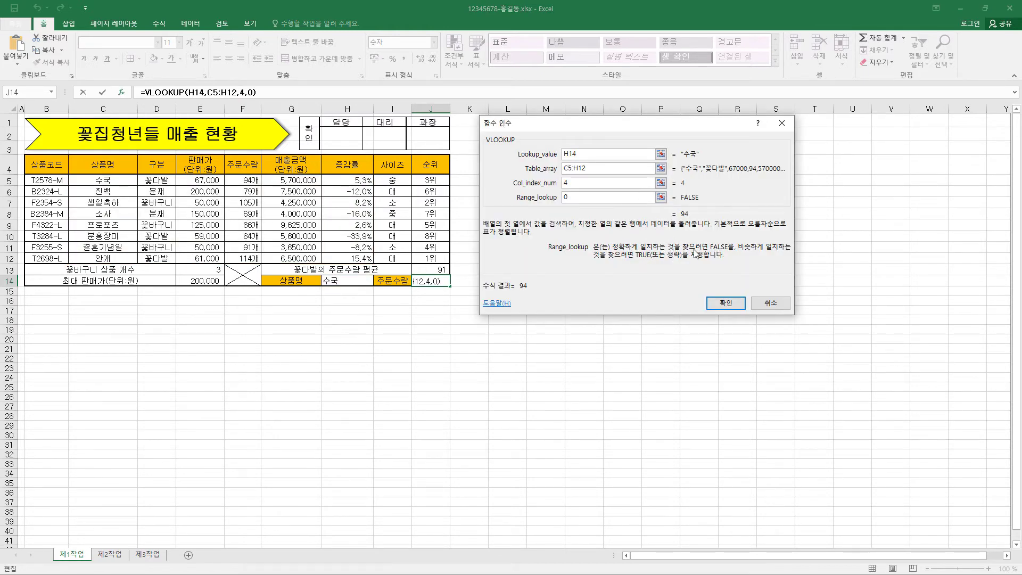
{"action": "left_click", "coordinate": [726, 304]}
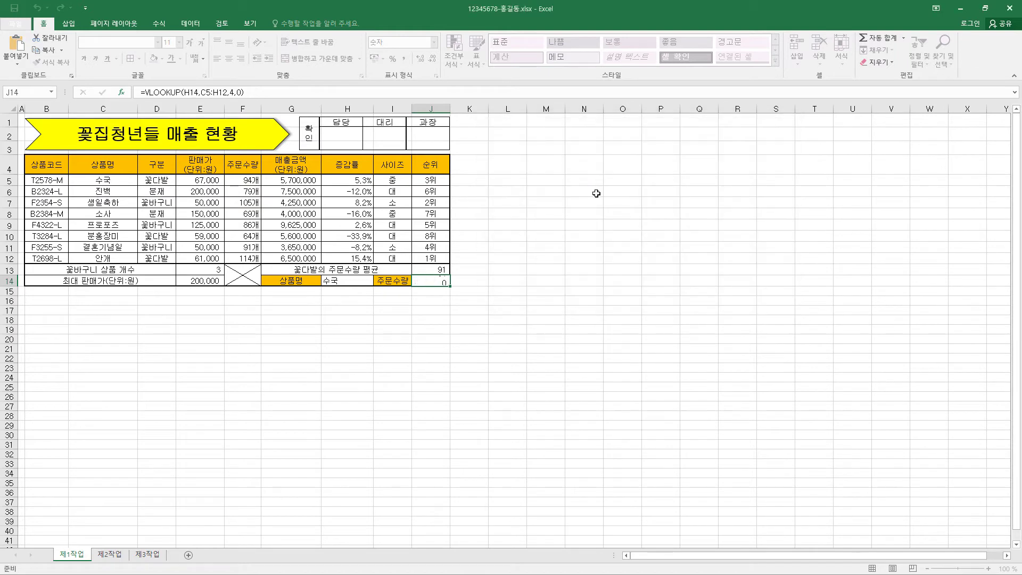
Test the H14 product dropdown with 소사 and 분홍장미, then set it back to 수국
{"action": "left_click", "coordinate": [367, 281]}
{"action": "left_click", "coordinate": [378, 281]}
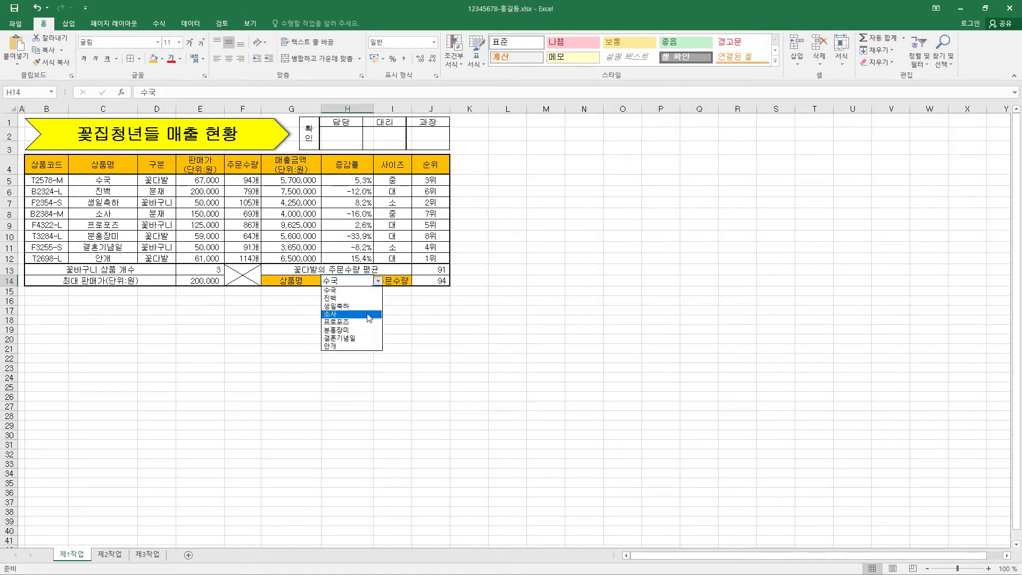
{"action": "left_click", "coordinate": [367, 314]}
{"action": "left_click", "coordinate": [378, 281]}
{"action": "left_click", "coordinate": [369, 331]}
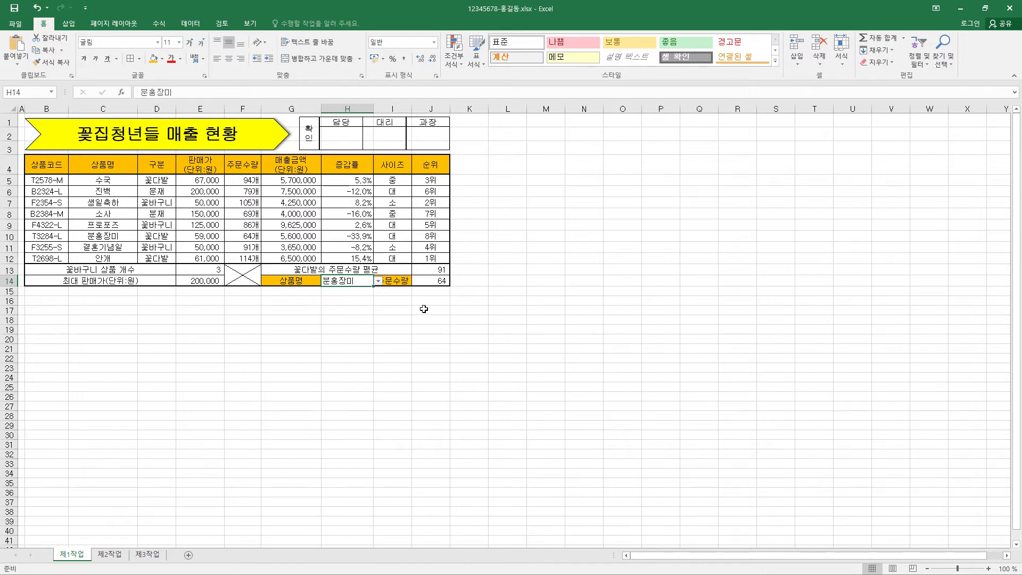
{"action": "left_click", "coordinate": [377, 280]}
{"action": "left_click", "coordinate": [369, 292]}
Select B5:J12 and start a formula-based conditional rule =$F5>=100
{"action": "left_click", "coordinate": [55, 180]}
{"action": "left_click_drag", "start_coordinate": [158, 185], "coordinate": [427, 256]}
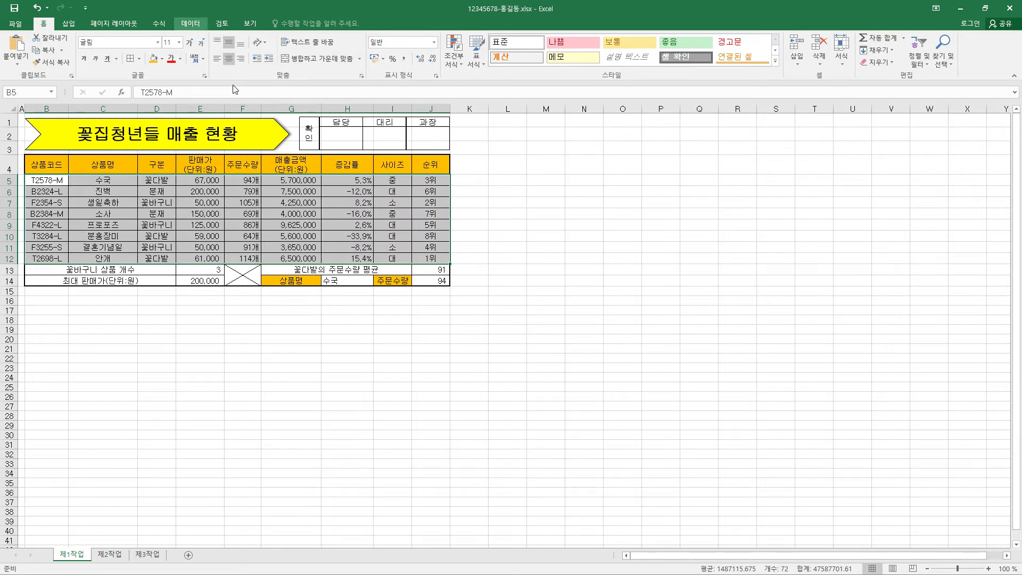
{"action": "left_click", "coordinate": [461, 66]}
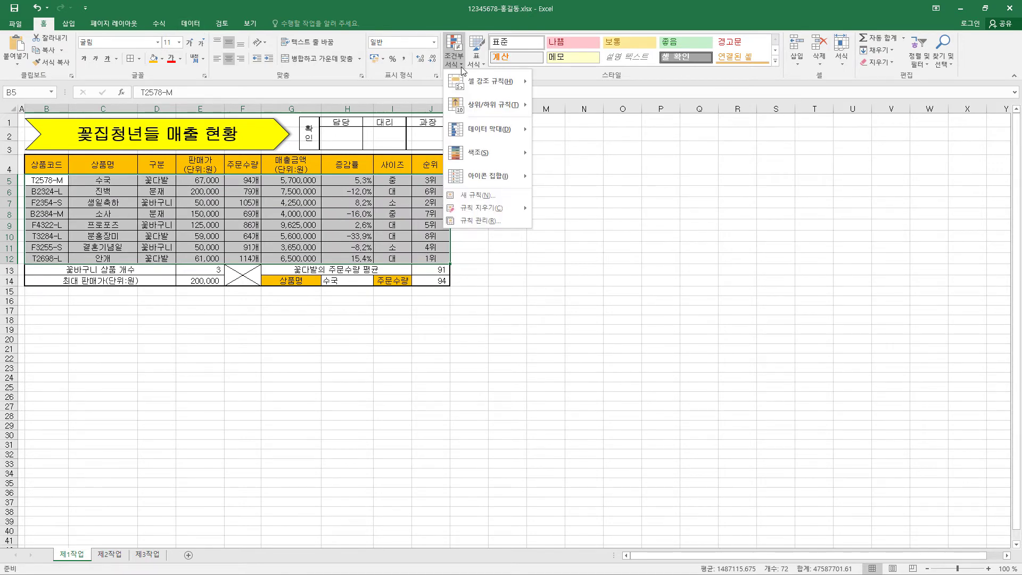
{"action": "left_click", "coordinate": [491, 193]}
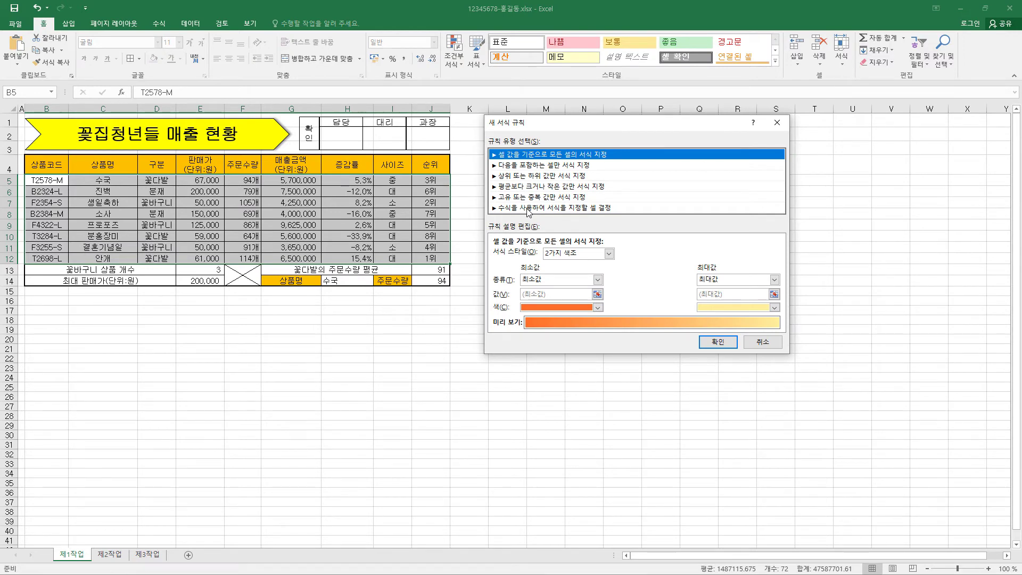
{"action": "left_click", "coordinate": [528, 208]}
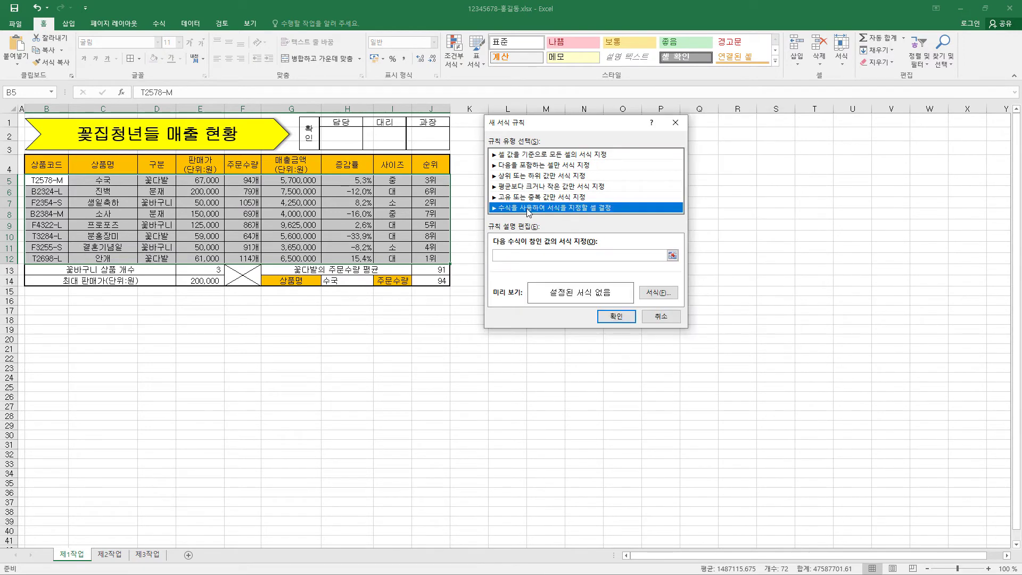
{"action": "left_click", "coordinate": [540, 255]}
{"action": "type", "text": "="}
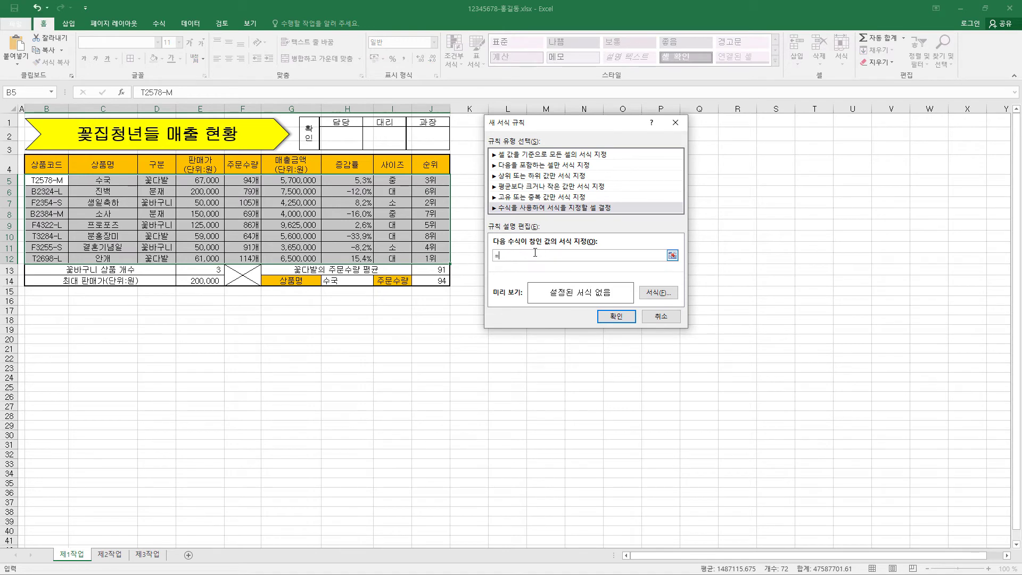
{"action": "left_click", "coordinate": [247, 181]}
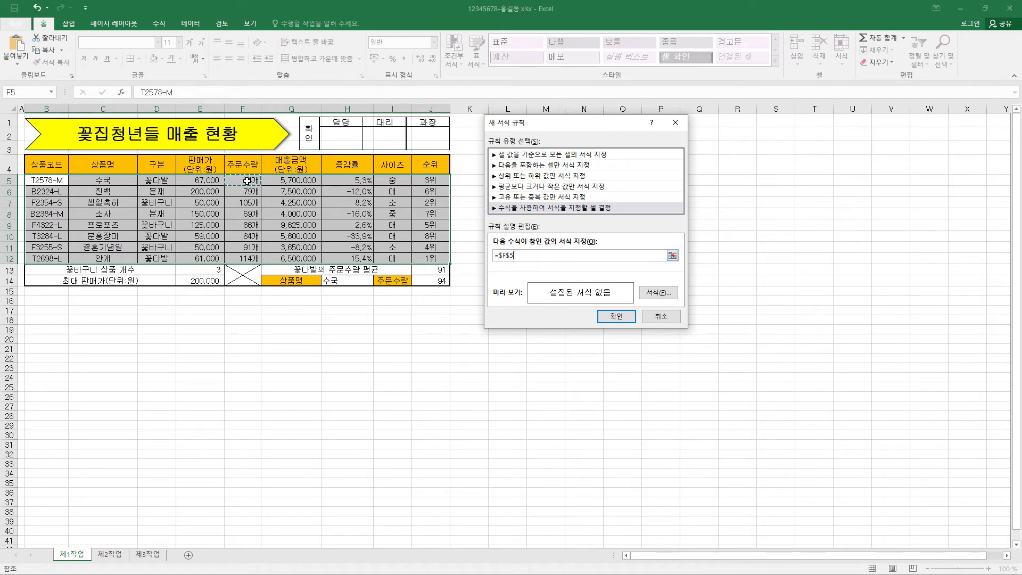
{"action": "left_click", "coordinate": [509, 255]}
{"action": "key", "text": "Delete"}
{"action": "key", "text": "F2"}
{"action": "type", "text": ">=100"}
Format the rule's font as bold blue and apply it
{"action": "left_click", "coordinate": [666, 293]}
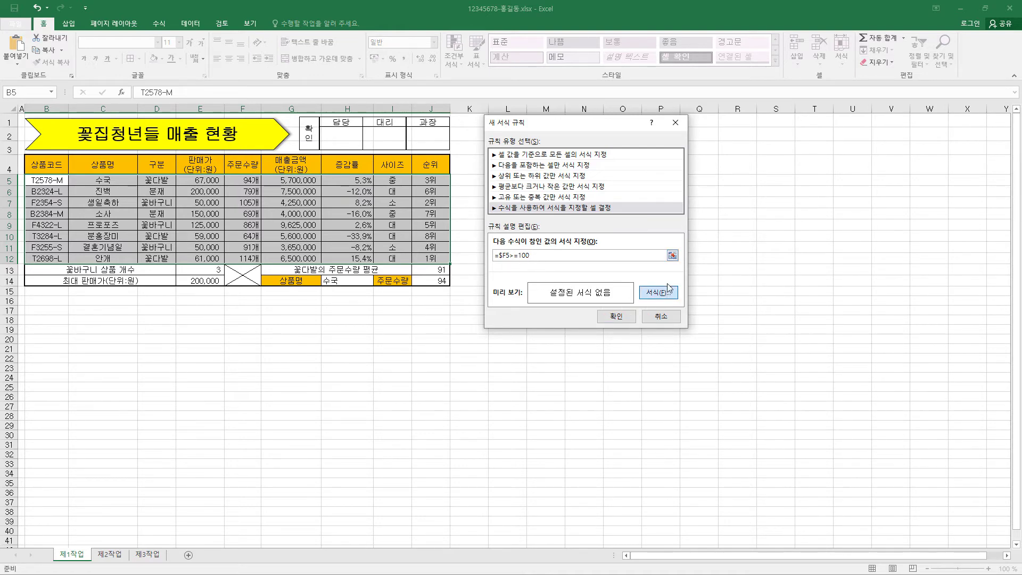
{"action": "left_click", "coordinate": [667, 146]}
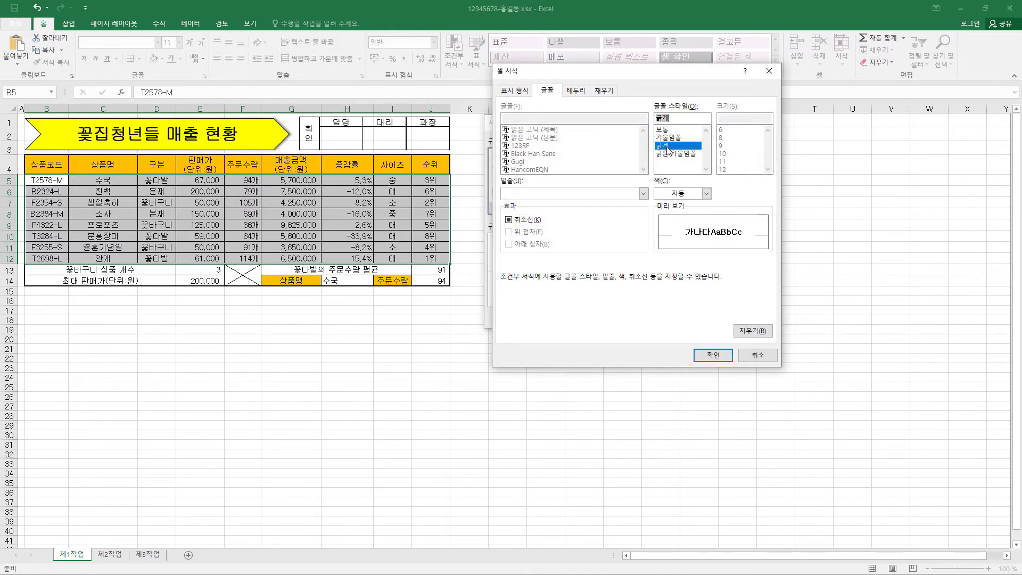
{"action": "left_click", "coordinate": [706, 193]}
{"action": "left_click", "coordinate": [691, 259]}
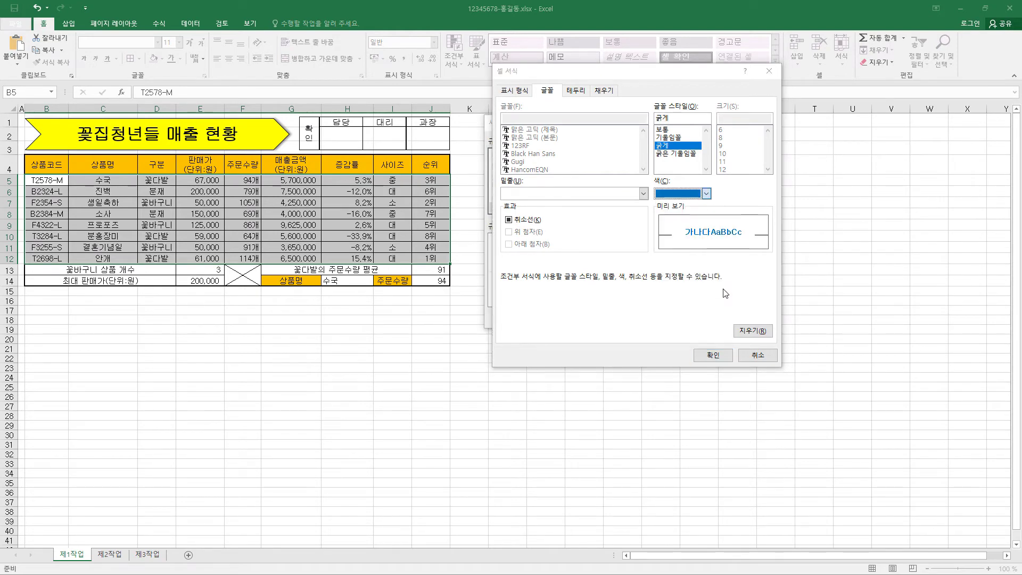
{"action": "left_click", "coordinate": [713, 355]}
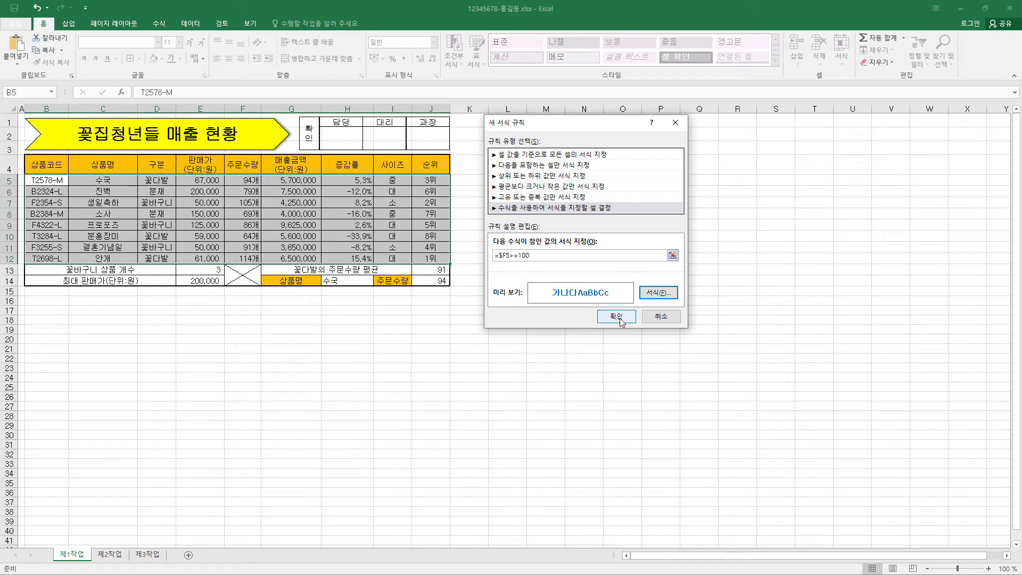
{"action": "left_click", "coordinate": [617, 316]}
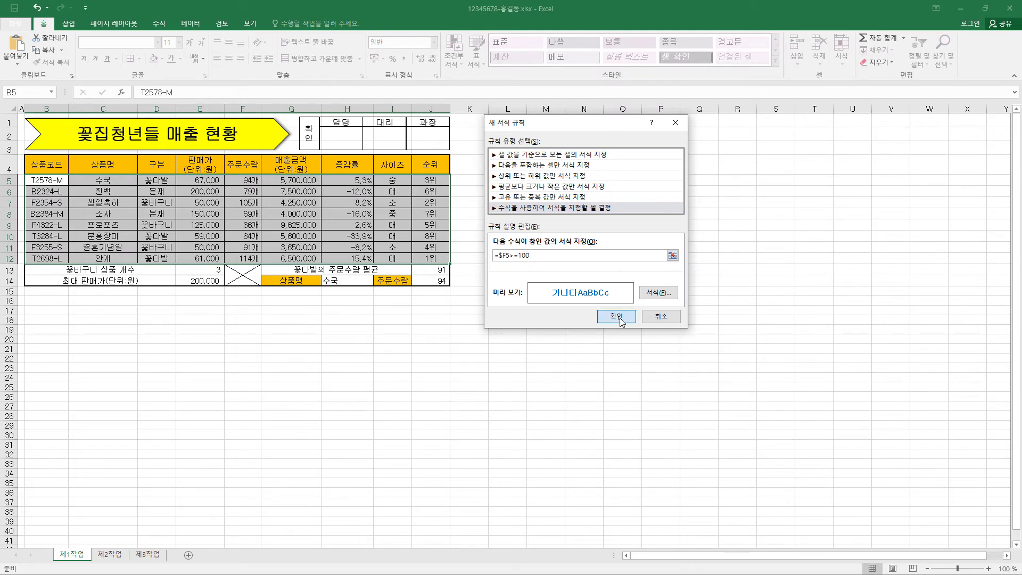
{"action": "left_click", "coordinate": [257, 204]}
Copy B4:H12 and paste it at B2 on 제2작업, keeping source column widths
{"action": "left_click", "coordinate": [253, 257]}
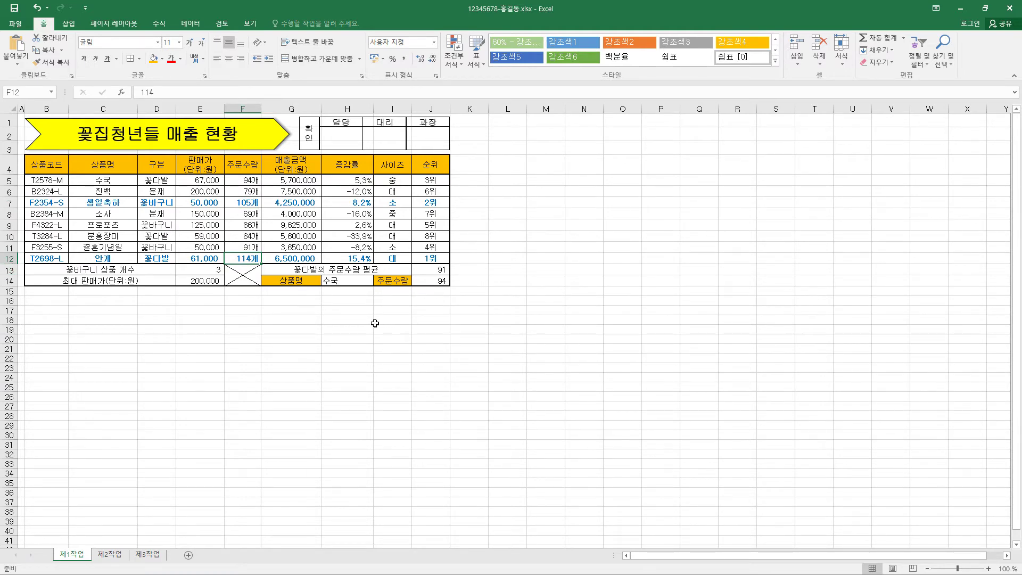
{"action": "mouse_move", "coordinate": [53, 168]}
{"action": "left_mouse_down"}
{"action": "mouse_move", "coordinate": [329, 192]}
{"action": "mouse_move", "coordinate": [353, 256]}
{"action": "left_mouse_up"}
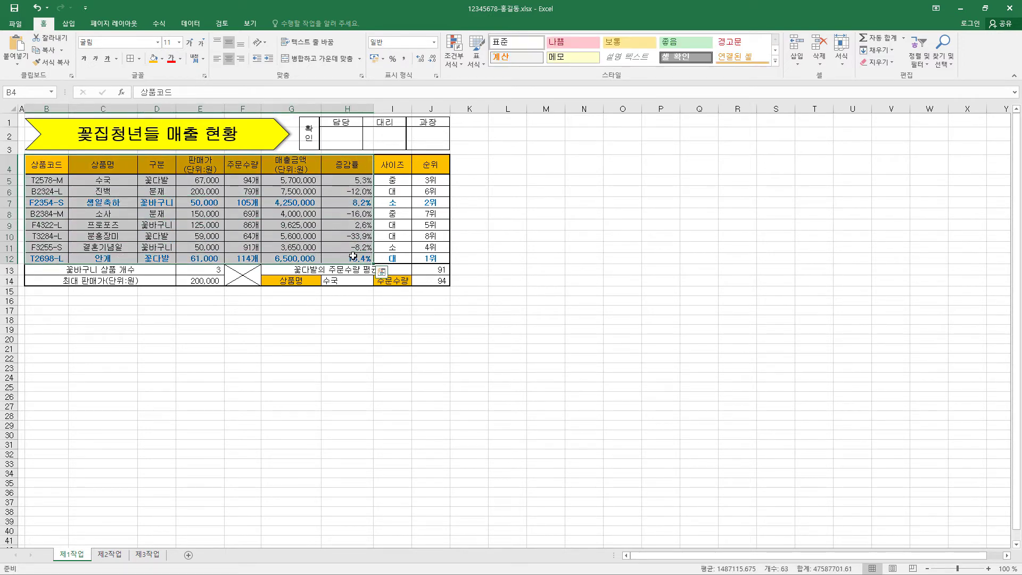
{"action": "key", "text": "ctrl+c"}
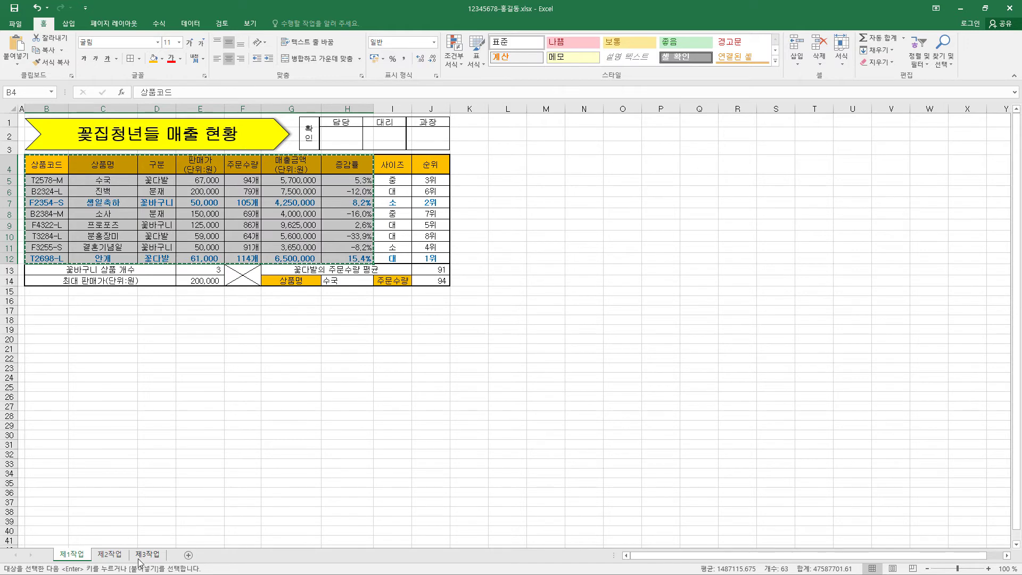
{"action": "left_click", "coordinate": [118, 555]}
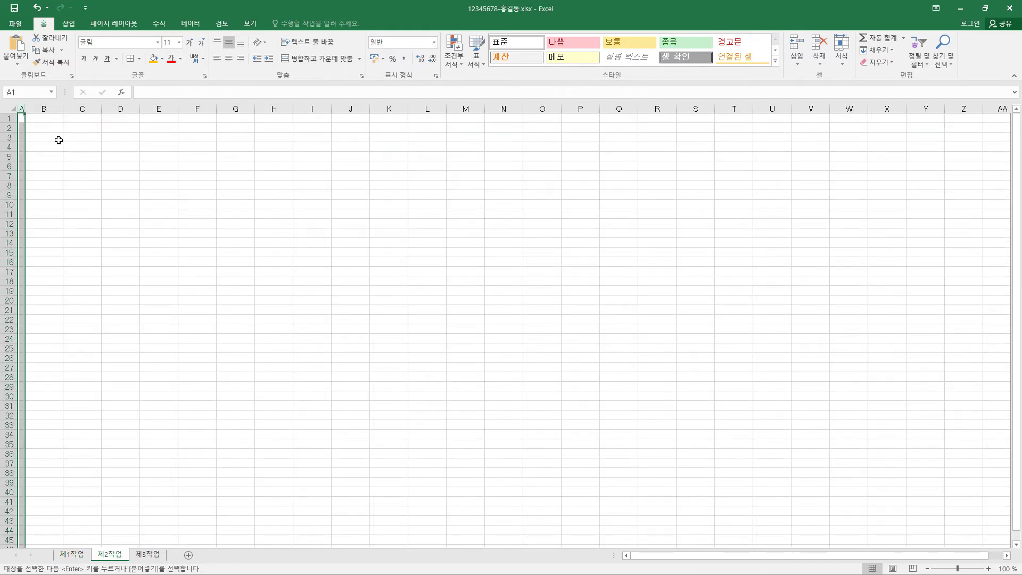
{"action": "left_click", "coordinate": [54, 131]}
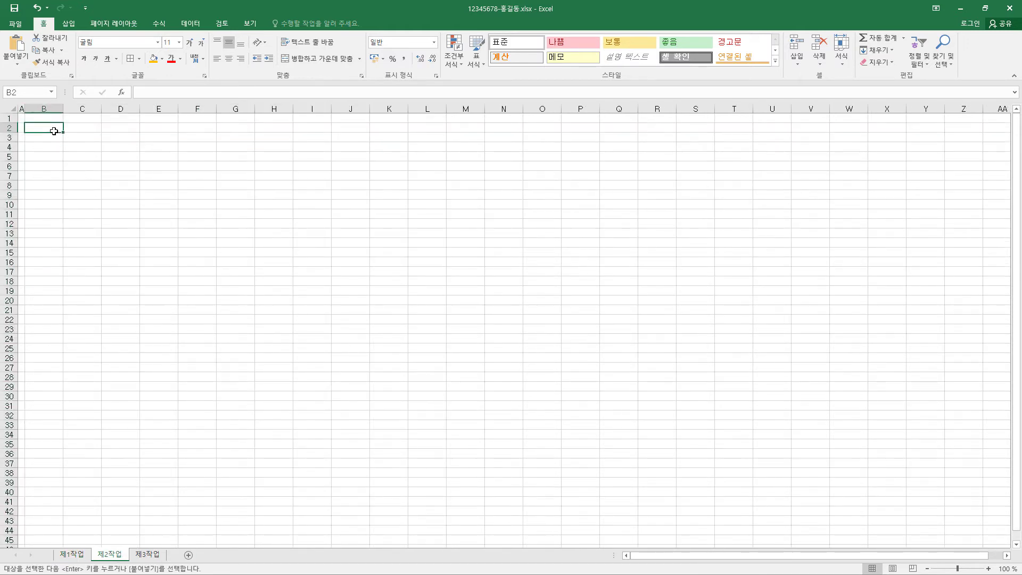
{"action": "left_click", "coordinate": [23, 65]}
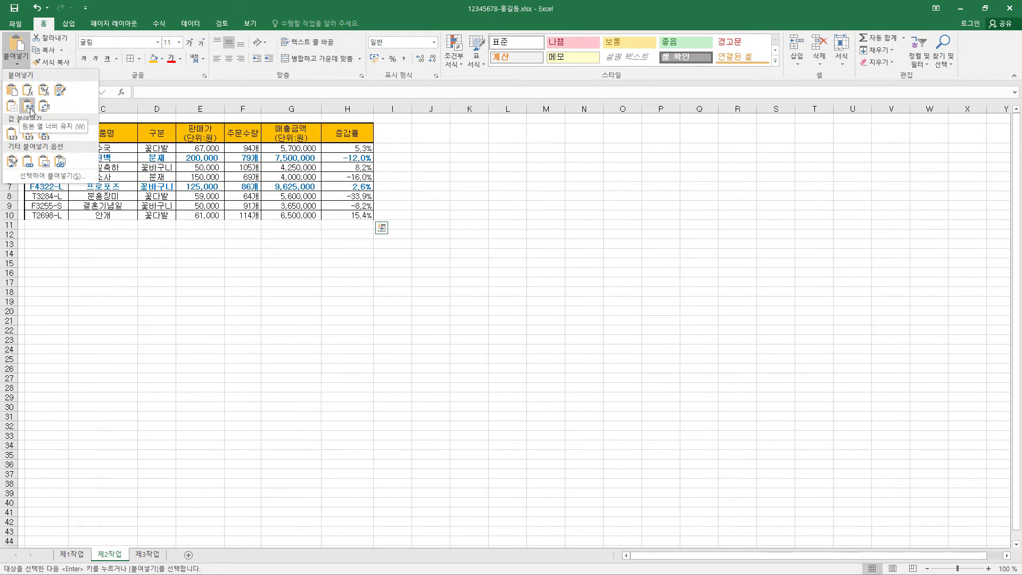
{"action": "left_click", "coordinate": [28, 107]}
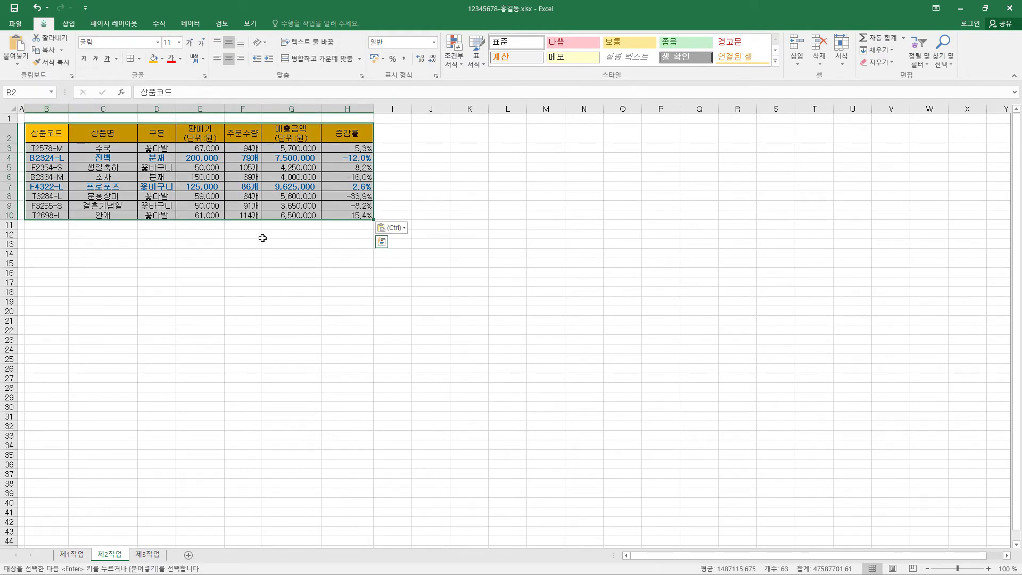
Merge B11:G11 and enter the label 매출금액(단위:원)의 전체 평균
{"action": "left_click_drag", "start_coordinate": [56, 225], "coordinate": [285, 226]}
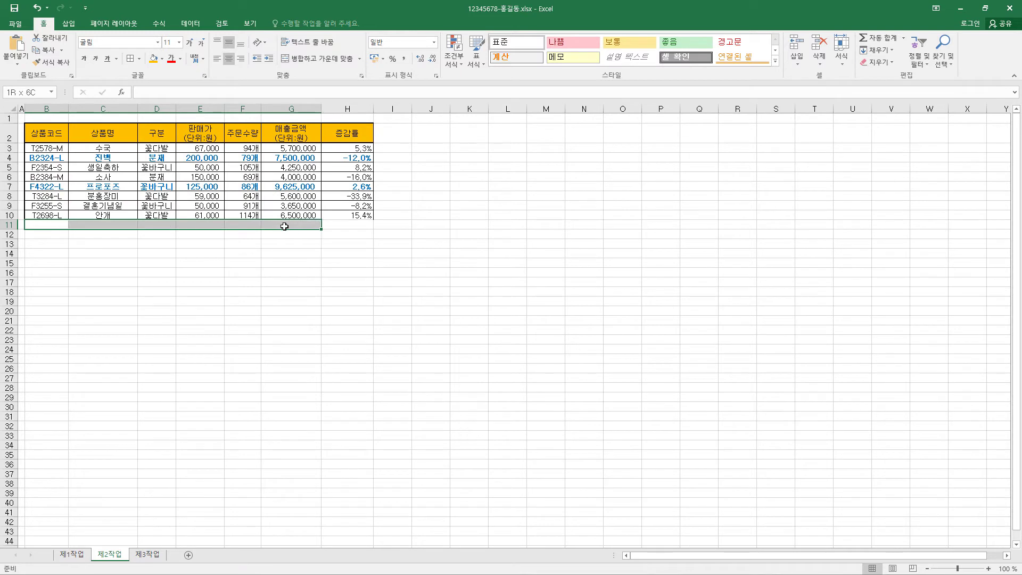
{"action": "left_click", "coordinate": [337, 59]}
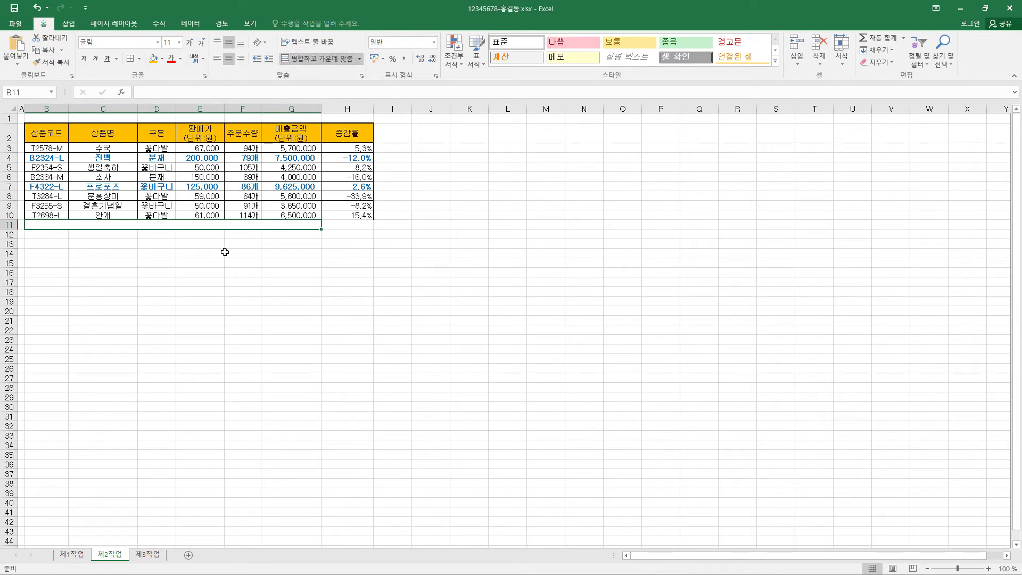
{"action": "type", "text": "매출금액(단위:원)의 전체 평균"}
{"action": "left_click", "coordinate": [336, 224]}
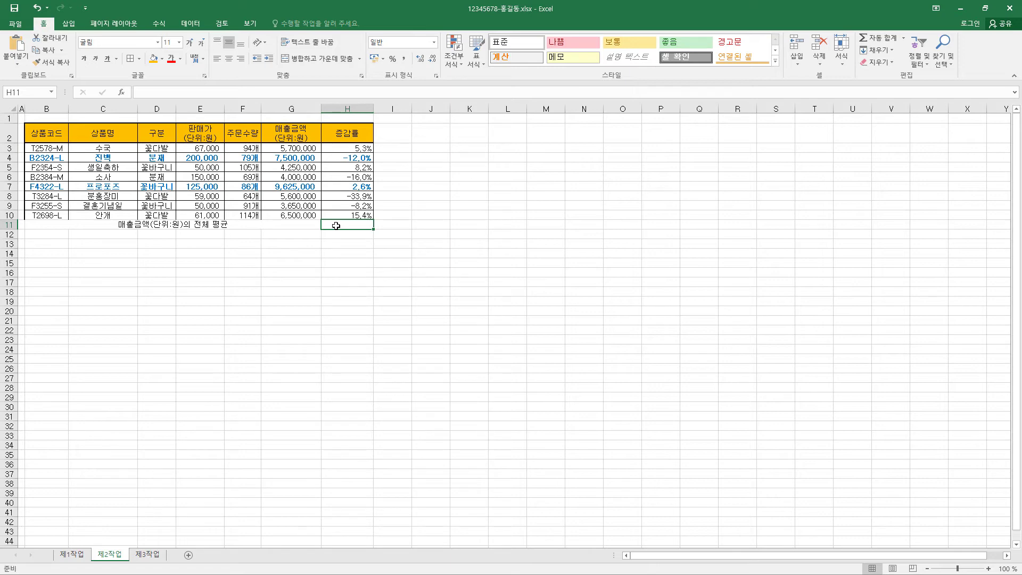
Enter =AVERAGE(G3:G10) in H11 and give it the sales amounts' accounting format
{"action": "type", "text": "="}
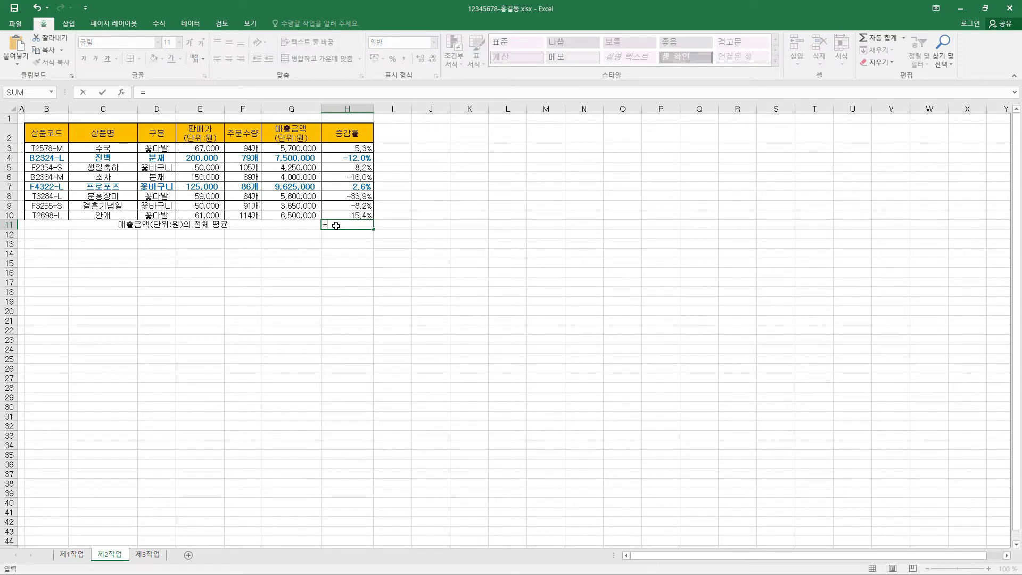
{"action": "type", "text": "AVERAGE(G3:G10)"}
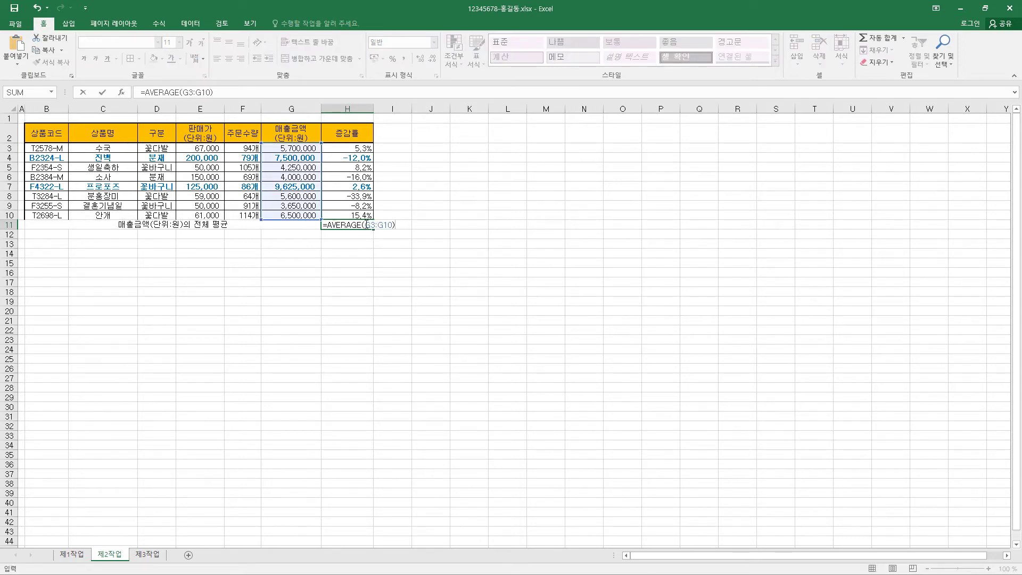
{"action": "left_click_drag", "start_coordinate": [367, 224], "coordinate": [391, 223]}
{"action": "left_click", "coordinate": [363, 225]}
{"action": "left_click_drag", "start_coordinate": [366, 224], "coordinate": [394, 225]}
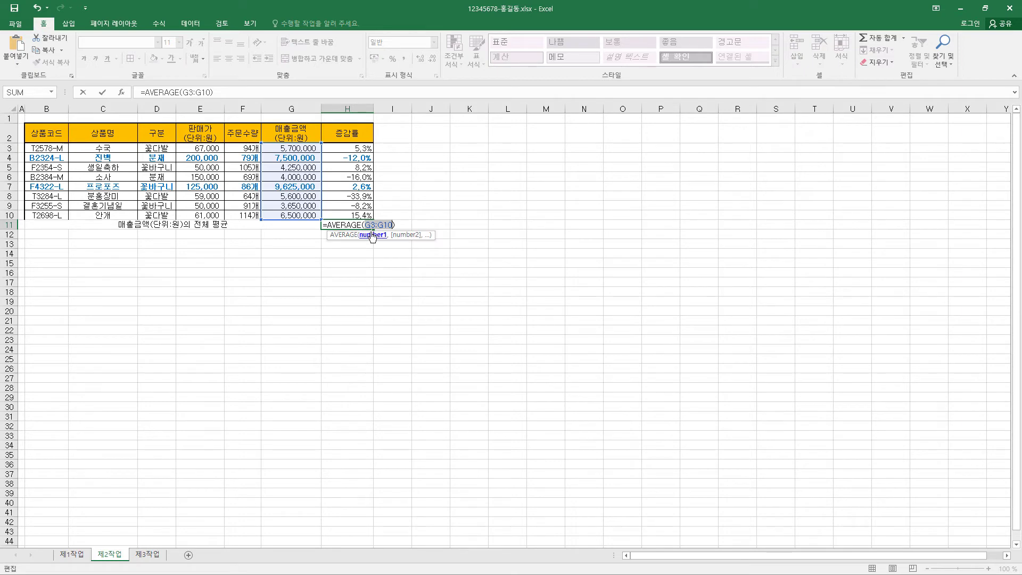
{"action": "key", "text": "Return"}
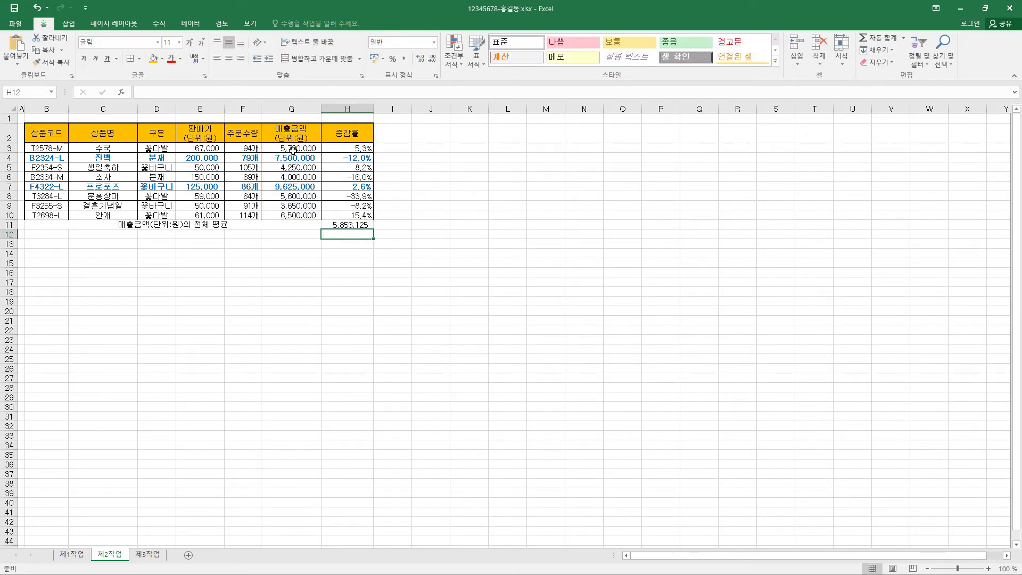
{"action": "left_click_drag", "start_coordinate": [293, 150], "coordinate": [317, 214]}
{"action": "left_click", "coordinate": [369, 225]}
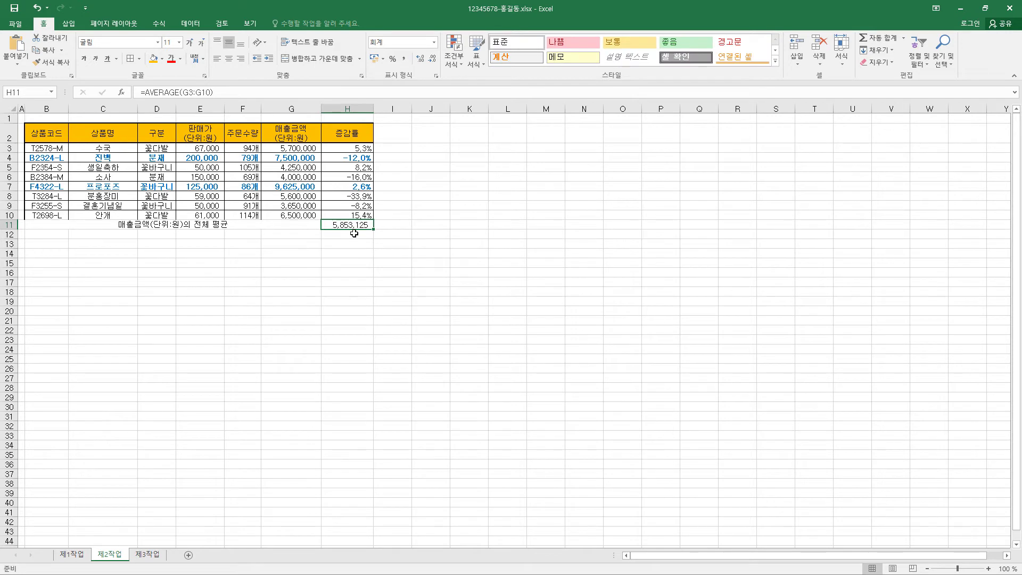
Apply All Borders to B11:H11, keeping the label centred
{"action": "left_click", "coordinate": [57, 224]}
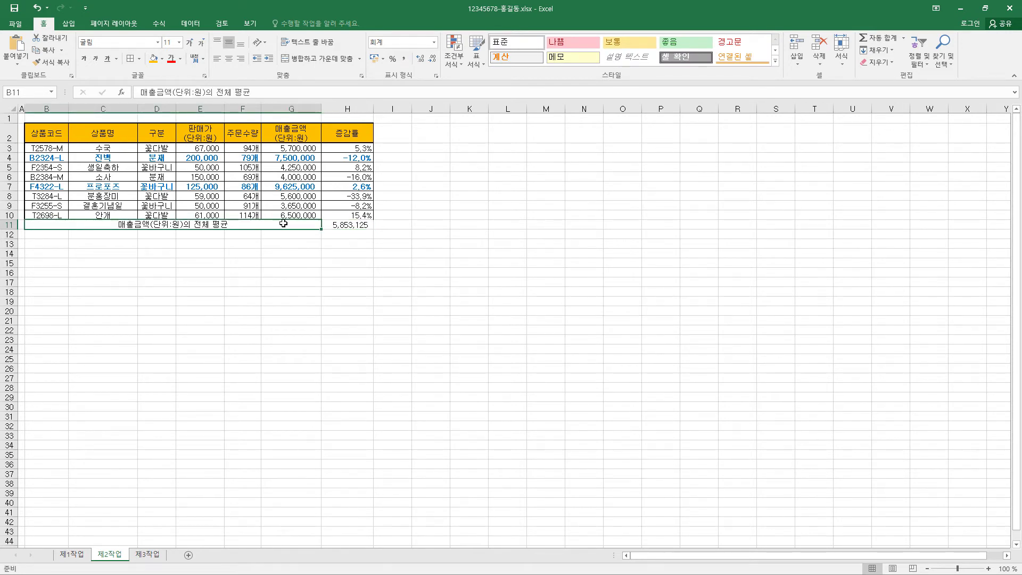
{"action": "left_click_drag", "start_coordinate": [283, 224], "coordinate": [343, 224]}
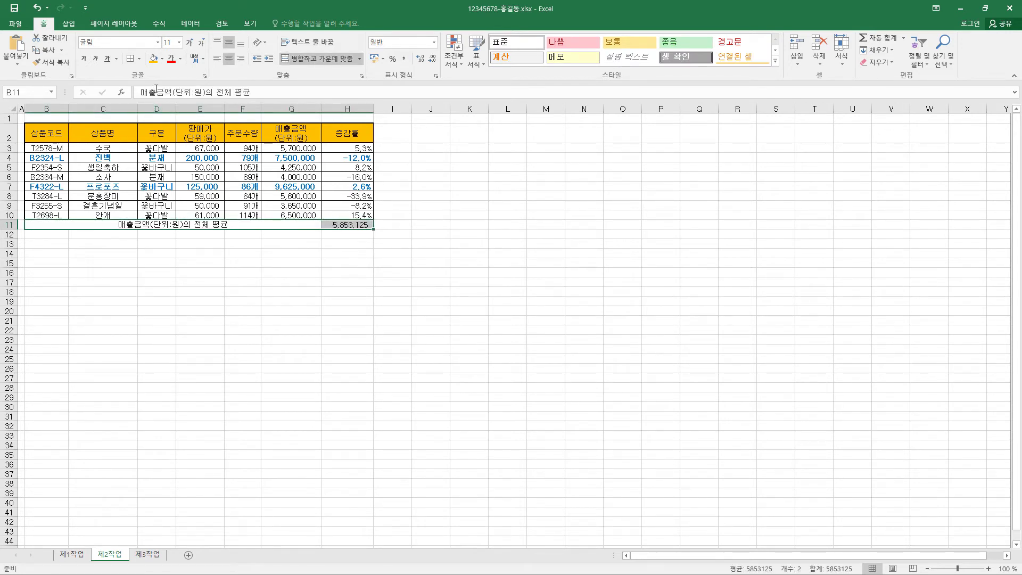
{"action": "left_click", "coordinate": [139, 58]}
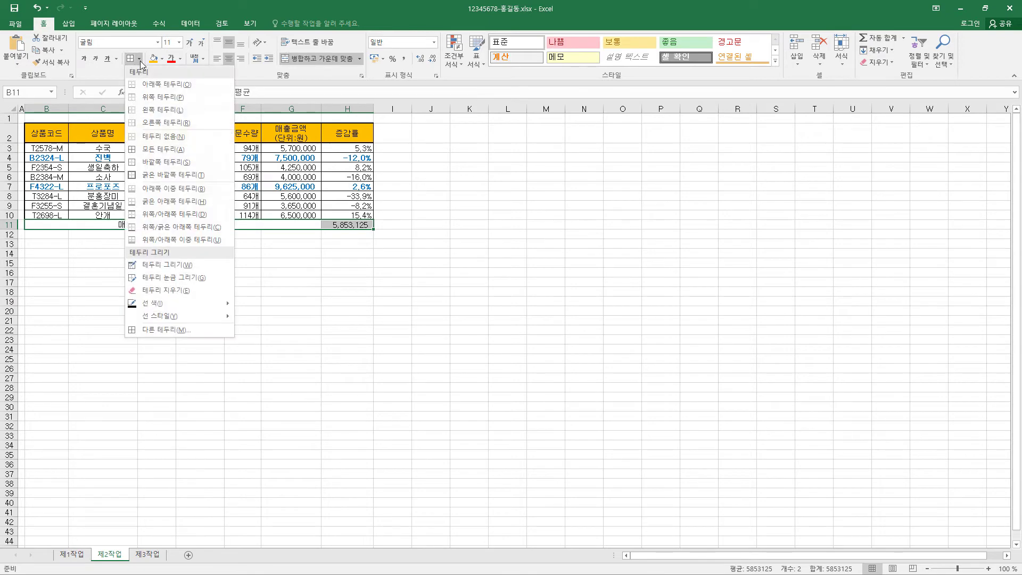
{"action": "left_click", "coordinate": [145, 150]}
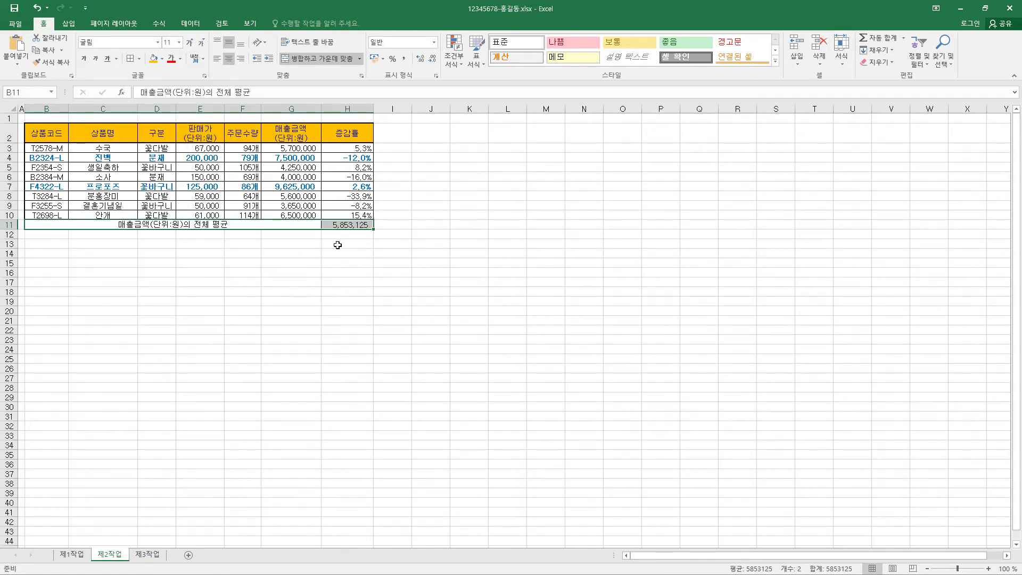
{"action": "left_click", "coordinate": [229, 62]}
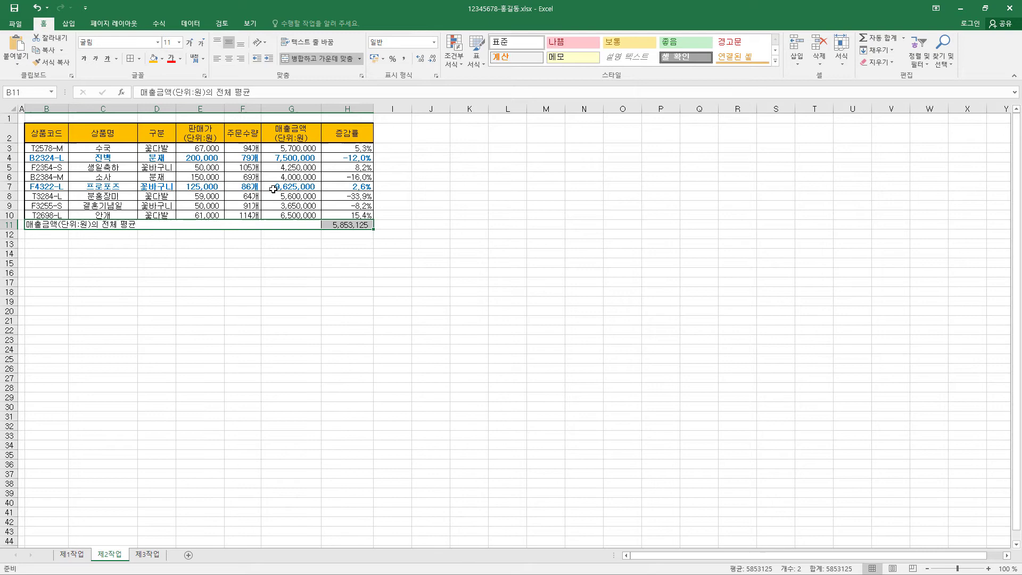
{"action": "left_click", "coordinate": [228, 62]}
{"action": "left_click", "coordinate": [350, 224]}
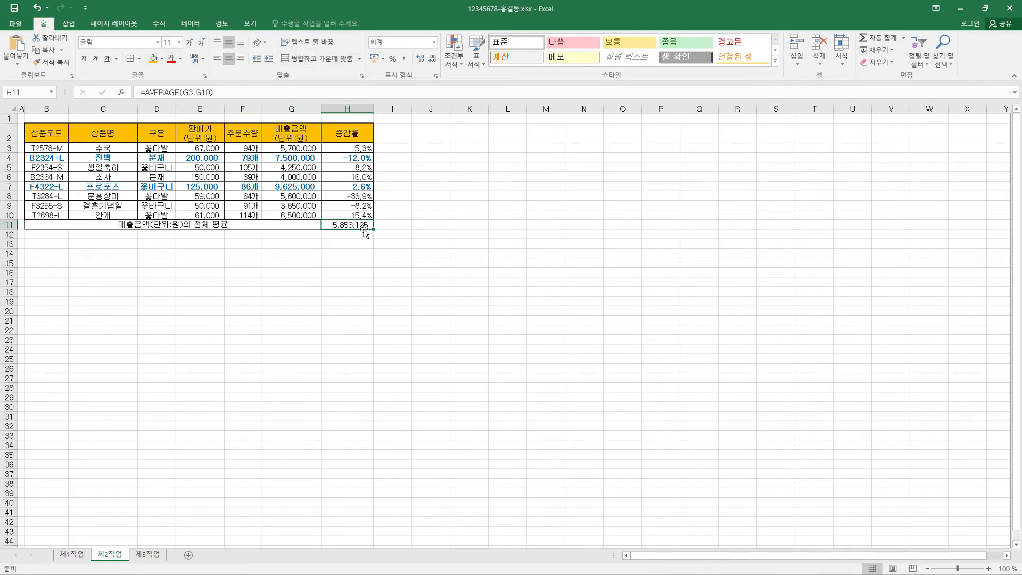
Goal Seek H11 to 5,900,000 by changing G3
{"action": "left_click", "coordinate": [190, 23]}
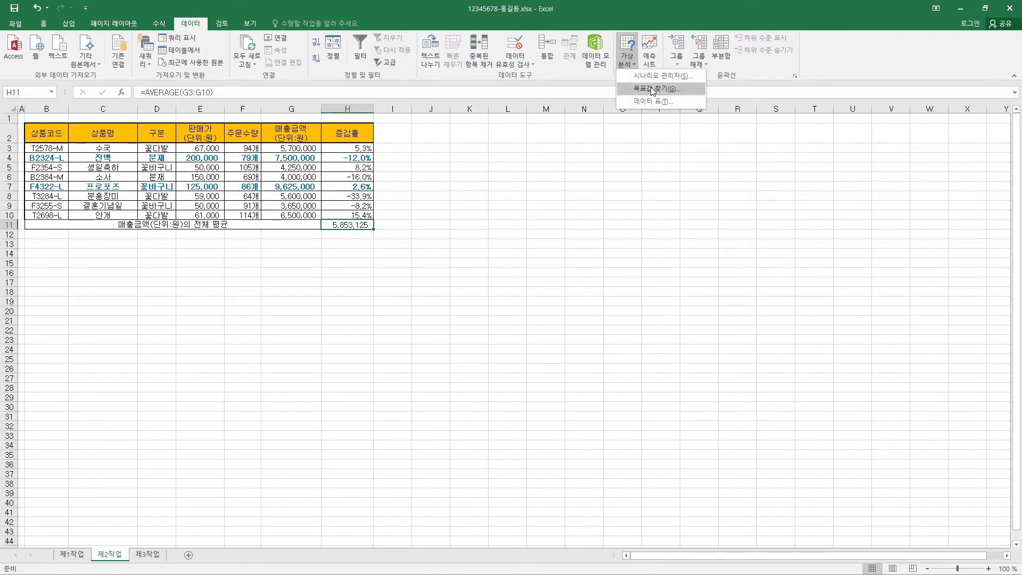
{"action": "left_click", "coordinate": [651, 87]}
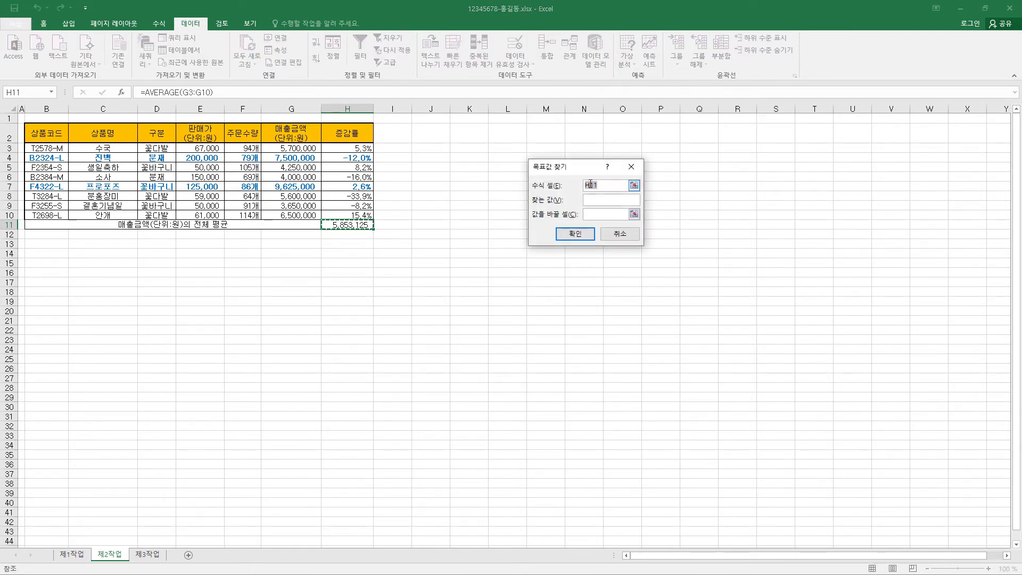
{"action": "left_click_drag", "start_coordinate": [585, 172], "coordinate": [484, 151]}
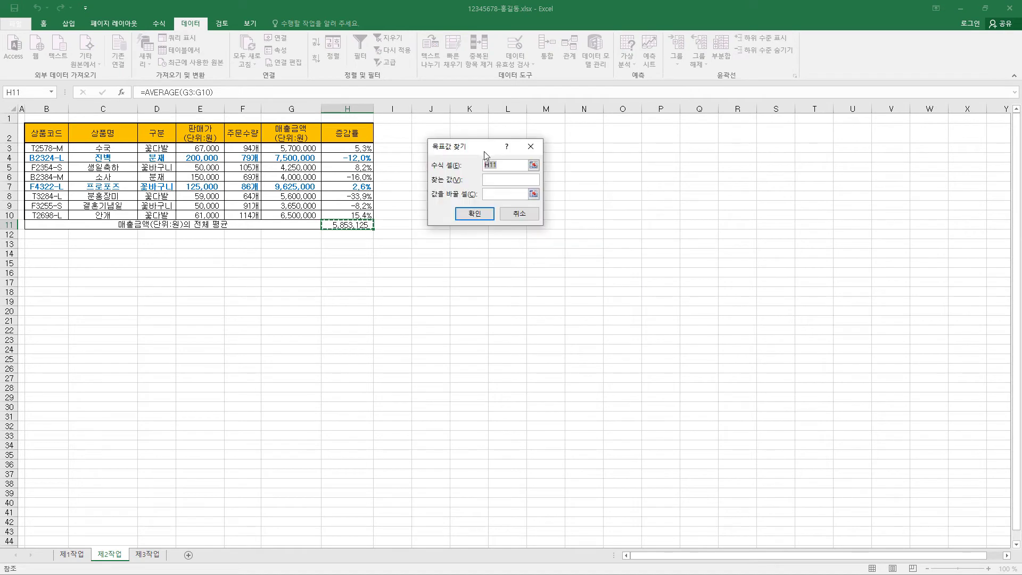
{"action": "left_click", "coordinate": [491, 181]}
{"action": "type", "text": "5900000"}
{"action": "left_click", "coordinate": [300, 148]}
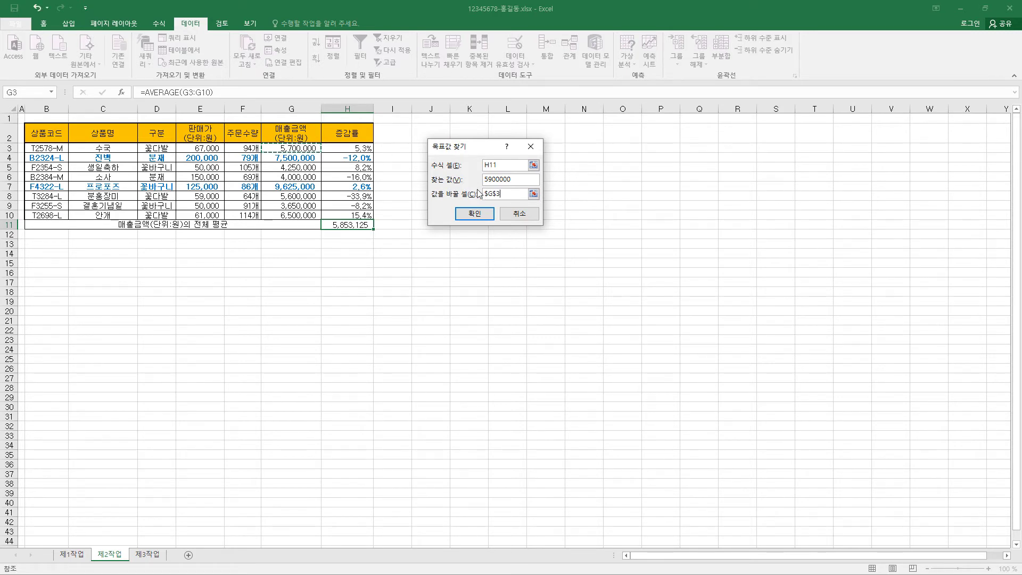
{"action": "left_click", "coordinate": [477, 215]}
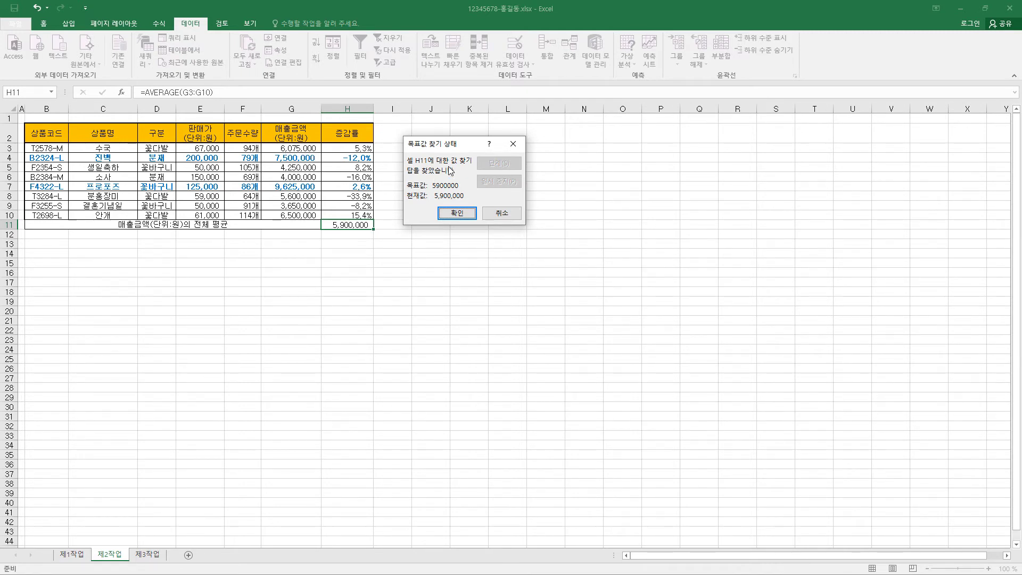
{"action": "left_click", "coordinate": [457, 214]}
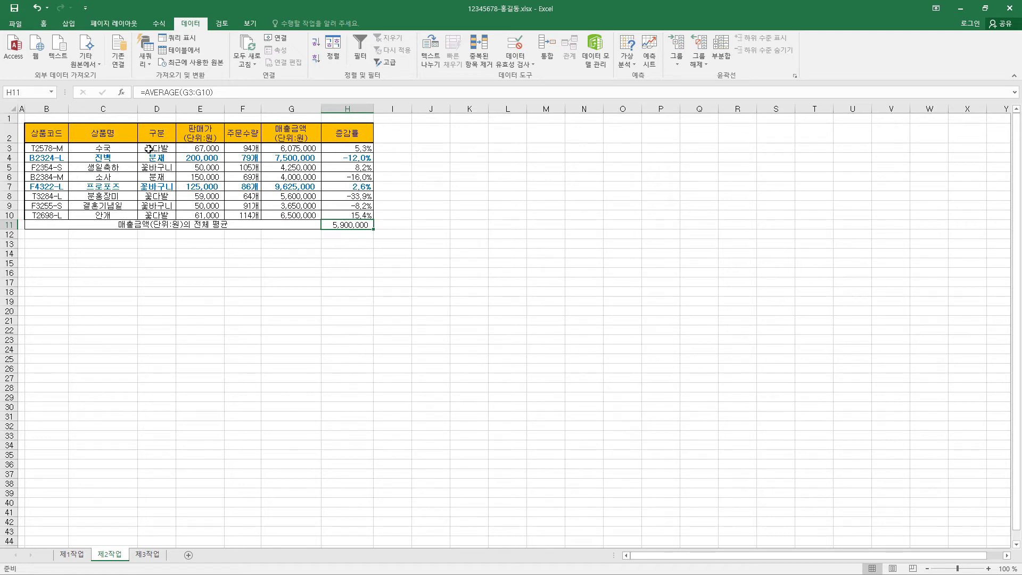
Copy the 구분 and 주문수량 headers from D2 and F2
{"action": "left_click", "coordinate": [159, 135]}
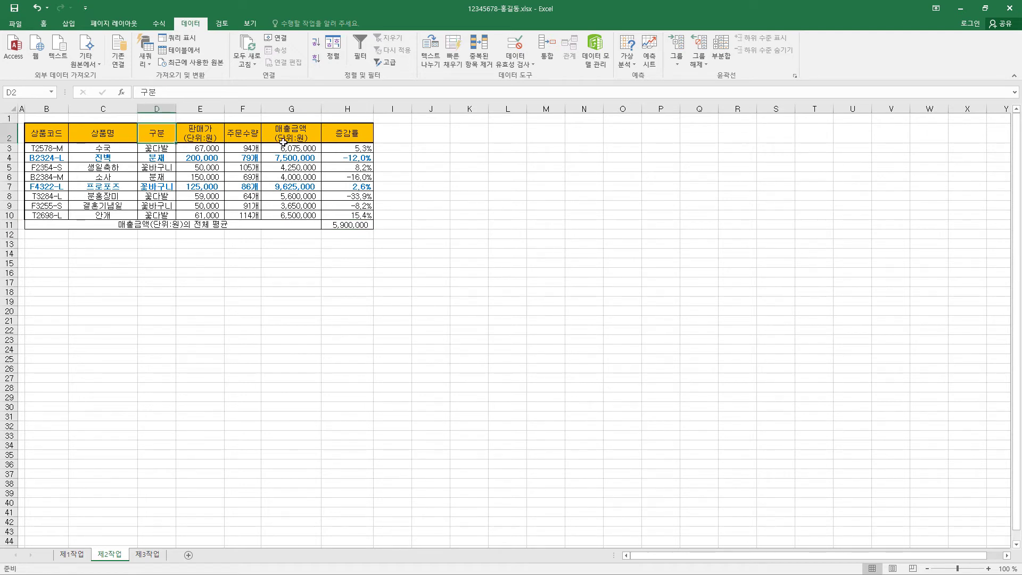
{"action": "left_click", "coordinate": [249, 135], "text": "ctrl"}
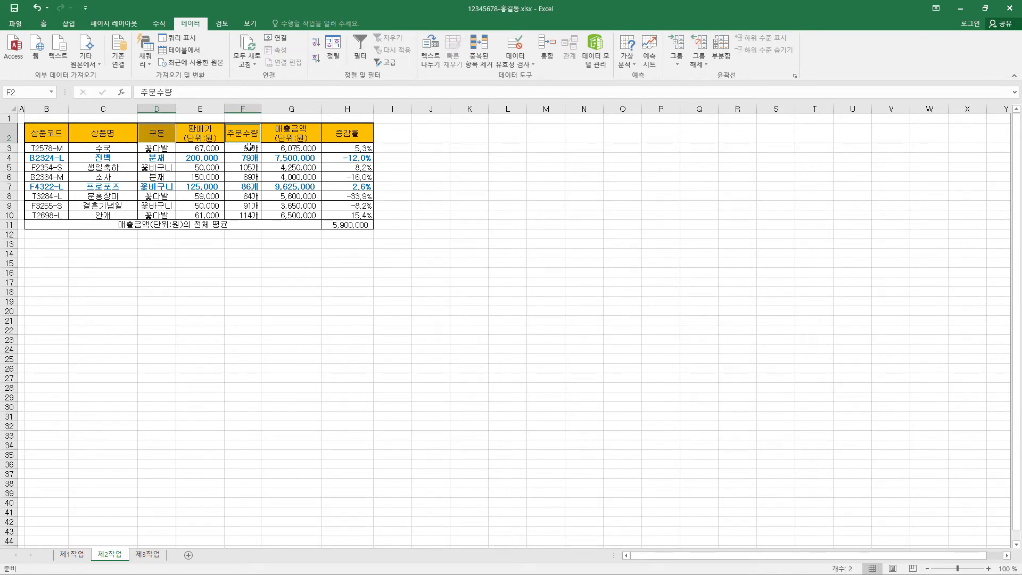
{"action": "key", "text": "ctrl+c"}
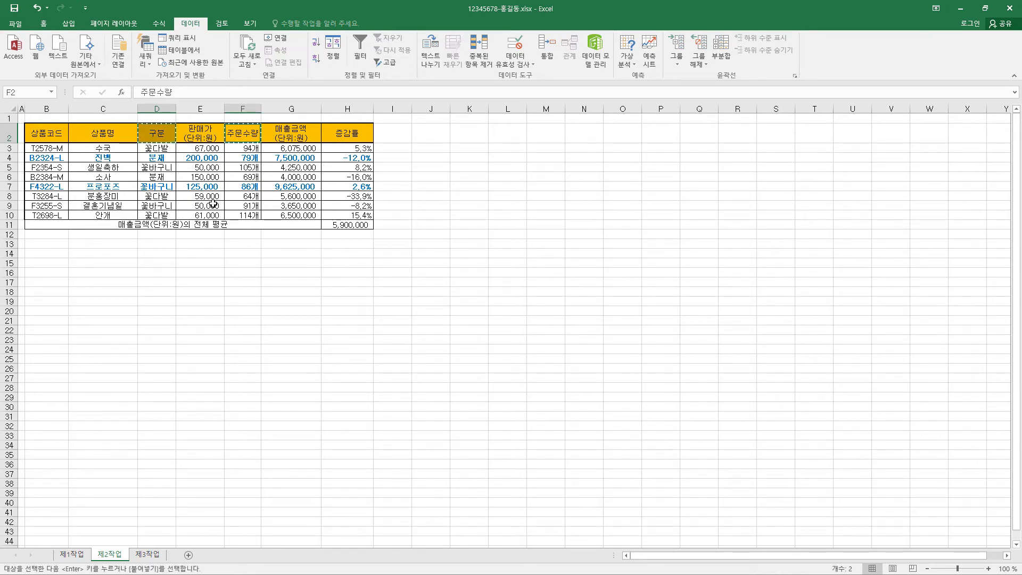
Paste the headers into B14:C14, then enter 분재 in B15 and >=100 in C16
{"action": "left_click", "coordinate": [48, 252]}
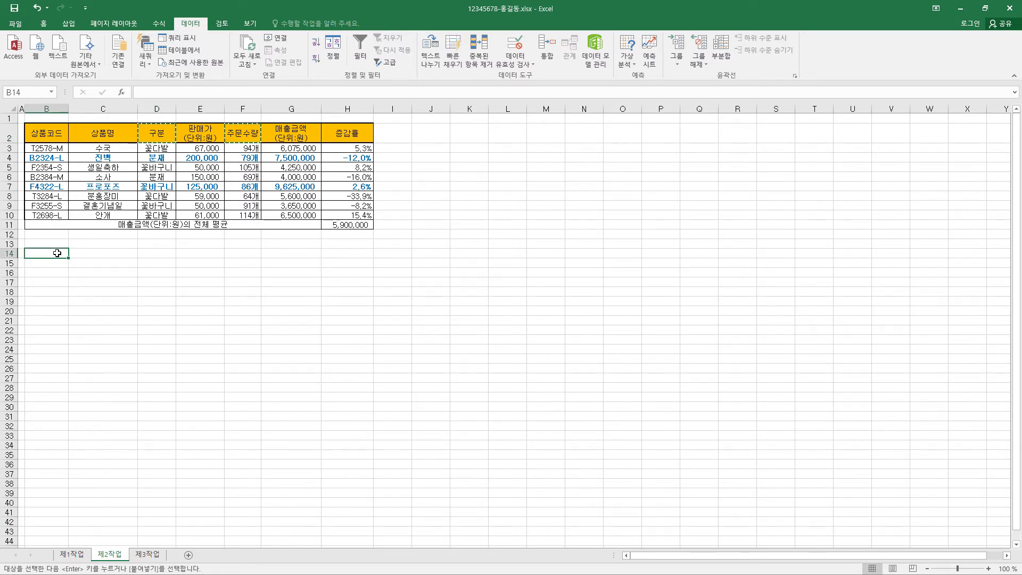
{"action": "key", "text": "ctrl+v"}
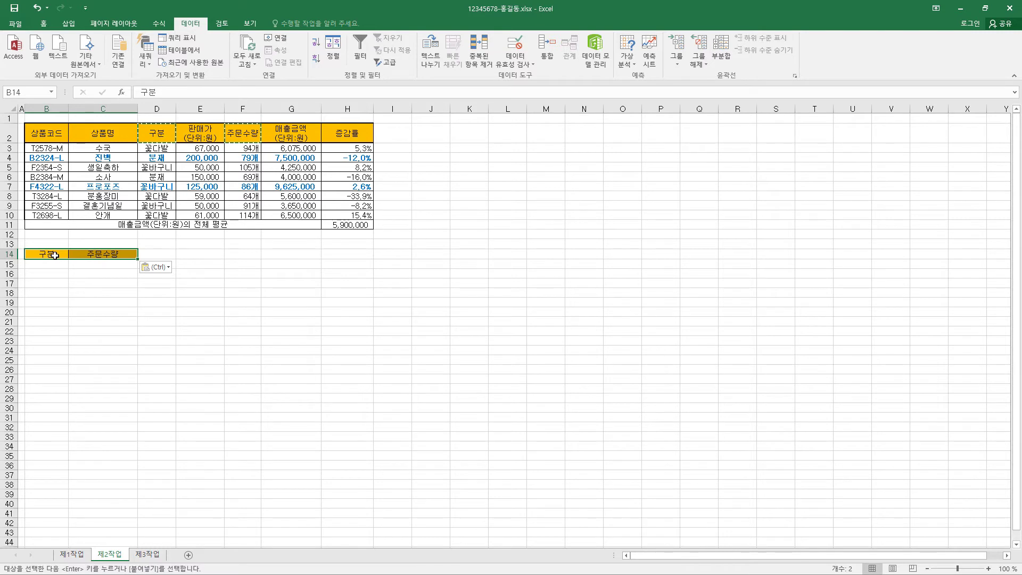
{"action": "left_click", "coordinate": [55, 256]}
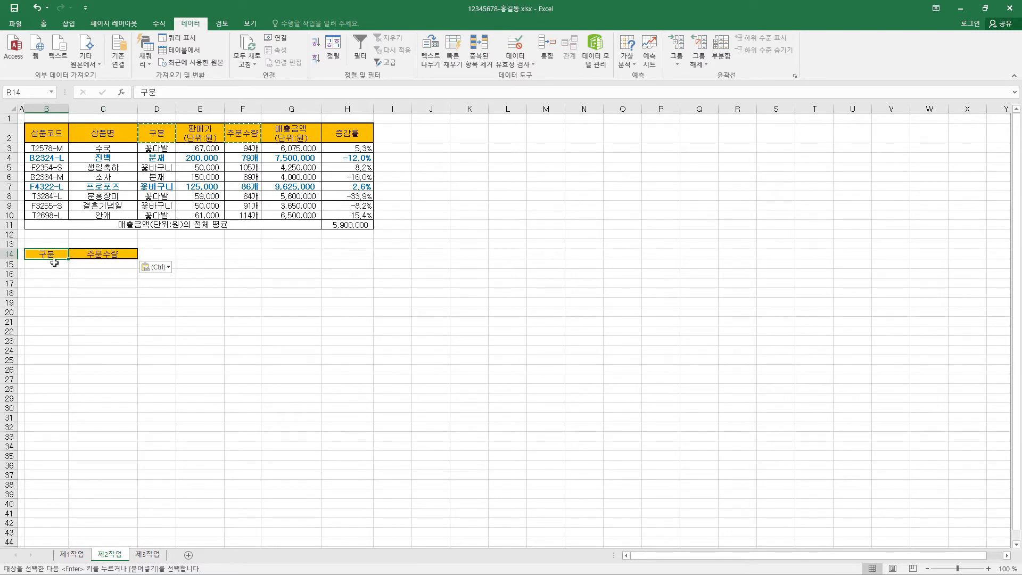
{"action": "left_click", "coordinate": [55, 263]}
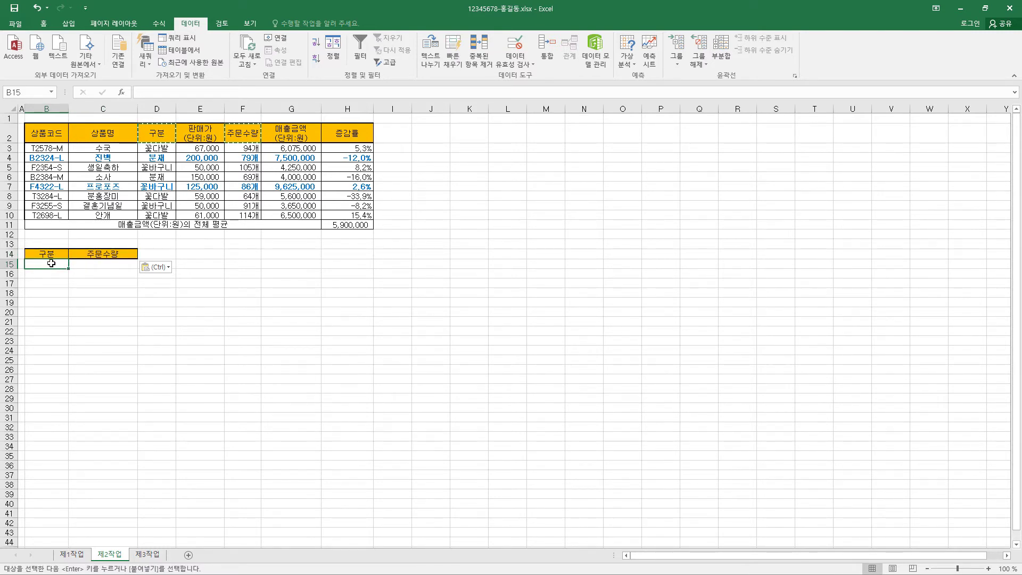
{"action": "type", "text": "분재"}
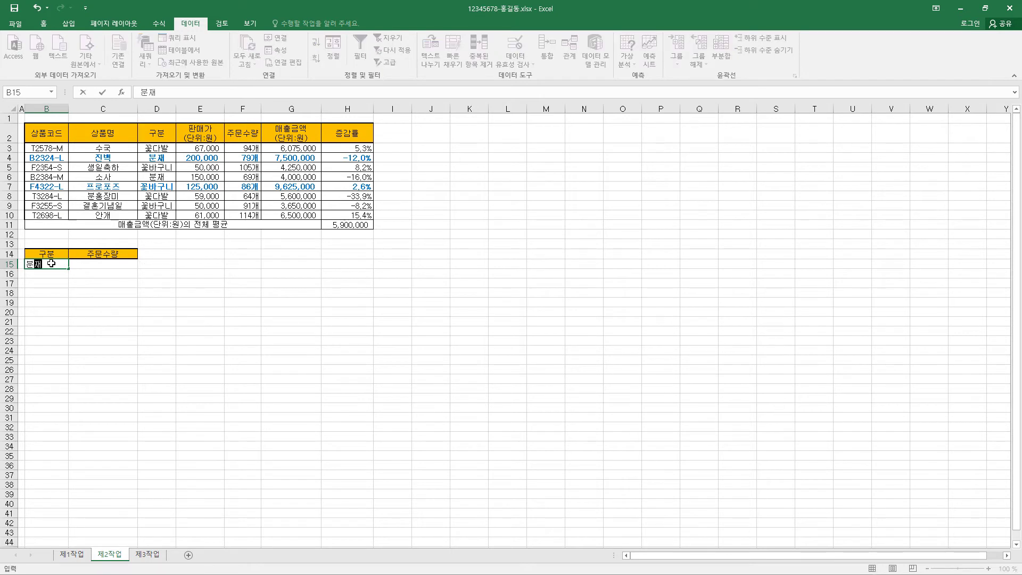
{"action": "key", "text": "Return"}
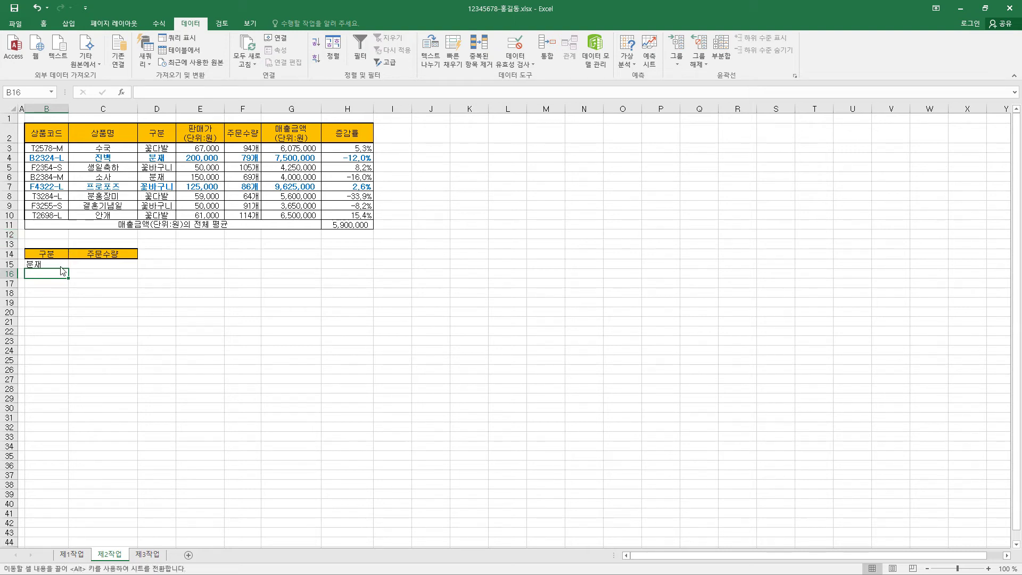
{"action": "left_click", "coordinate": [98, 264]}
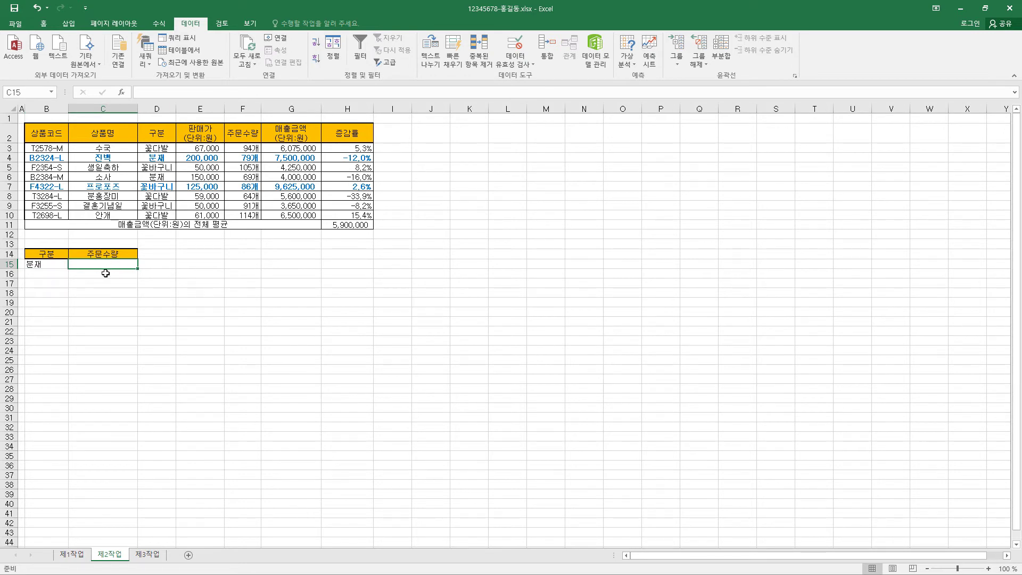
{"action": "left_click", "coordinate": [106, 274]}
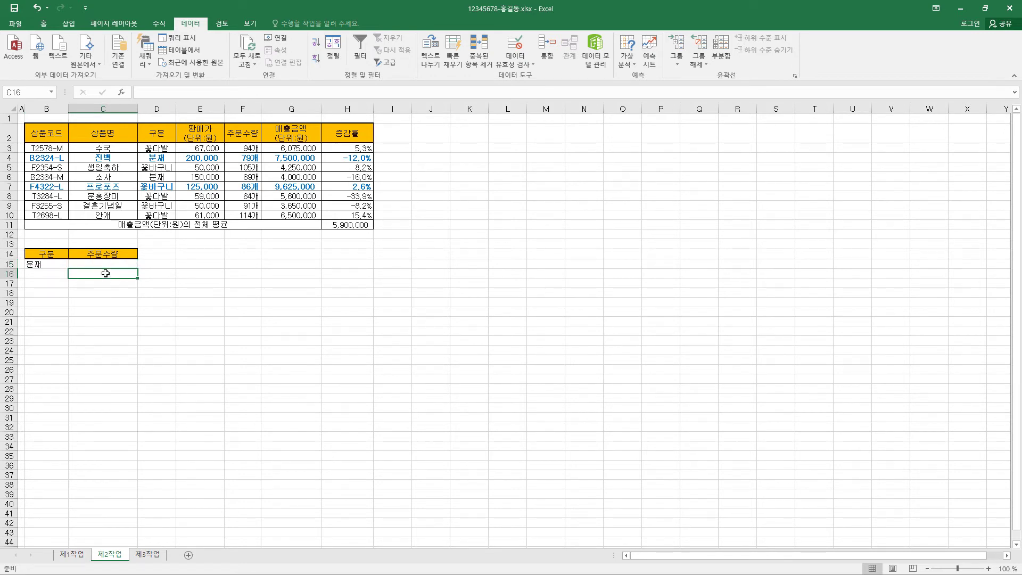
{"action": "type", "text": ">=100"}
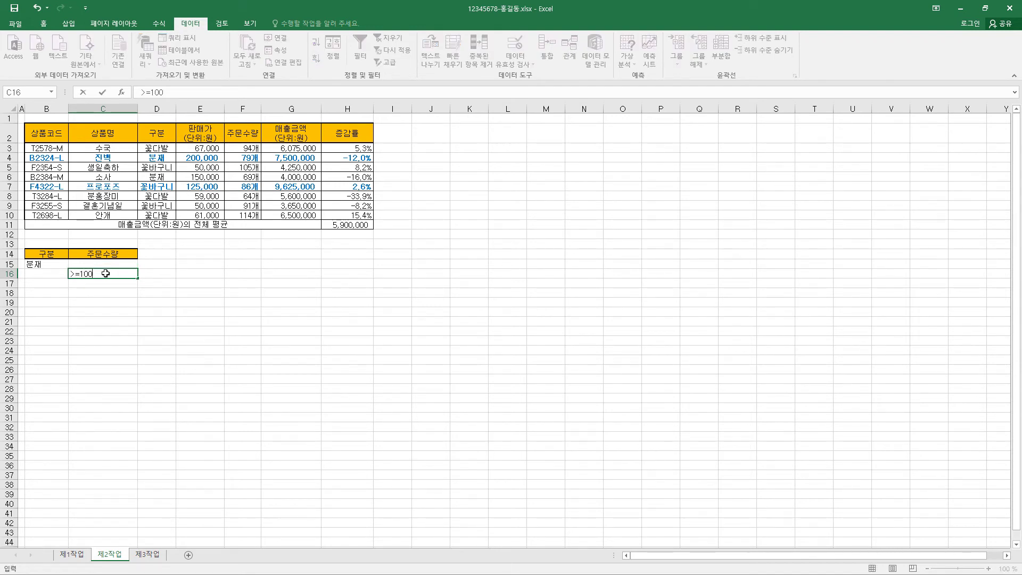
{"action": "key", "text": "Return"}
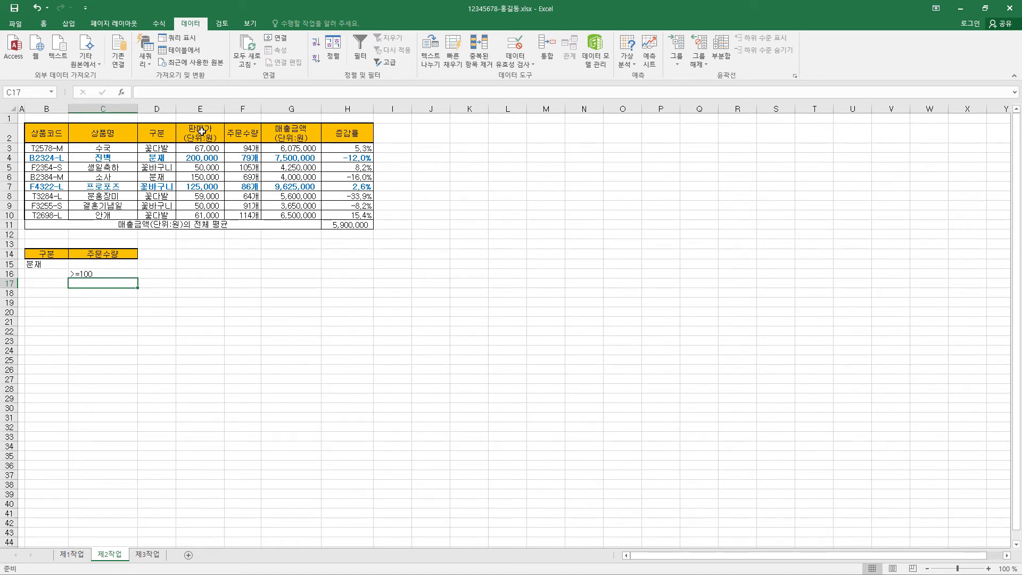
Copy the 상품코드, 상품명, 판매가 and 매출금액 headers into B18:E18
{"action": "left_click", "coordinate": [55, 133]}
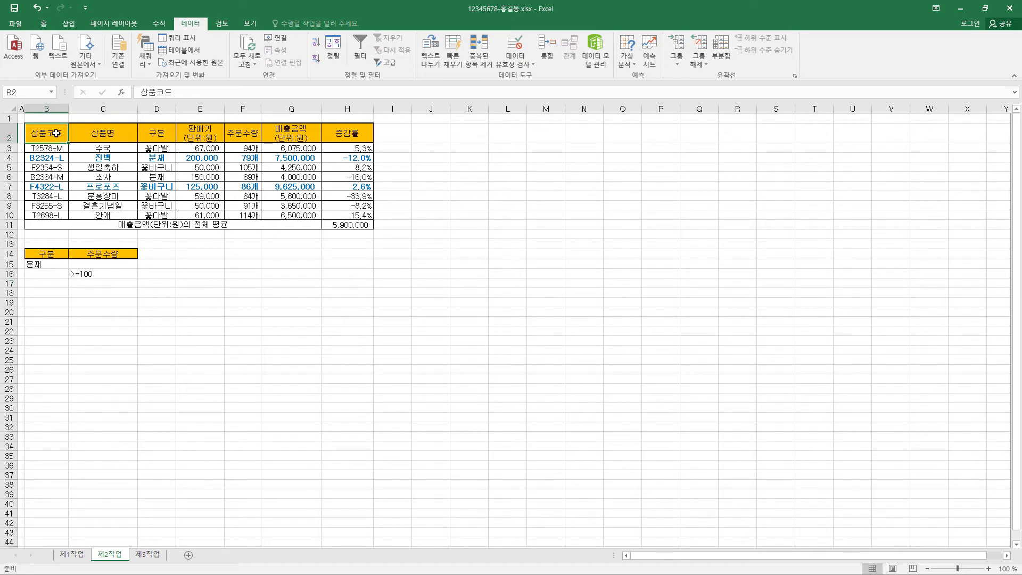
{"action": "left_click_drag", "start_coordinate": [56, 133], "coordinate": [110, 133]}
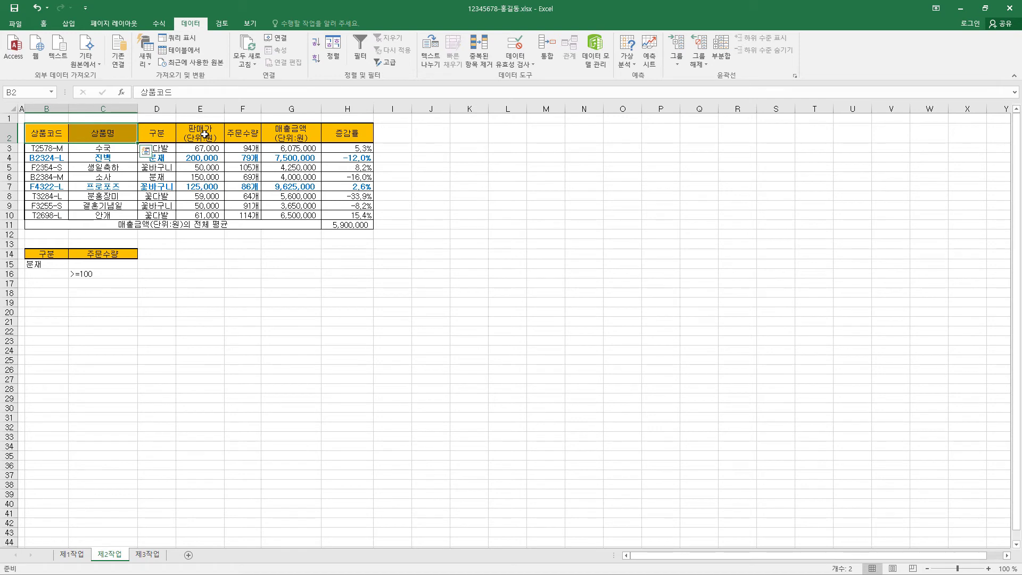
{"action": "left_click", "coordinate": [205, 134], "text": "ctrl"}
{"action": "left_click", "coordinate": [301, 134], "text": "ctrl"}
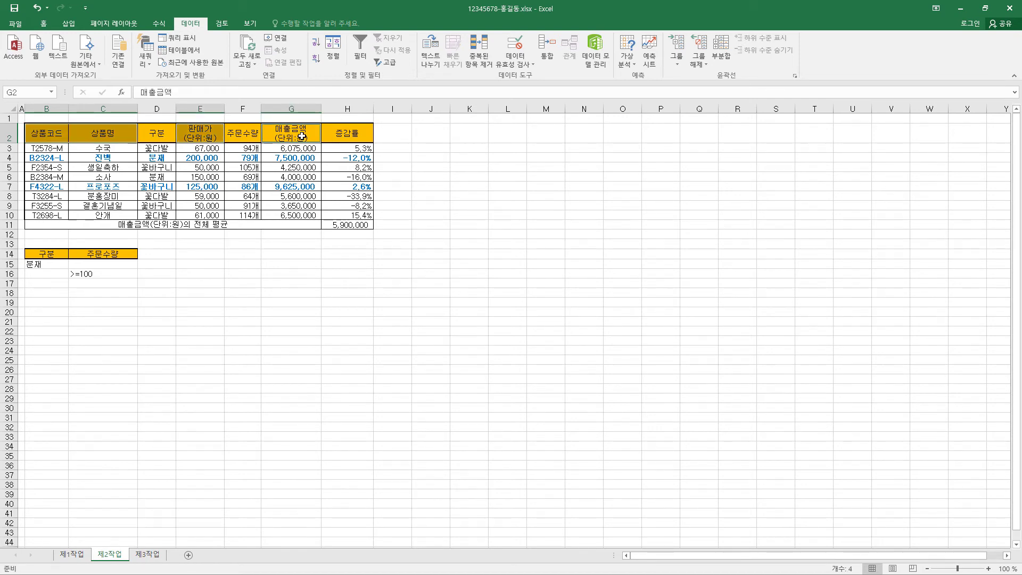
{"action": "key", "text": "ctrl+c"}
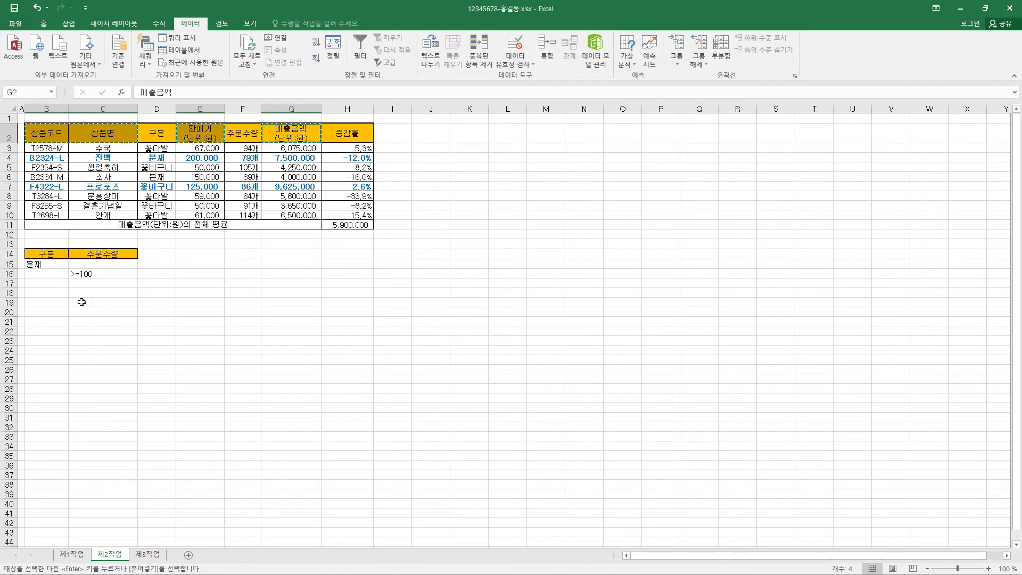
{"action": "left_click", "coordinate": [49, 291]}
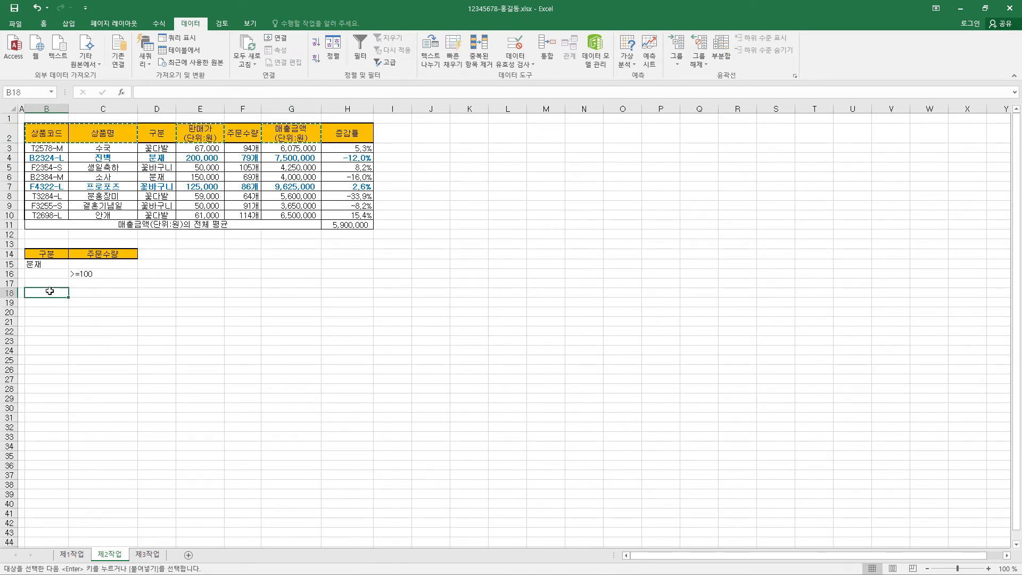
{"action": "key", "text": "ctrl+v"}
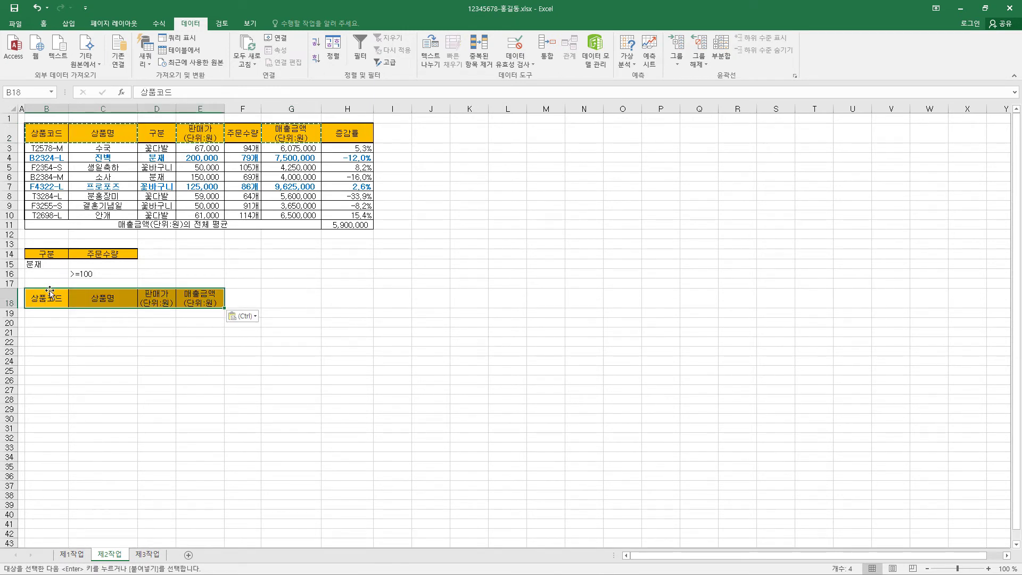
{"action": "mouse_move", "coordinate": [42, 134]}
{"action": "left_mouse_down"}
{"action": "mouse_move", "coordinate": [371, 143]}
{"action": "mouse_move", "coordinate": [361, 212]}
{"action": "left_mouse_up"}
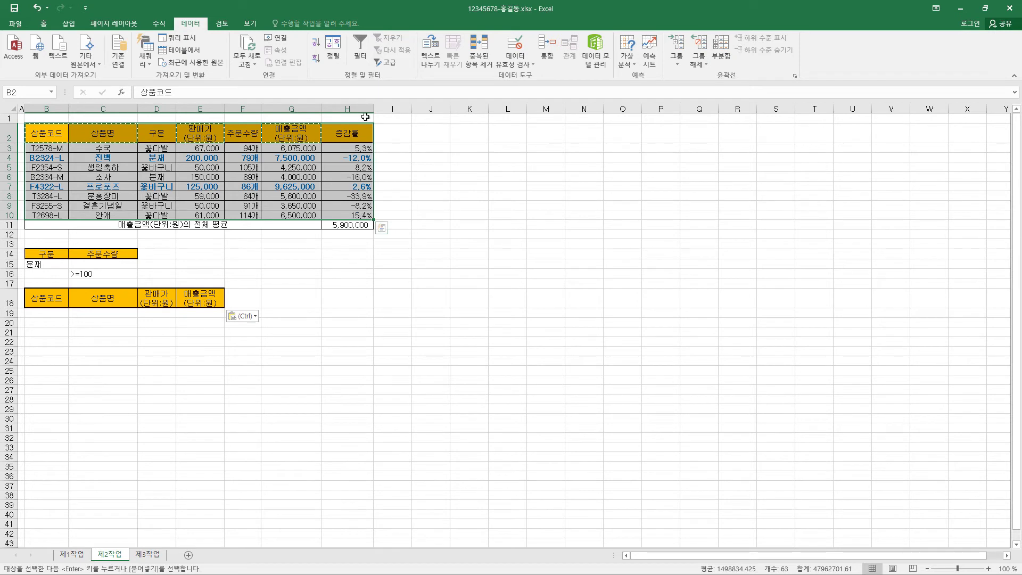
Advanced-filter with criteria B14:C16 into B18:E18, then widen column D
{"action": "left_click", "coordinate": [387, 63]}
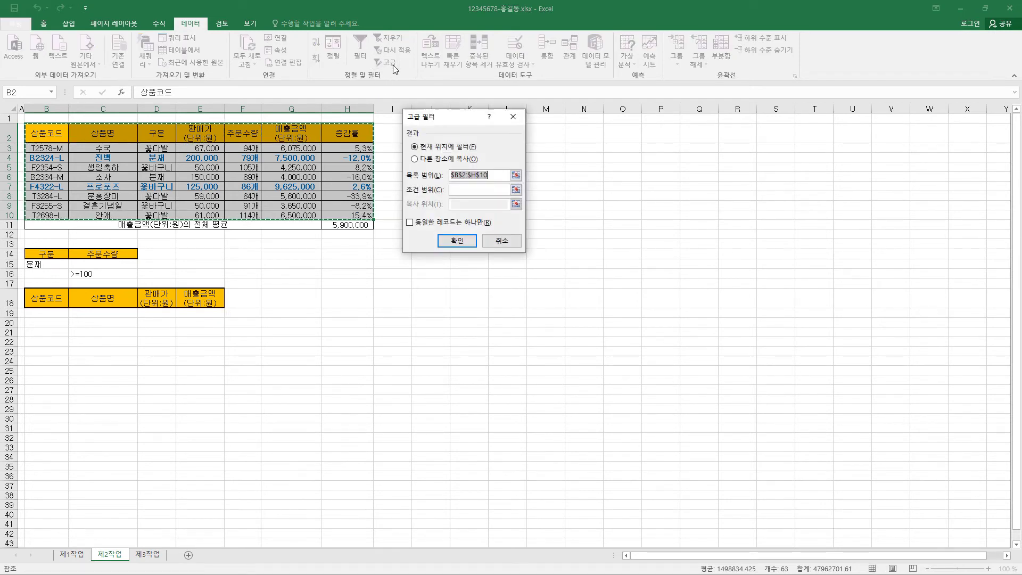
{"action": "left_click", "coordinate": [440, 159]}
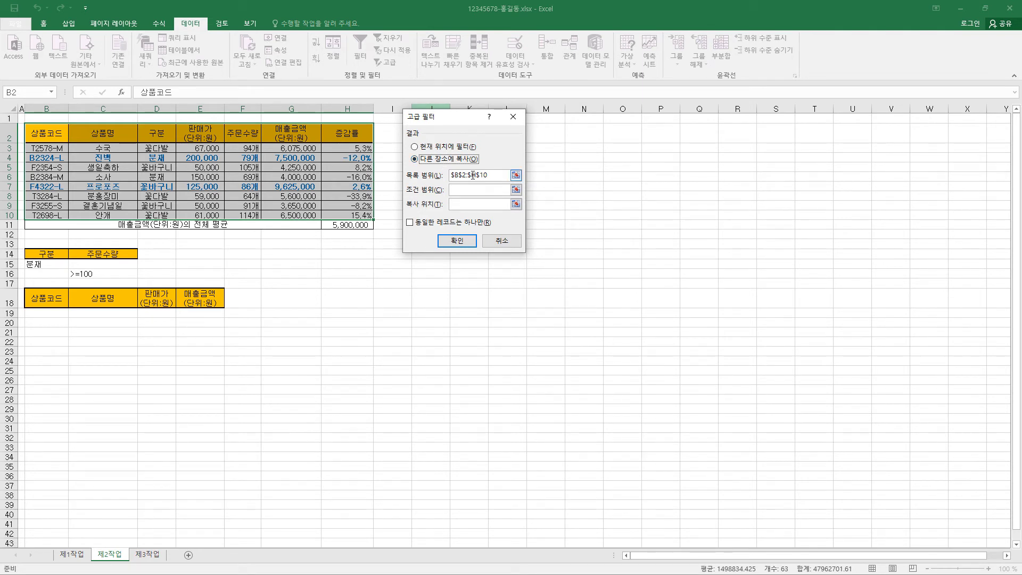
{"action": "left_click", "coordinate": [457, 190]}
{"action": "mouse_move", "coordinate": [50, 254]}
{"action": "left_mouse_down"}
{"action": "mouse_move", "coordinate": [92, 253]}
{"action": "mouse_move", "coordinate": [102, 274]}
{"action": "left_mouse_up"}
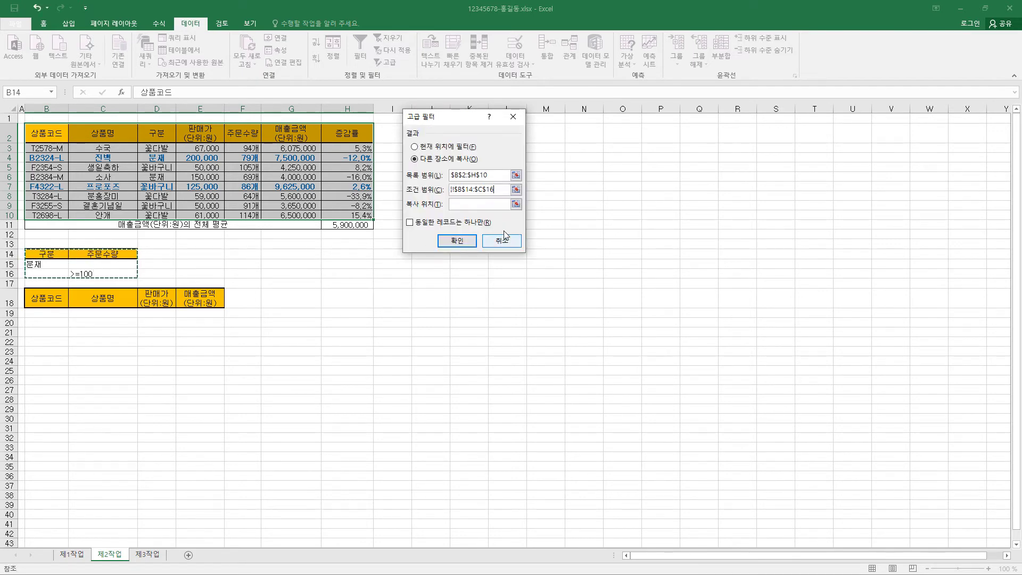
{"action": "left_click", "coordinate": [469, 205]}
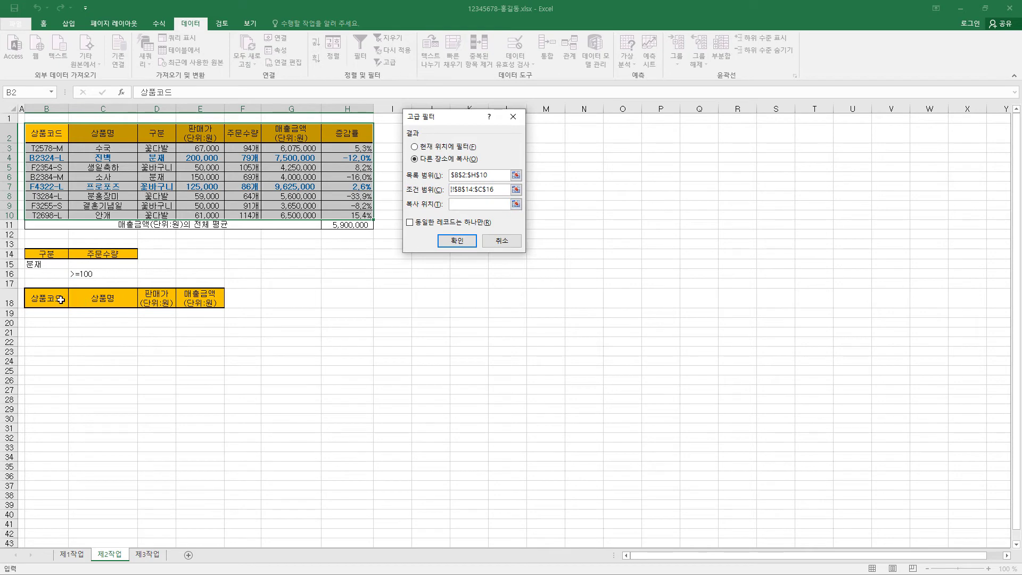
{"action": "left_click_drag", "start_coordinate": [57, 299], "coordinate": [187, 299]}
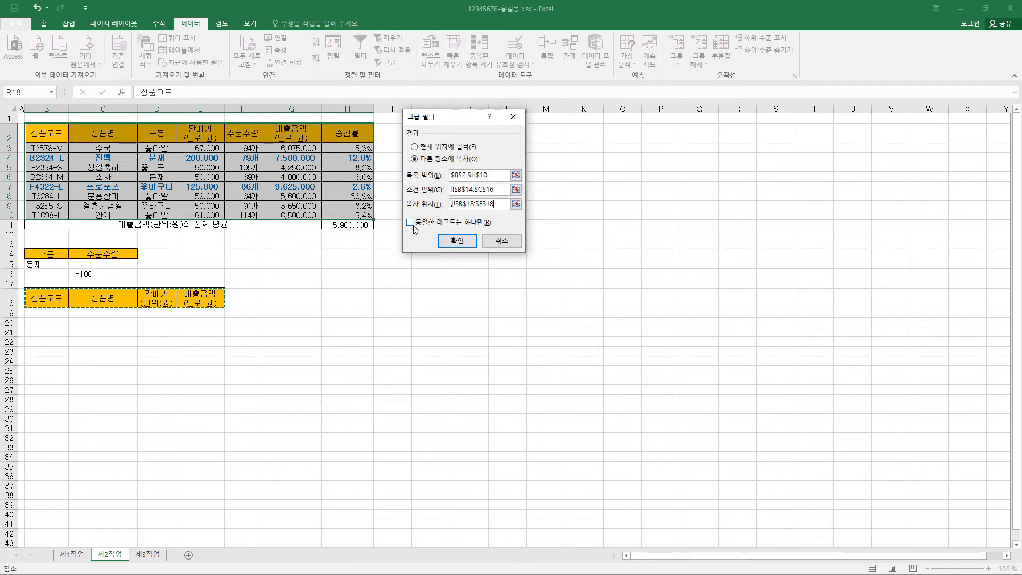
{"action": "left_click", "coordinate": [463, 243]}
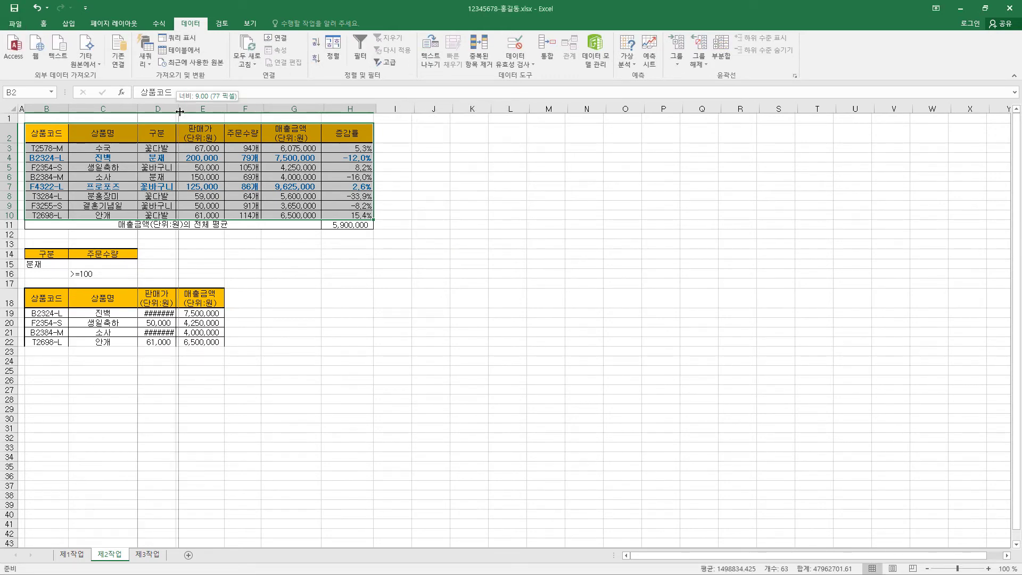
{"action": "left_click_drag", "start_coordinate": [175, 108], "coordinate": [184, 346]}
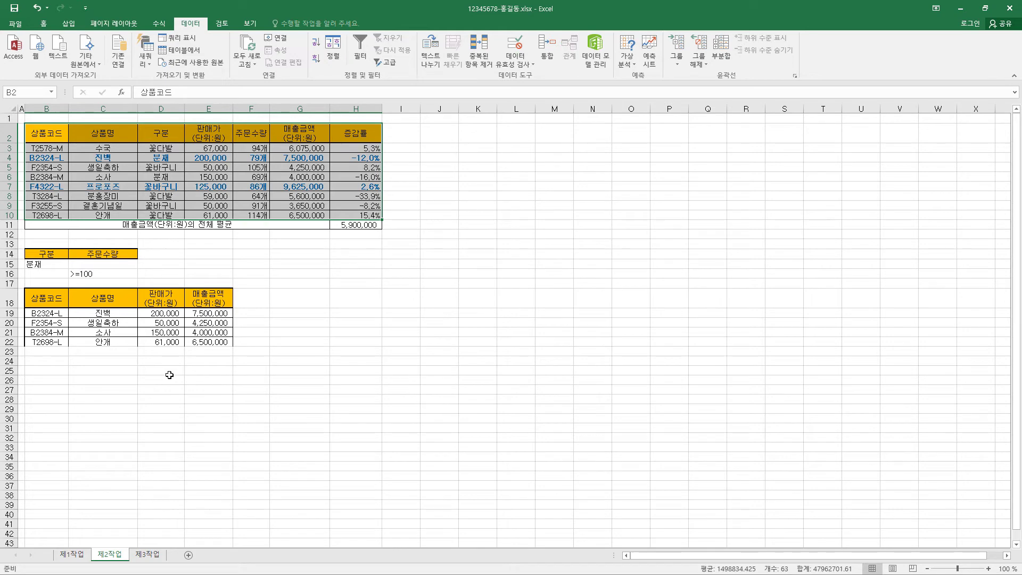
Paste the 제1작업 table B4:H12 at B2 on 제3작업, keeping source column widths
{"action": "left_click", "coordinate": [75, 554]}
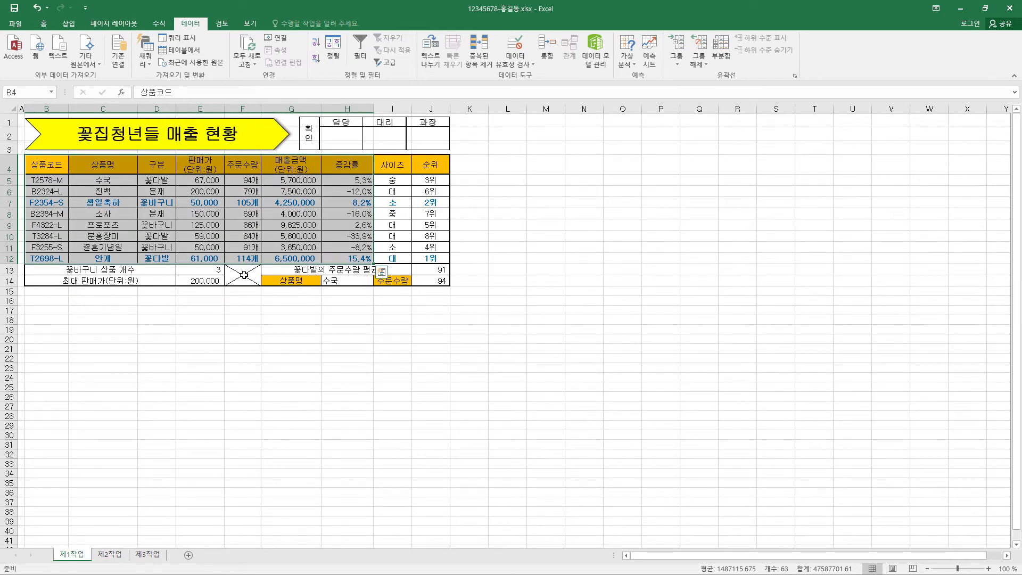
{"action": "key", "text": "ctrl+c"}
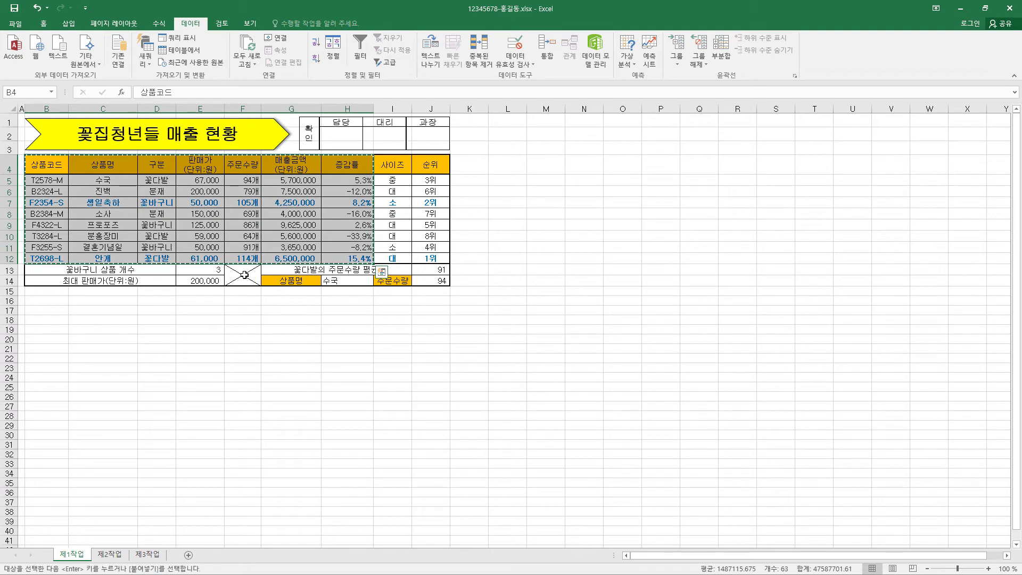
{"action": "left_click", "coordinate": [153, 555]}
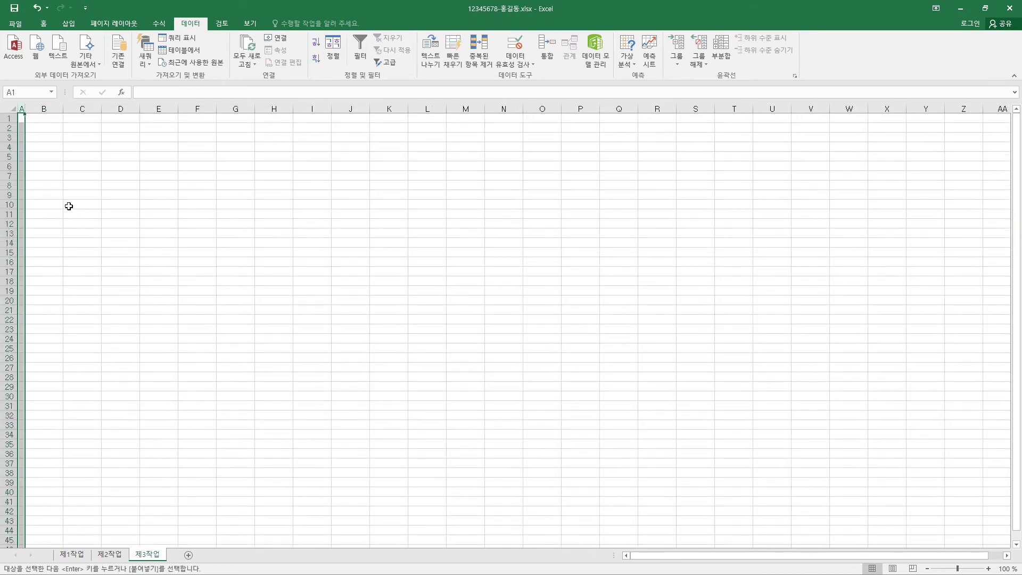
{"action": "left_click", "coordinate": [42, 128]}
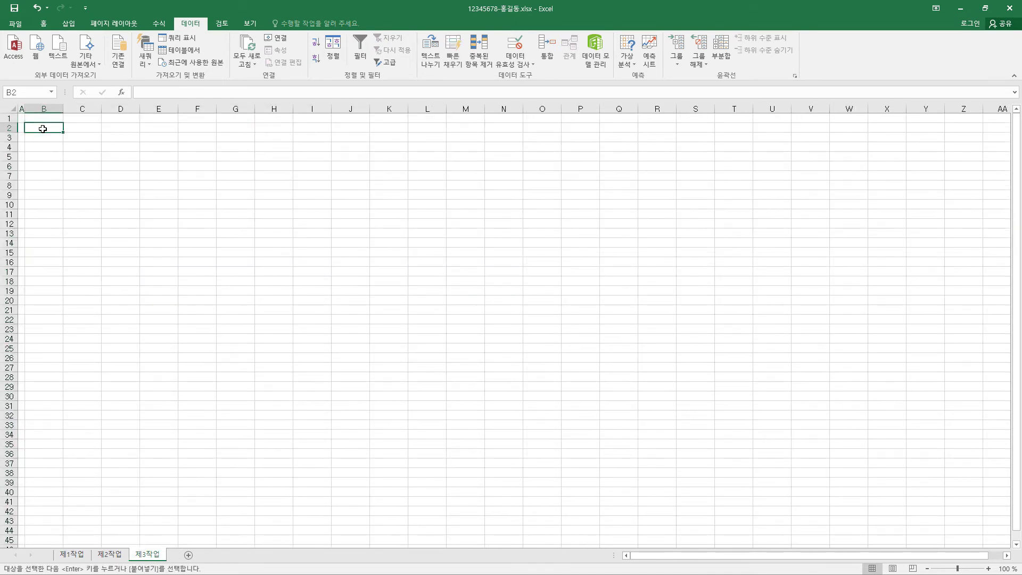
{"action": "left_click", "coordinate": [45, 23]}
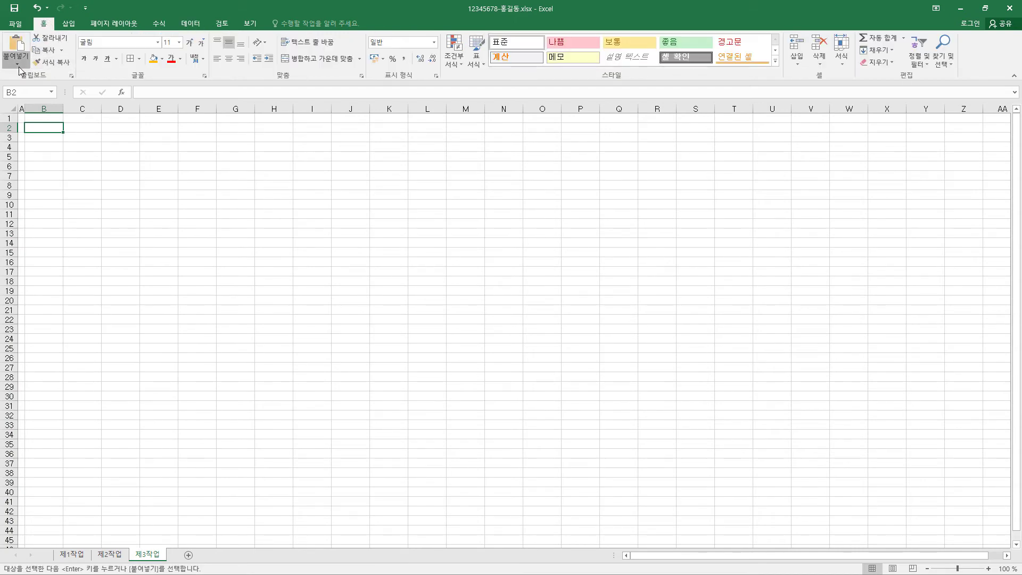
{"action": "left_click", "coordinate": [17, 62]}
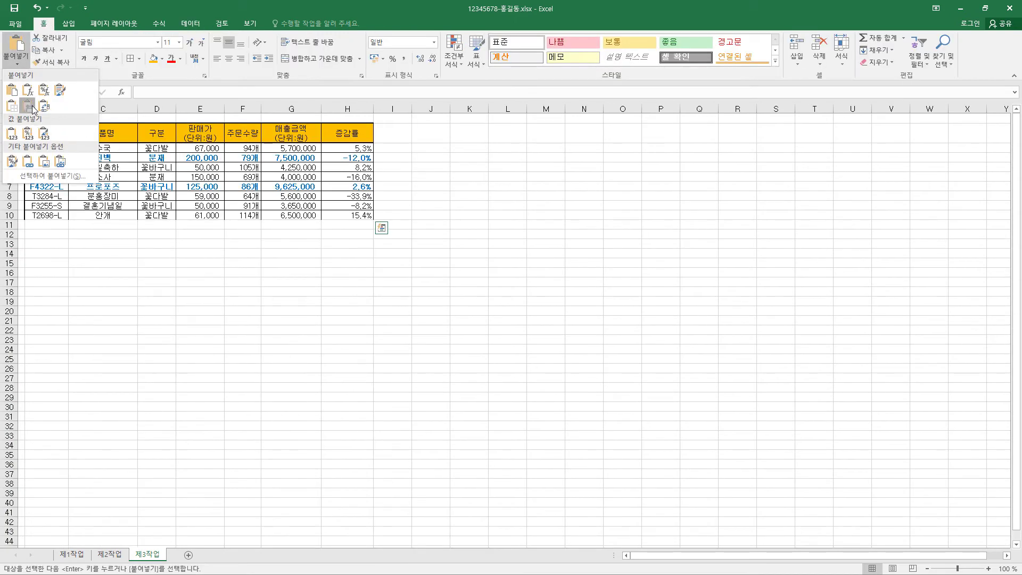
{"action": "left_click", "coordinate": [33, 109]}
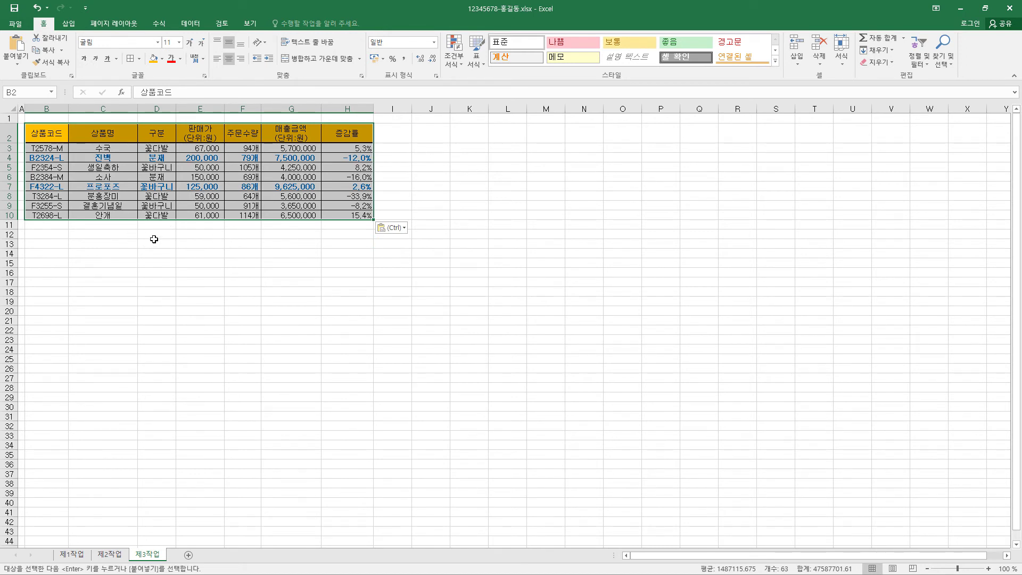
{"action": "left_click", "coordinate": [166, 132]}
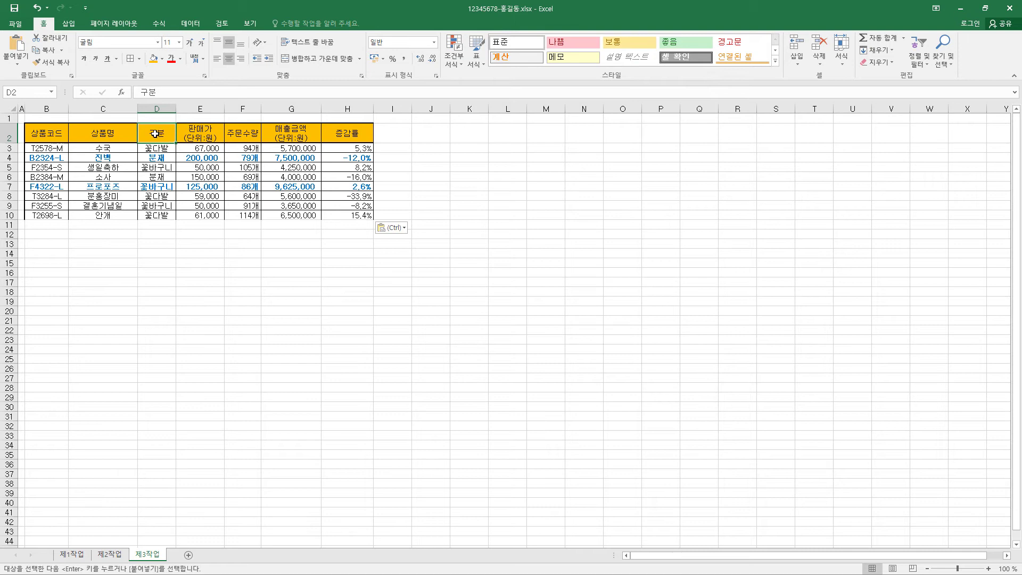
Sort the table by 구분 descending (분재, 꽃바구니, 꽃다발) and open the Subtotal dialog
{"action": "left_click", "coordinate": [185, 24]}
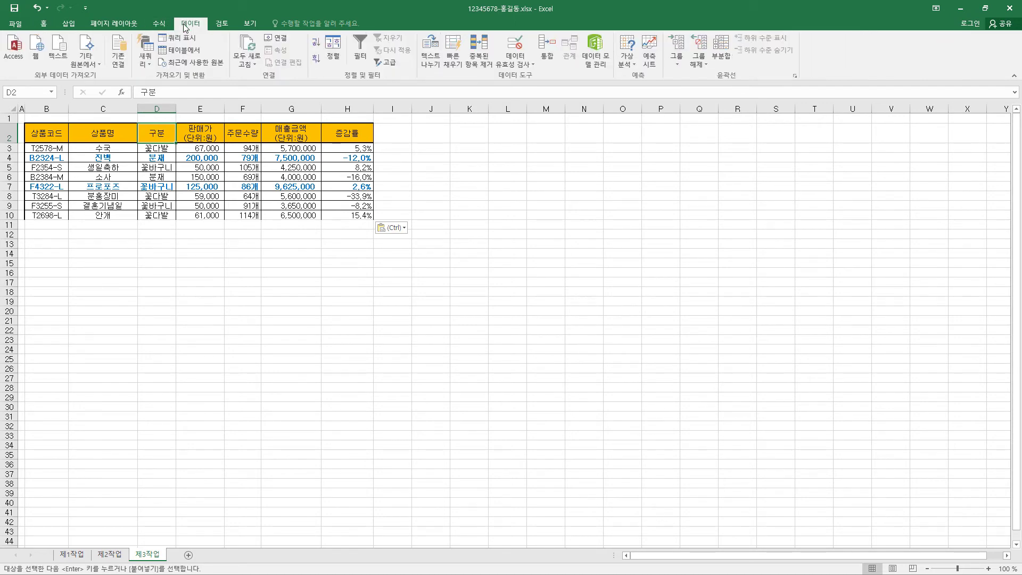
{"action": "left_click", "coordinate": [316, 59]}
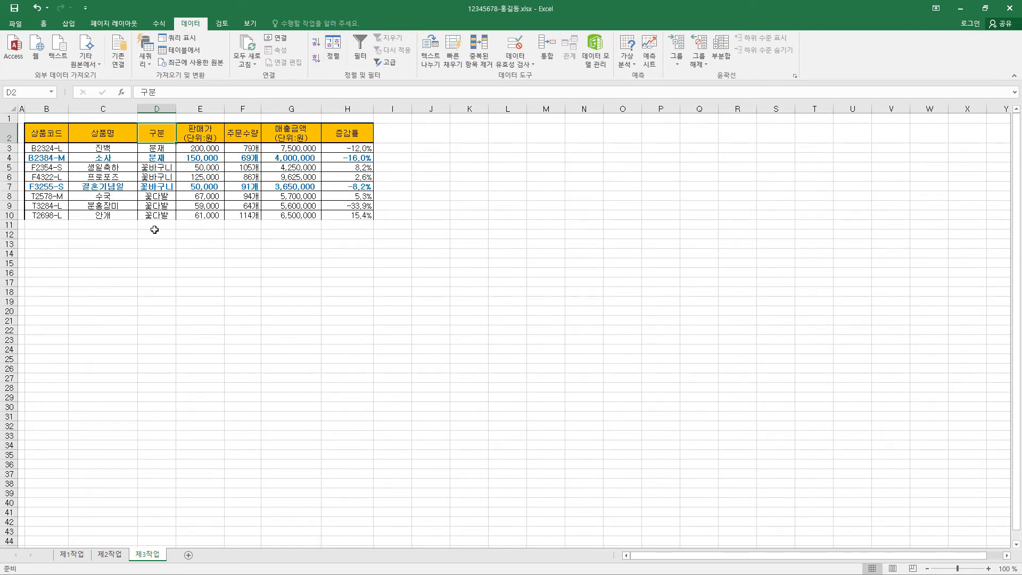
{"action": "left_click", "coordinate": [212, 179]}
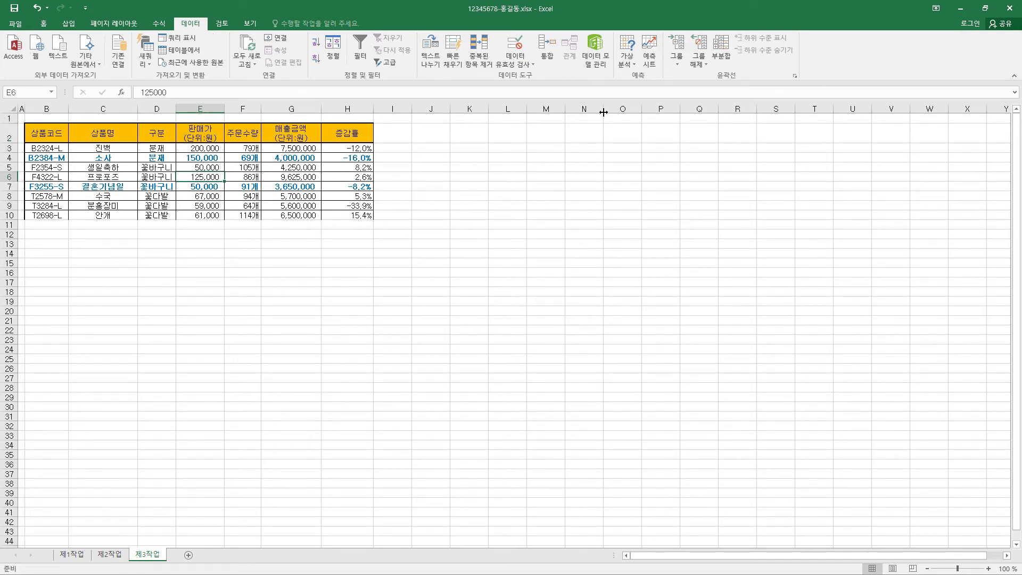
{"action": "left_click", "coordinate": [721, 51]}
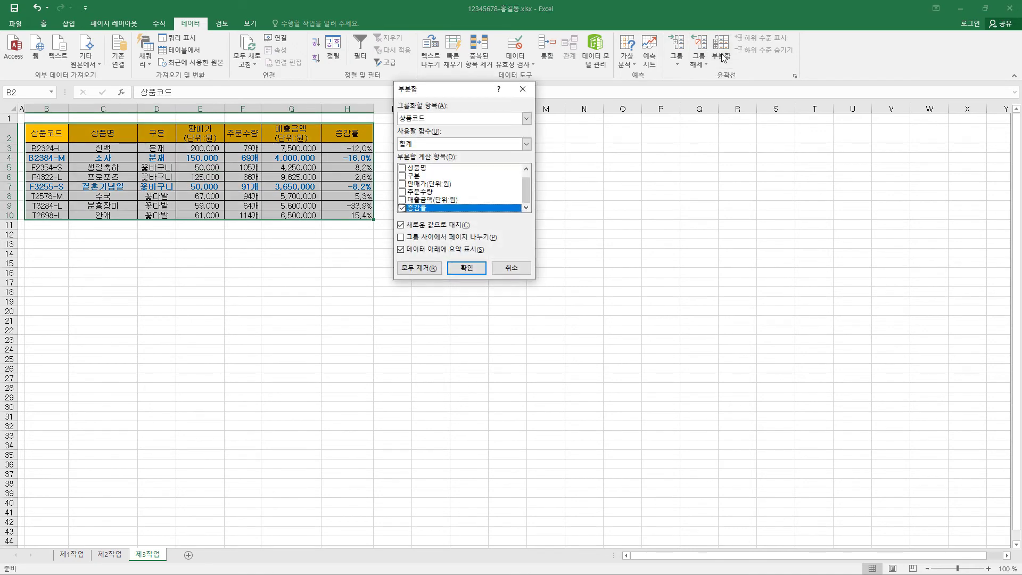
Add 상품명 count subtotals grouped by 구분, giving 2, 3, 3 and a total of 8
{"action": "left_click_drag", "start_coordinate": [469, 89], "coordinate": [514, 121]}
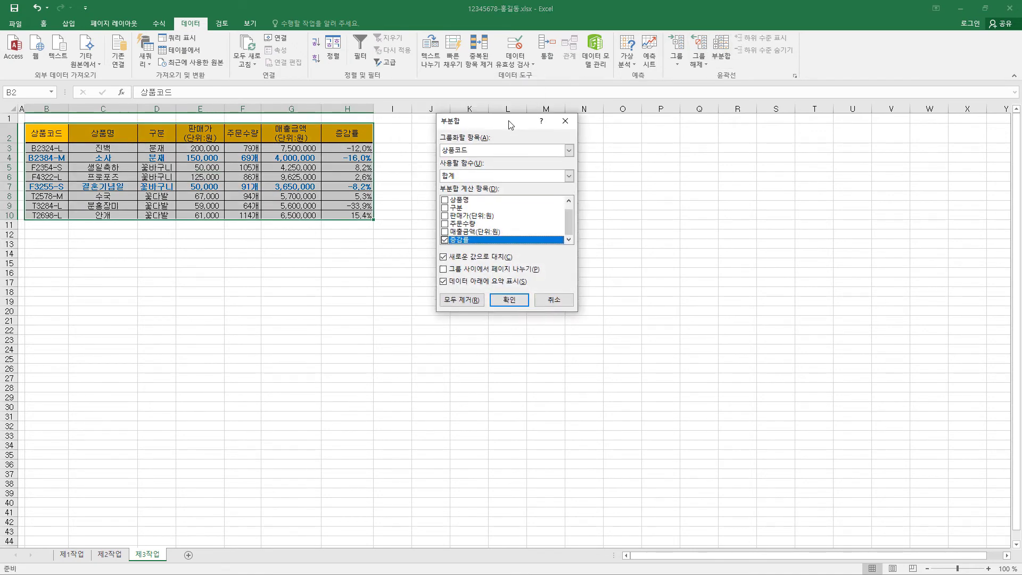
{"action": "left_click", "coordinate": [495, 152]}
{"action": "left_click", "coordinate": [485, 178]}
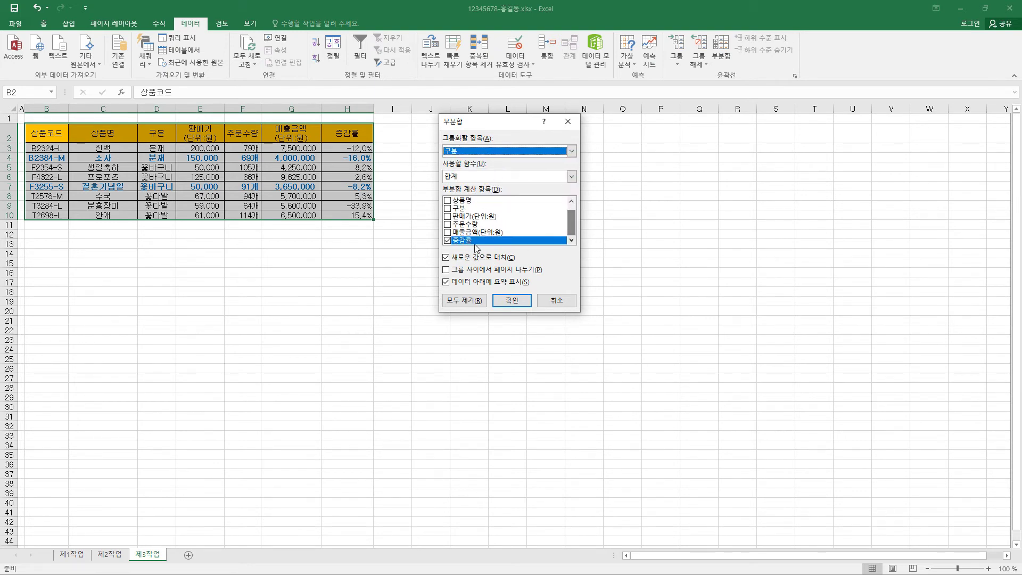
{"action": "left_click", "coordinate": [447, 241]}
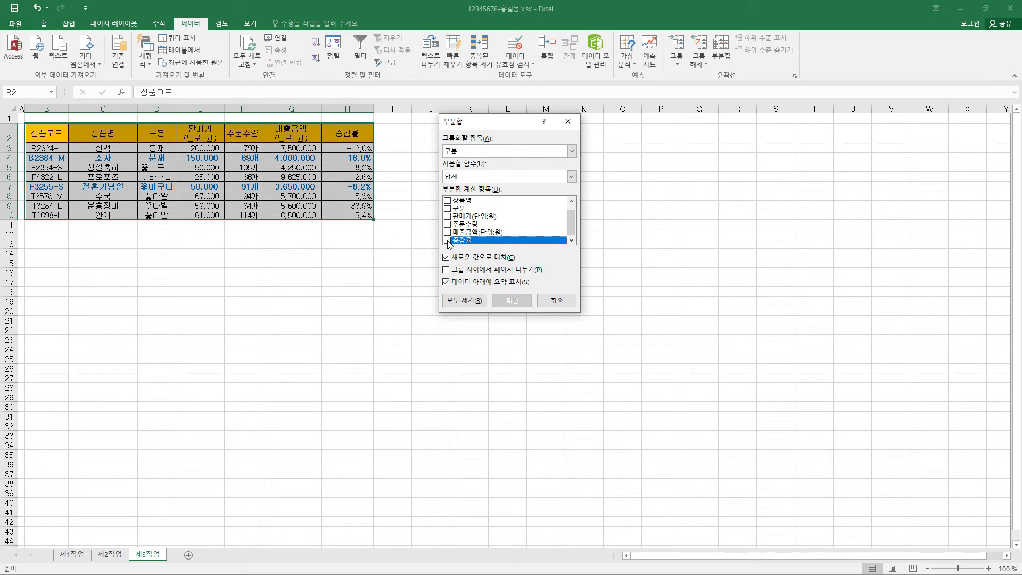
{"action": "left_click", "coordinate": [447, 201]}
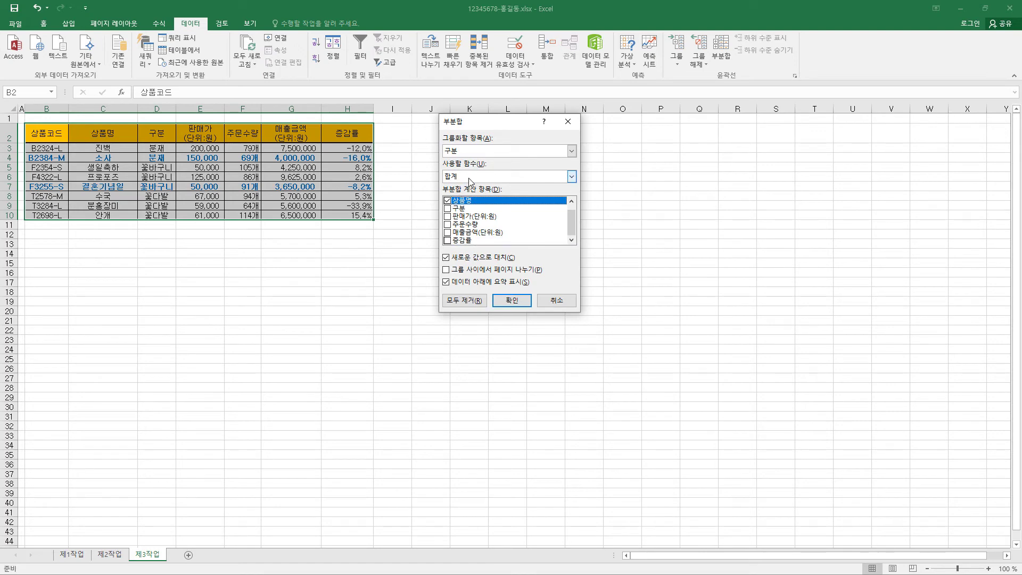
{"action": "left_click", "coordinate": [572, 176]}
{"action": "left_click", "coordinate": [476, 192]}
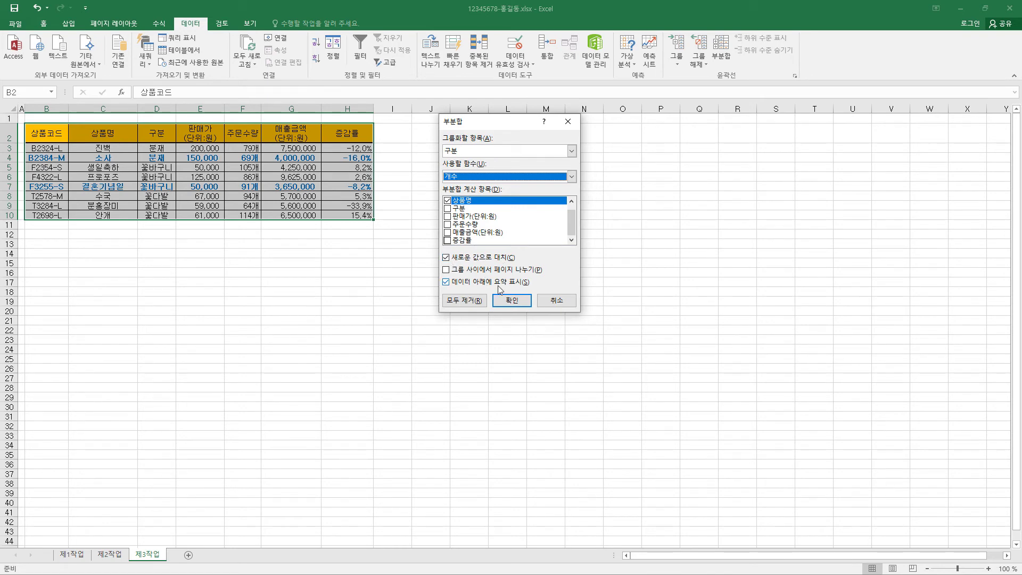
{"action": "left_click", "coordinate": [521, 306]}
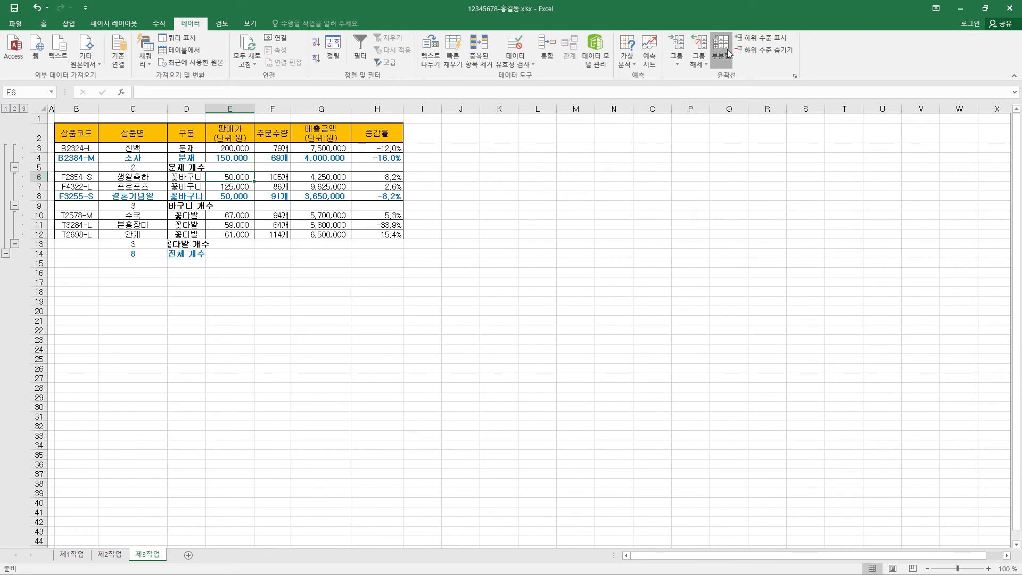
{"action": "left_click", "coordinate": [729, 52]}
Add 매출금액 average subtotals per 구분 while keeping the counts (overall average 5,853,125)
{"action": "left_click_drag", "start_coordinate": [506, 122], "coordinate": [512, 138]}
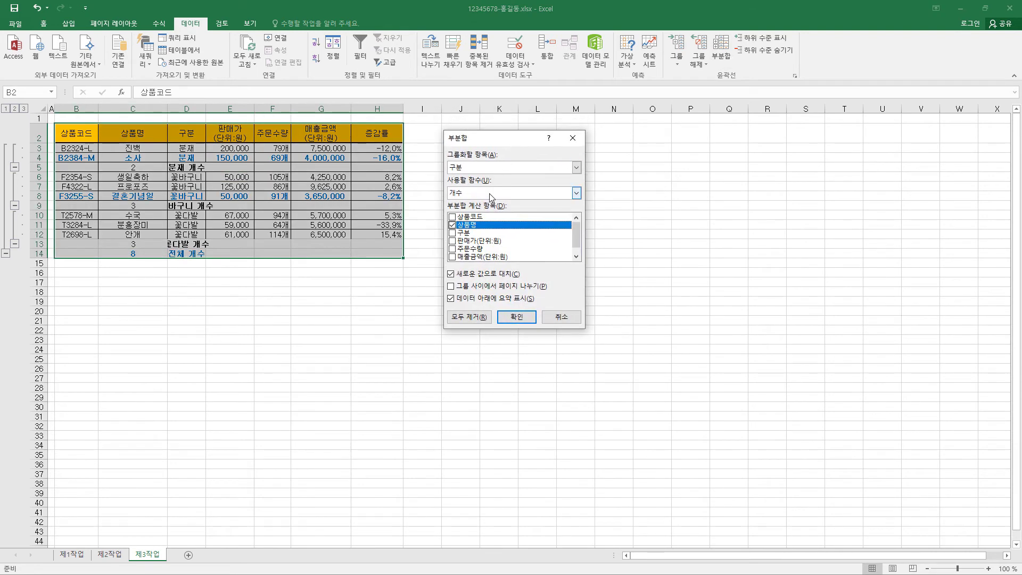
{"action": "left_click", "coordinate": [452, 225]}
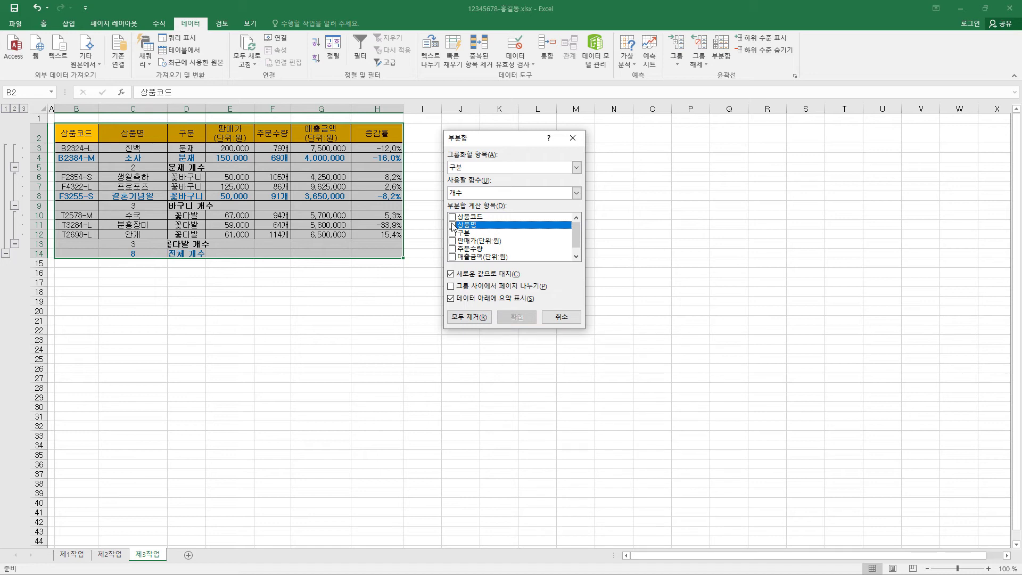
{"action": "left_click", "coordinate": [452, 257]}
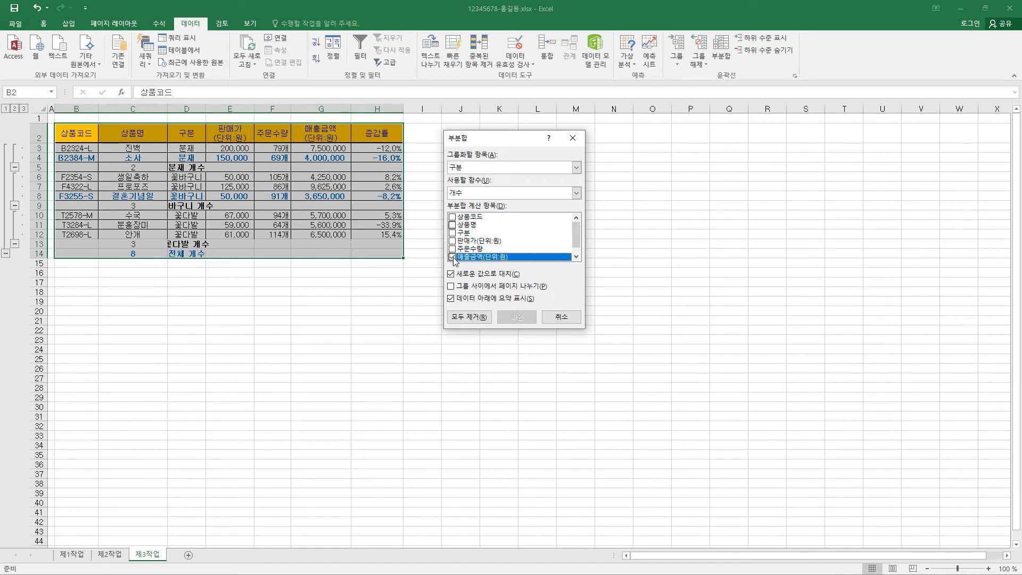
{"action": "left_click", "coordinate": [475, 194]}
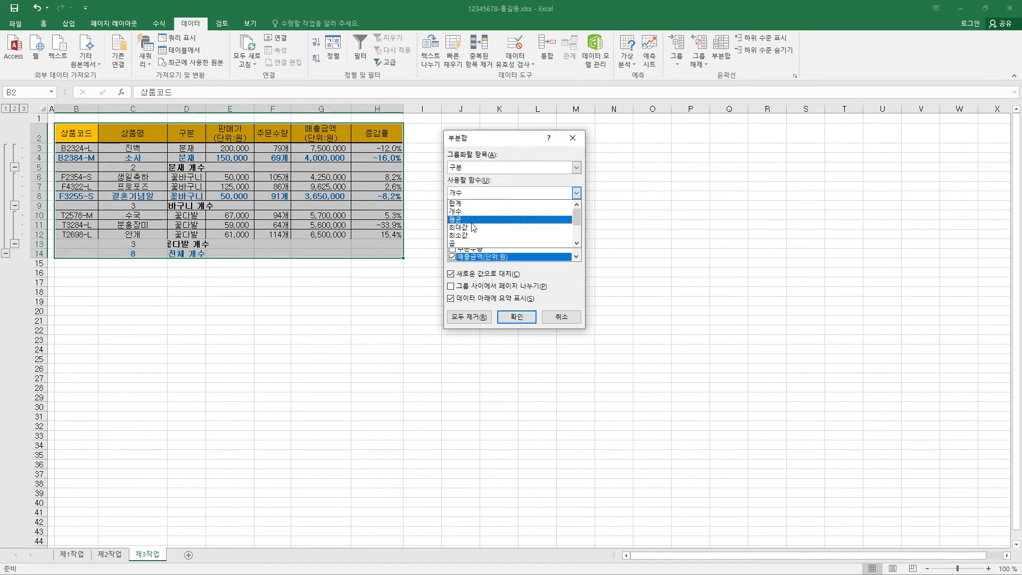
{"action": "left_click", "coordinate": [474, 219]}
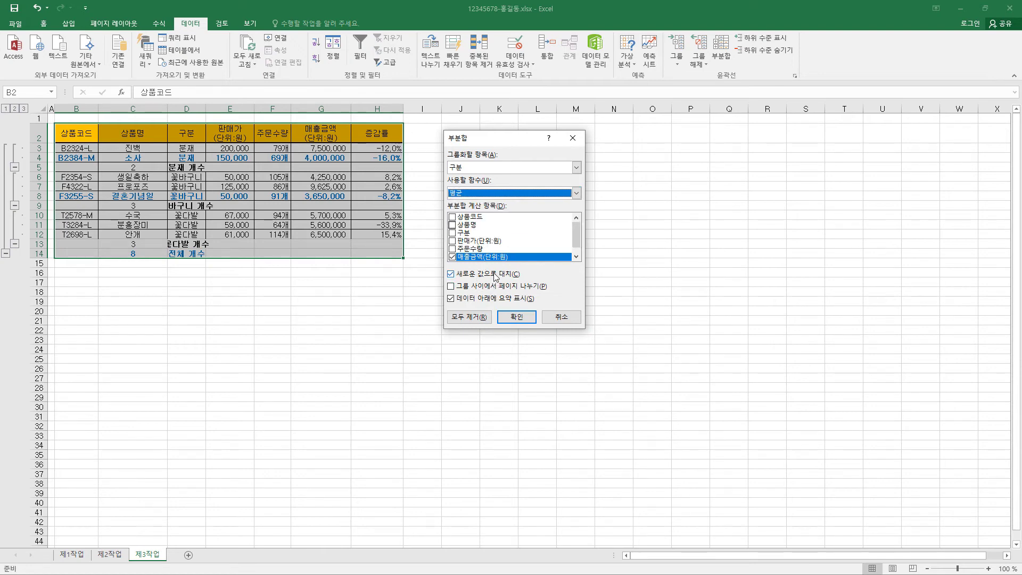
{"action": "left_click", "coordinate": [451, 275]}
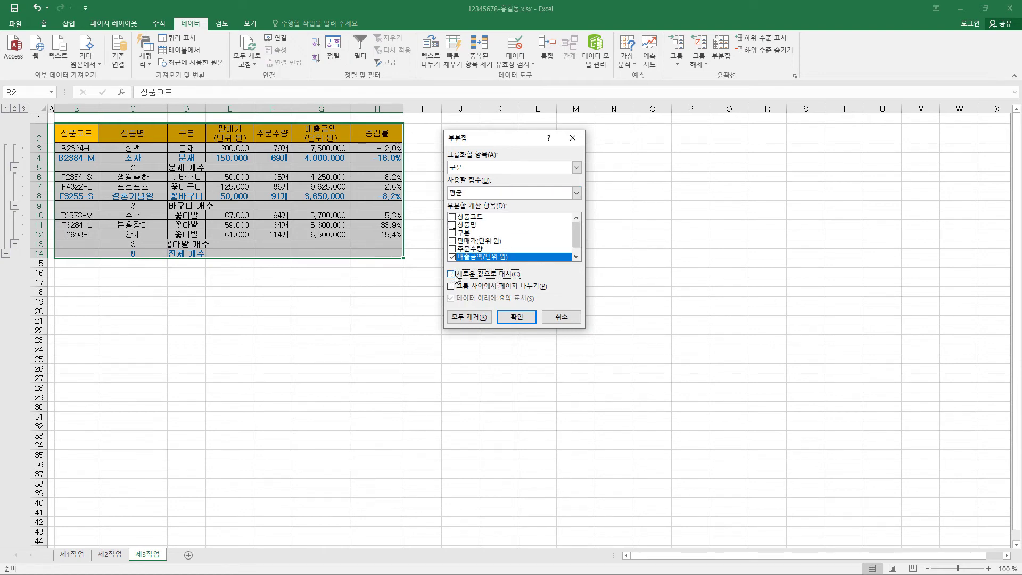
{"action": "left_click", "coordinate": [516, 317]}
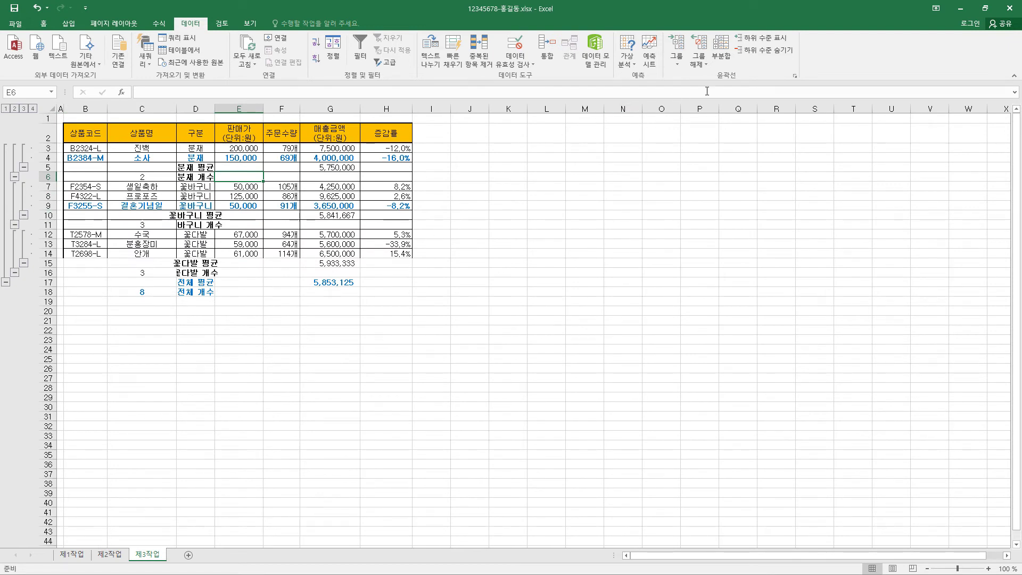
Clear the subtotal outline and autofit column D to fit labels like 꽃바구니 개수
{"action": "left_click", "coordinate": [706, 64]}
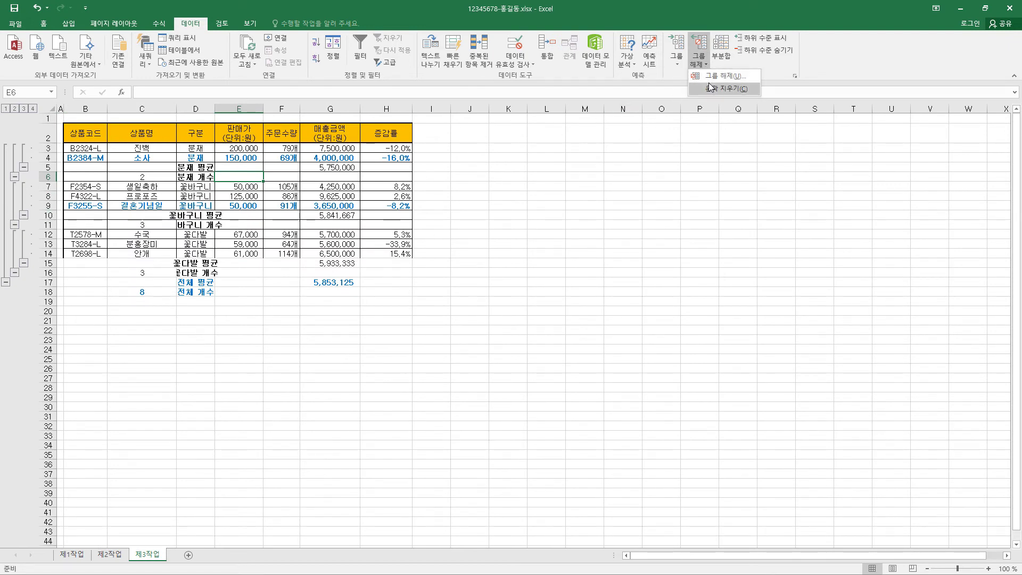
{"action": "left_click", "coordinate": [710, 88]}
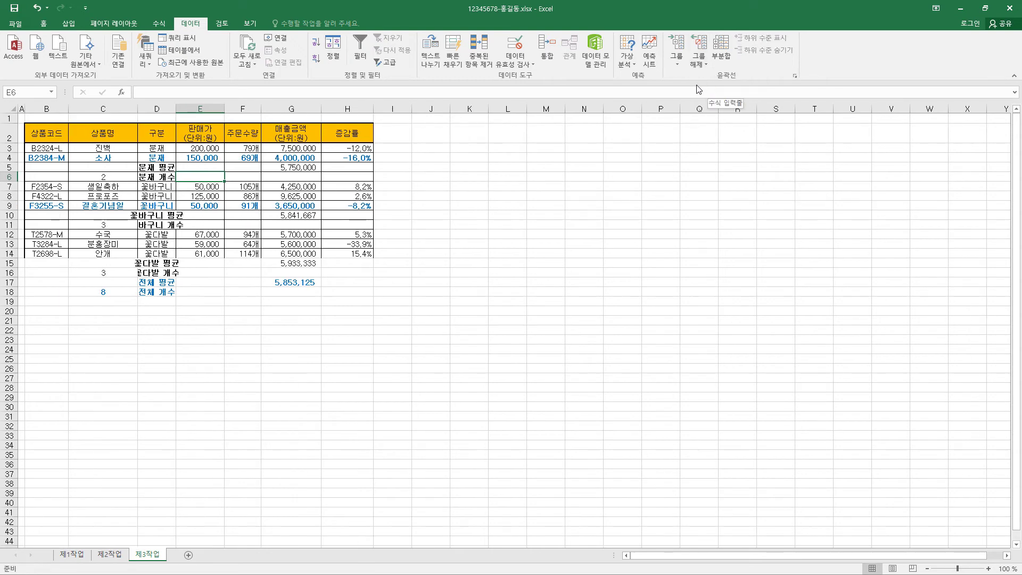
{"action": "double_click", "coordinate": [176, 109]}
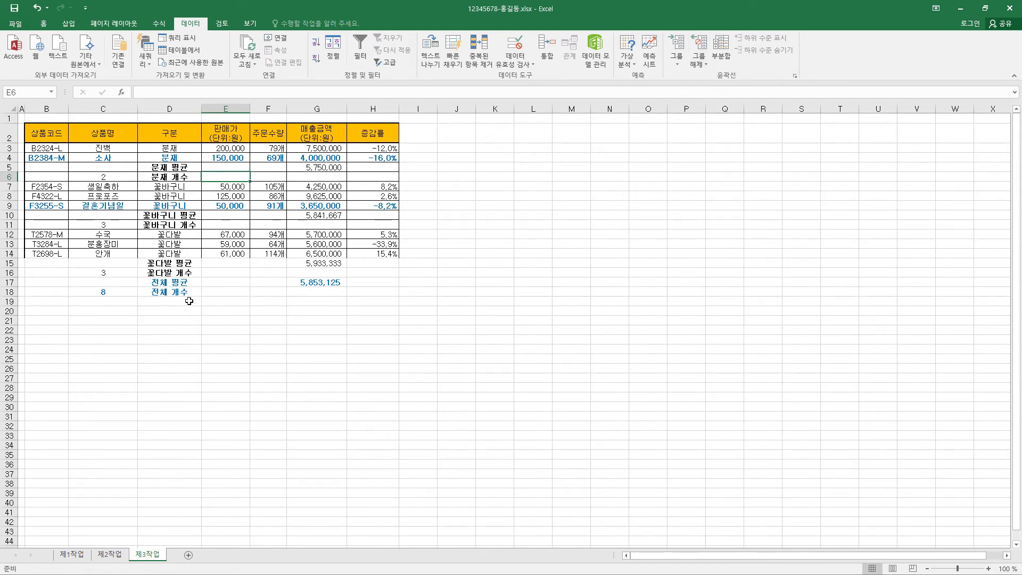
{"action": "left_click", "coordinate": [120, 555]}
{"action": "left_click", "coordinate": [148, 559]}
Compare the 제1작업, 제2작업 and 제3작업 sheets, ending at the top of 제2작업
{"action": "left_click", "coordinate": [80, 555]}
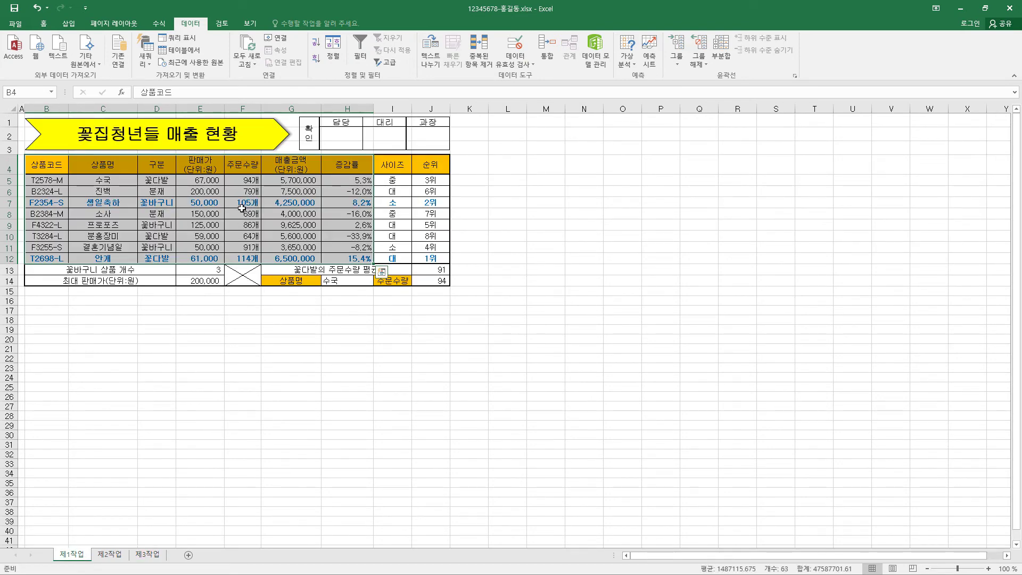
{"action": "left_click", "coordinate": [110, 555]}
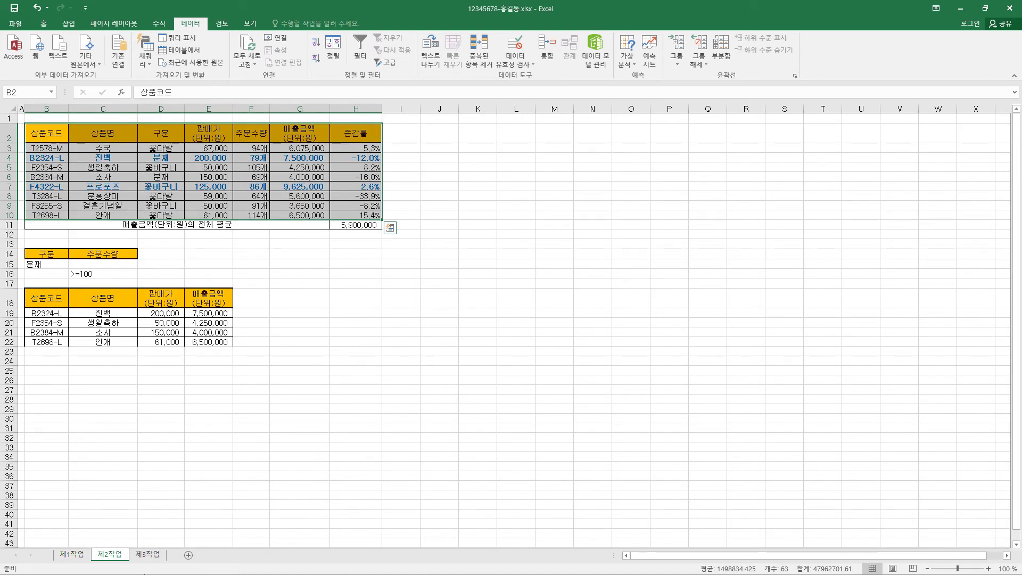
{"action": "left_click", "coordinate": [152, 556]}
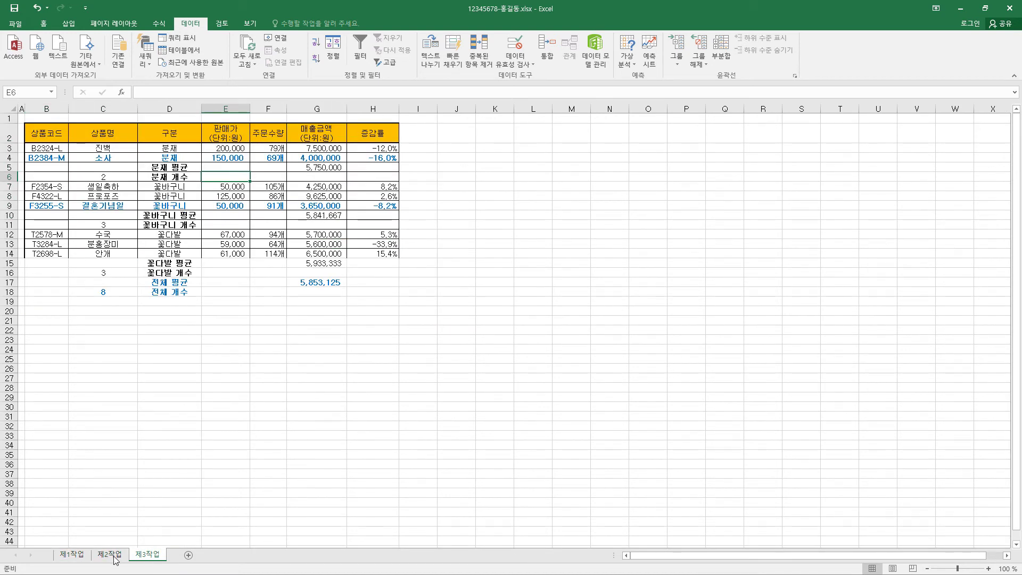
{"action": "left_click", "coordinate": [114, 556]}
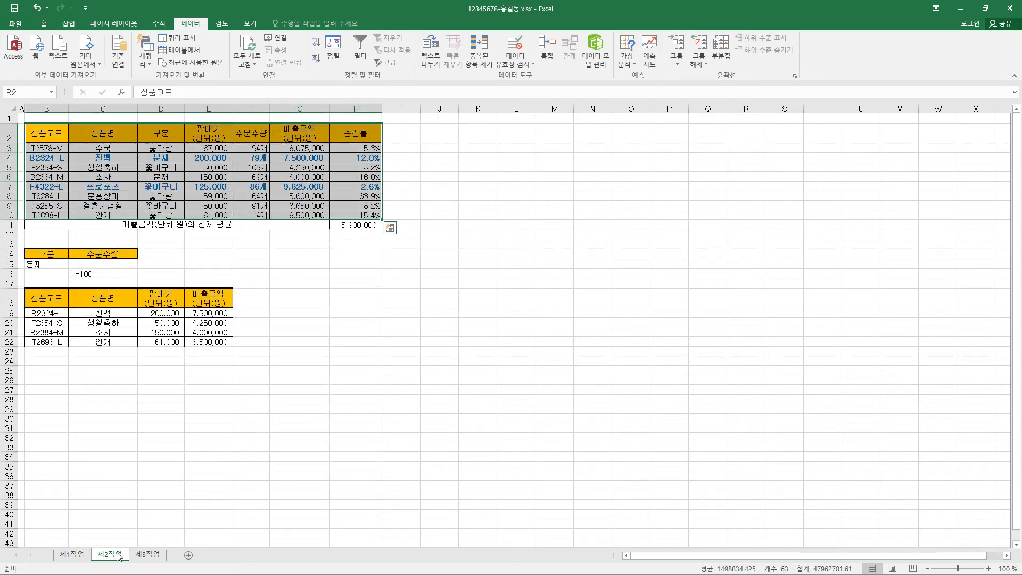
{"action": "left_click", "coordinate": [259, 186]}
{"action": "key", "text": "Up"}
{"action": "key", "text": "Up"}
{"action": "key", "text": "Up"}
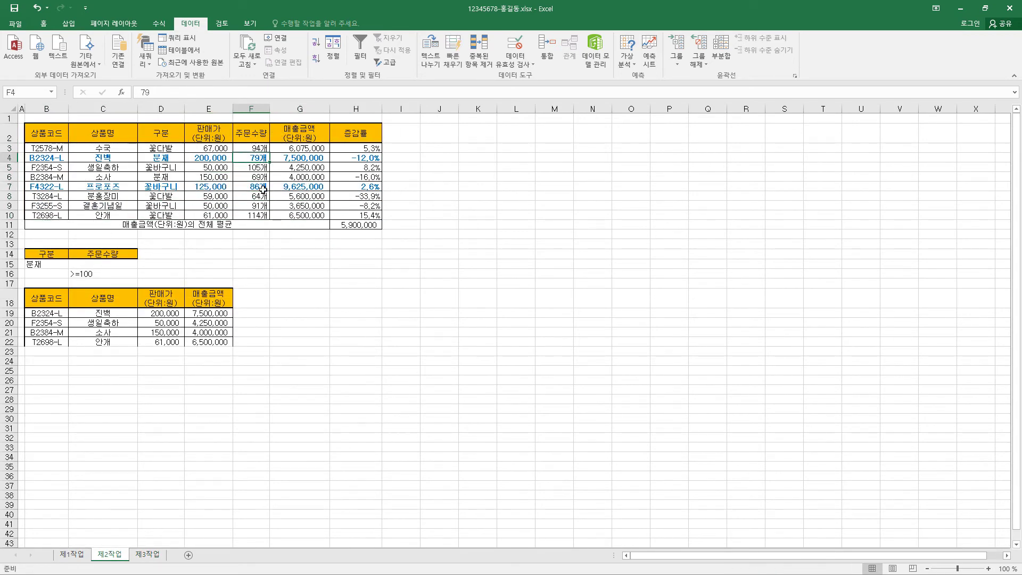
{"action": "left_click", "coordinate": [147, 555]}
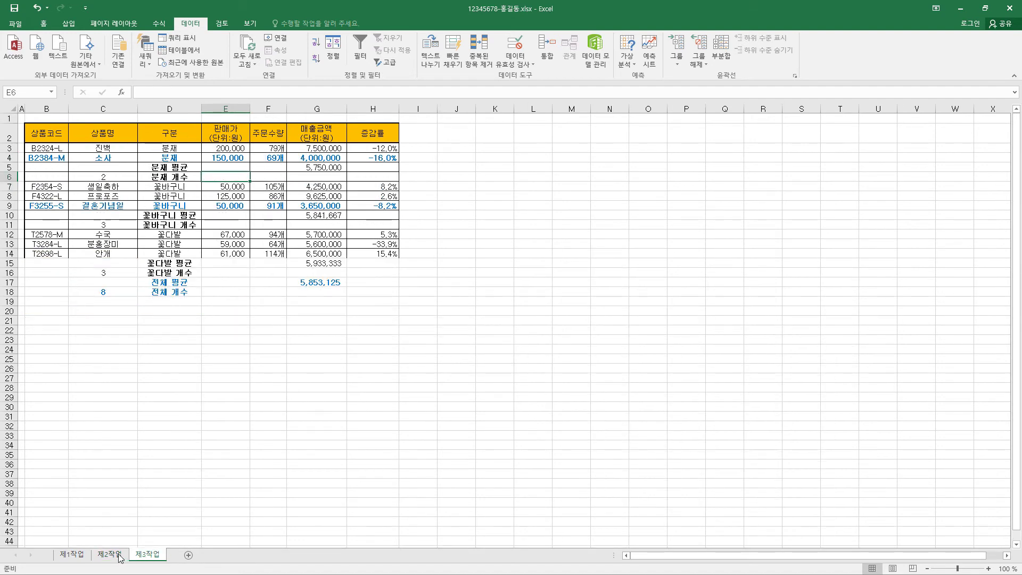
{"action": "left_click", "coordinate": [119, 556]}
{"action": "key", "text": "ctrl+Page_Down"}
{"action": "left_click", "coordinate": [119, 556]}
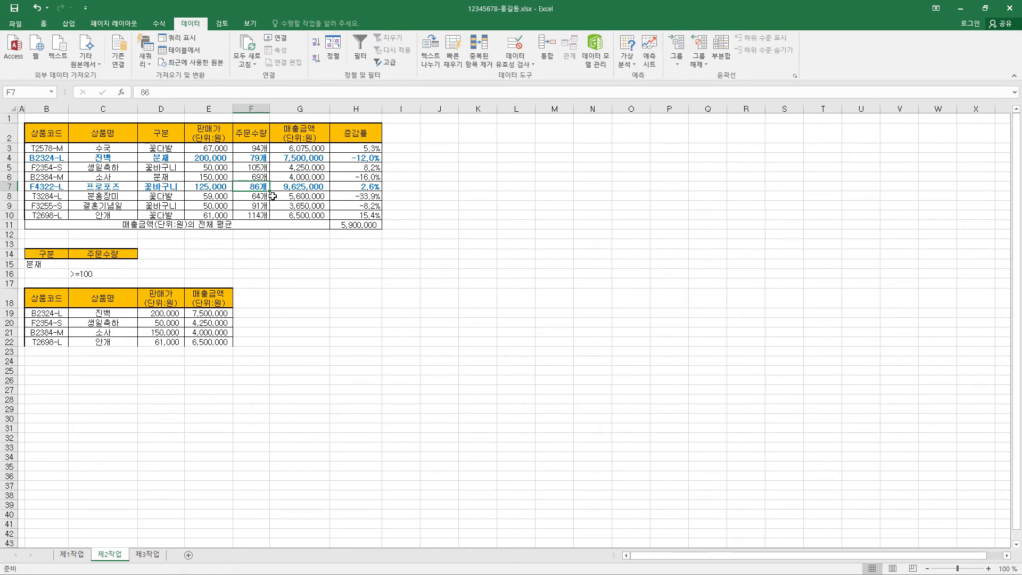
{"action": "scroll", "coordinate": [117, 50], "scroll_direction": "up", "scroll_amount": 4}
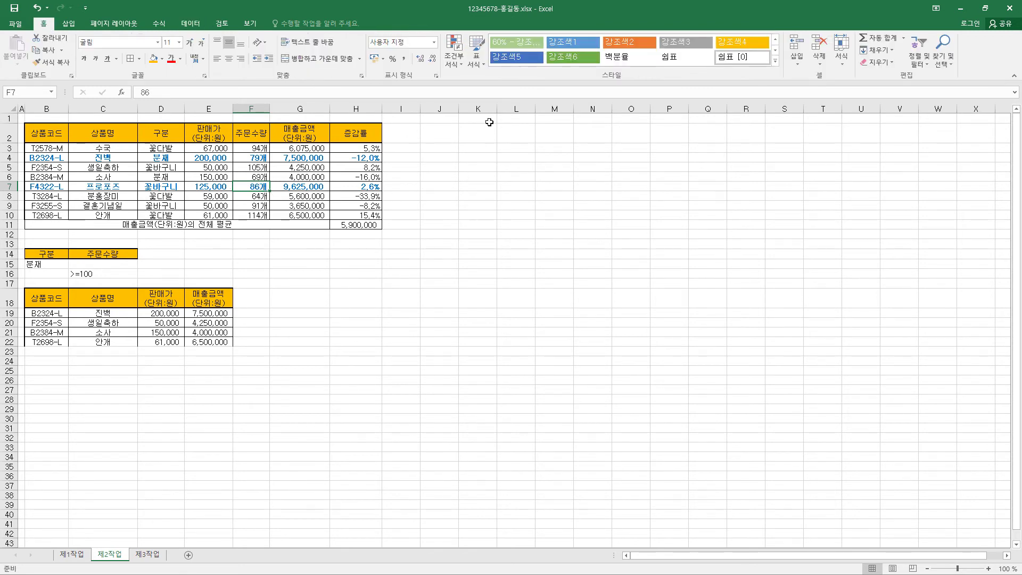
Remove the '제1작업!' prefix from the =$F3>=100 rule so 100+ order rows show bold blue
{"action": "left_click", "coordinate": [454, 50]}
{"action": "left_click", "coordinate": [488, 223]}
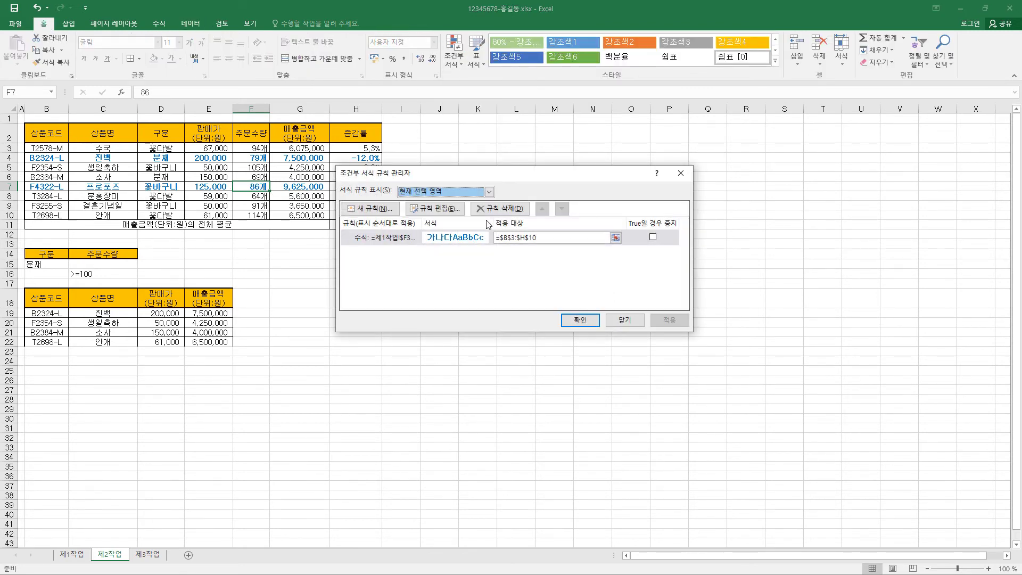
{"action": "left_click", "coordinate": [400, 240]}
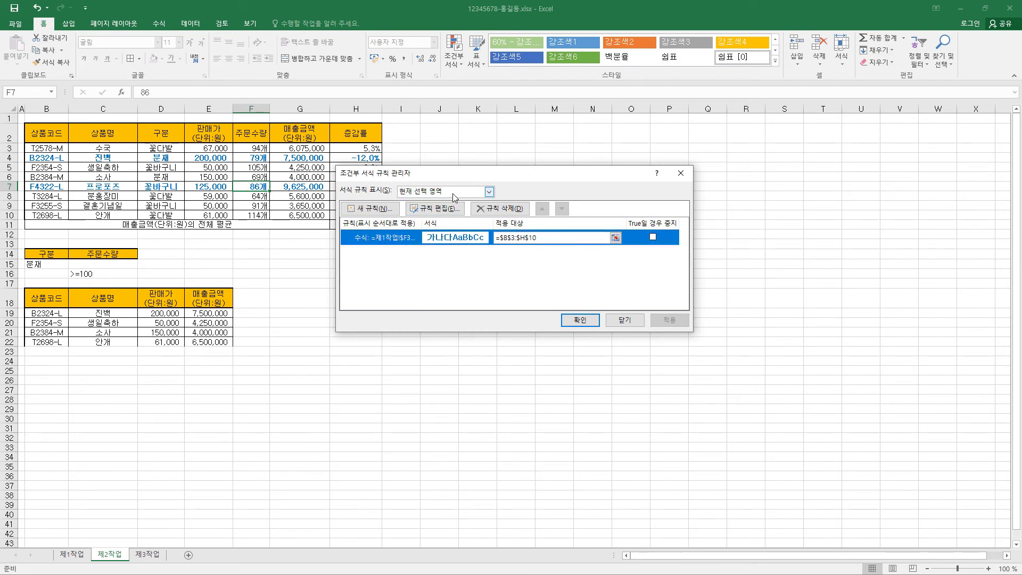
{"action": "left_click", "coordinate": [489, 192]}
{"action": "left_click", "coordinate": [444, 213]}
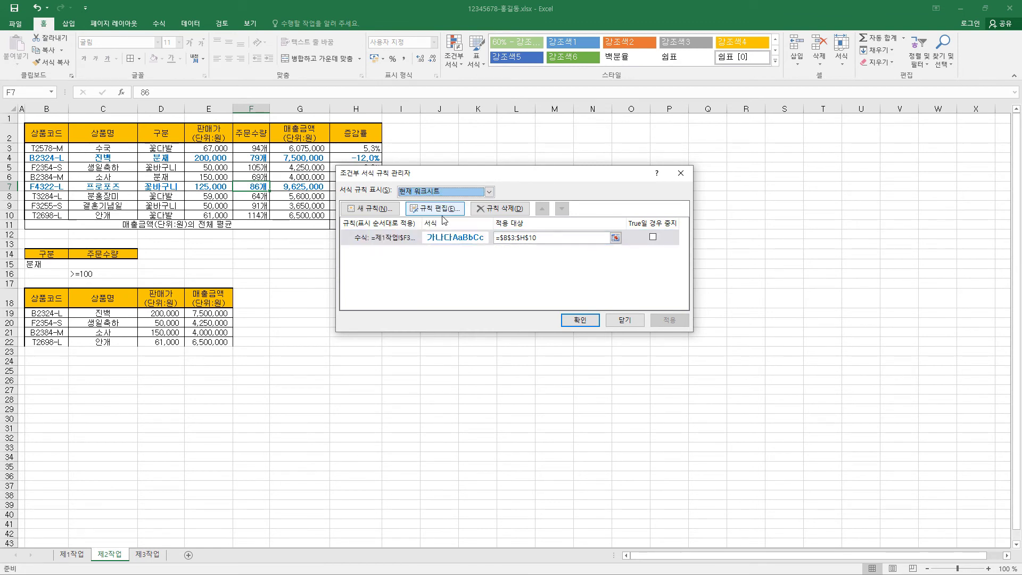
{"action": "left_click", "coordinate": [400, 239]}
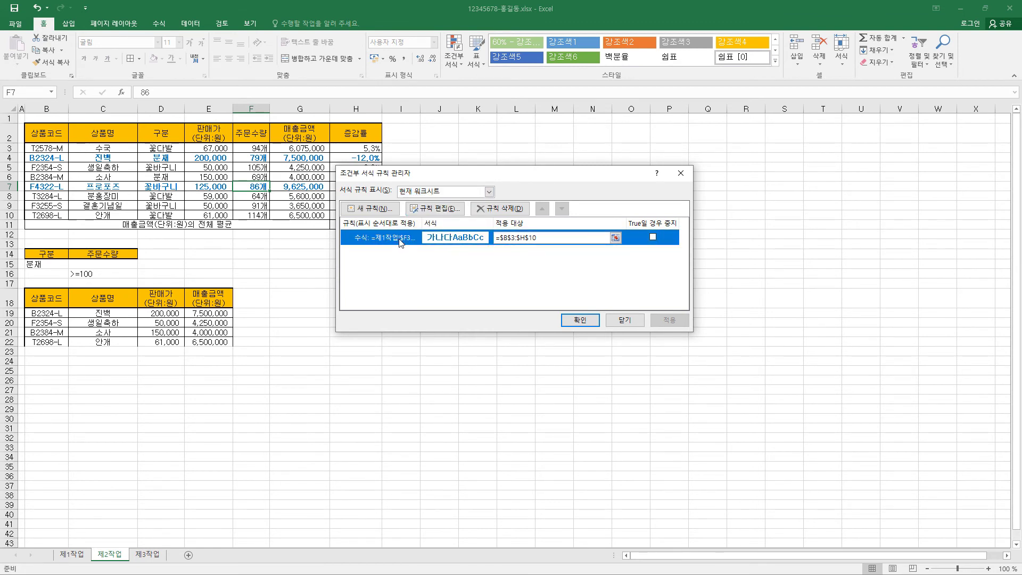
{"action": "left_click", "coordinate": [450, 210]}
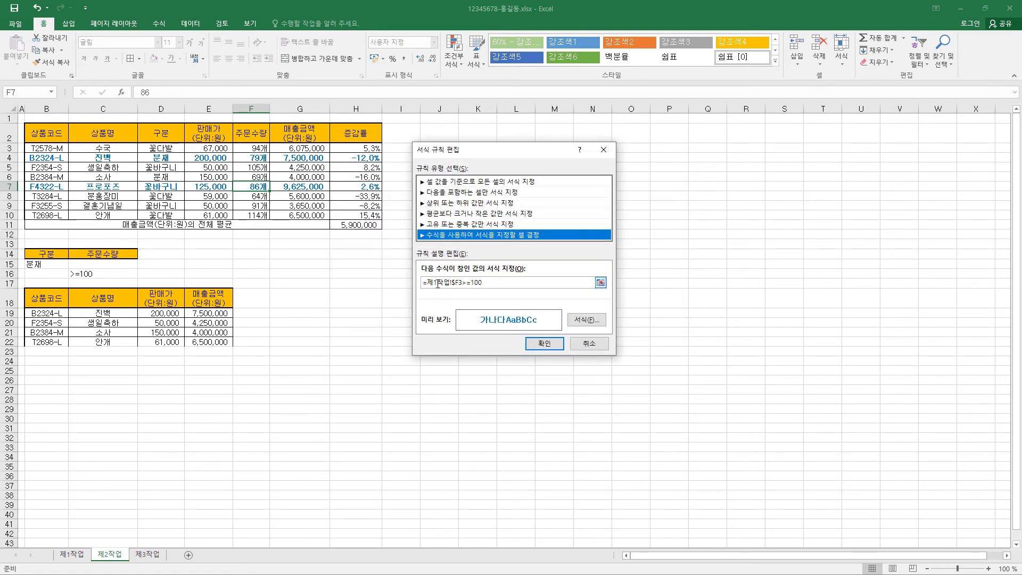
{"action": "left_click_drag", "start_coordinate": [428, 281], "coordinate": [453, 283]}
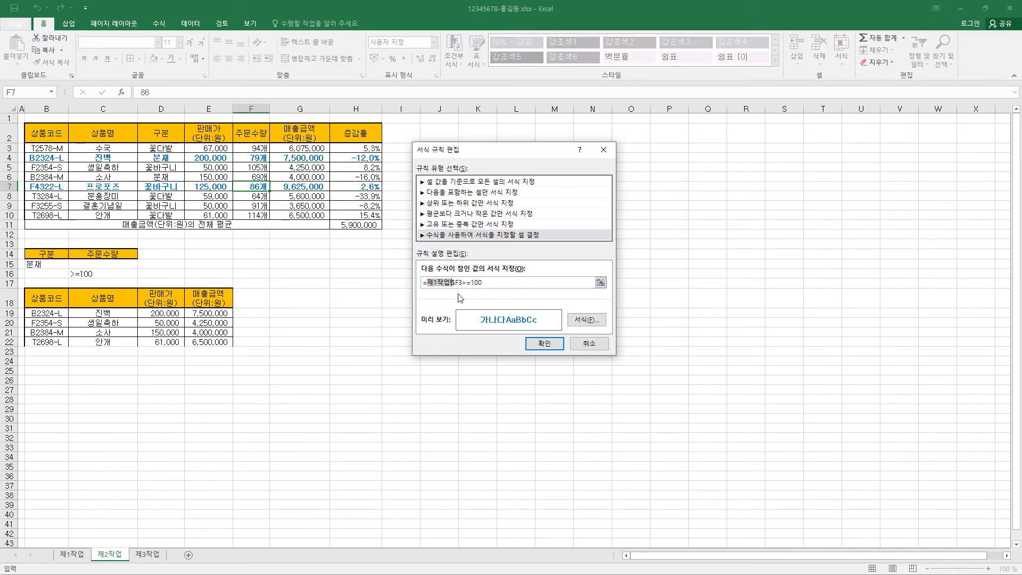
{"action": "key", "text": "Delete"}
{"action": "left_click", "coordinate": [544, 343]}
{"action": "left_click", "coordinate": [546, 240]}
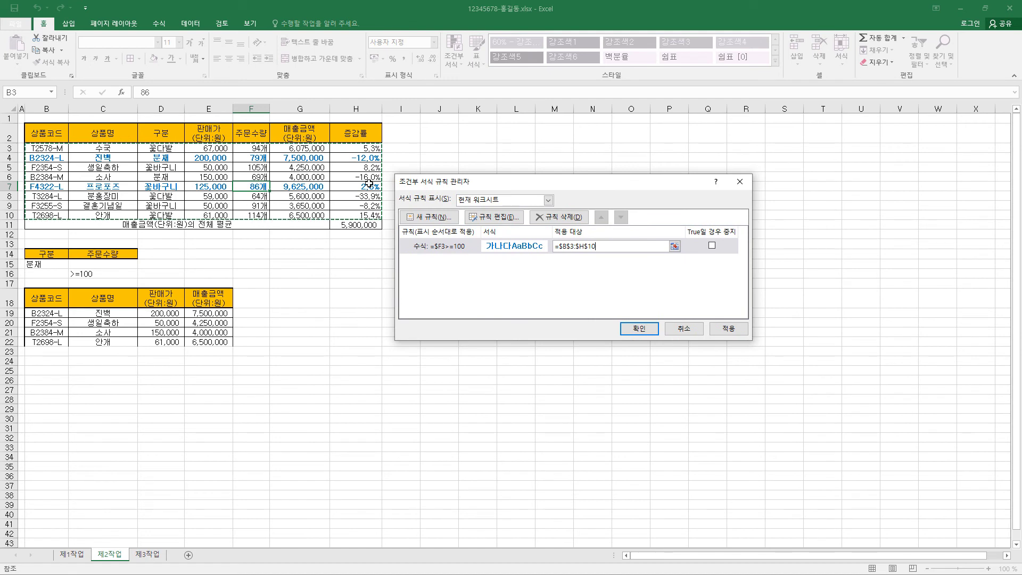
{"action": "left_click", "coordinate": [639, 328]}
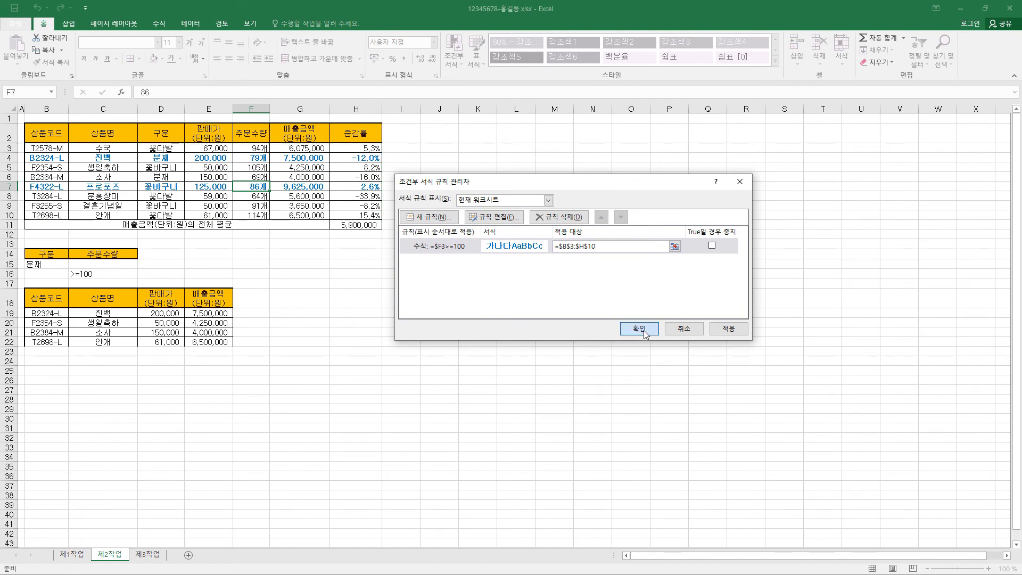
On 제3작업, list all of this worksheet's conditional formatting rules
{"action": "left_click", "coordinate": [265, 168]}
{"action": "left_click", "coordinate": [262, 214]}
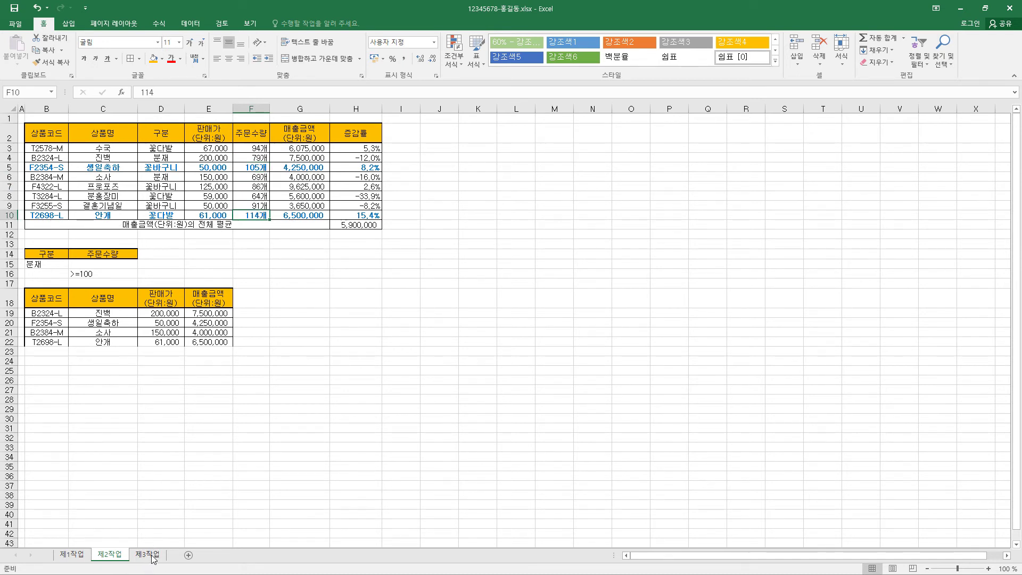
{"action": "left_click", "coordinate": [147, 554]}
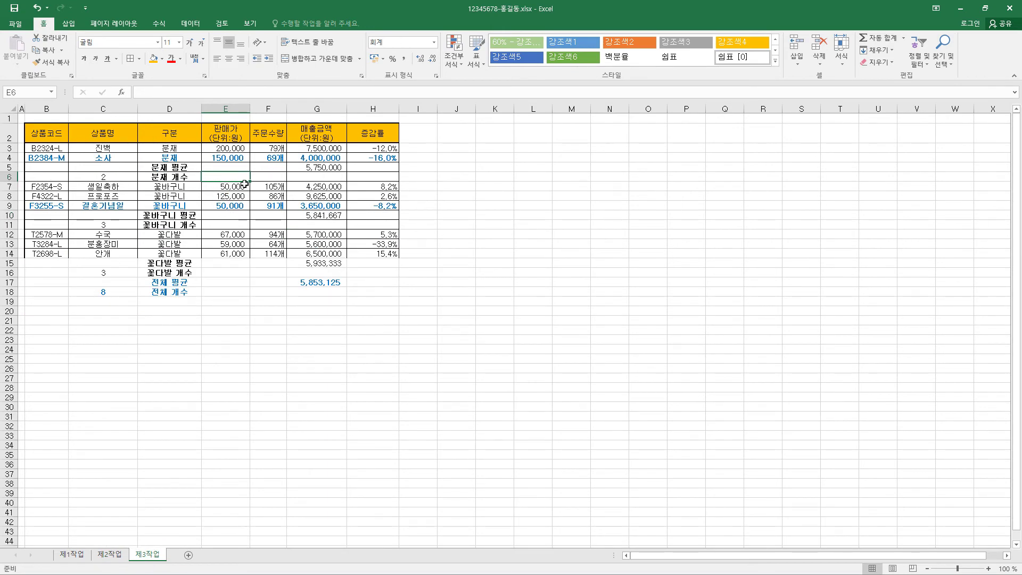
{"action": "left_click", "coordinate": [453, 50]}
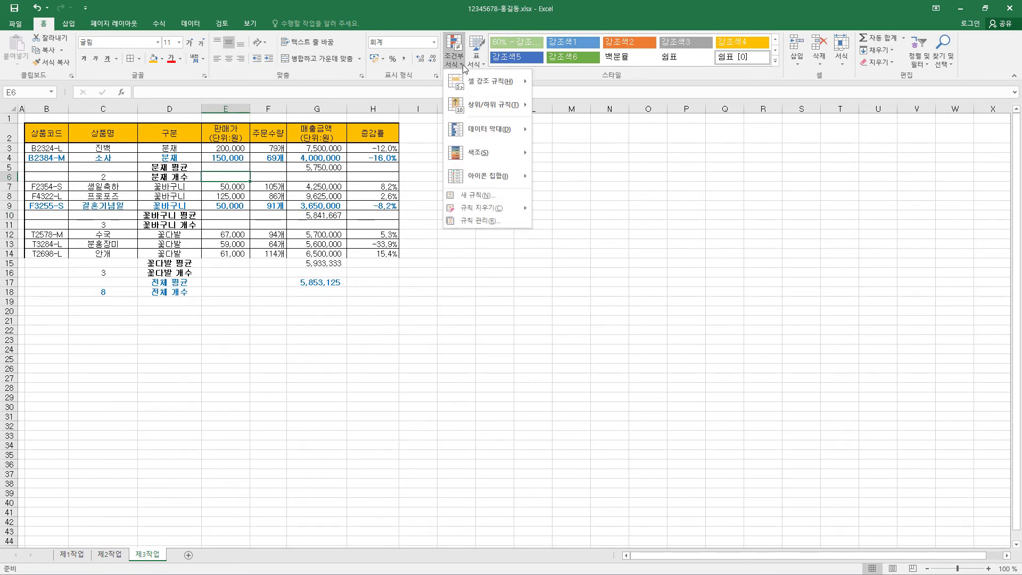
{"action": "left_click", "coordinate": [481, 220]}
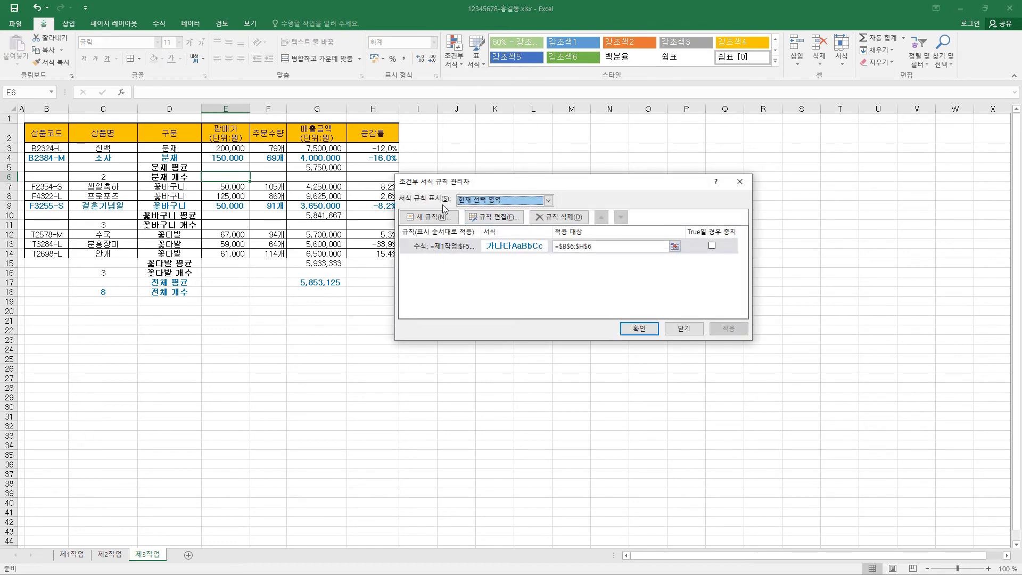
{"action": "left_click", "coordinate": [524, 203]}
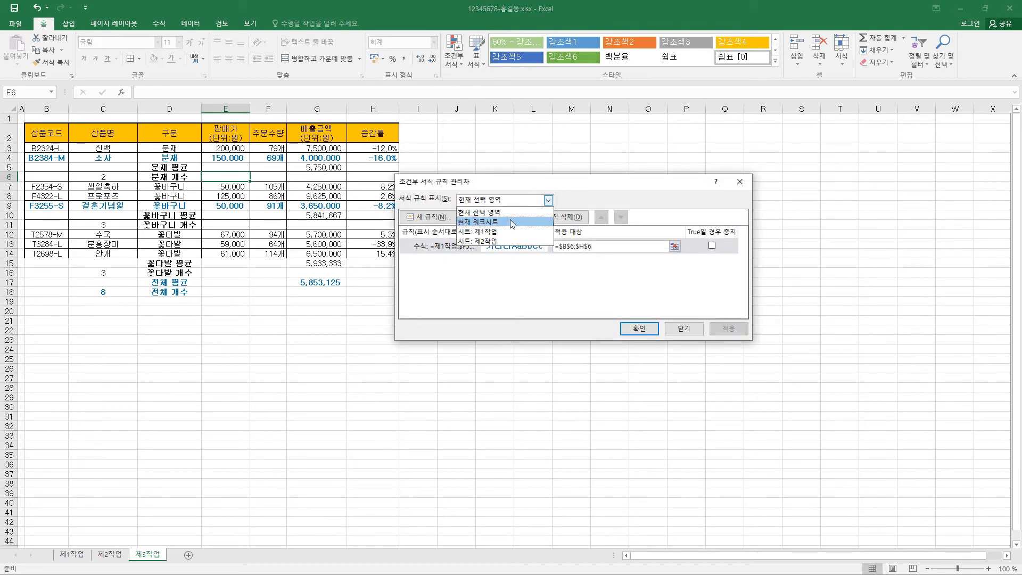
{"action": "left_click", "coordinate": [512, 223]}
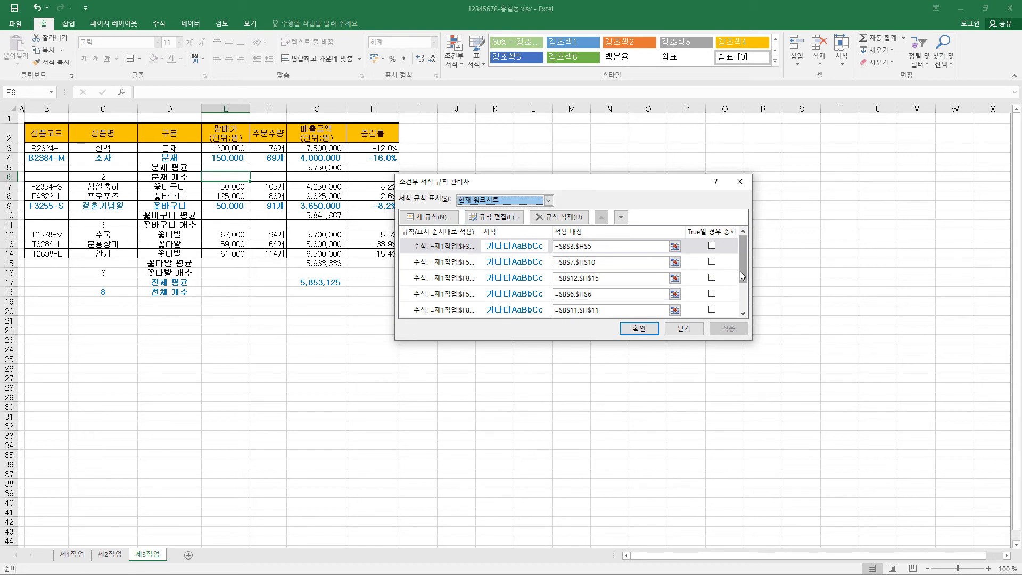
Delete the four extra duplicate formatting rules, including the one for rows 7 to 10
{"action": "left_click_drag", "start_coordinate": [738, 258], "coordinate": [738, 285]}
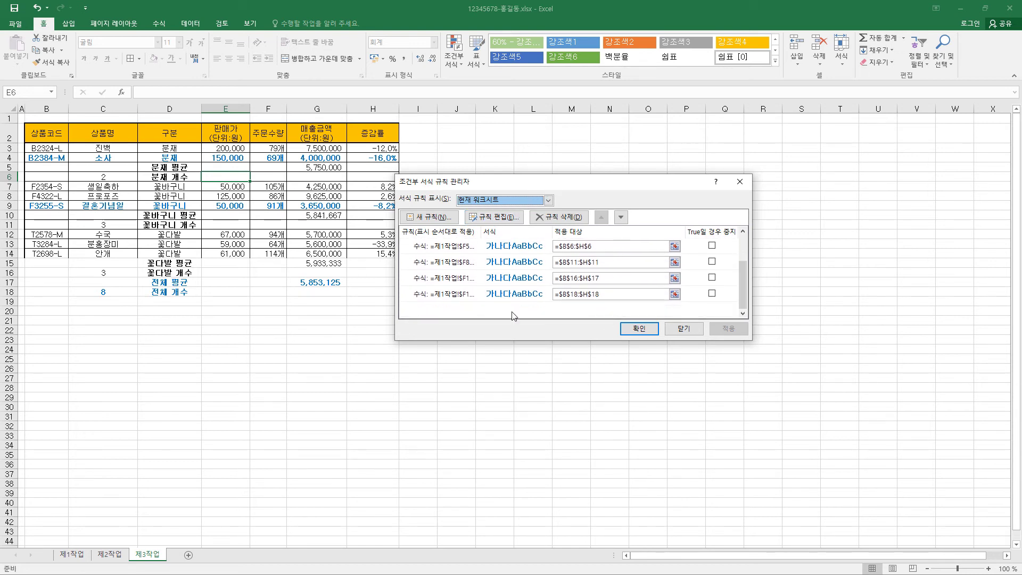
{"action": "left_click", "coordinate": [474, 296]}
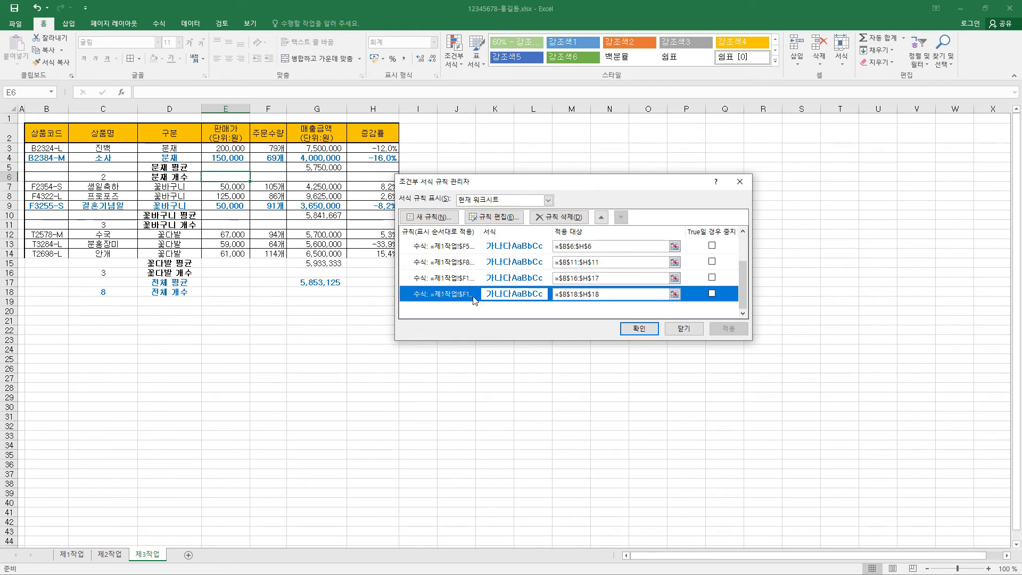
{"action": "left_click", "coordinate": [573, 218]}
{"action": "left_click", "coordinate": [573, 218]}
{"action": "left_click", "coordinate": [572, 218]}
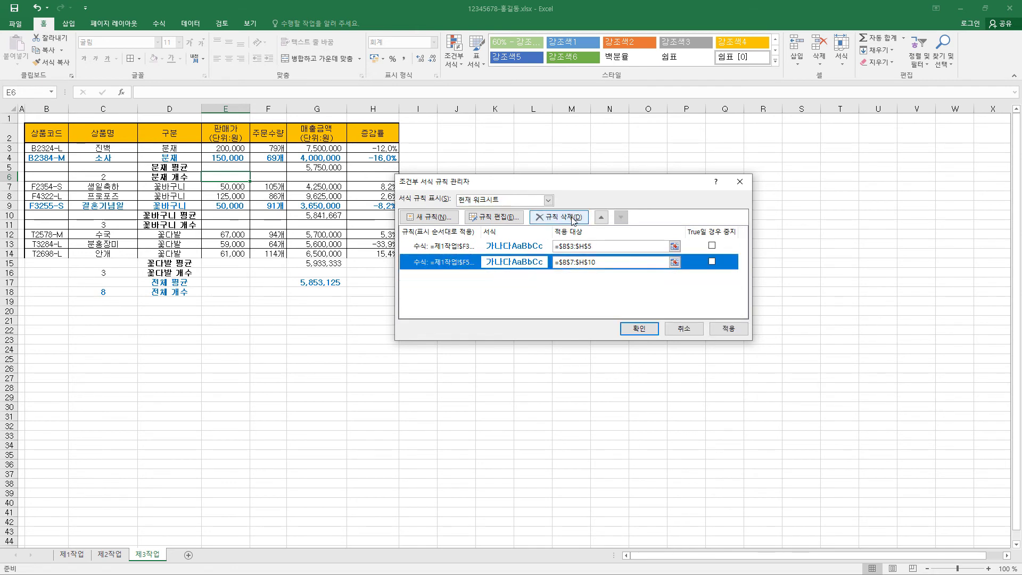
{"action": "left_click", "coordinate": [572, 218]}
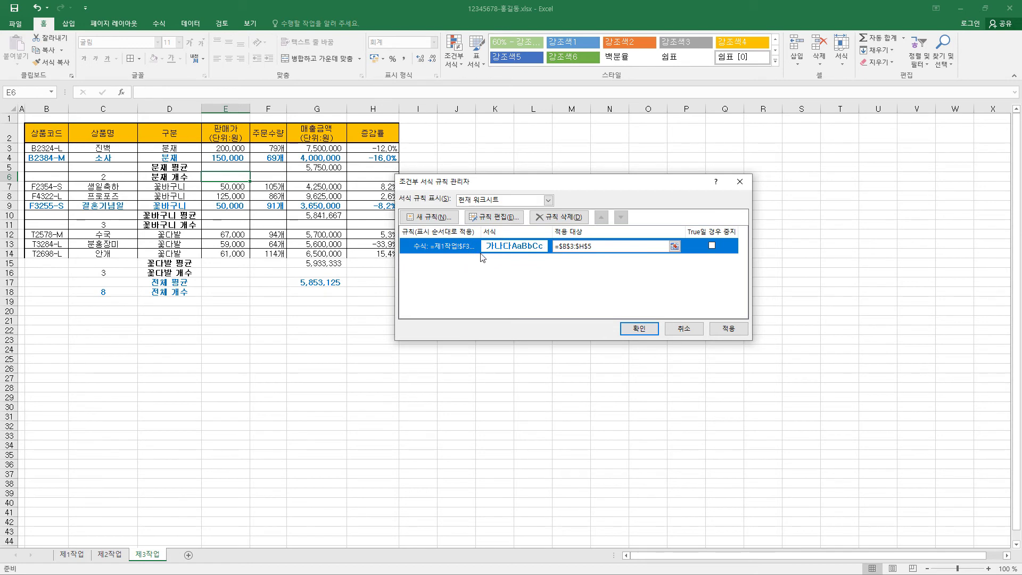
Remove the '제1작업!' prefix from the remaining rule's formula
{"action": "left_click", "coordinate": [494, 217]}
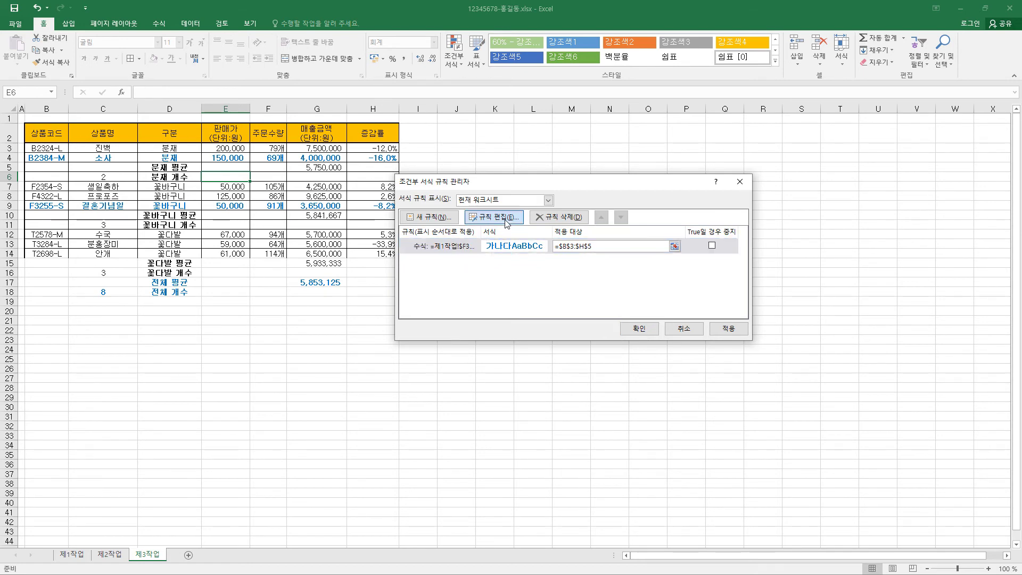
{"action": "left_click_drag", "start_coordinate": [486, 291], "coordinate": [515, 293]}
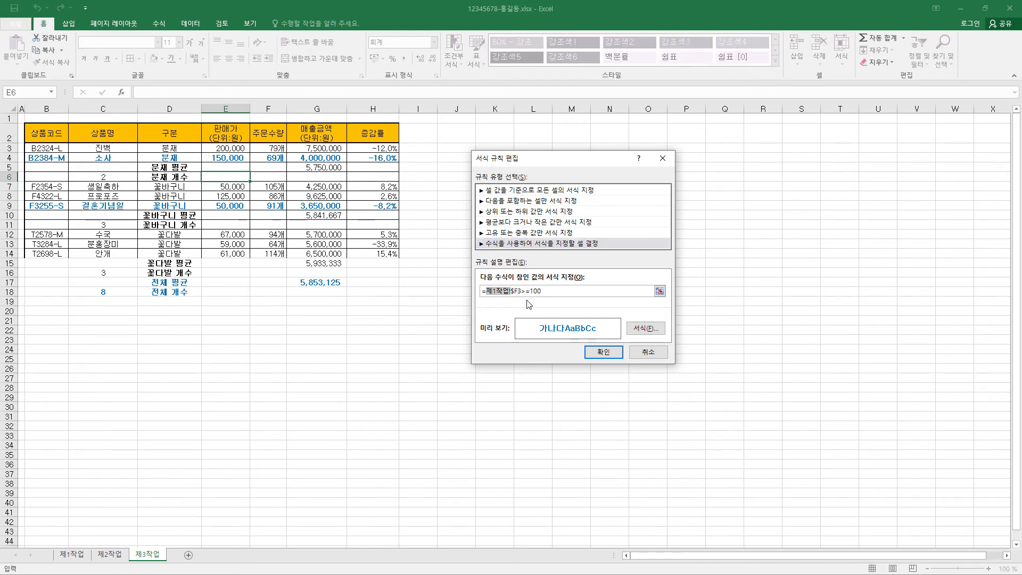
{"action": "key", "text": "Delete"}
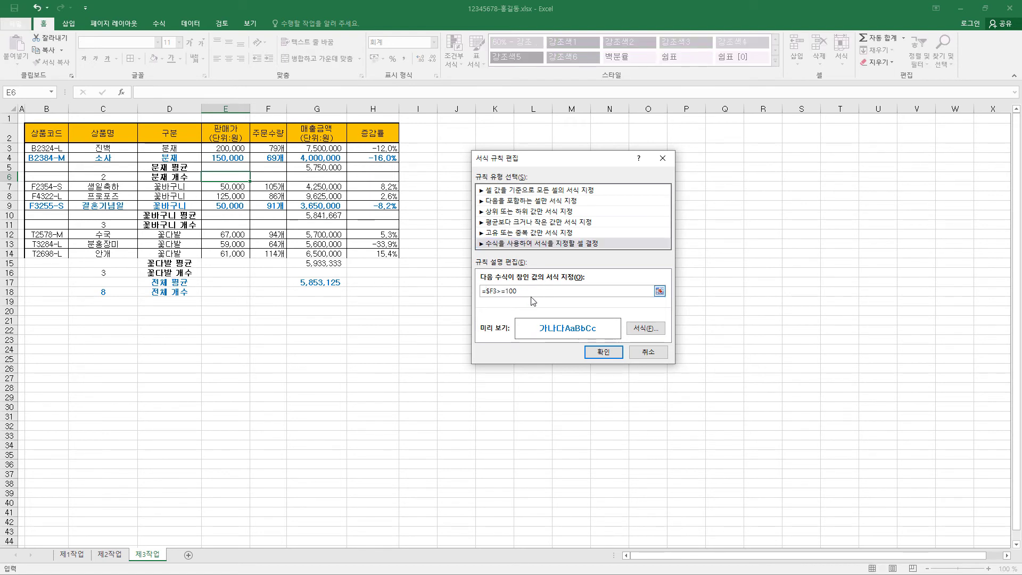
{"action": "left_click", "coordinate": [605, 352]}
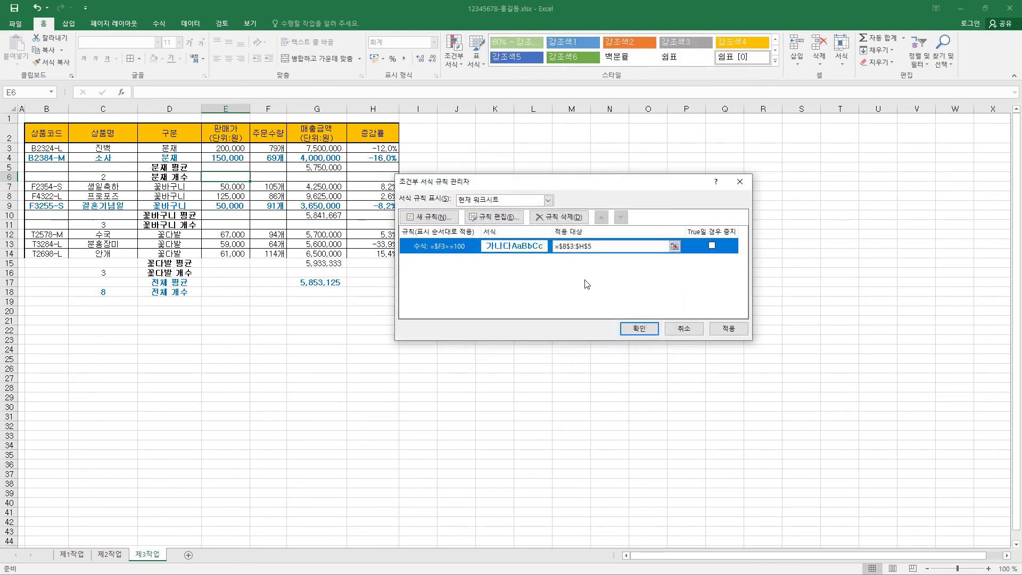
Make the =$F3>=100 rule apply to the whole table B3:H18
{"action": "left_click", "coordinate": [600, 245]}
{"action": "left_click", "coordinate": [599, 245]}
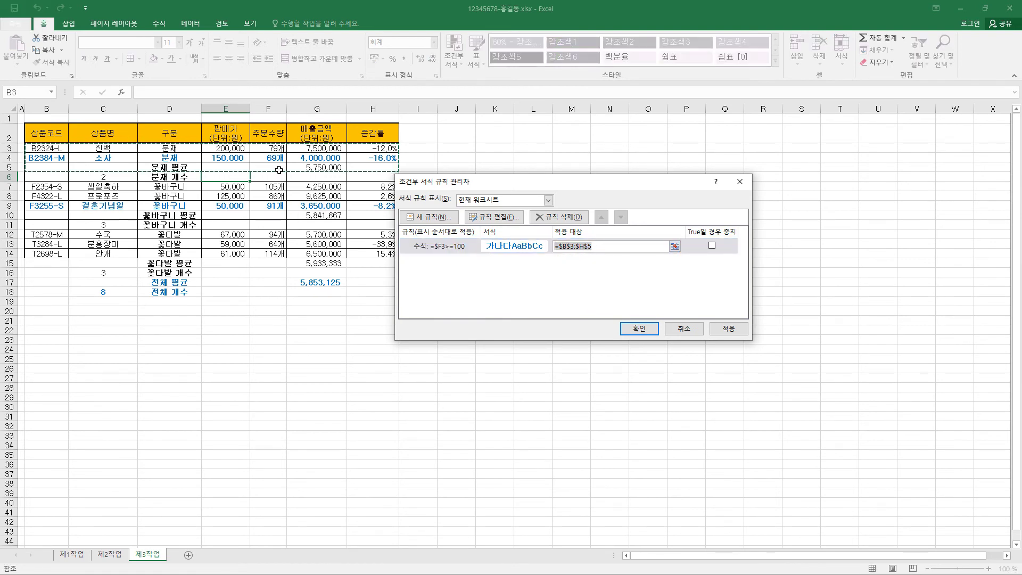
{"action": "left_click_drag", "start_coordinate": [423, 181], "coordinate": [464, 184]}
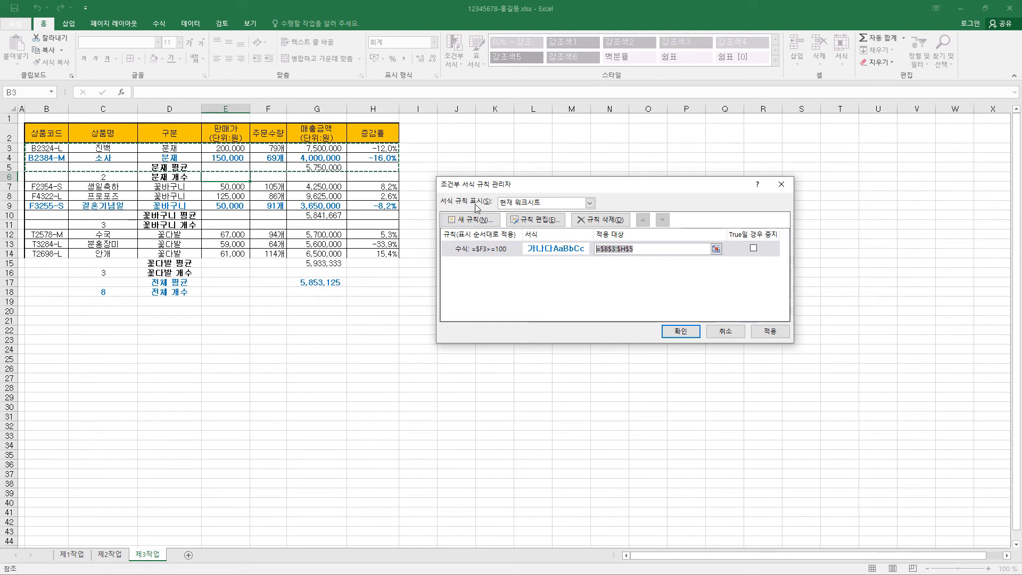
{"action": "left_click", "coordinate": [636, 249]}
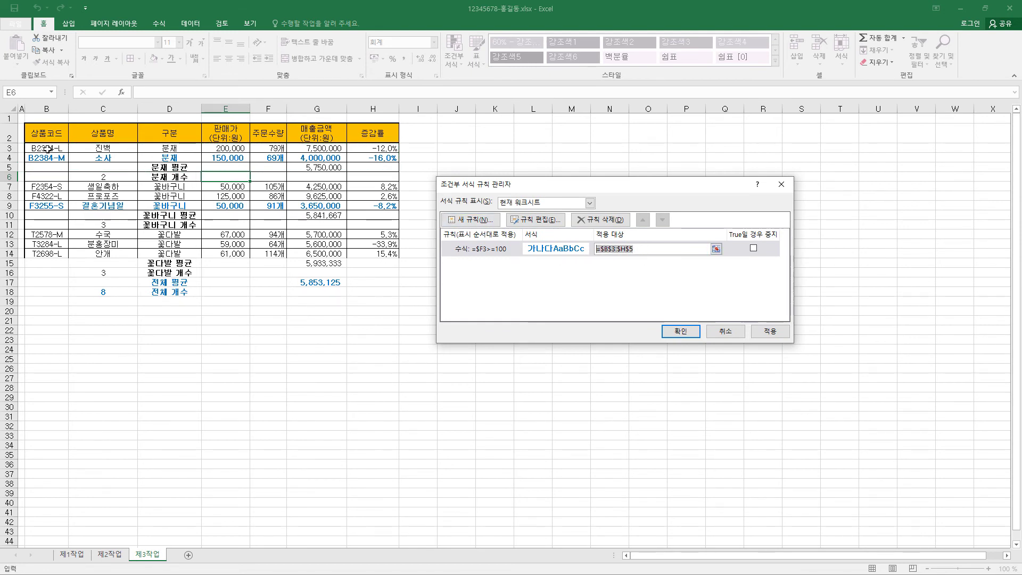
{"action": "left_click_drag", "start_coordinate": [47, 149], "coordinate": [396, 294]}
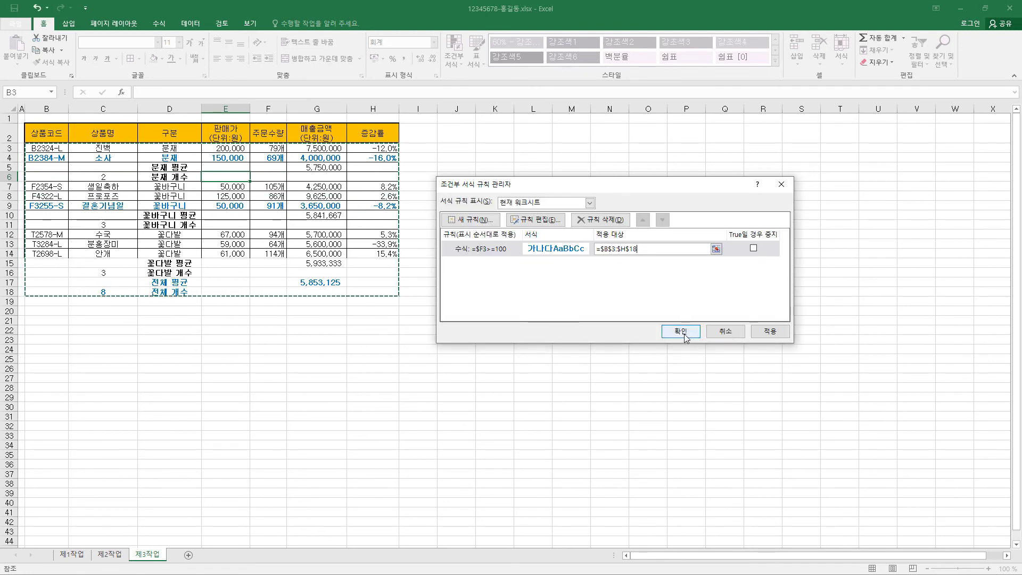
{"action": "left_click", "coordinate": [681, 331]}
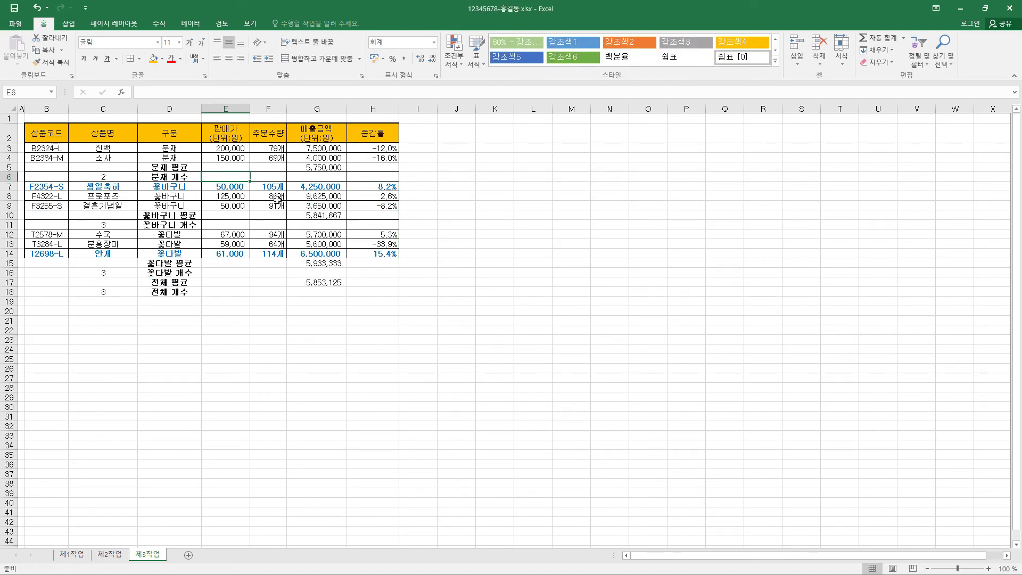
{"action": "left_click", "coordinate": [279, 186]}
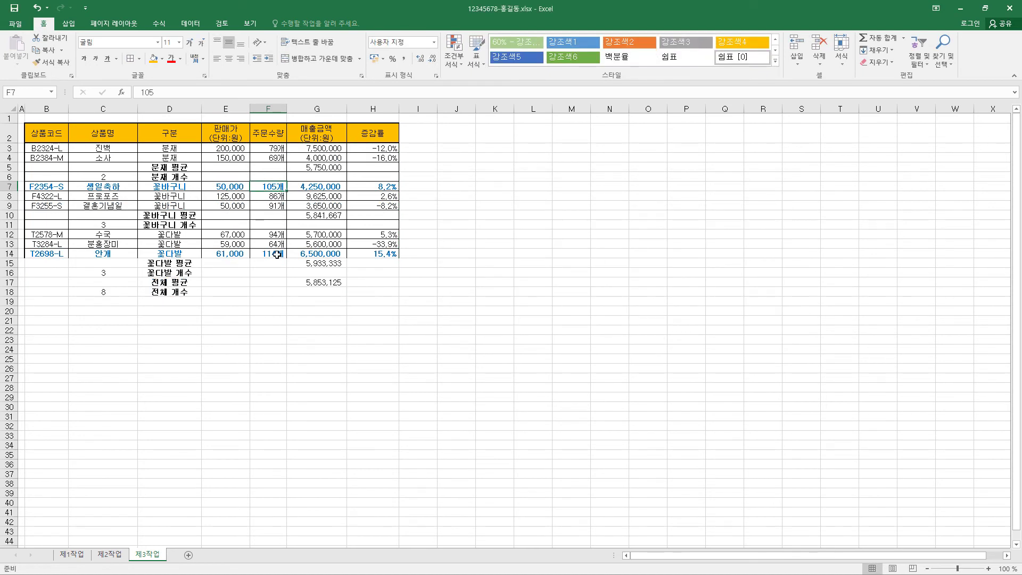
{"action": "left_click", "coordinate": [277, 255]}
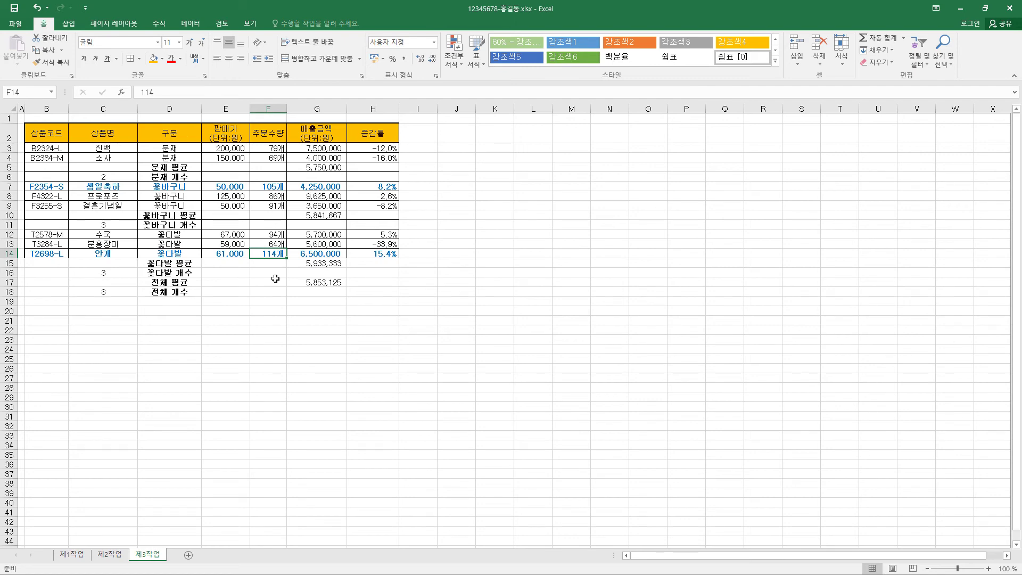
On 제1작업, select C4:C5, E4:F5, C7, E7:F7, C9:C12 and E9:F12 together
{"action": "left_click", "coordinate": [75, 555]}
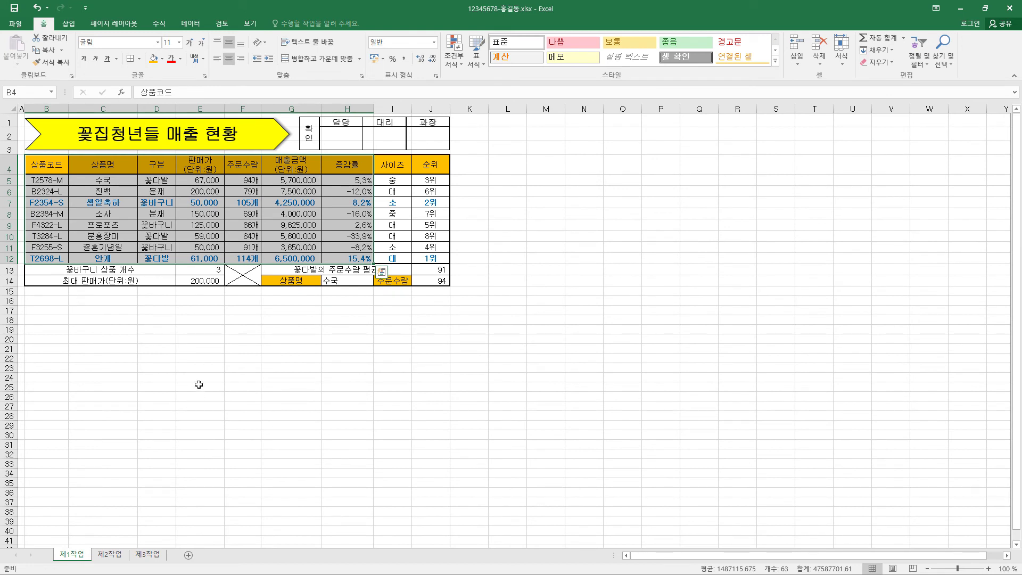
{"action": "left_click", "coordinate": [119, 164]}
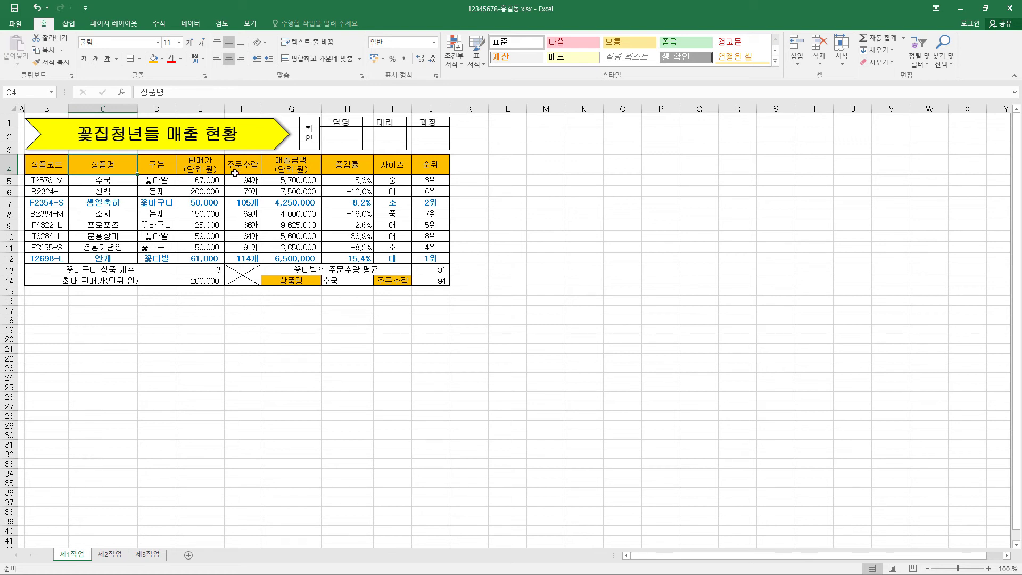
{"action": "left_click_drag", "start_coordinate": [235, 170], "coordinate": [205, 168]}
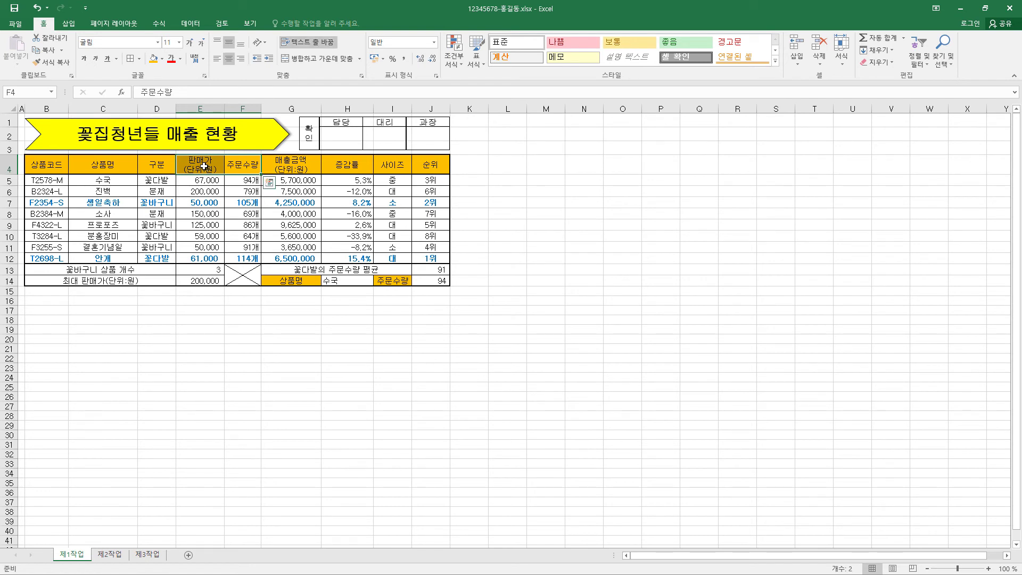
{"action": "left_click_drag", "start_coordinate": [102, 164], "coordinate": [103, 180]}
{"action": "key", "text": "ctrl+v"}
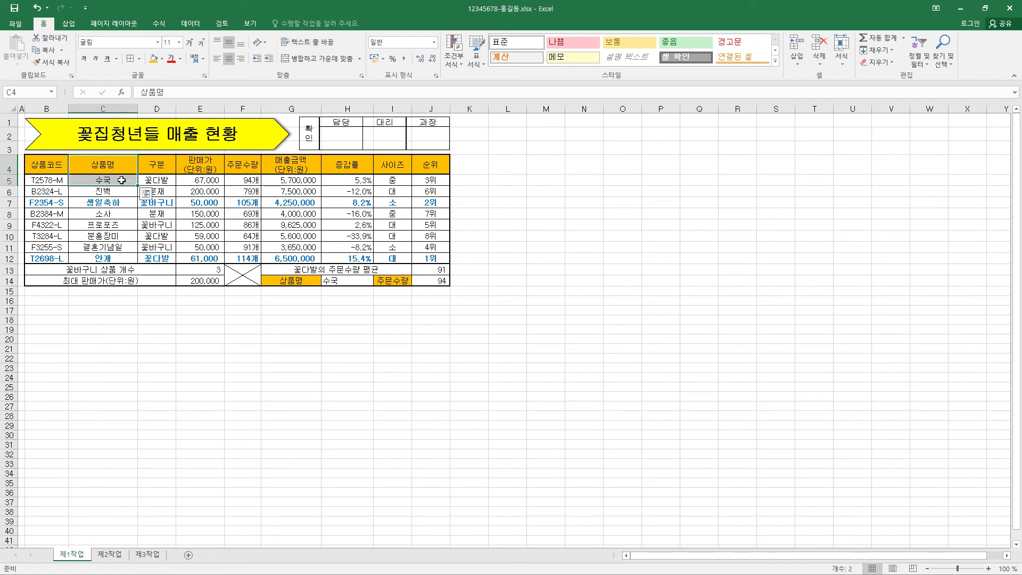
{"action": "left_click_drag", "start_coordinate": [212, 170], "coordinate": [236, 175]}
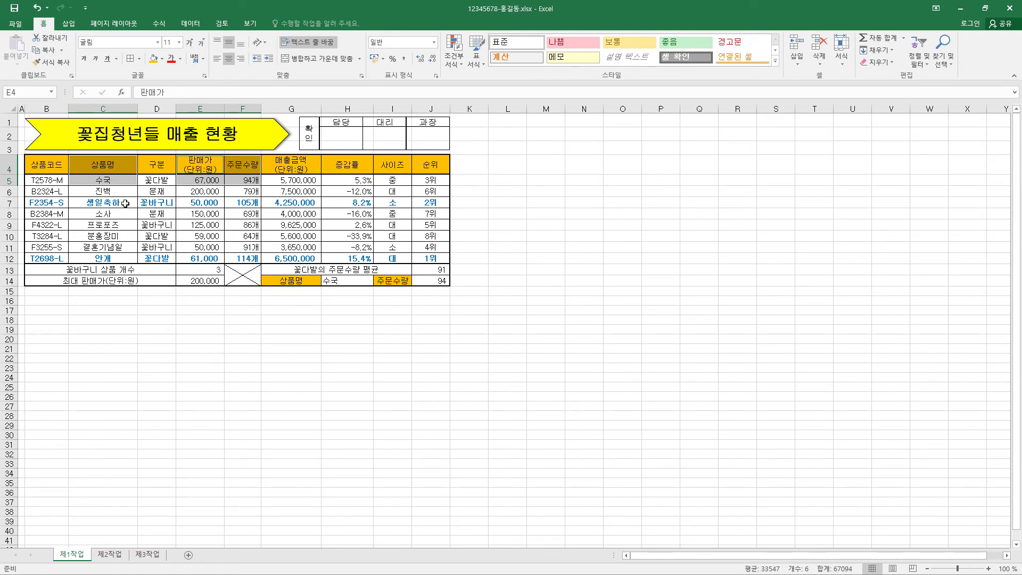
{"action": "left_click", "coordinate": [125, 203], "text": "ctrl"}
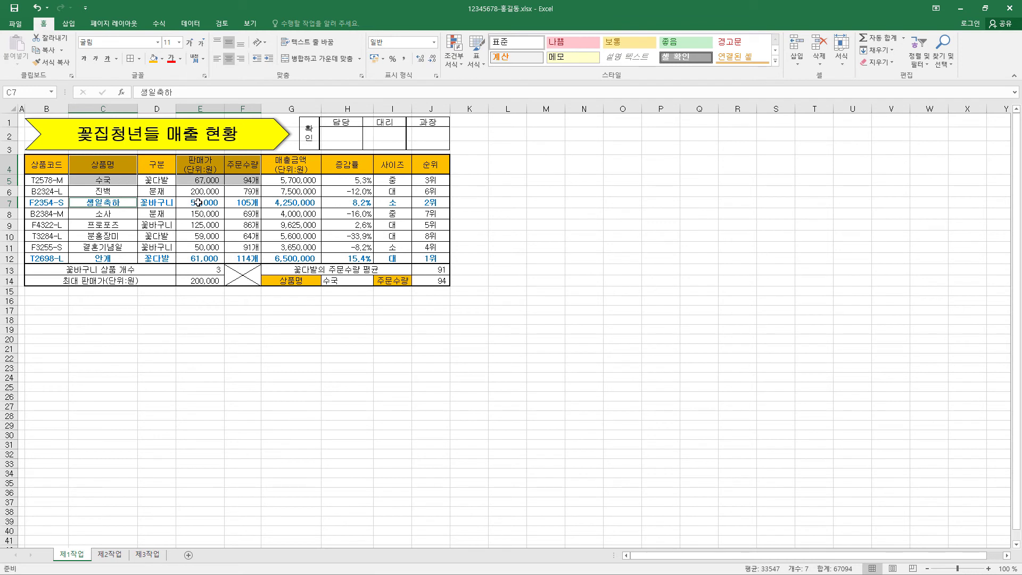
{"action": "left_click_drag", "start_coordinate": [198, 202], "coordinate": [231, 204]}
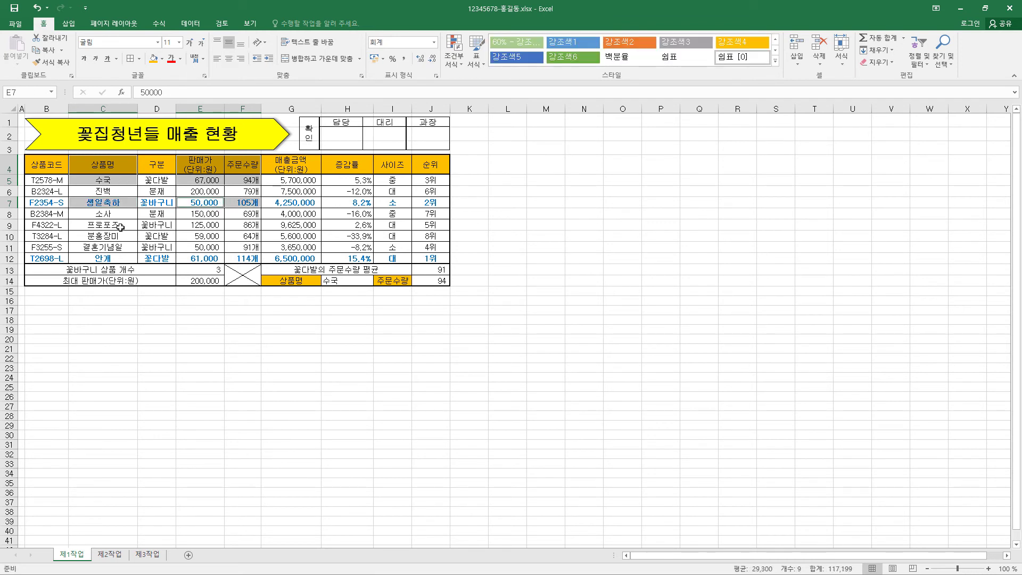
{"action": "left_click_drag", "start_coordinate": [121, 227], "coordinate": [122, 254]}
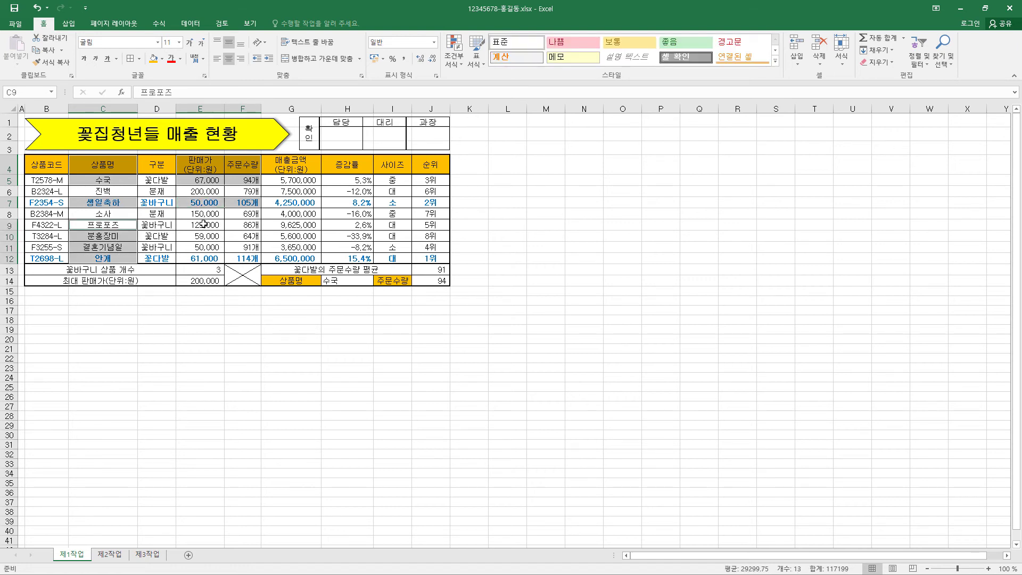
{"action": "left_click_drag", "start_coordinate": [204, 224], "coordinate": [245, 252]}
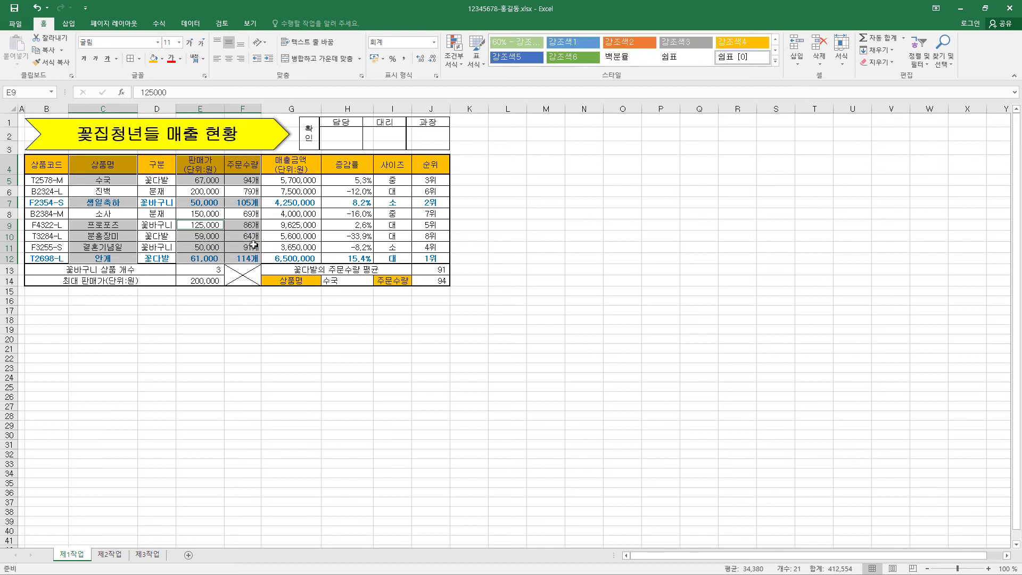
Insert a clustered column chart of the selected data
{"action": "left_click", "coordinate": [68, 23]}
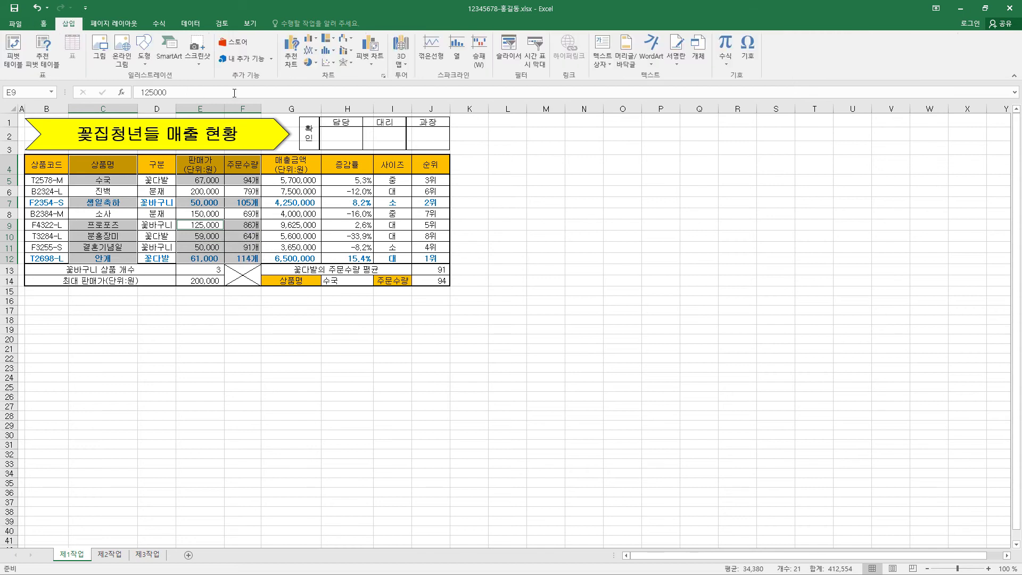
{"action": "left_click", "coordinate": [313, 40]}
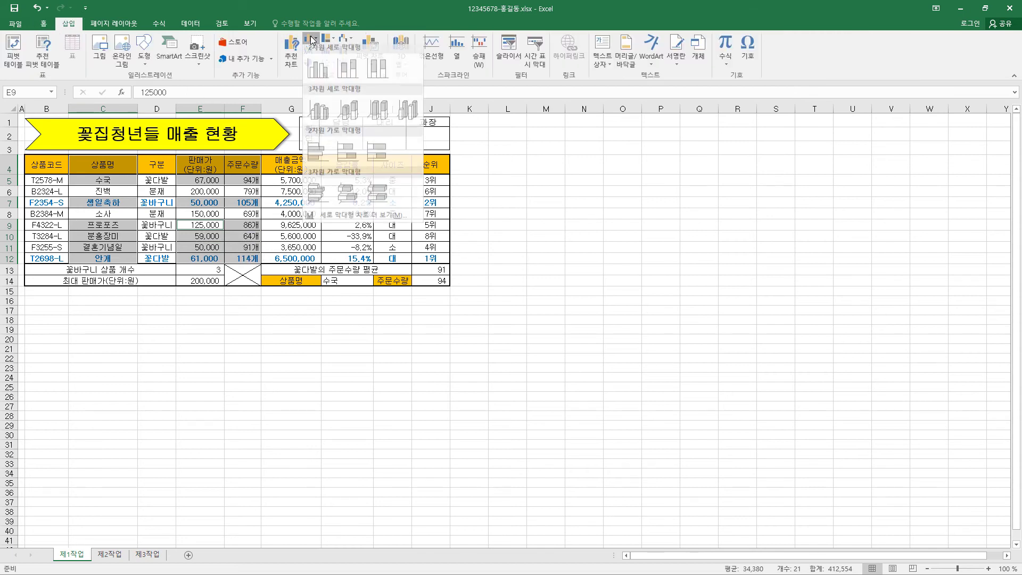
{"action": "left_click", "coordinate": [318, 68]}
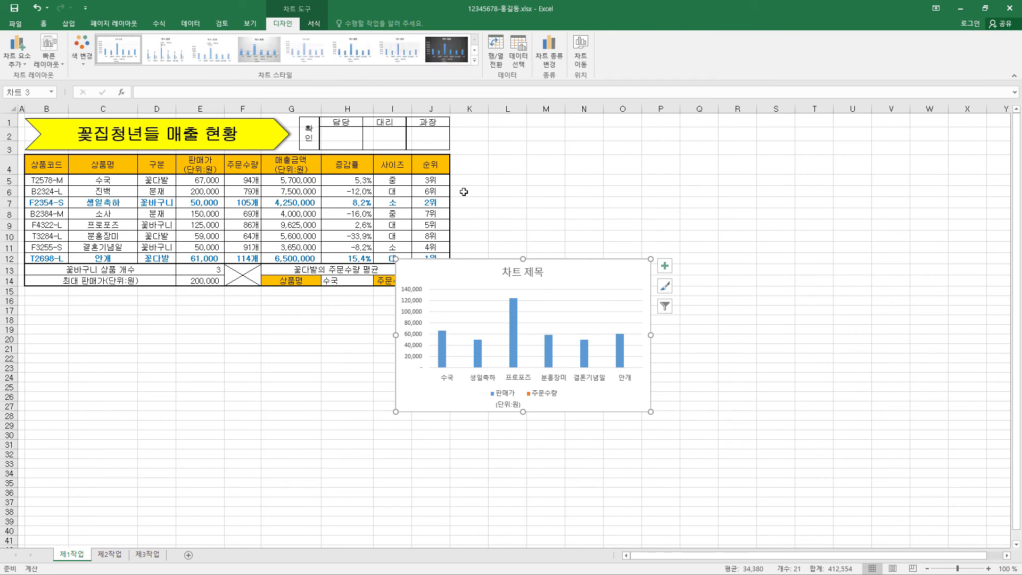
Move the chart to a new sheet 제4작업 and place it after 제3작업
{"action": "left_click", "coordinate": [582, 58]}
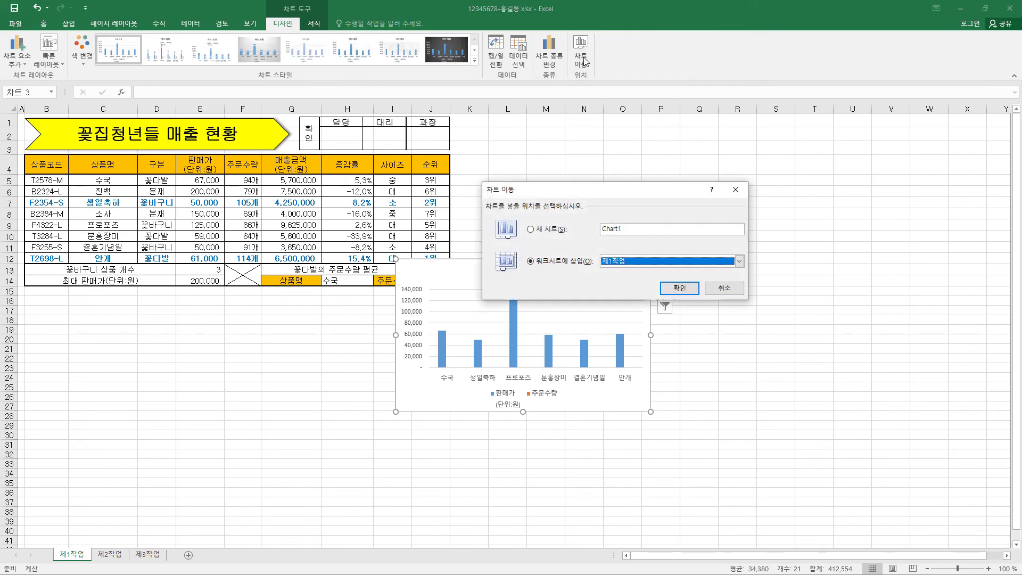
{"action": "left_click", "coordinate": [556, 232]}
{"action": "type", "text": "제4작업"}
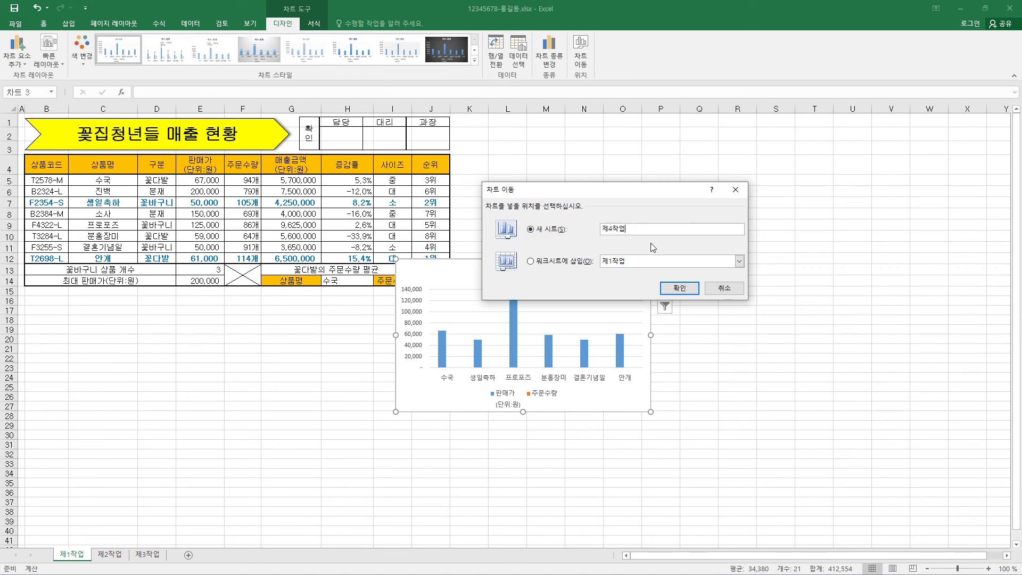
{"action": "left_click", "coordinate": [684, 289]}
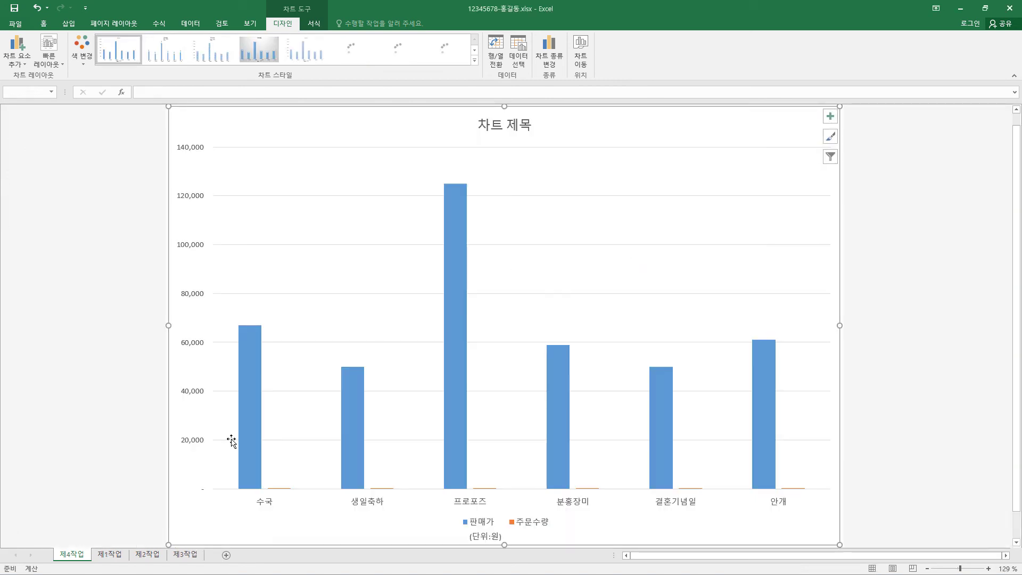
{"action": "left_click_drag", "start_coordinate": [77, 558], "coordinate": [205, 559]}
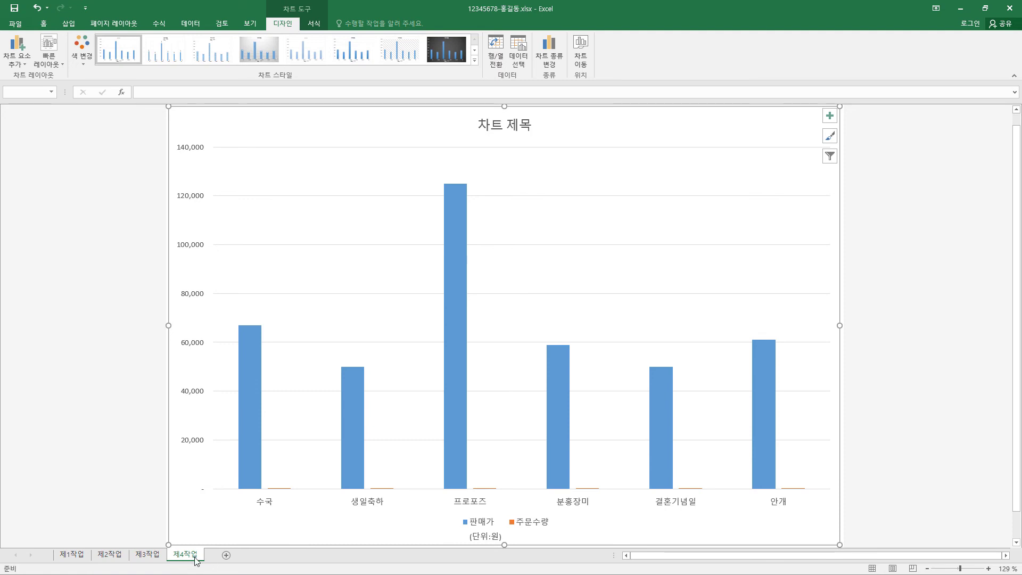
Apply a preset chart layout with wider bars and chart style 5
{"action": "left_click", "coordinate": [63, 65]}
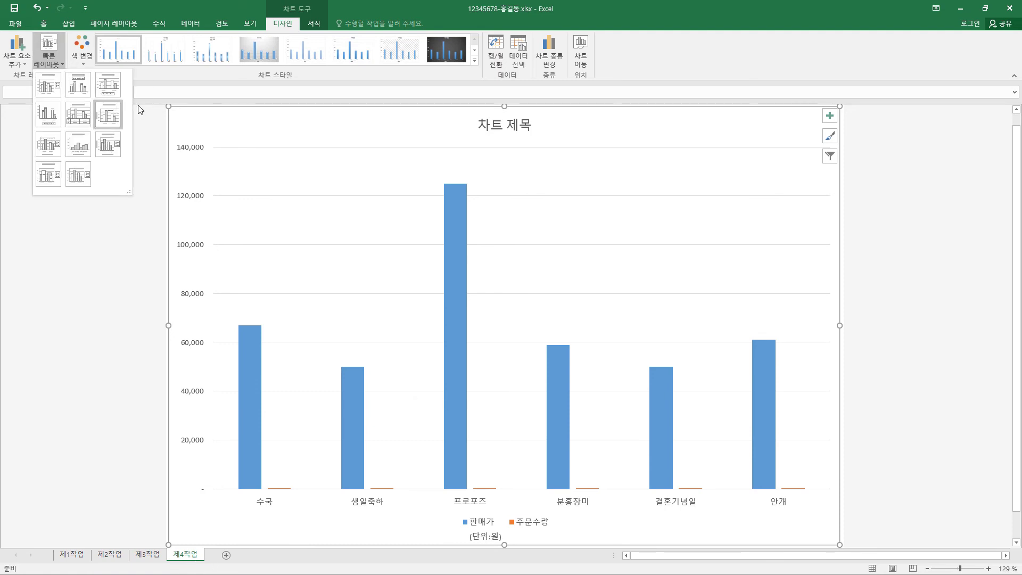
{"action": "left_click", "coordinate": [117, 88]}
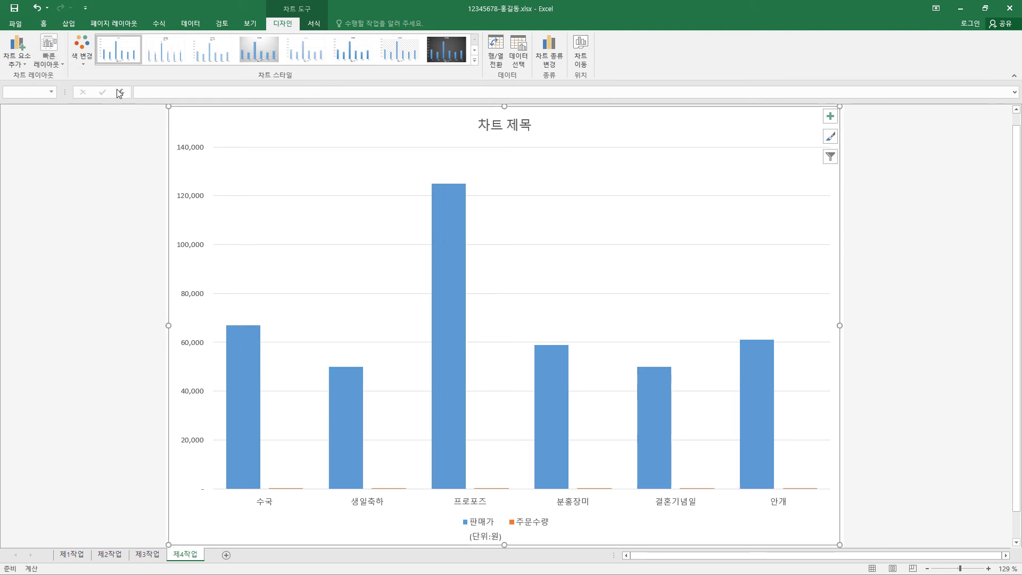
{"action": "left_click", "coordinate": [318, 60]}
Set the chart text to 굴림, 11 pt, in black
{"action": "left_click", "coordinate": [44, 23]}
{"action": "left_click", "coordinate": [158, 42]}
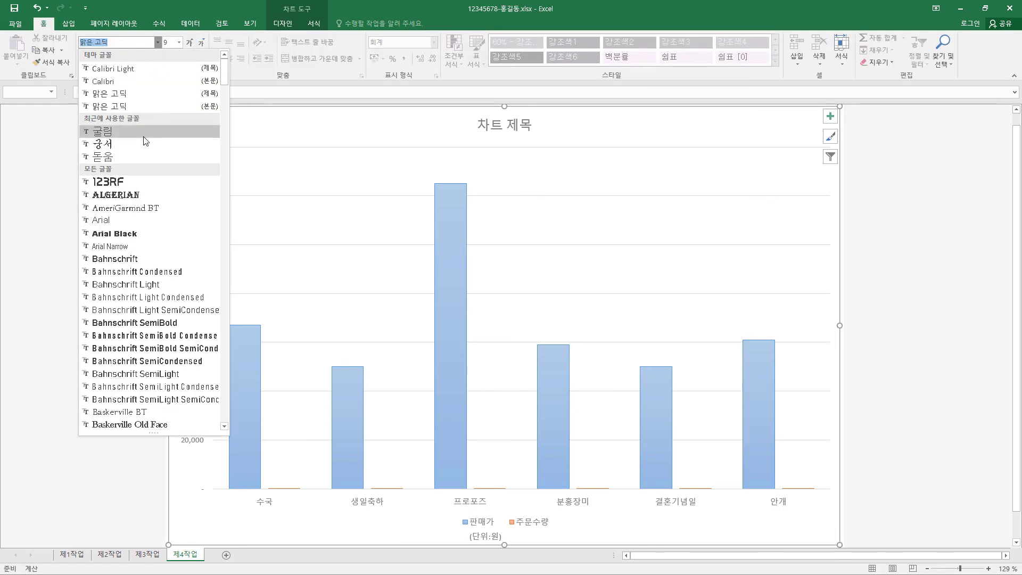
{"action": "left_click", "coordinate": [133, 131]}
{"action": "left_click", "coordinate": [189, 43]}
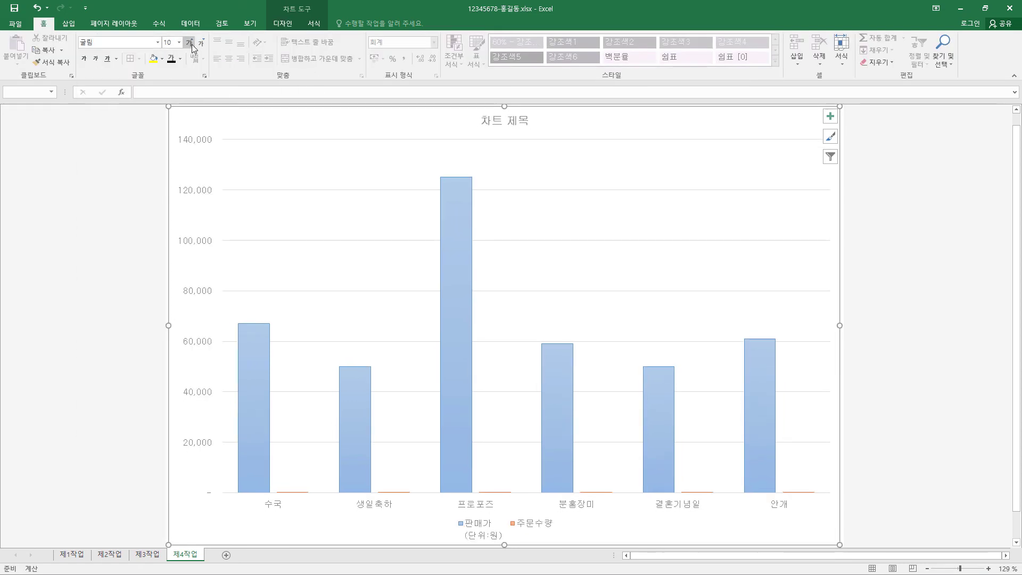
{"action": "left_click", "coordinate": [192, 43]}
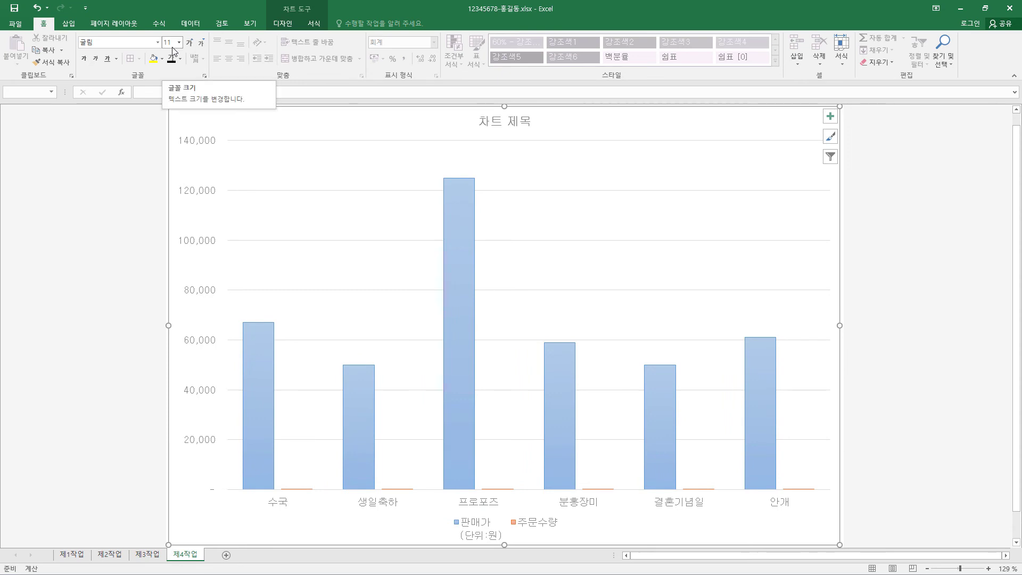
{"action": "left_click", "coordinate": [172, 59]}
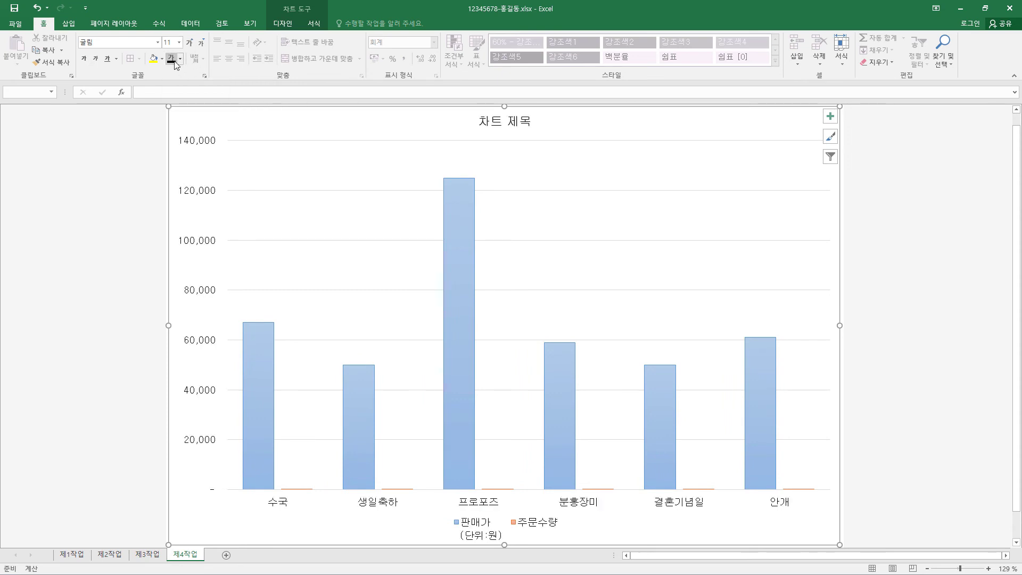
Give the chart area a pink tissue-paper texture and the plot area a white fill
{"action": "left_click", "coordinate": [315, 23]}
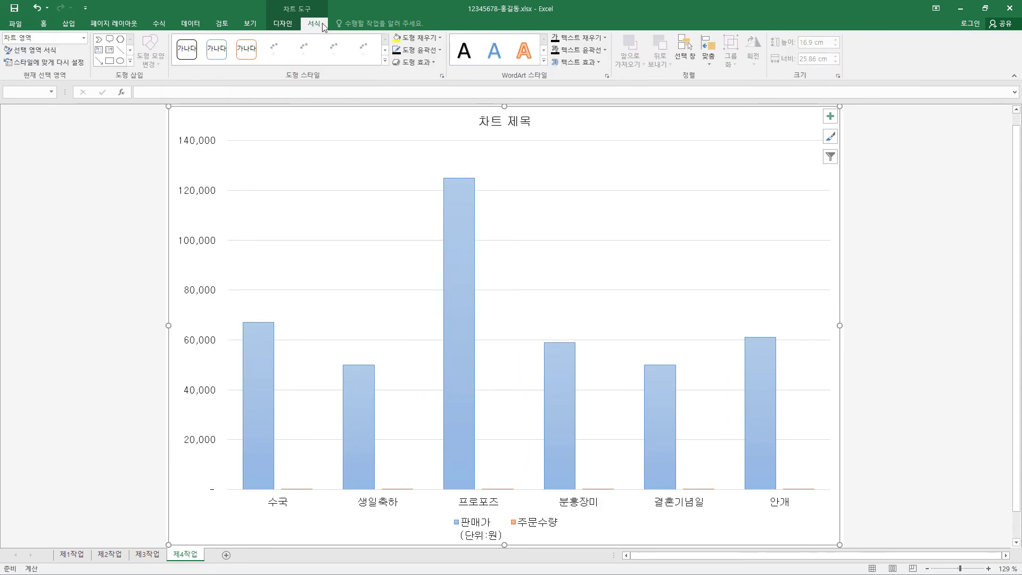
{"action": "left_click", "coordinate": [434, 38]}
{"action": "mouse_move", "coordinate": [436, 196]}
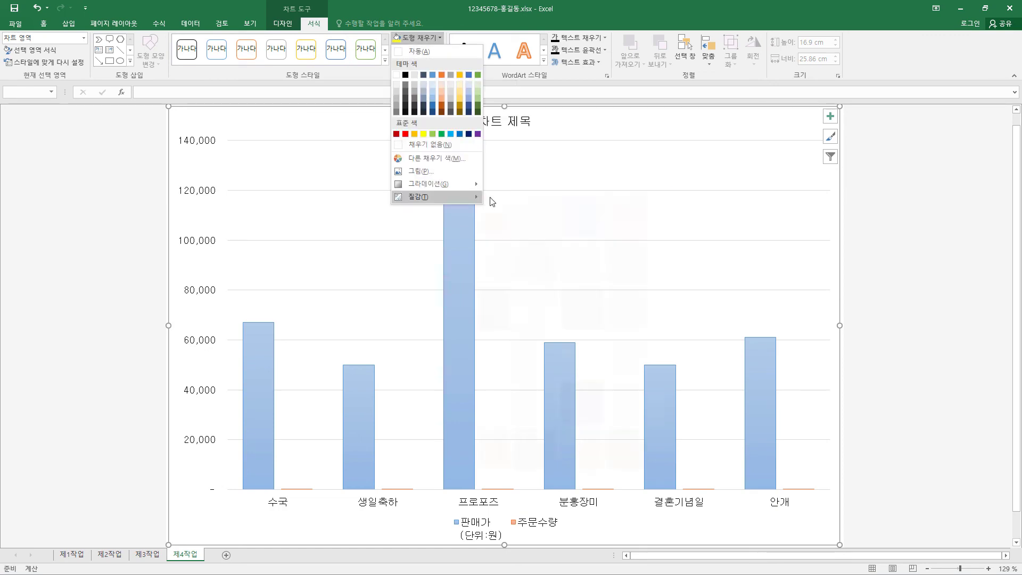
{"action": "left_click", "coordinate": [549, 395]}
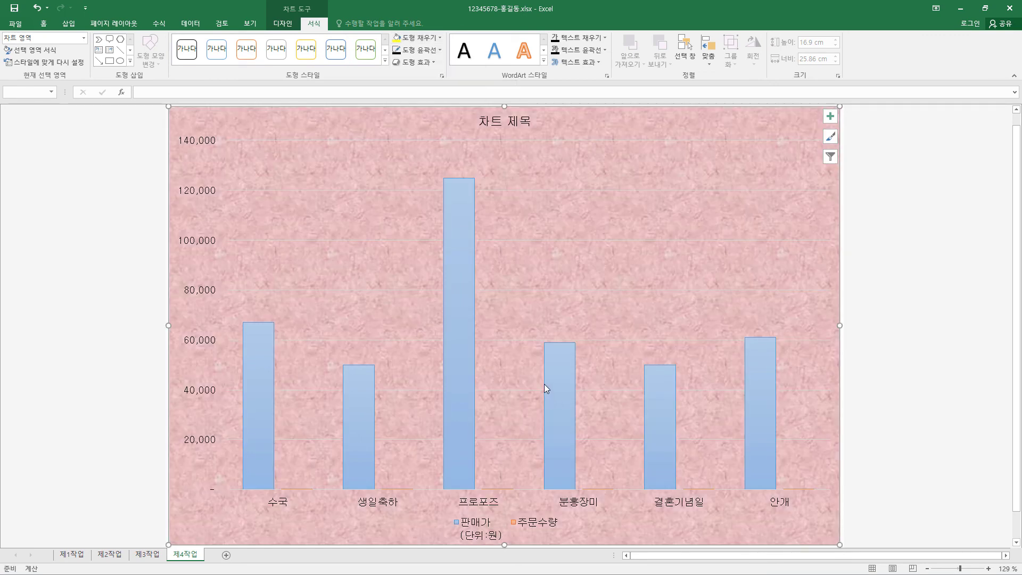
{"action": "left_click", "coordinate": [510, 217]}
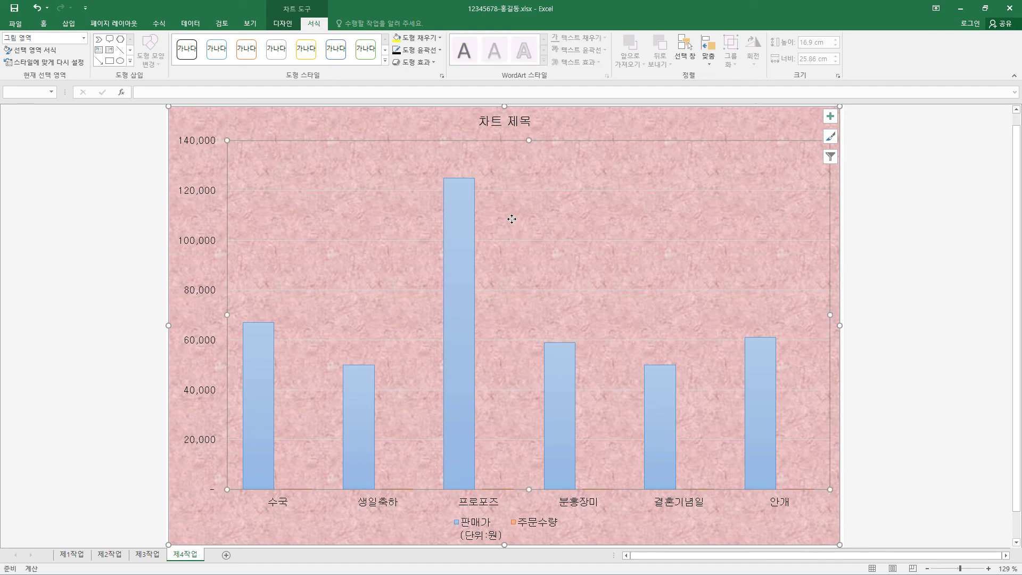
{"action": "left_click", "coordinate": [439, 38]}
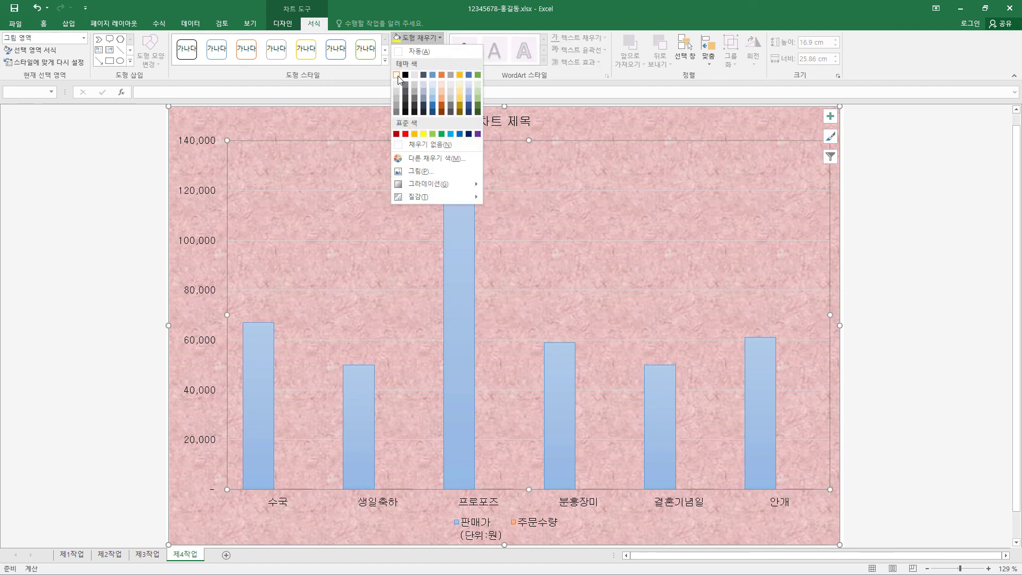
{"action": "key", "text": "Escape"}
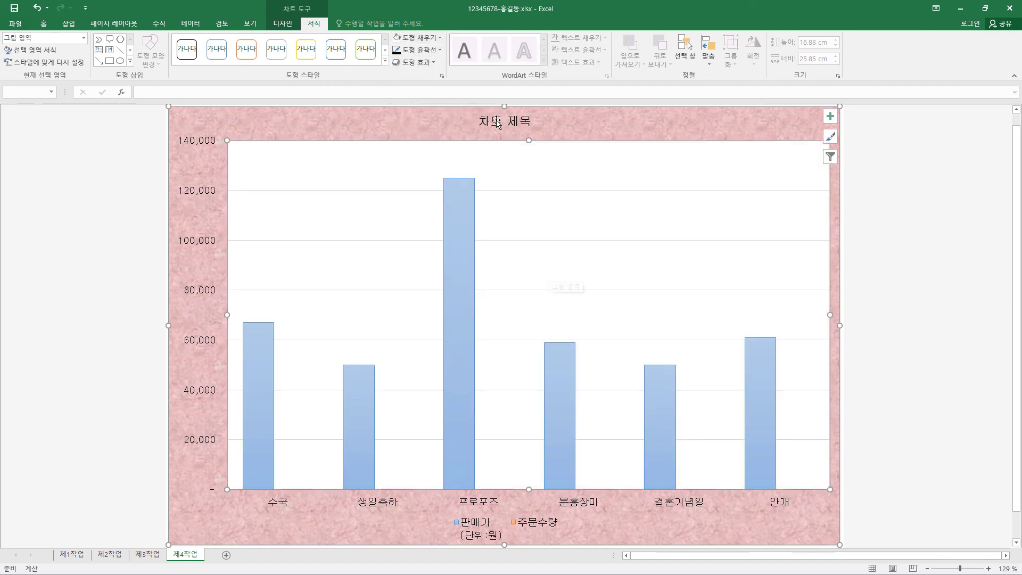
{"action": "left_click", "coordinate": [500, 122]}
Make the chart title 20 pt bold
{"action": "left_click", "coordinate": [46, 24]}
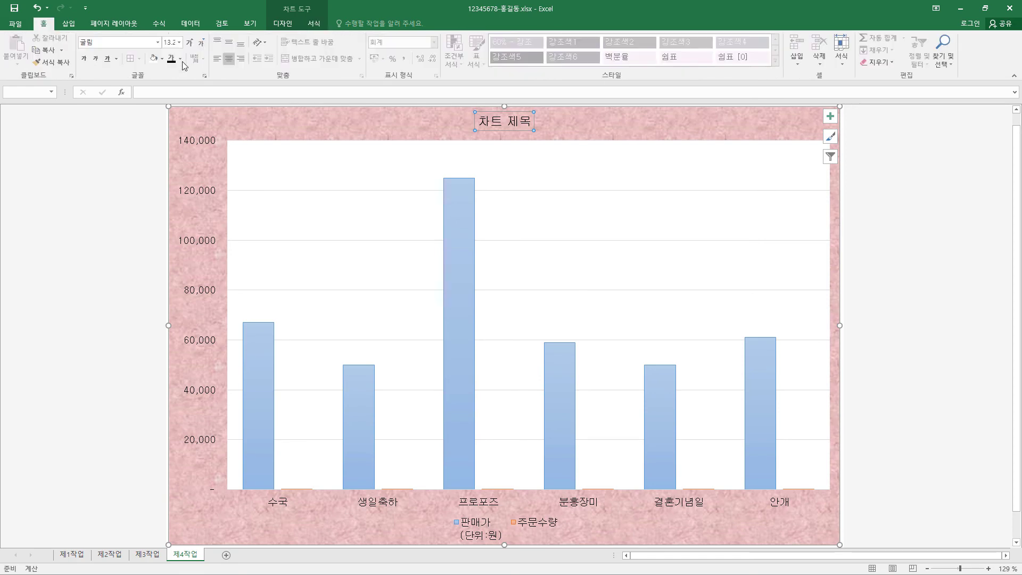
{"action": "left_click", "coordinate": [157, 42]}
{"action": "left_click", "coordinate": [178, 43]}
{"action": "left_click", "coordinate": [179, 43]}
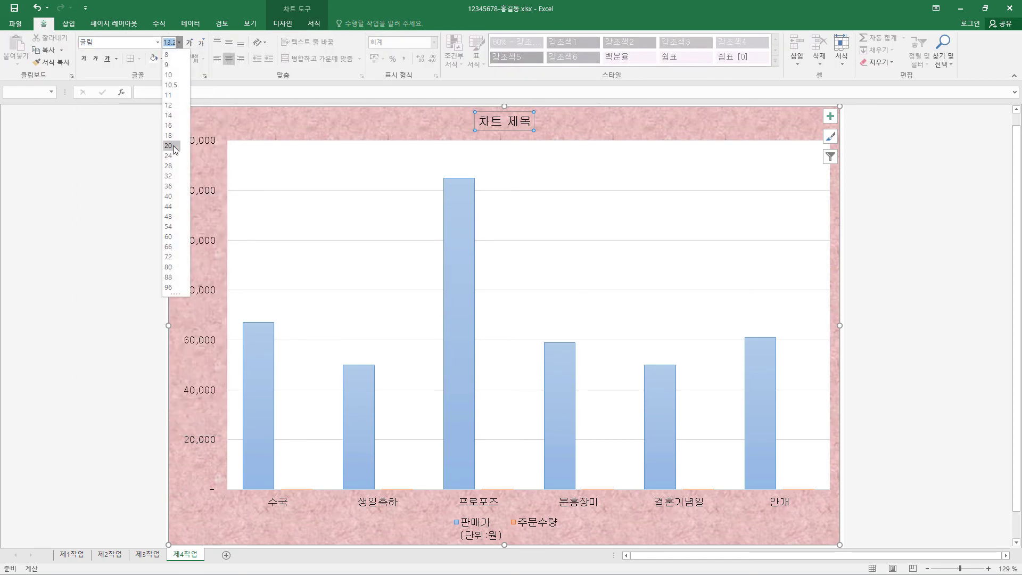
{"action": "left_click", "coordinate": [170, 146]}
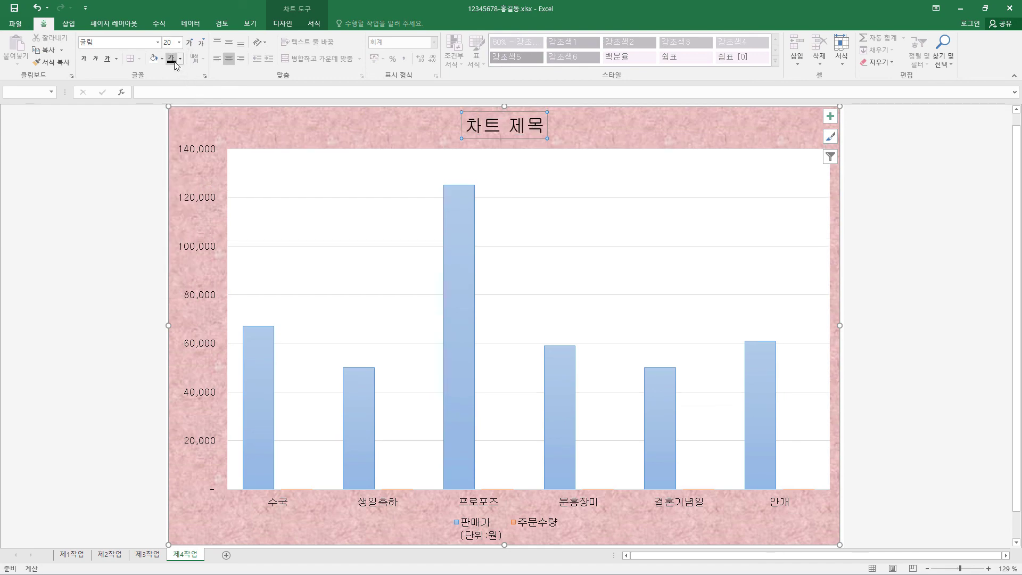
{"action": "left_click", "coordinate": [85, 61]}
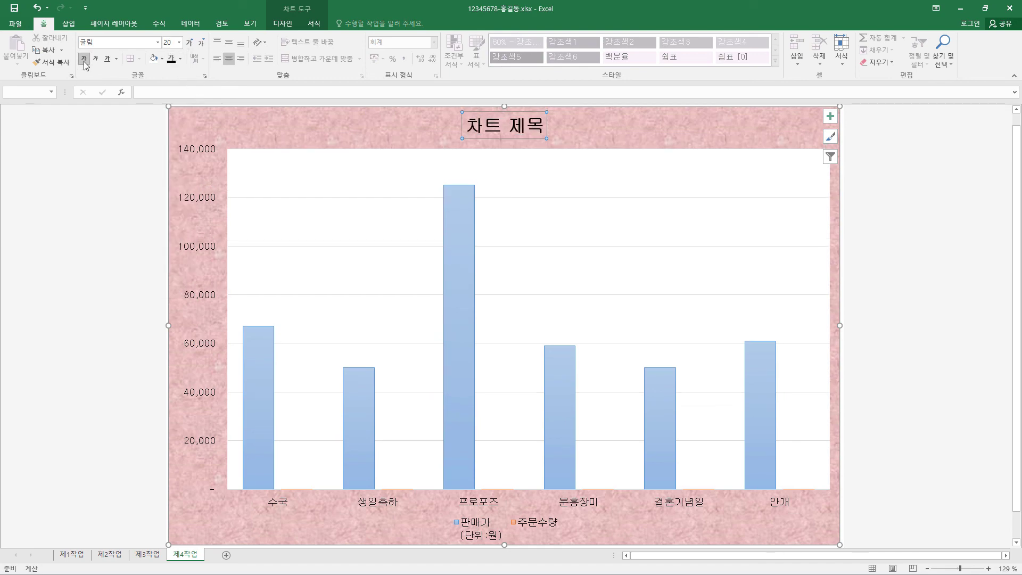
Give the title a white fill and a thicker black outline
{"action": "left_click", "coordinate": [314, 24]}
{"action": "left_click", "coordinate": [439, 42]}
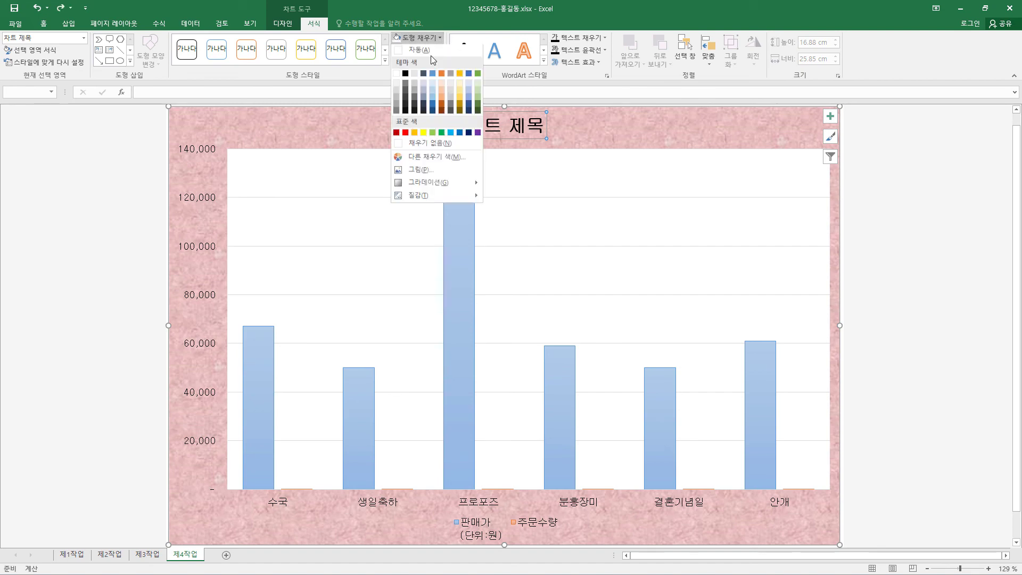
{"action": "left_click", "coordinate": [397, 75]}
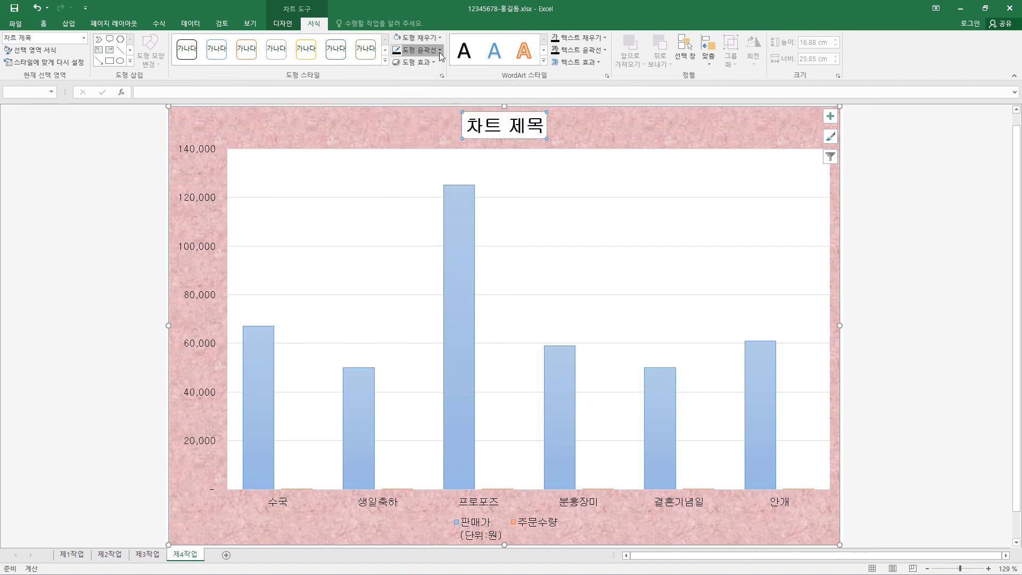
{"action": "left_click", "coordinate": [415, 50]}
{"action": "left_click", "coordinate": [406, 88]}
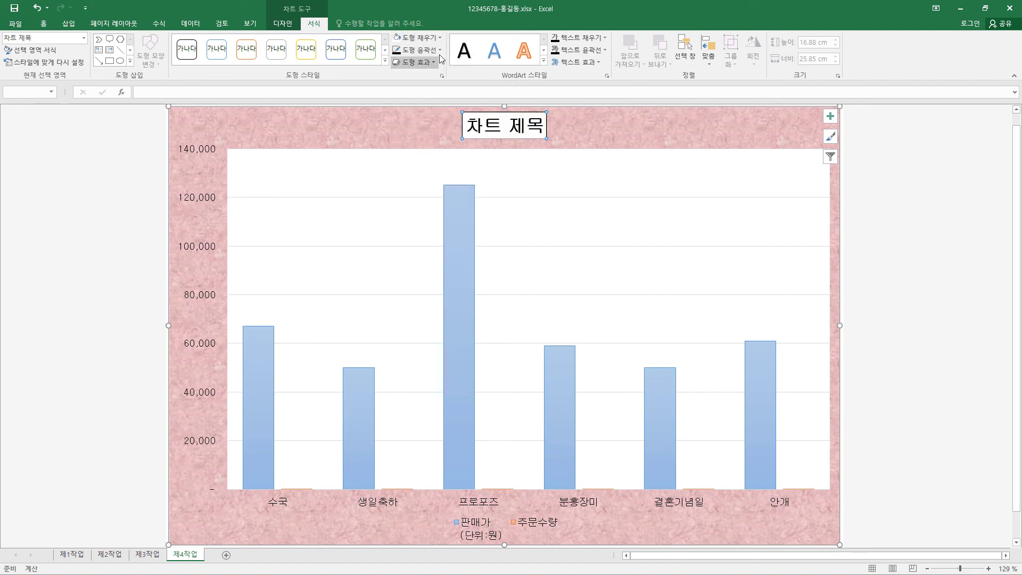
{"action": "left_click", "coordinate": [417, 50]}
{"action": "mouse_move", "coordinate": [436, 184]}
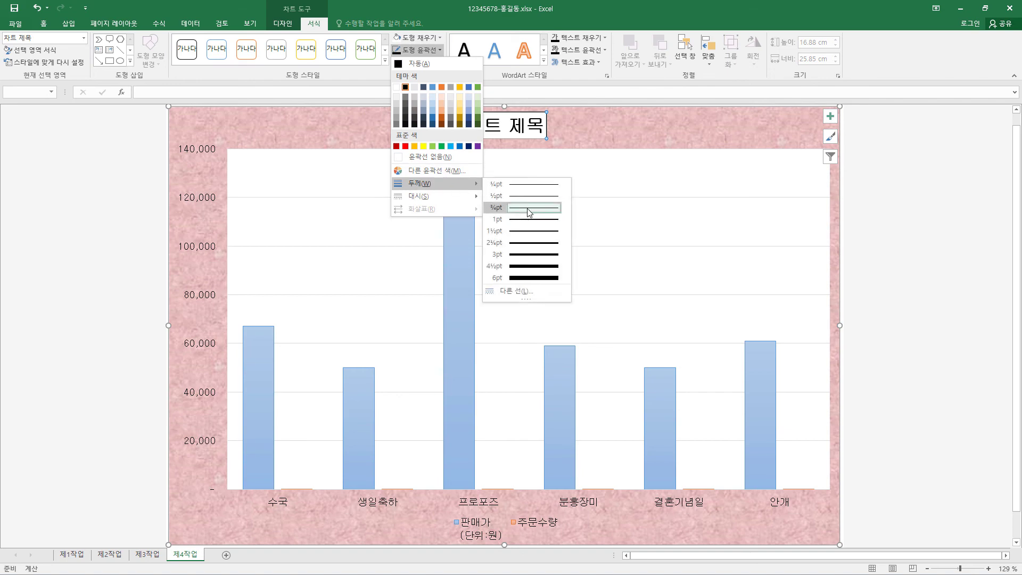
{"action": "left_click", "coordinate": [527, 208]}
Change the title text to 꽃다발 및 꽃바구니의 주문 현황
{"action": "left_click_drag", "start_coordinate": [468, 127], "coordinate": [544, 128]}
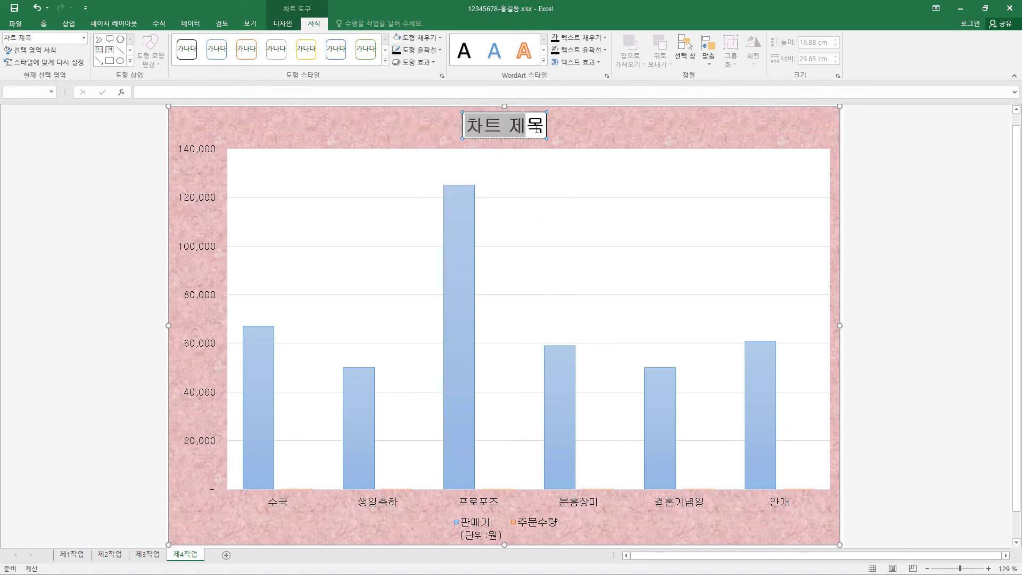
{"action": "type", "text": "꽃다발 및 꽃바구니의 주문 현황"}
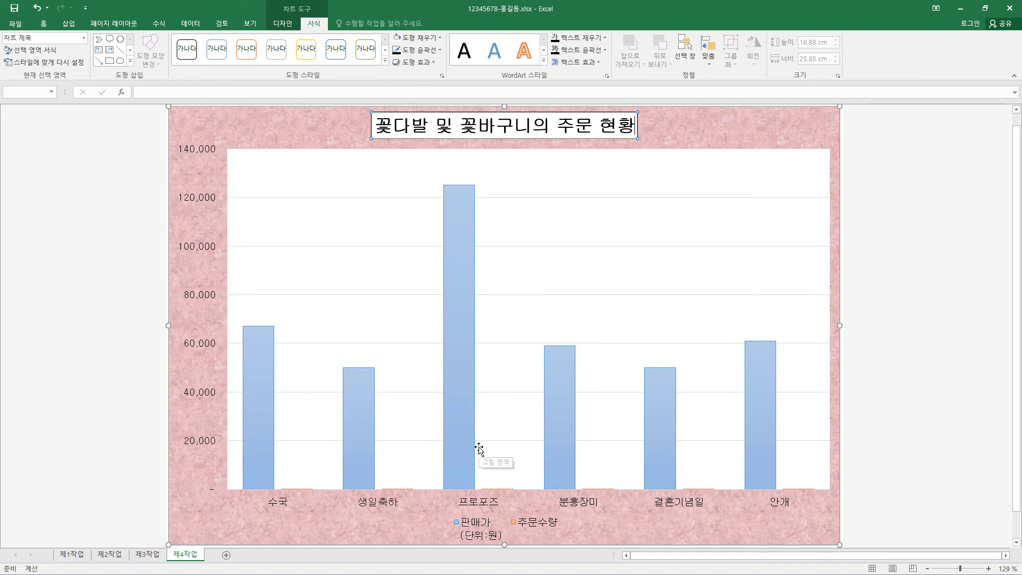
{"action": "left_click", "coordinate": [461, 401]}
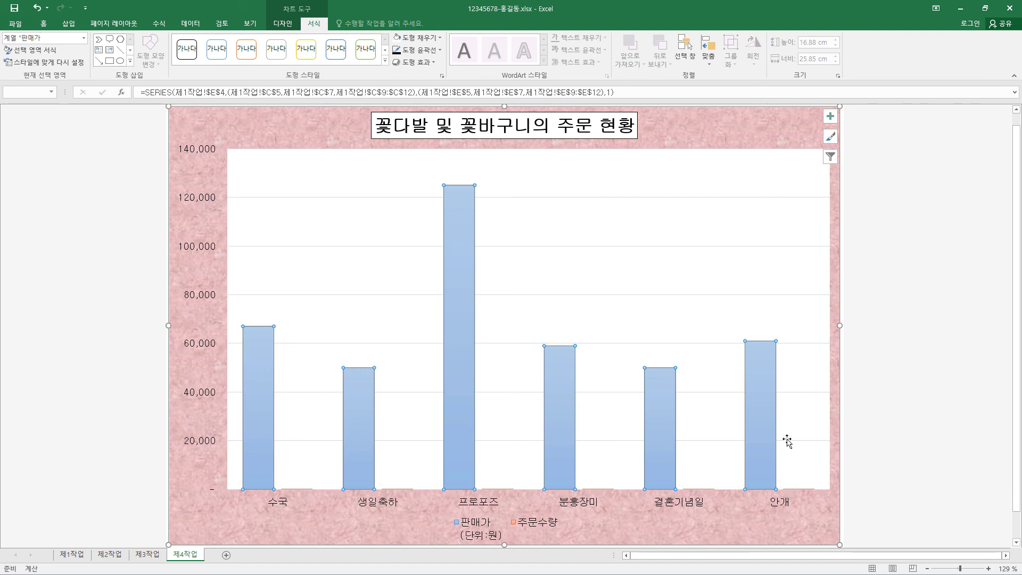
Change the 판매가 series to Line with Markers on the secondary axis, over the 주문수량 columns
{"action": "right_click", "coordinate": [464, 316]}
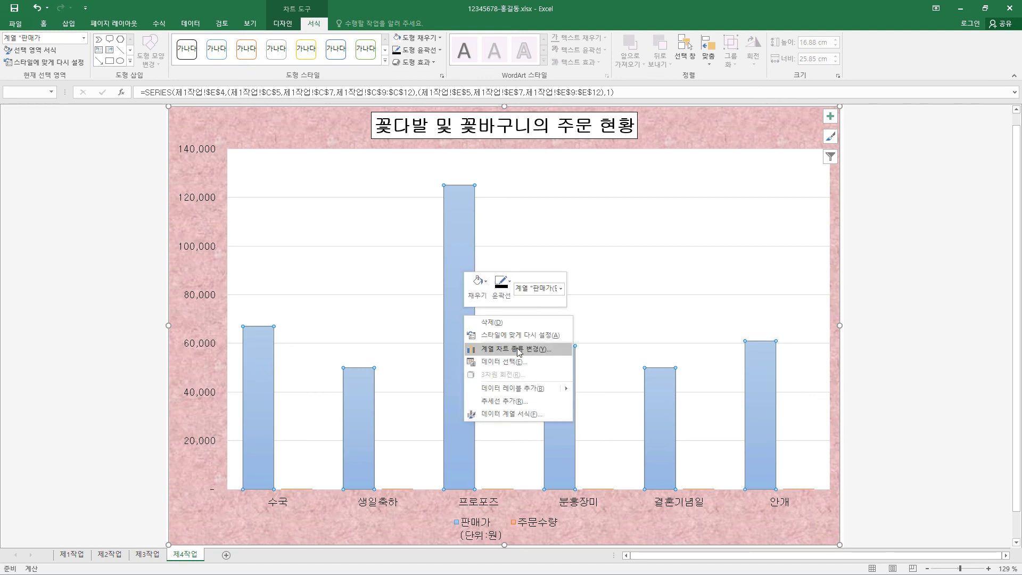
{"action": "left_click", "coordinate": [519, 350]}
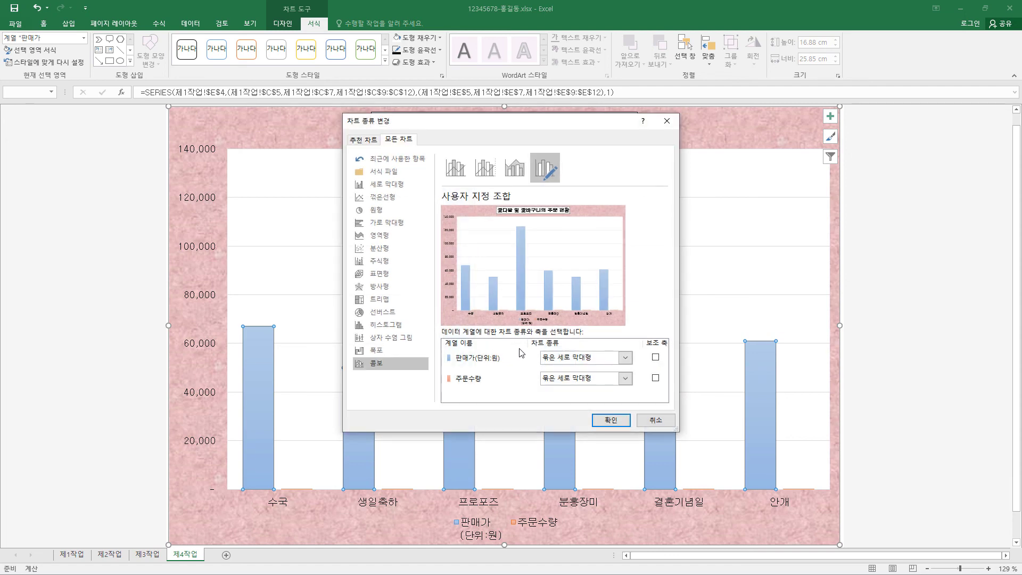
{"action": "left_click", "coordinate": [626, 360]}
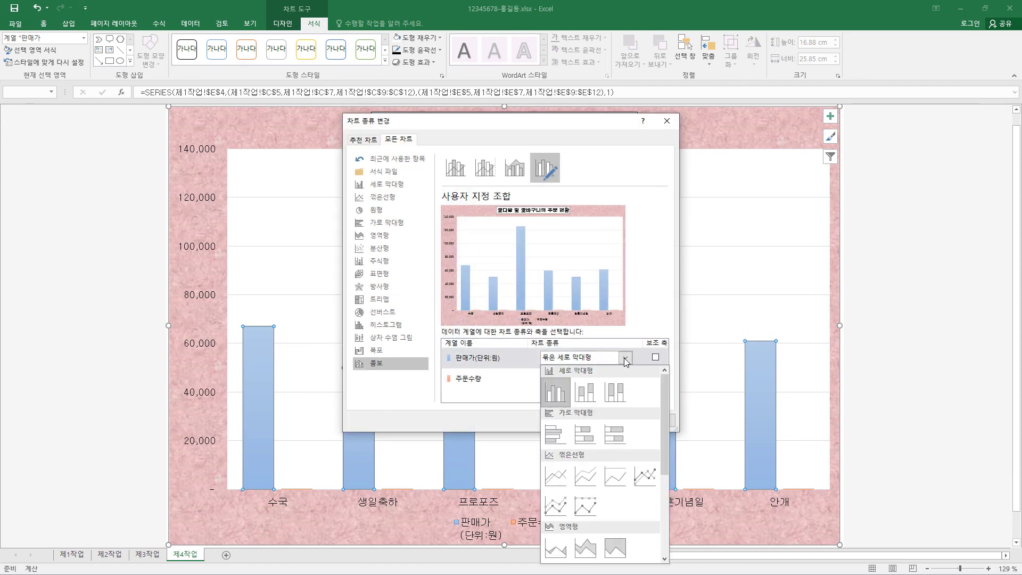
{"action": "left_click", "coordinate": [646, 477]}
{"action": "left_click", "coordinate": [654, 357]}
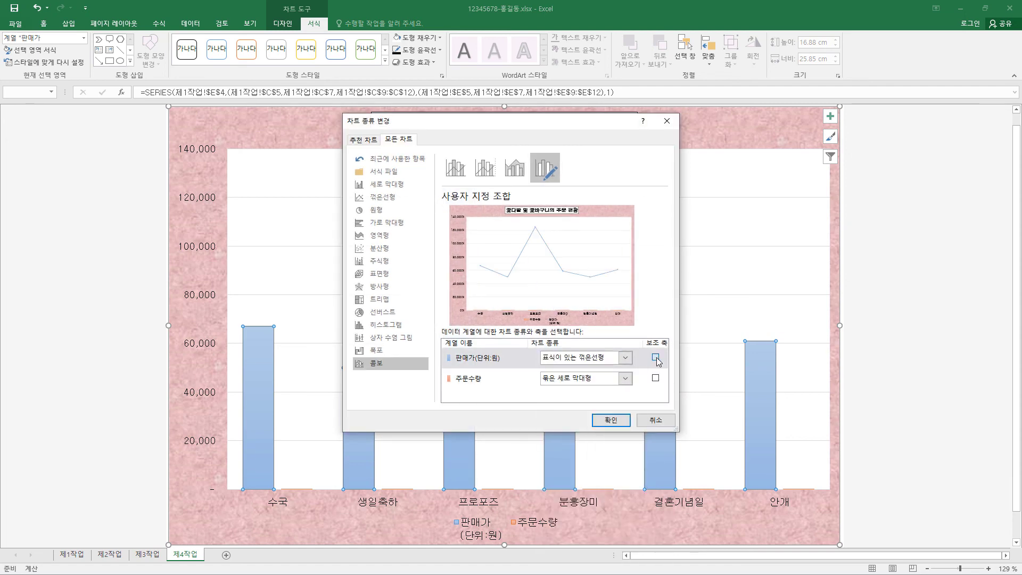
{"action": "left_click", "coordinate": [610, 420]}
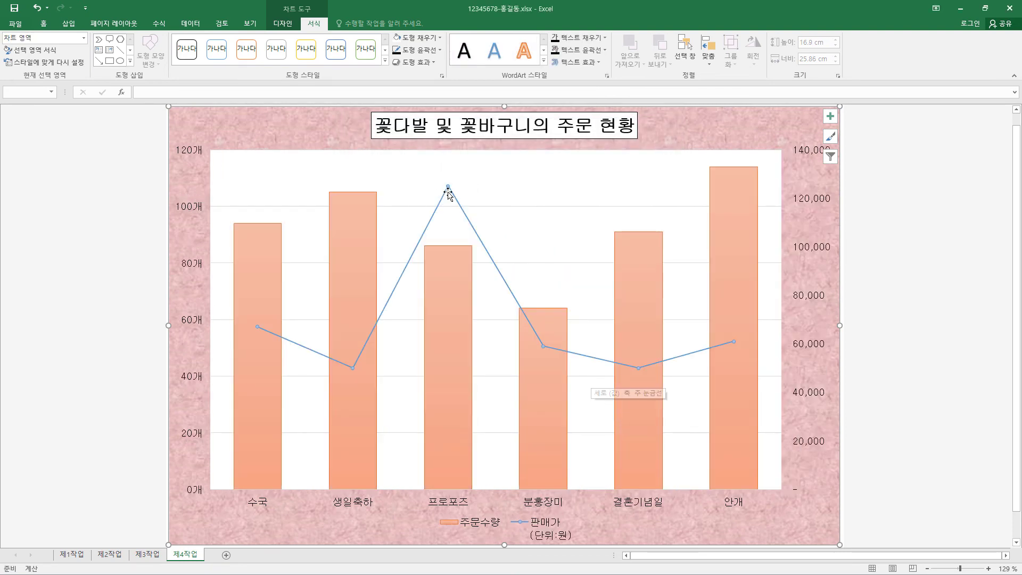
{"action": "left_click", "coordinate": [448, 188]}
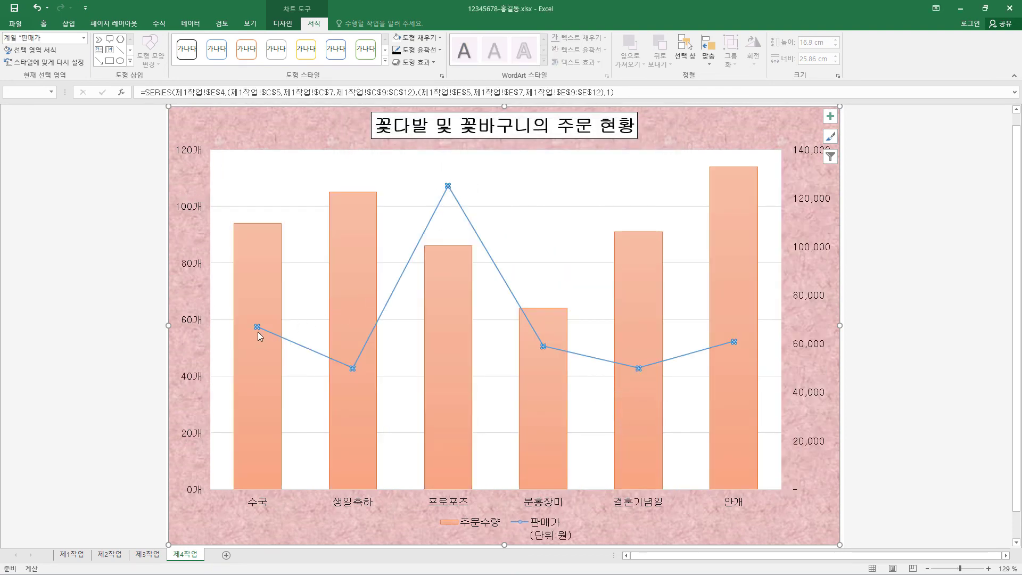
Set the 판매가 line's markers to the built-in diamond shape at size 8
{"action": "right_click", "coordinate": [449, 188]}
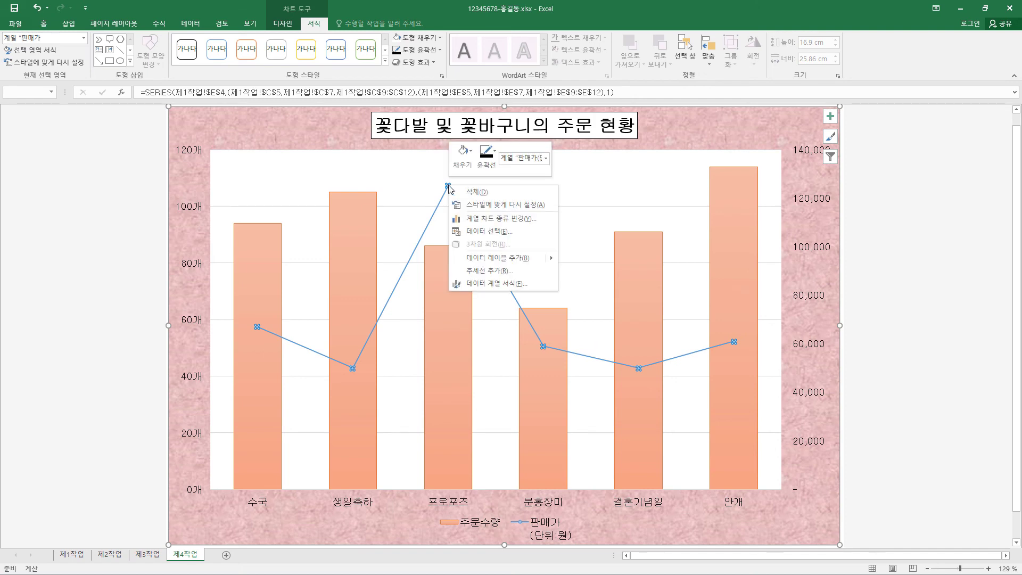
{"action": "left_click", "coordinate": [487, 288]}
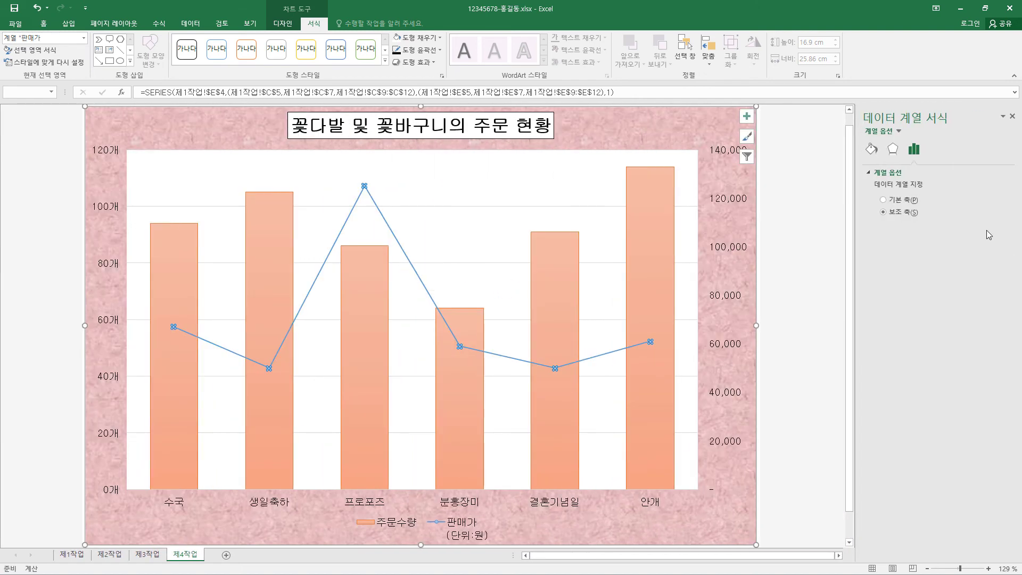
{"action": "left_click", "coordinate": [872, 149]}
{"action": "left_click", "coordinate": [907, 173]}
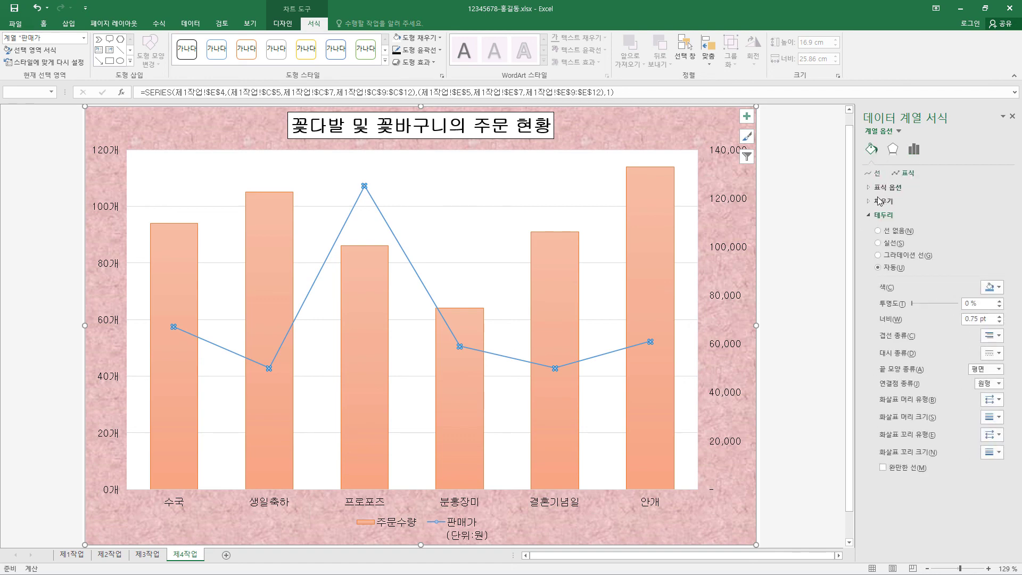
{"action": "left_click", "coordinate": [869, 187]}
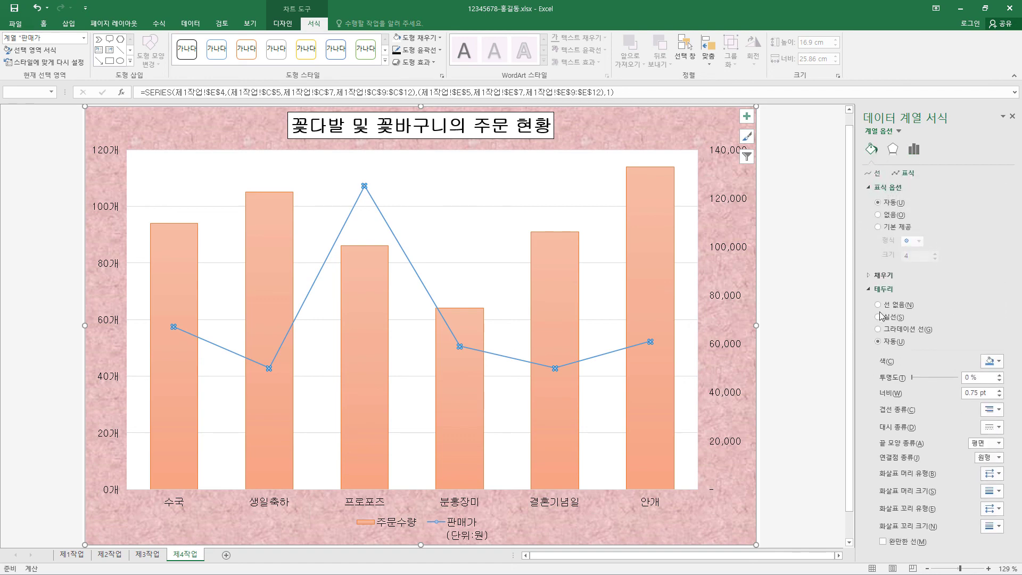
{"action": "left_click", "coordinate": [891, 228]}
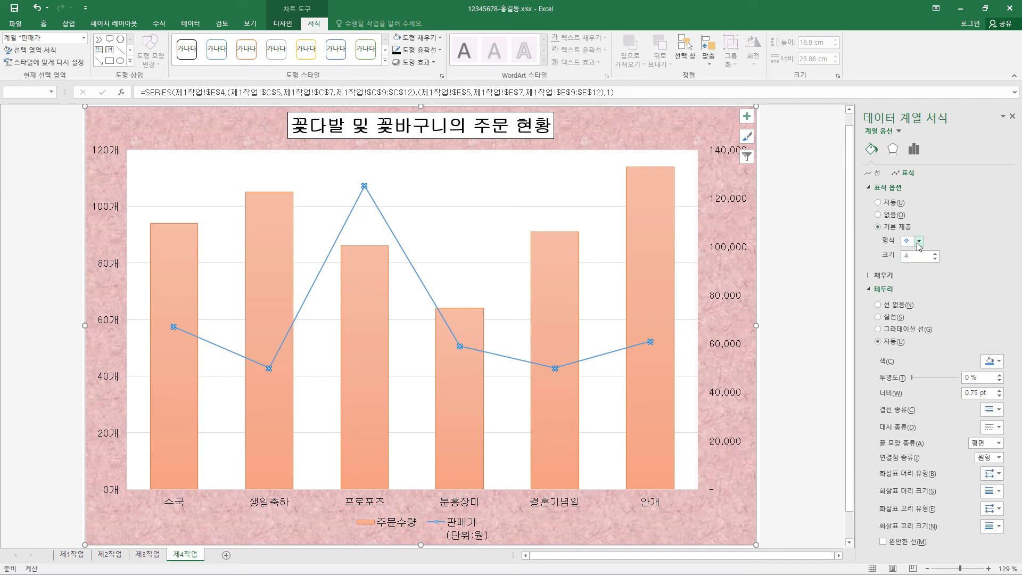
{"action": "left_click", "coordinate": [918, 242]}
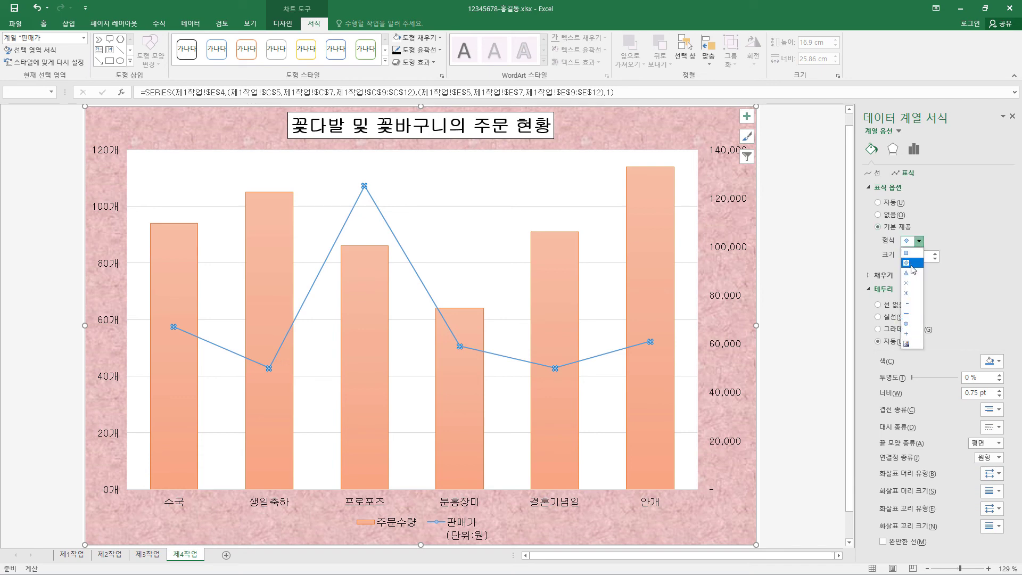
{"action": "left_click", "coordinate": [916, 262]}
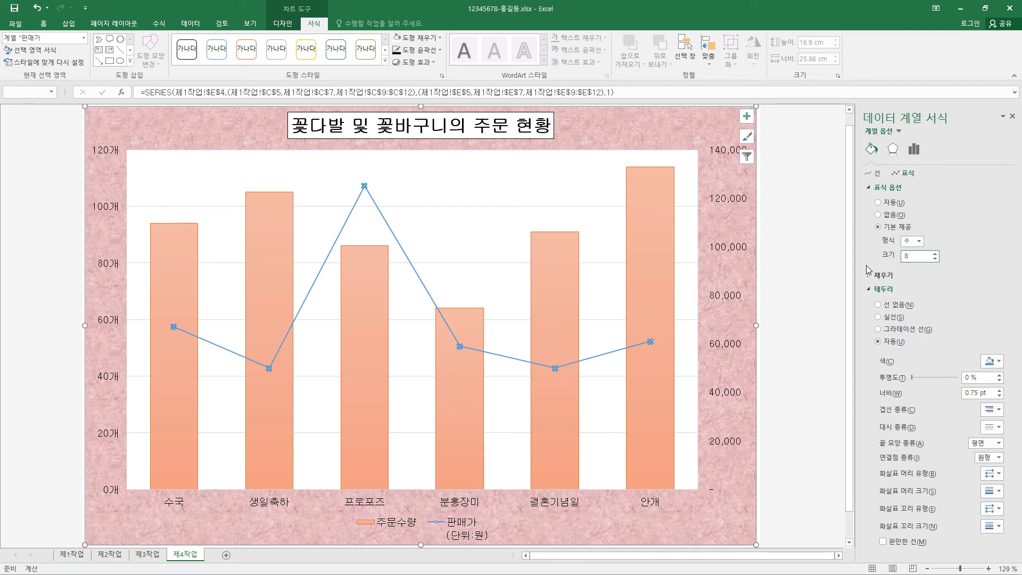
{"action": "key", "text": "Return"}
{"action": "mouse_move", "coordinate": [364, 187]}
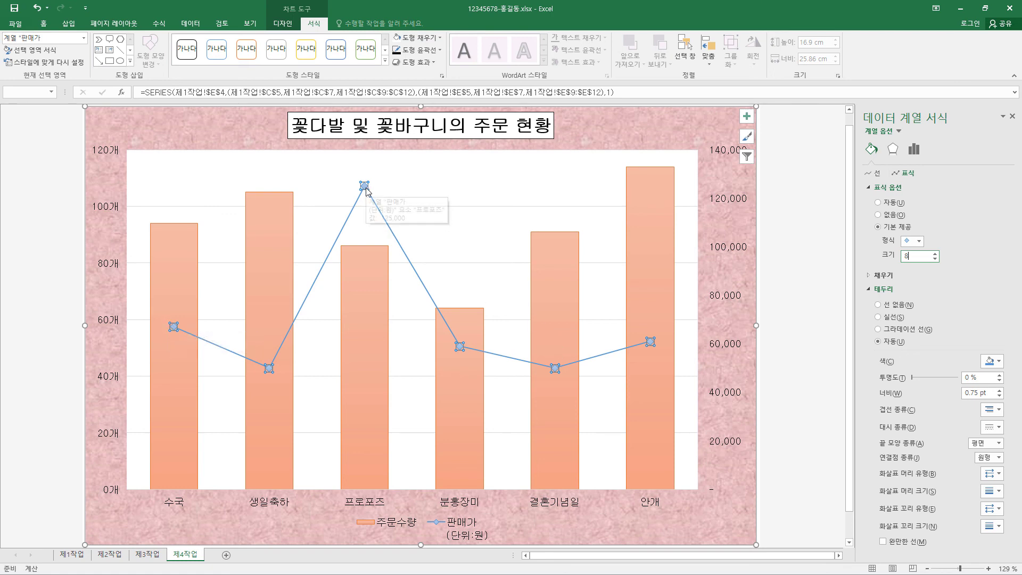
Add a 125,000 data label above the 프로포즈 peak point only
{"action": "left_click", "coordinate": [365, 188]}
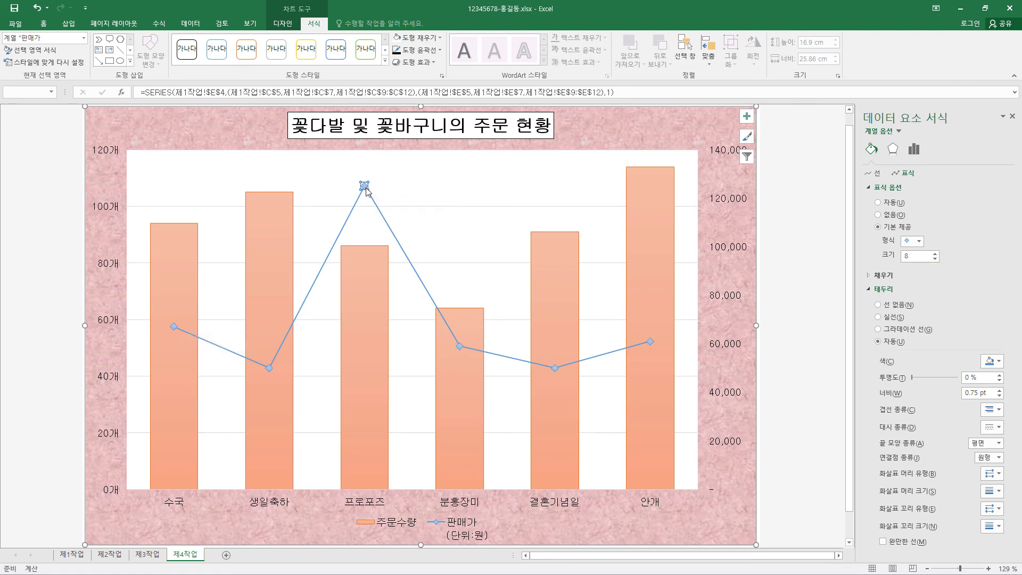
{"action": "left_click", "coordinate": [746, 117]}
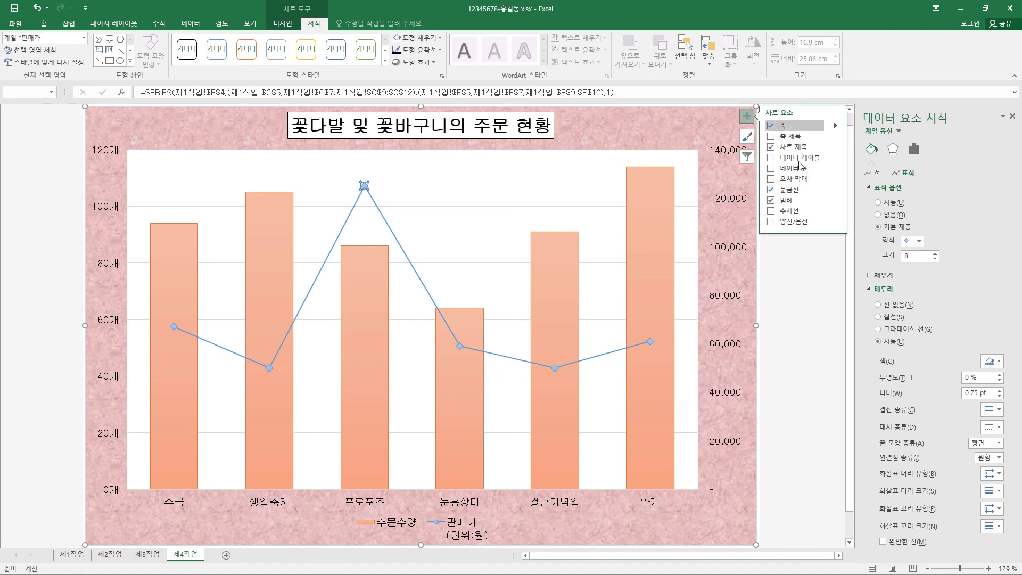
{"action": "left_click", "coordinate": [837, 158]}
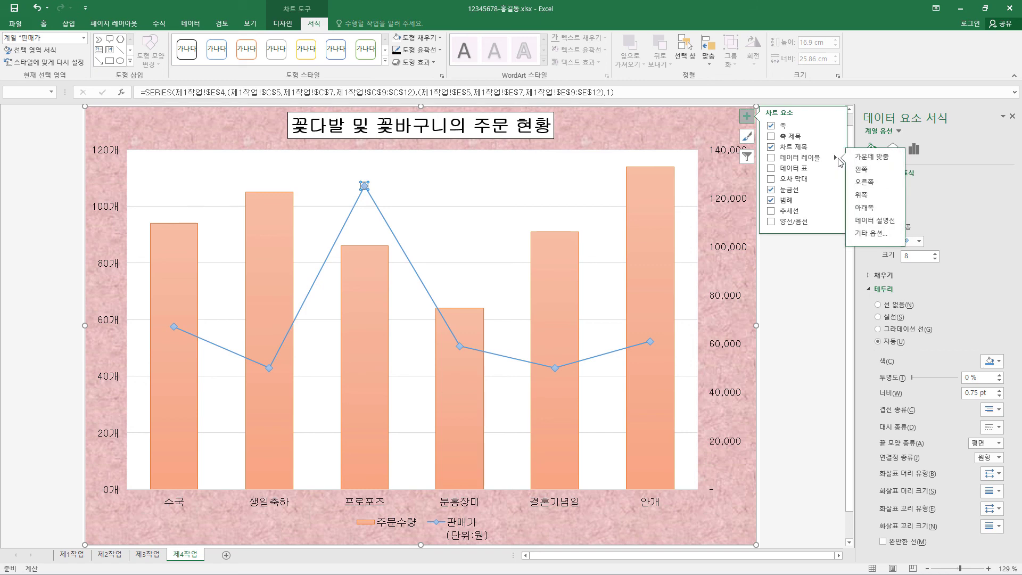
{"action": "left_click", "coordinate": [881, 195]}
{"action": "left_click", "coordinate": [746, 116]}
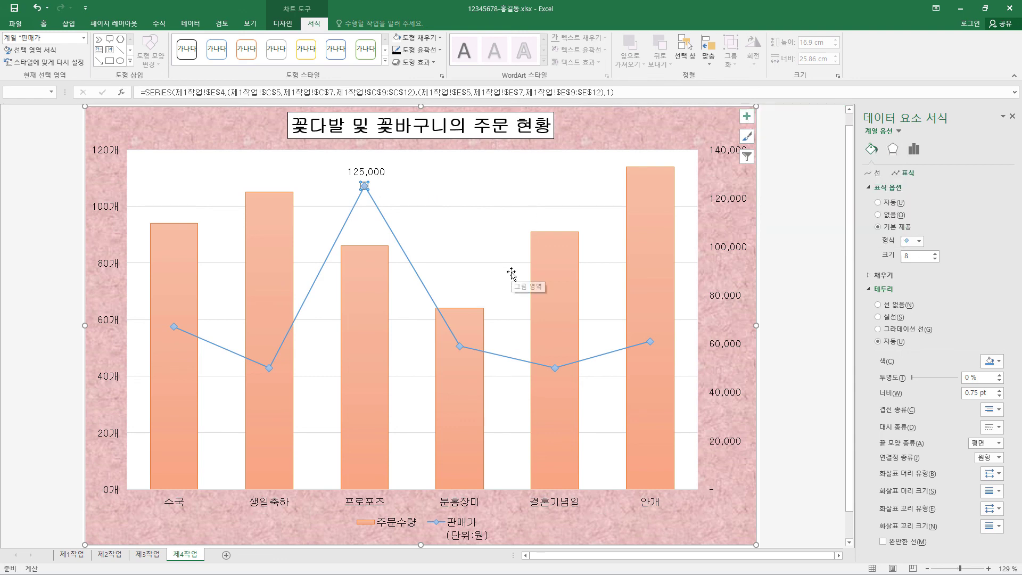
Give the major gridlines a black outline with a dashed line style
{"action": "left_click", "coordinate": [447, 207]}
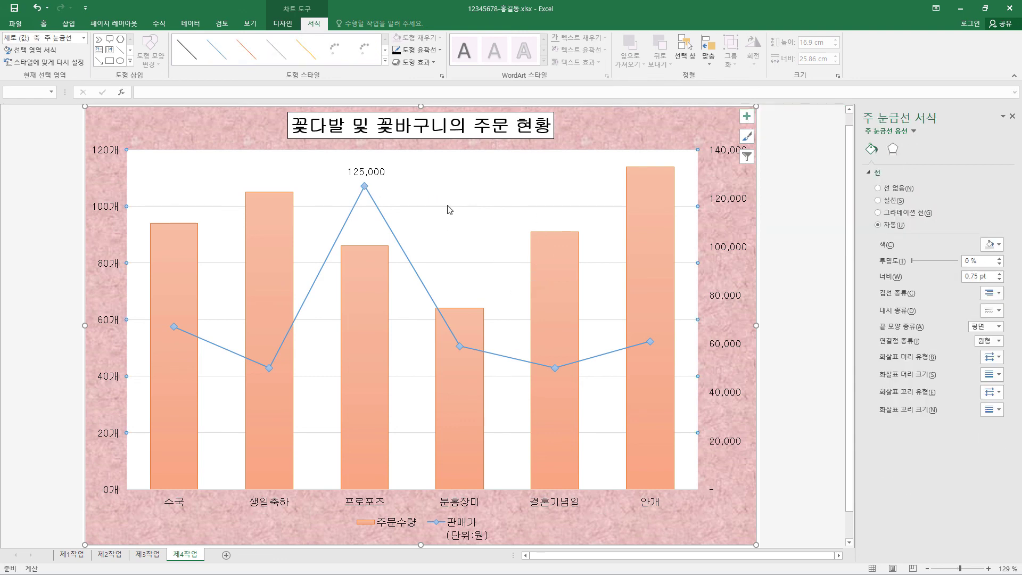
{"action": "left_click", "coordinate": [441, 50]}
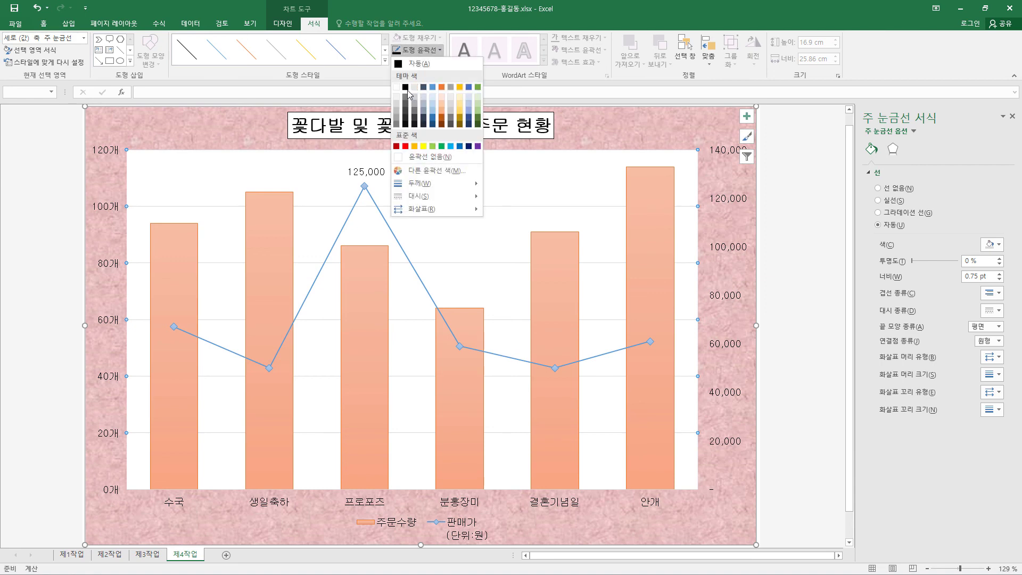
{"action": "left_click", "coordinate": [426, 64]}
{"action": "left_click", "coordinate": [441, 50]}
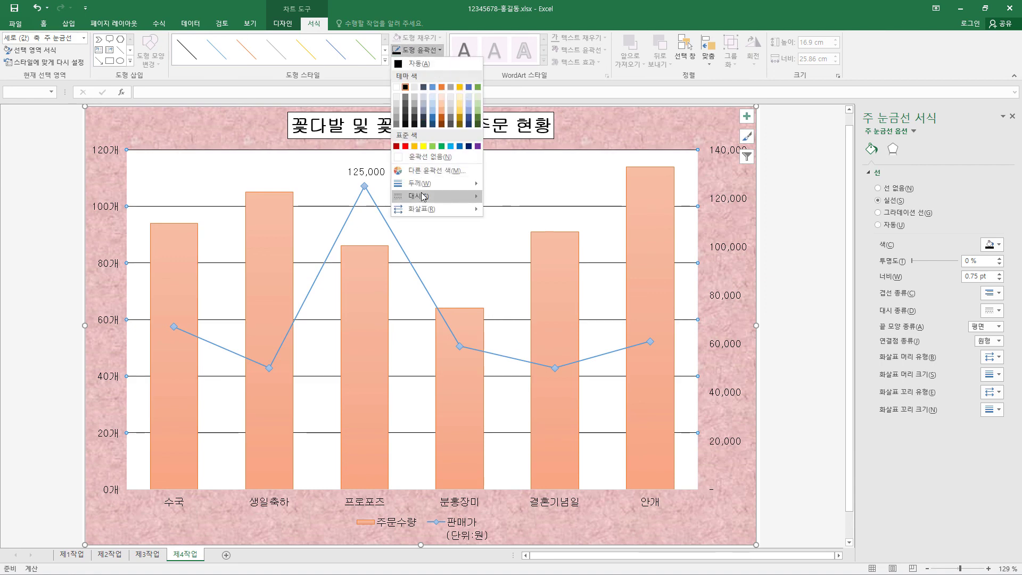
{"action": "left_click", "coordinate": [510, 220]}
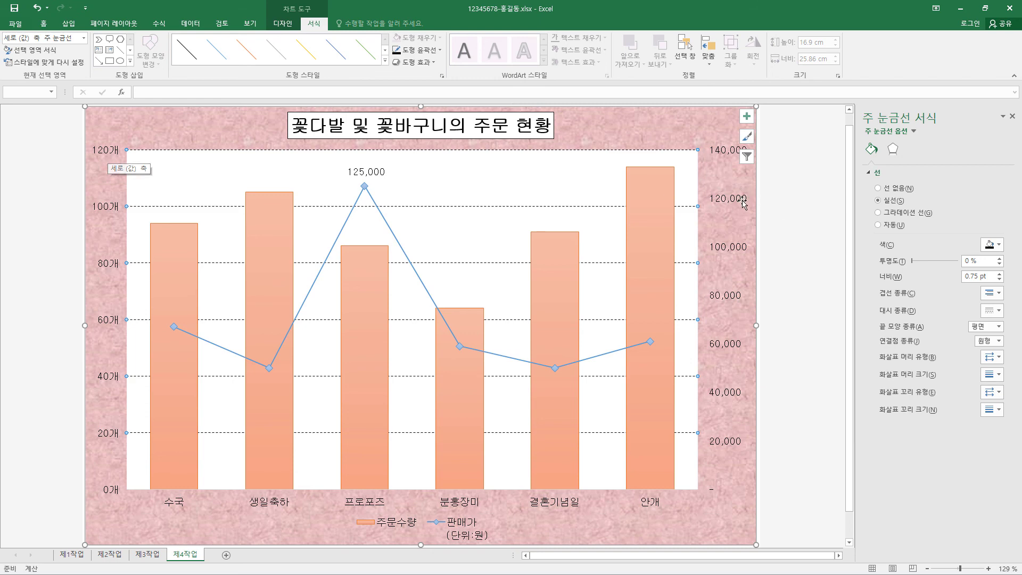
{"action": "left_click", "coordinate": [725, 205]}
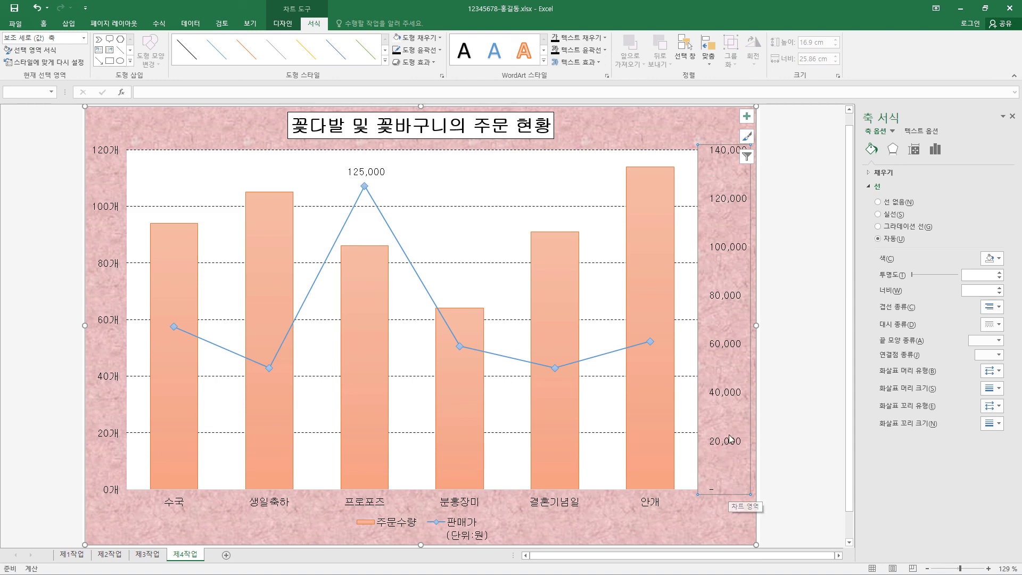
Set the secondary vertical axis major unit to 30,000, topping out at 150,000
{"action": "right_click", "coordinate": [726, 350]}
{"action": "left_click", "coordinate": [758, 458]}
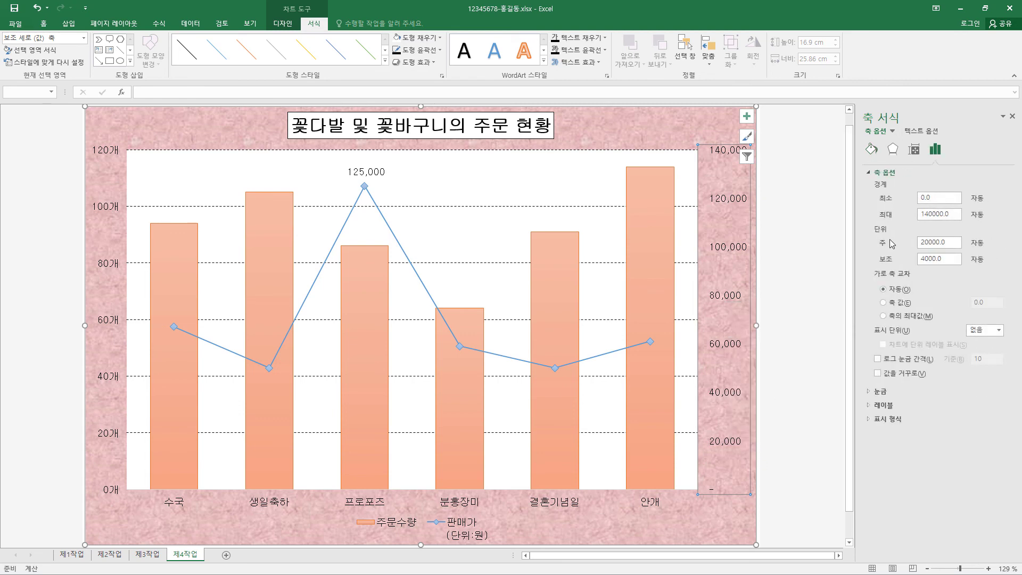
{"action": "left_click_drag", "start_coordinate": [939, 245], "coordinate": [885, 248]}
{"action": "type", "text": "3"}
{"action": "key", "text": "Return"}
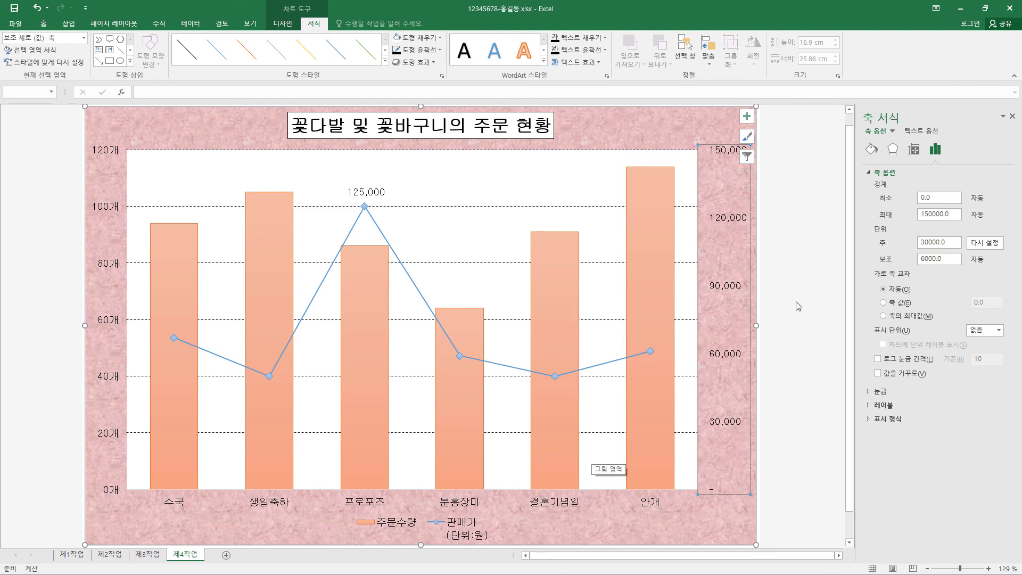
Rename the price series to 판매가(단위:원) via Select Data so the legend fits one line
{"action": "left_click", "coordinate": [460, 527]}
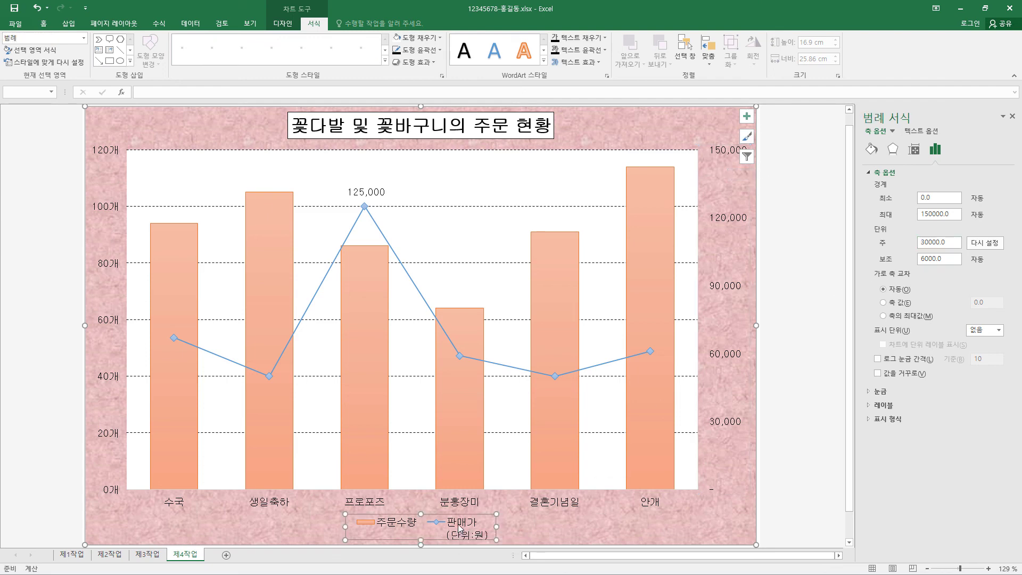
{"action": "right_click", "coordinate": [460, 527]}
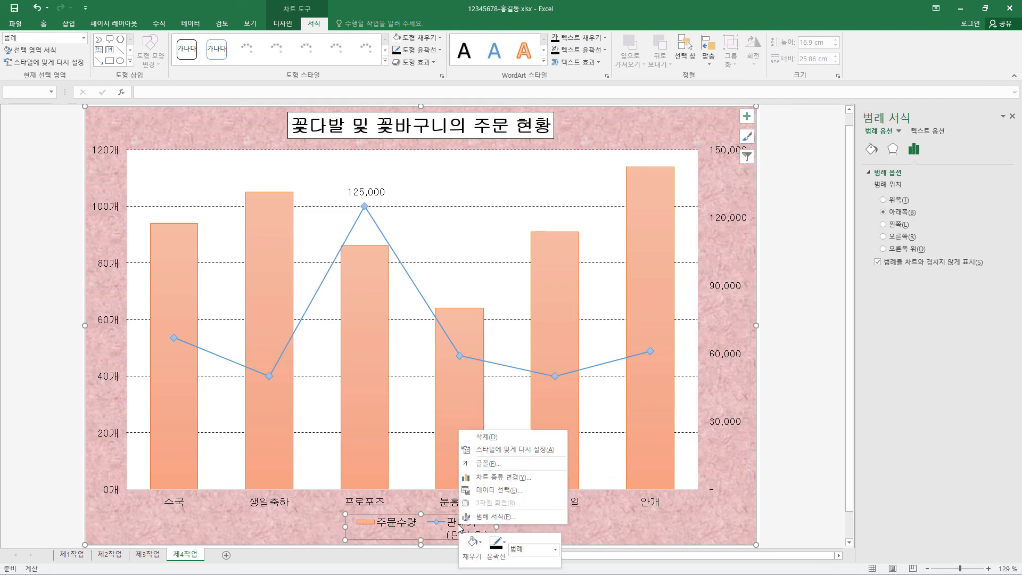
{"action": "left_click", "coordinate": [515, 489]}
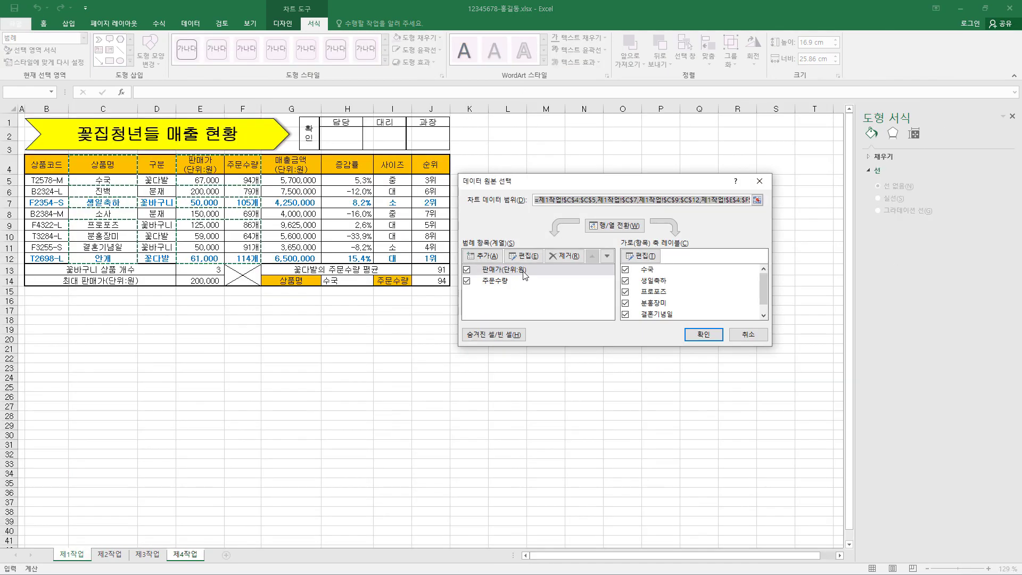
{"action": "left_click", "coordinate": [513, 271]}
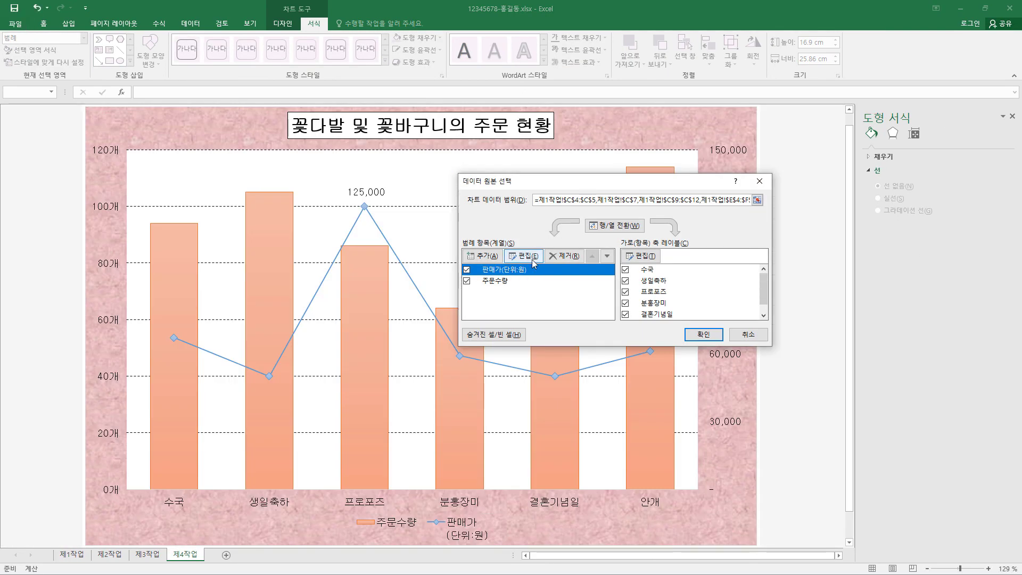
{"action": "left_click", "coordinate": [531, 257]}
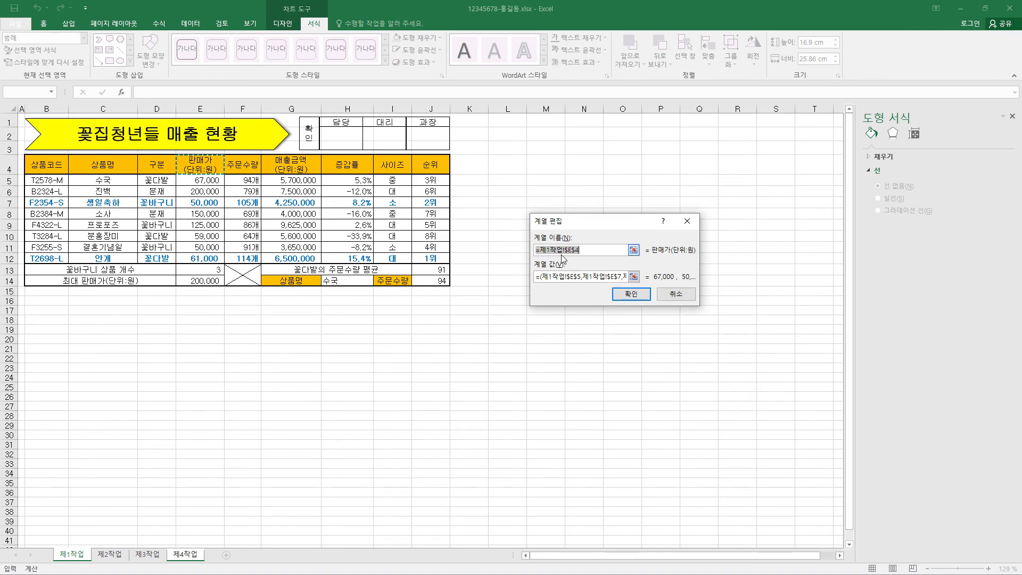
{"action": "key", "text": "Delete"}
{"action": "type", "text": "판매가(단위:원)"}
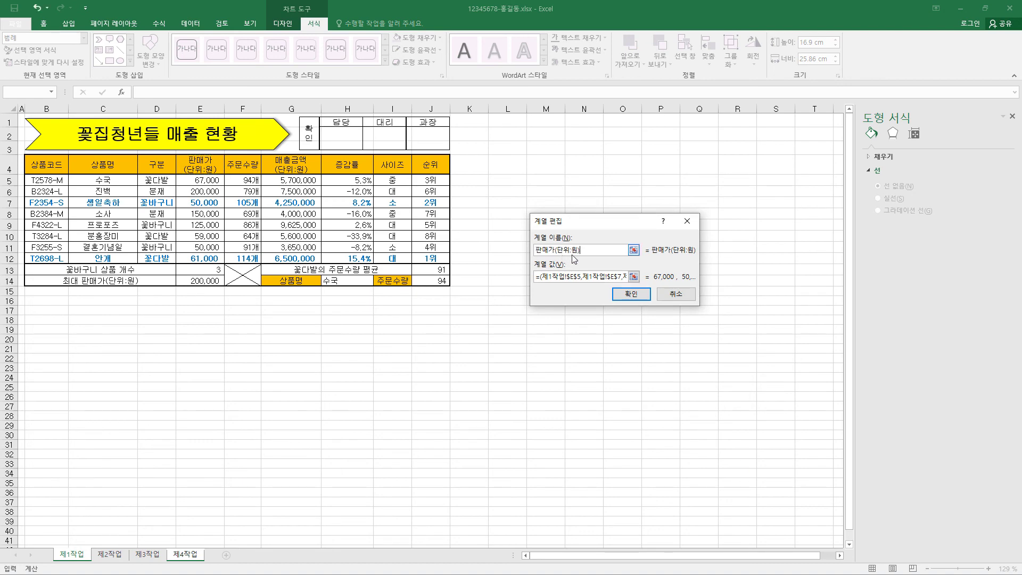
{"action": "left_click", "coordinate": [631, 294]}
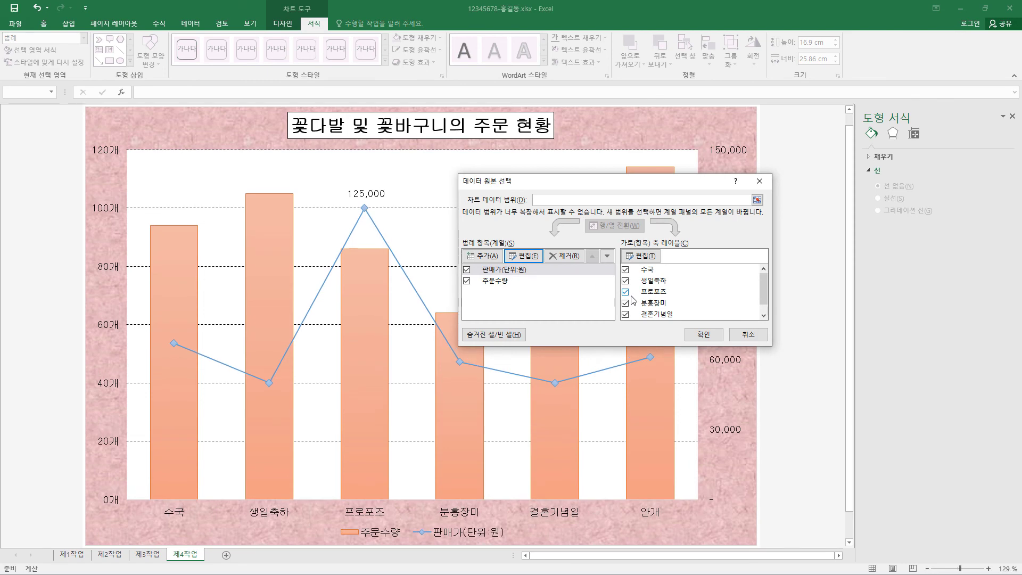
{"action": "left_click", "coordinate": [704, 338]}
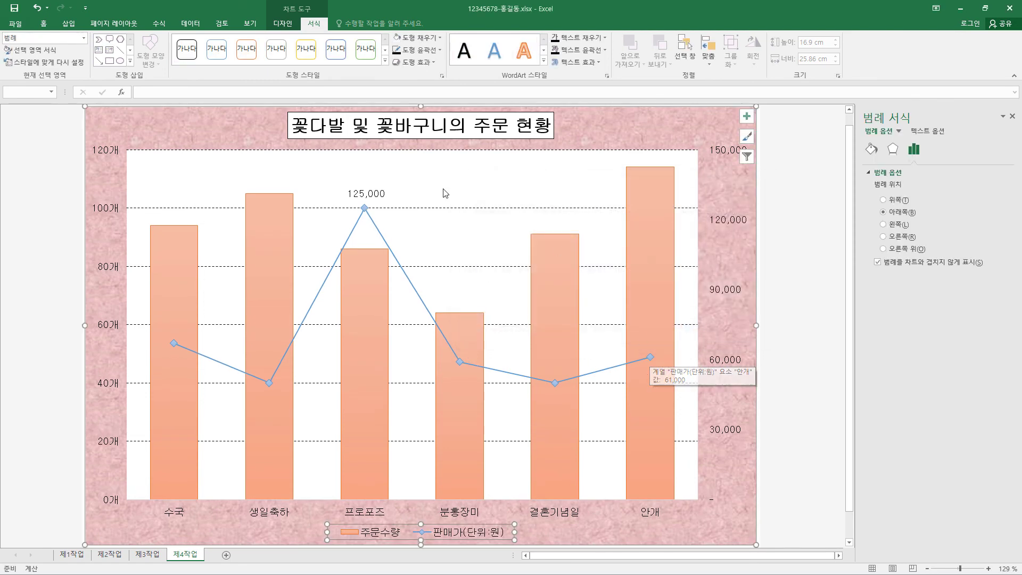
{"action": "left_click", "coordinate": [130, 61]}
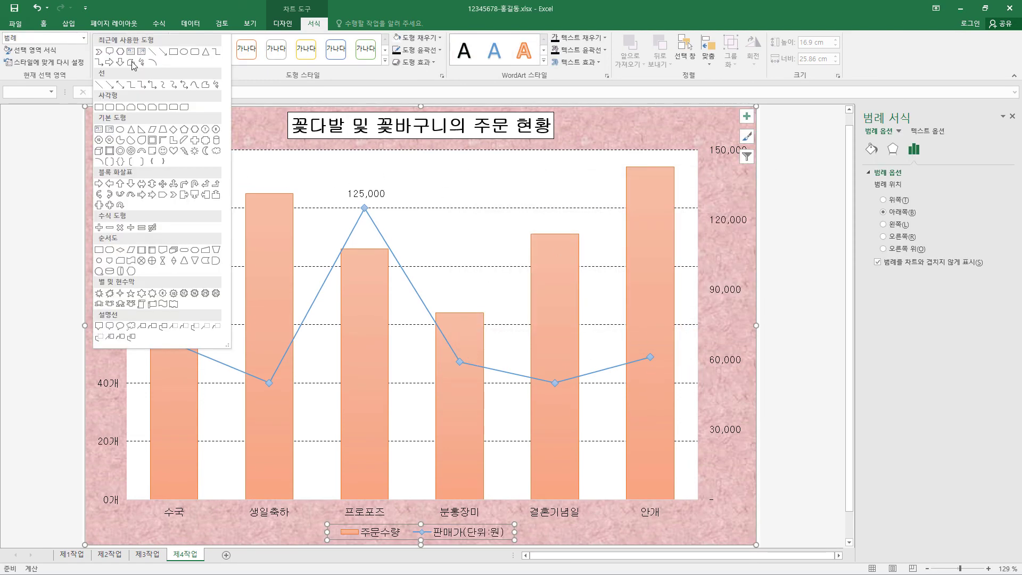
Draw a rounded rectangle callout near the peak with its tail aimed at the 125,000 point
{"action": "left_click", "coordinate": [111, 325]}
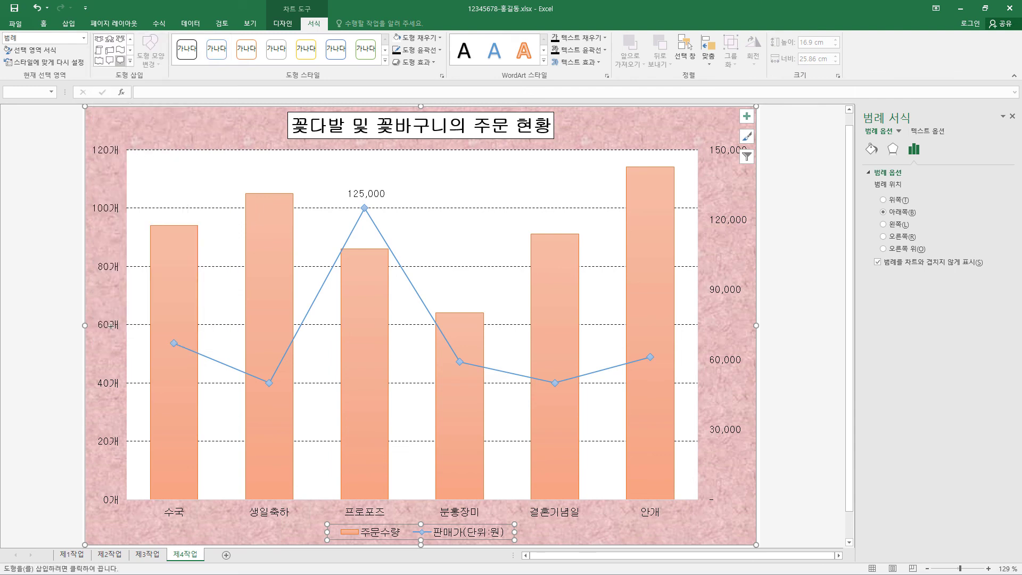
{"action": "left_click_drag", "start_coordinate": [412, 180], "coordinate": [493, 205]}
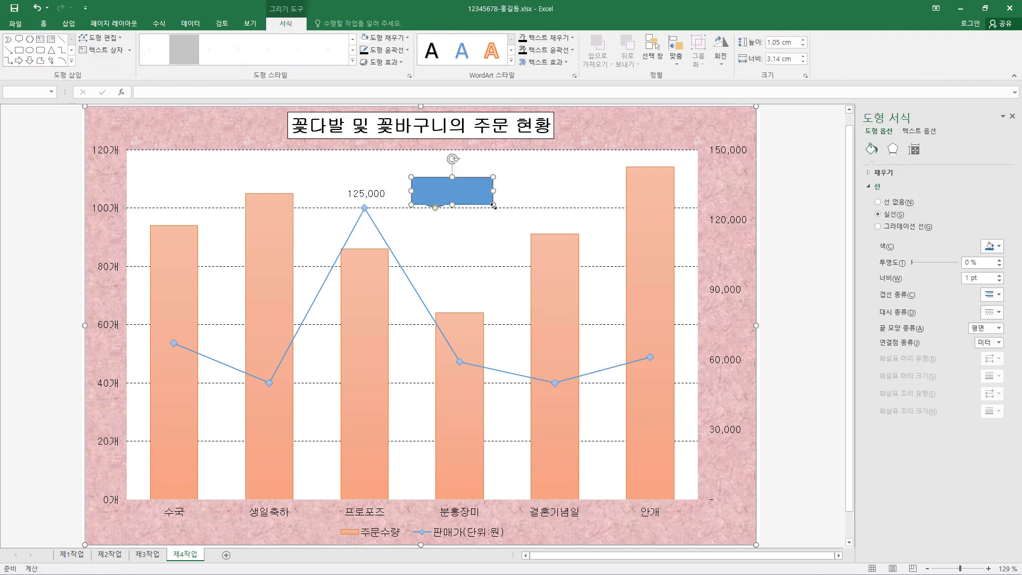
{"action": "left_click_drag", "start_coordinate": [436, 207], "coordinate": [395, 204]}
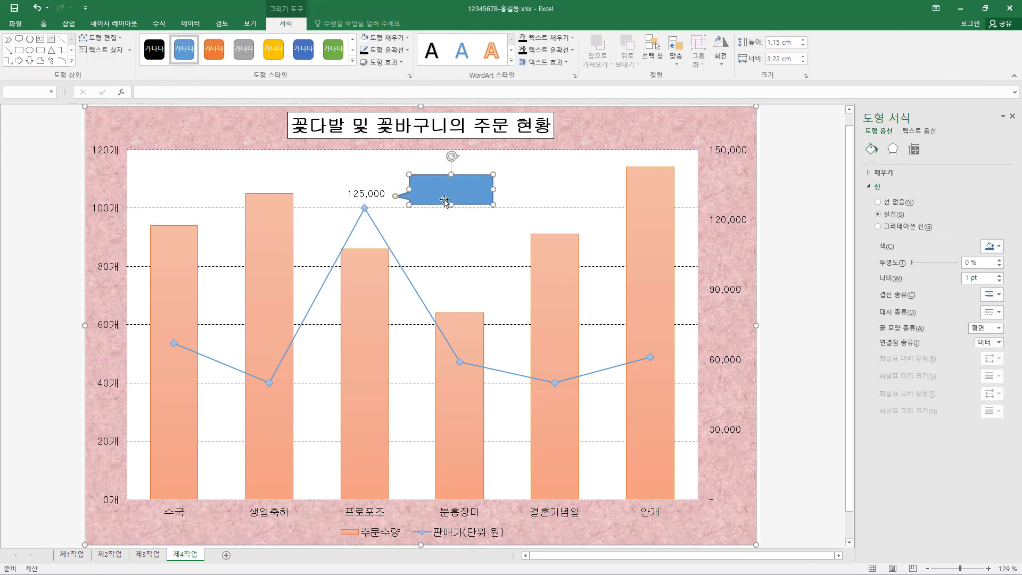
Give the callout a white fill and a black 0.75 pt outline
{"action": "left_click", "coordinate": [383, 37]}
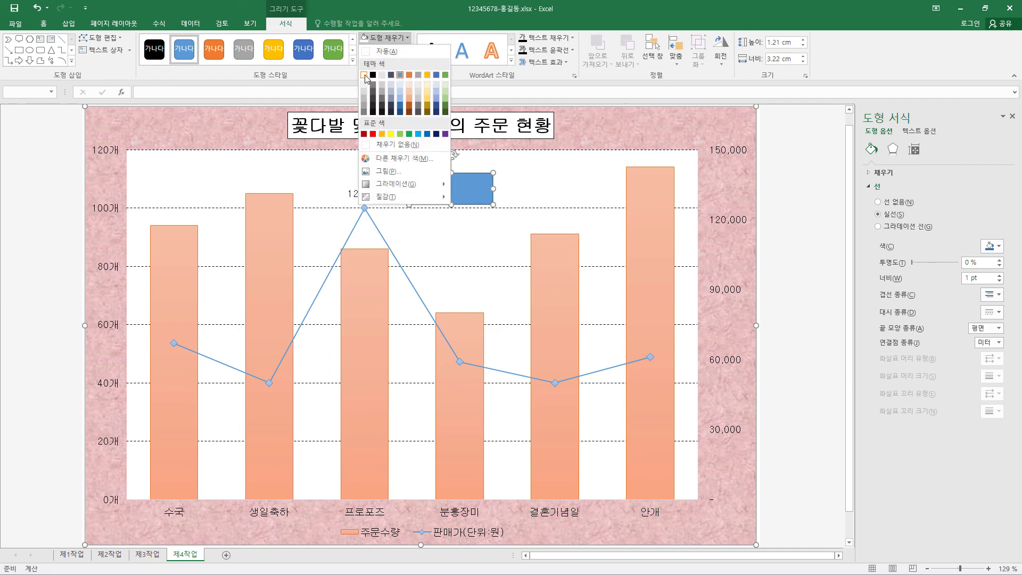
{"action": "left_click", "coordinate": [365, 75]}
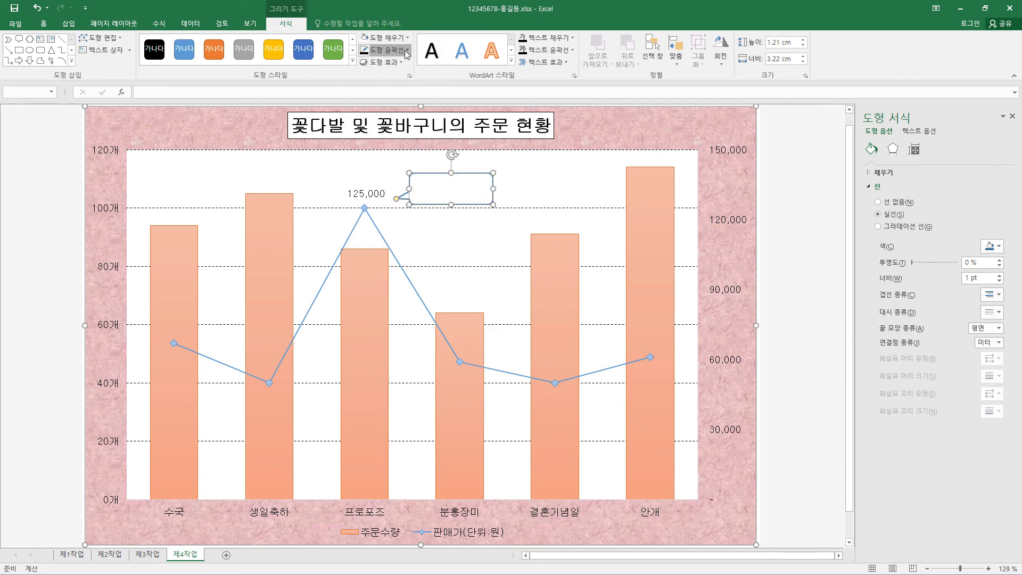
{"action": "left_click", "coordinate": [405, 50]}
{"action": "left_click", "coordinate": [373, 88]}
{"action": "left_click", "coordinate": [405, 50]}
{"action": "mouse_move", "coordinate": [394, 184]}
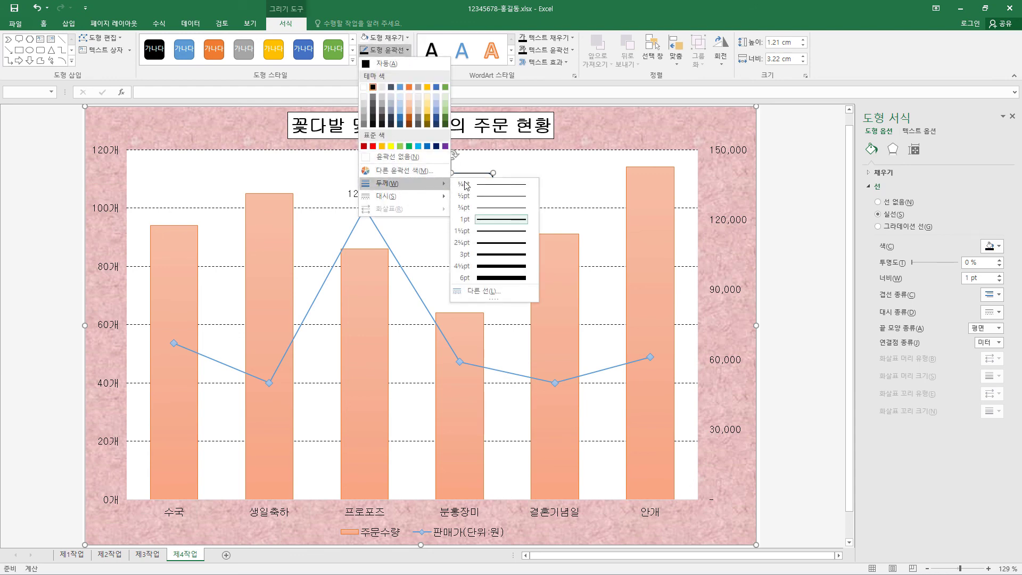
{"action": "left_click", "coordinate": [455, 208]}
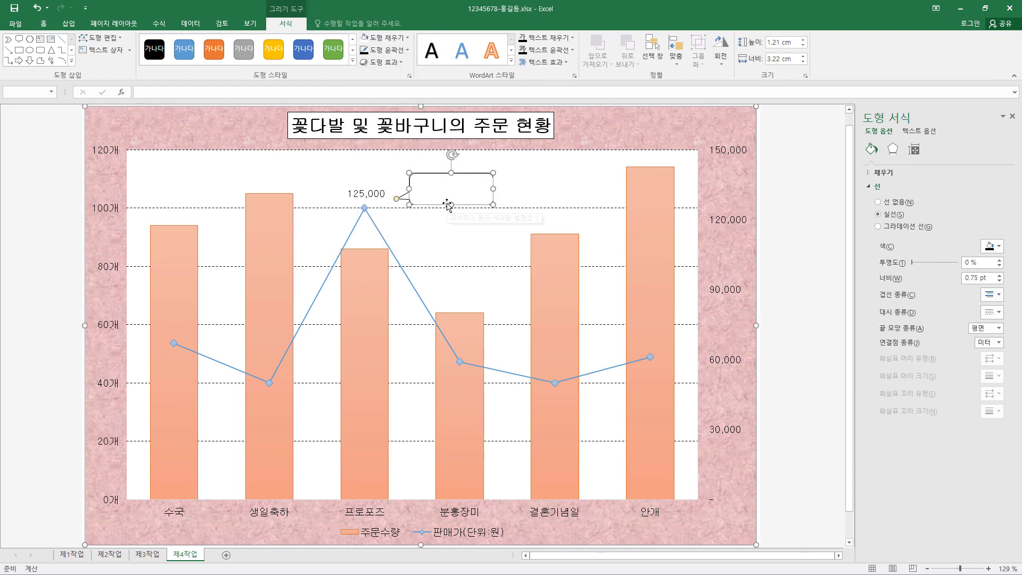
{"action": "left_click", "coordinate": [44, 24]}
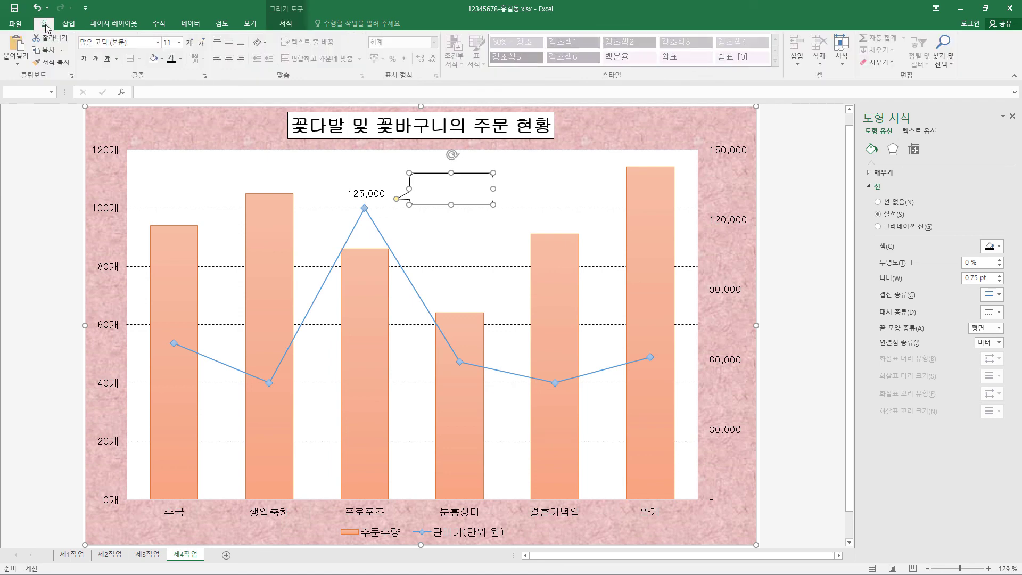
Type 최대 판매가 in the callout in 굴림, centred horizontally and vertically
{"action": "left_click", "coordinate": [158, 44]}
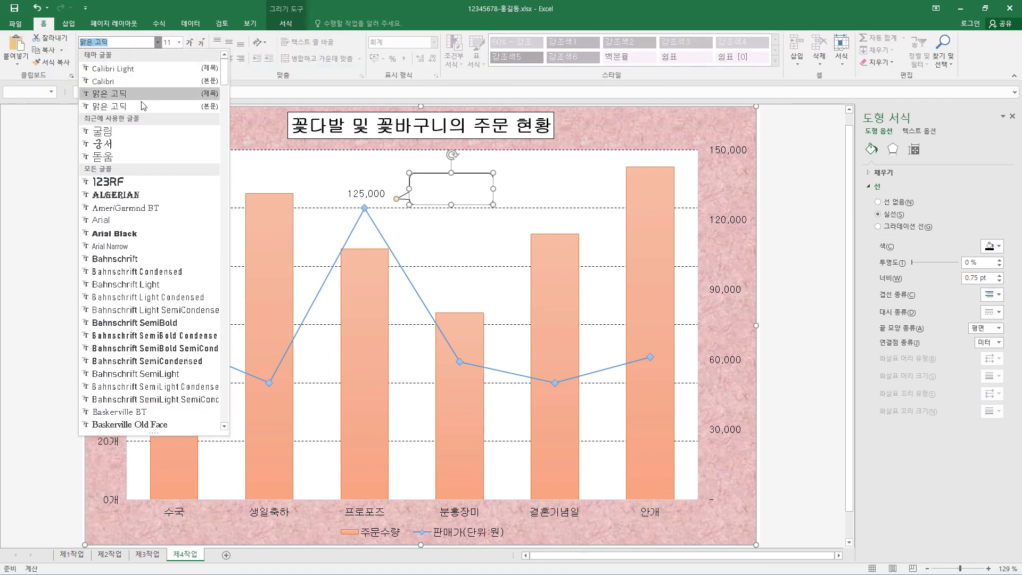
{"action": "left_click", "coordinate": [137, 130]}
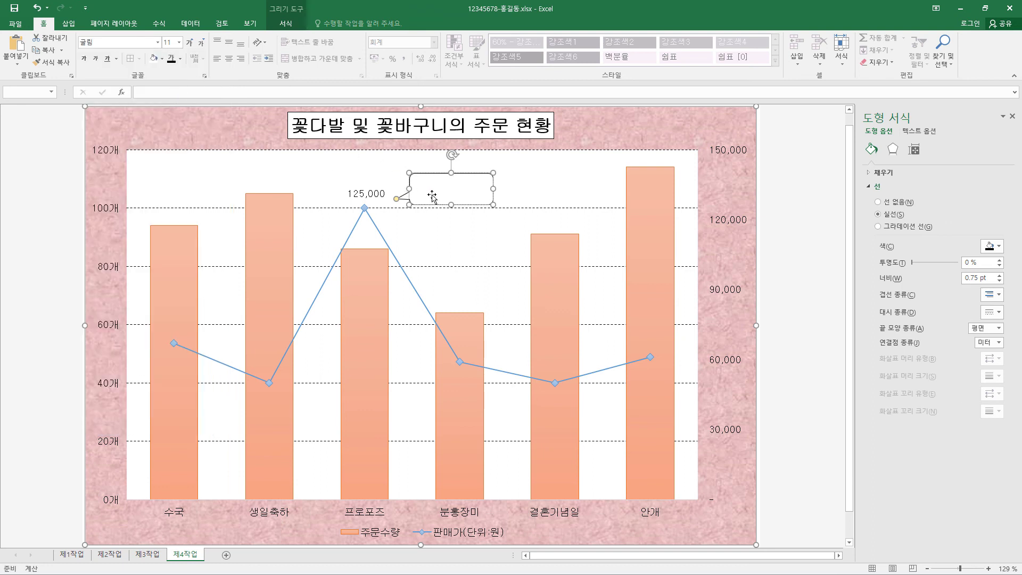
{"action": "type", "text": "최대 판매가"}
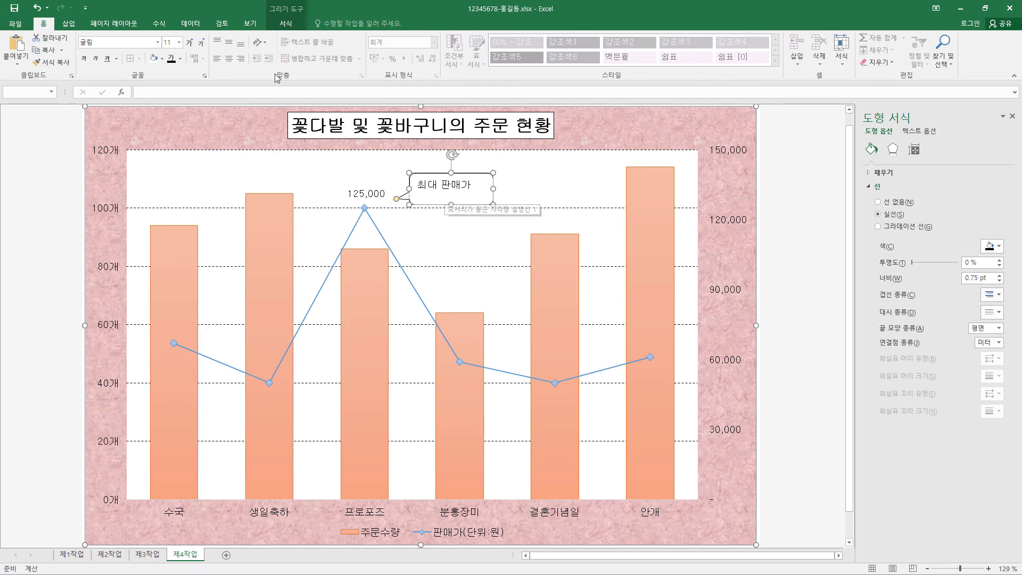
{"action": "left_click", "coordinate": [232, 46]}
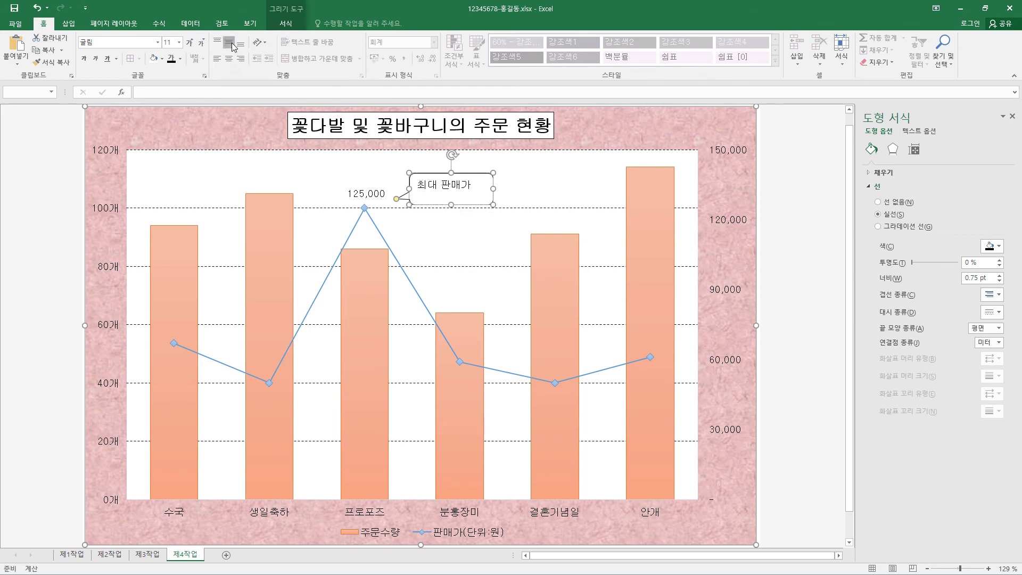
{"action": "left_click", "coordinate": [228, 59]}
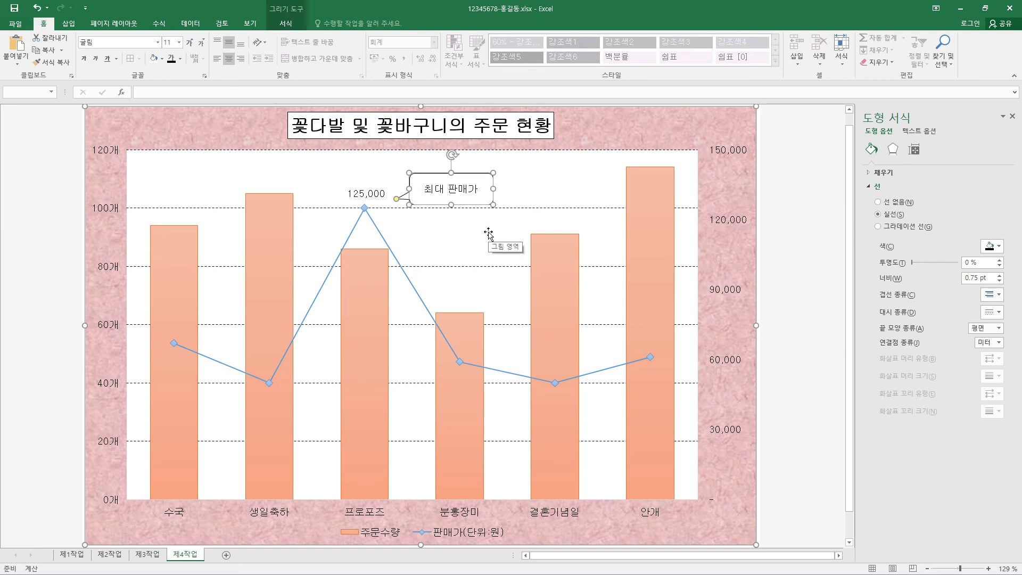